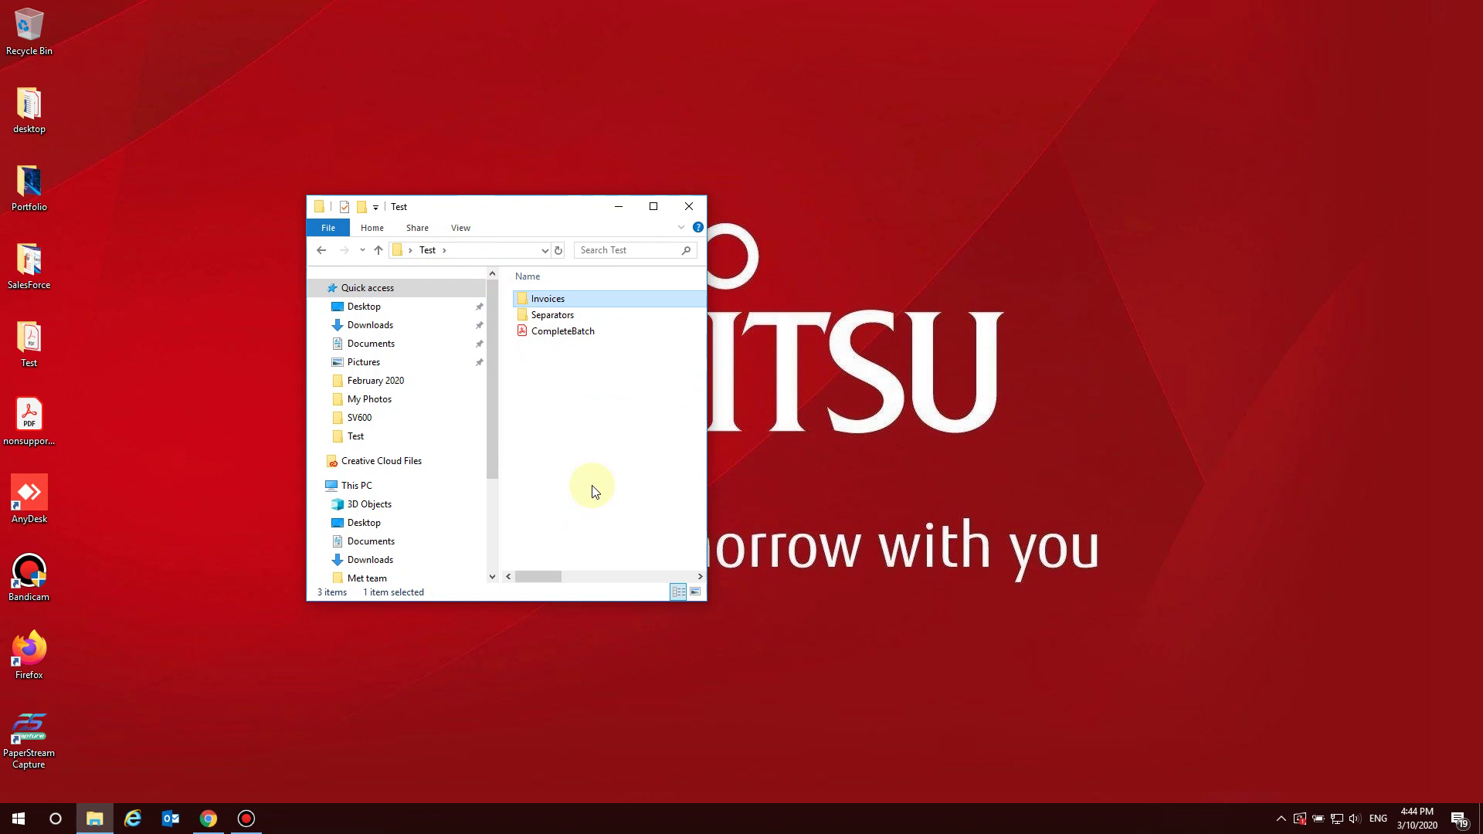
- Check the contents of the Separators folder and open the CompleteBatch PDF from the Test folder
double_click(550, 314)
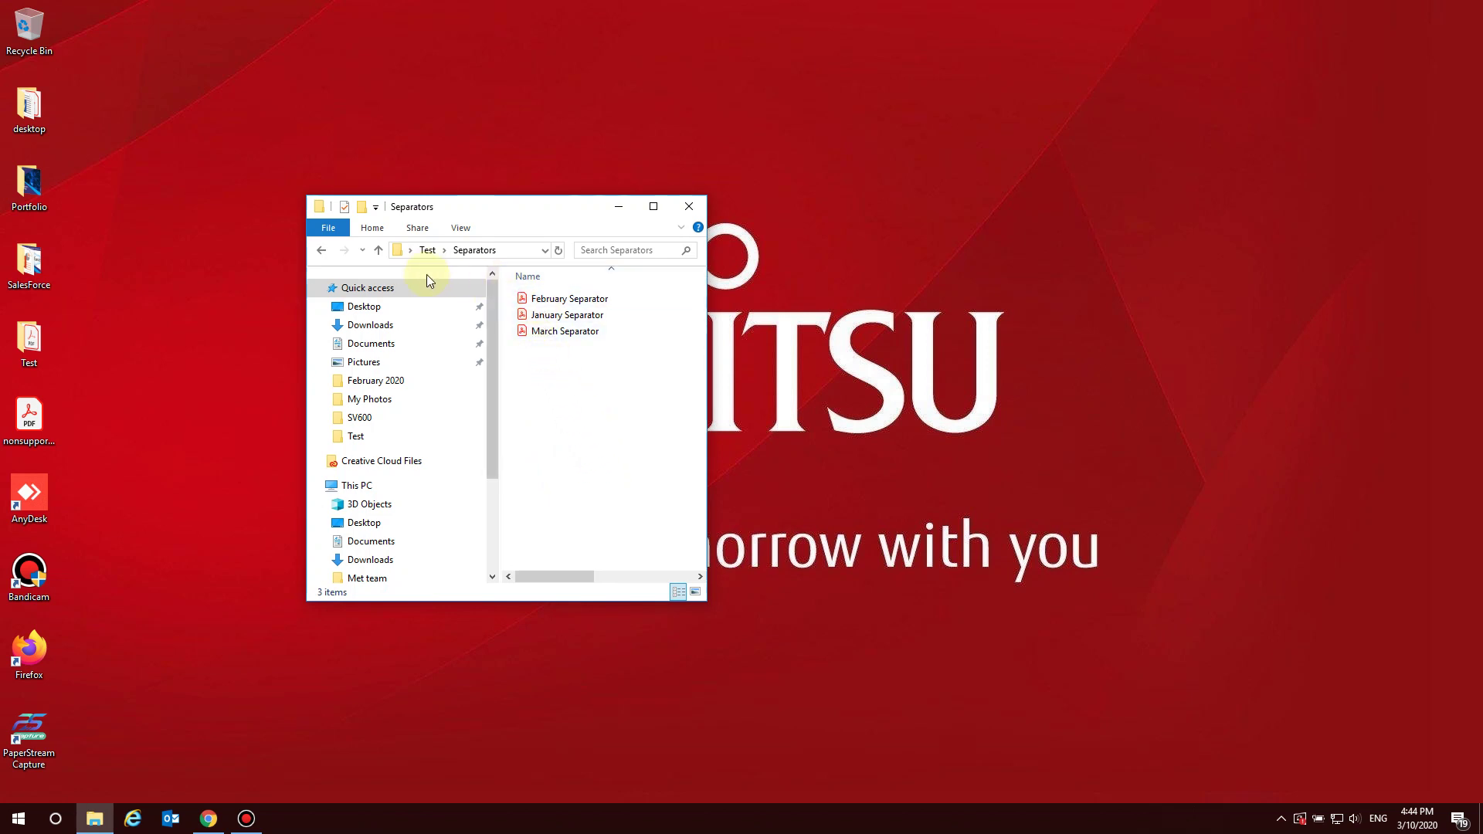
click(427, 253)
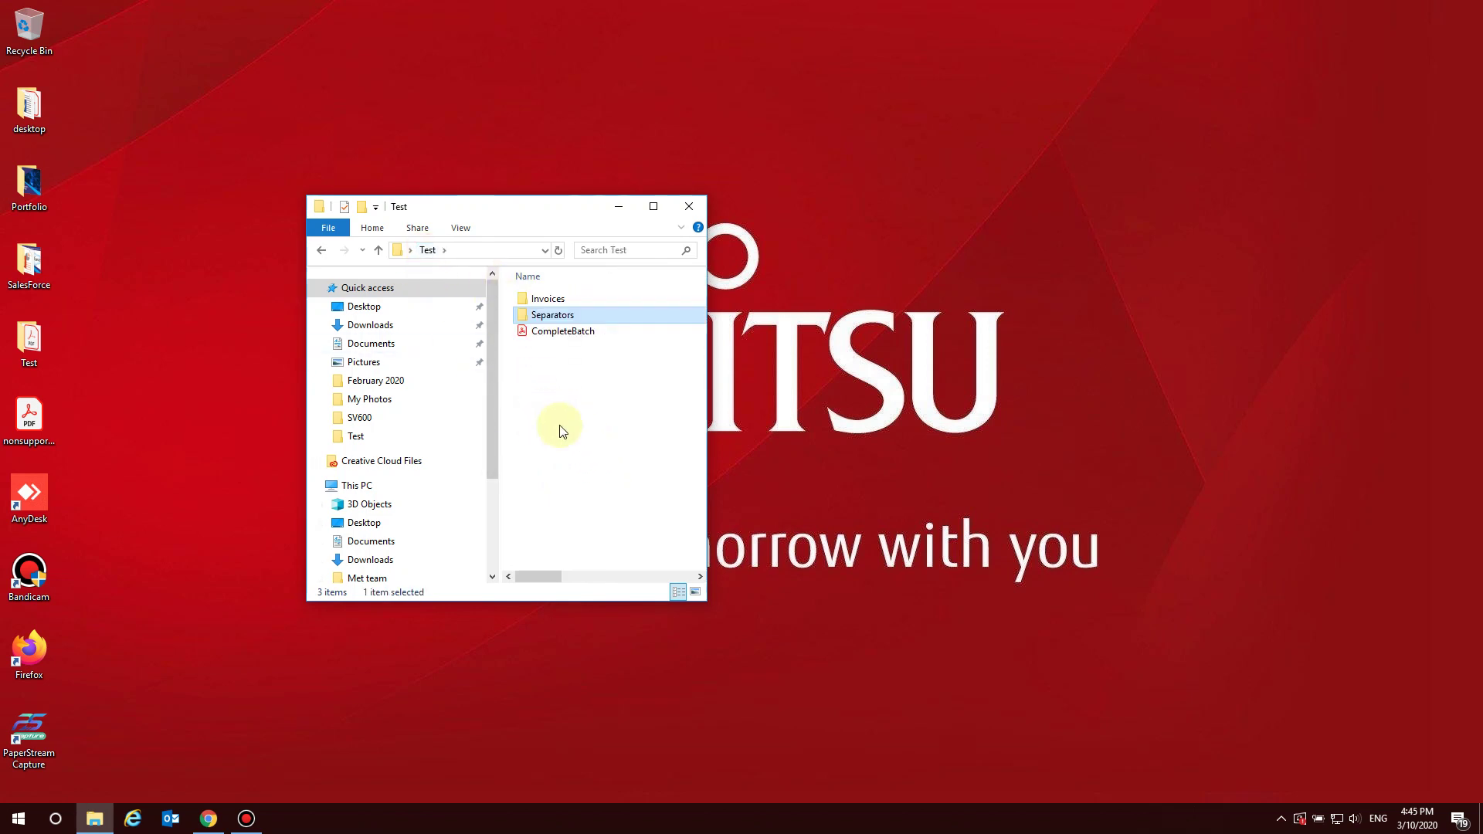
double_click(547, 334)
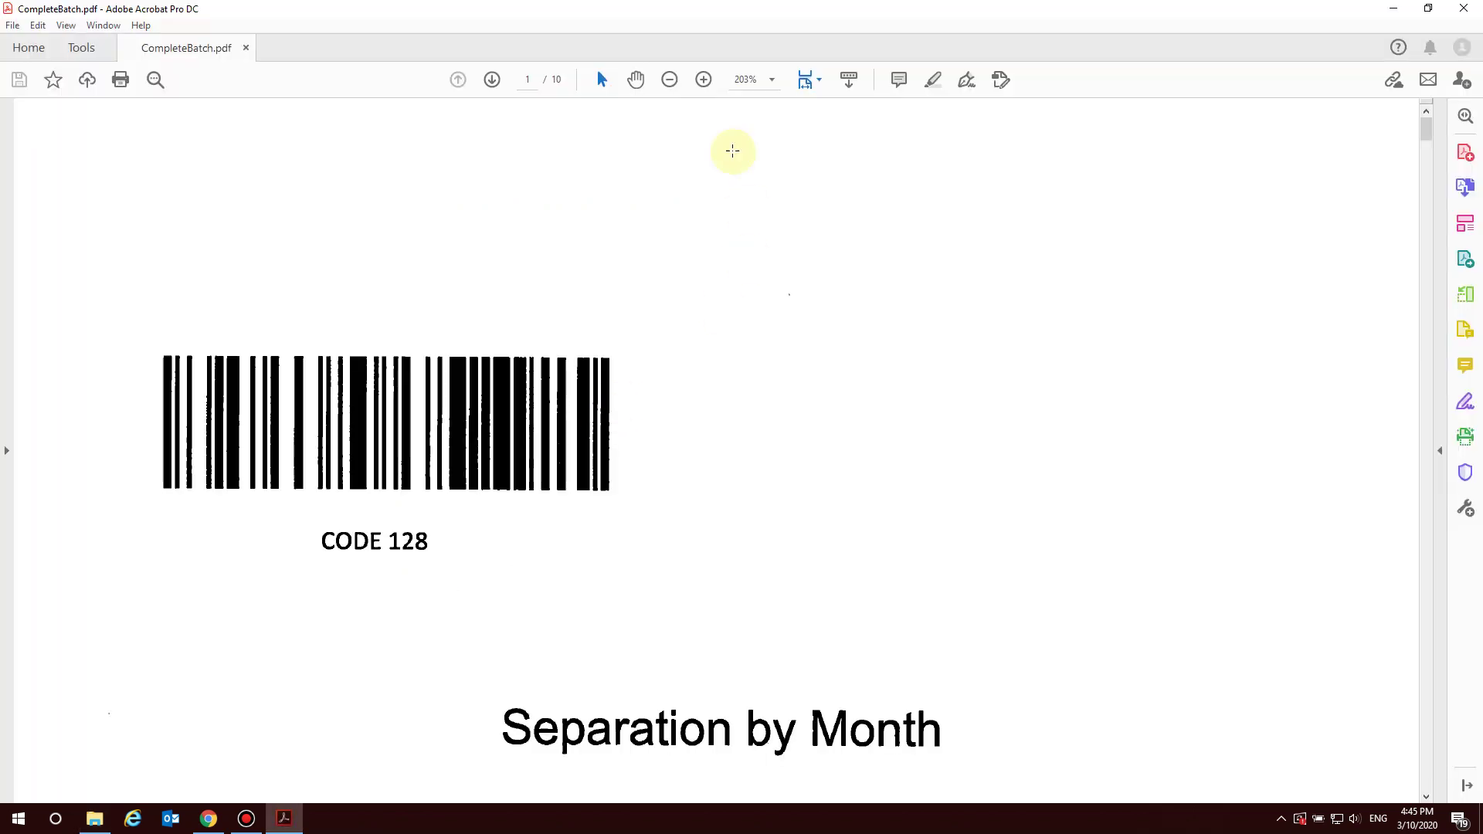
click(669, 80)
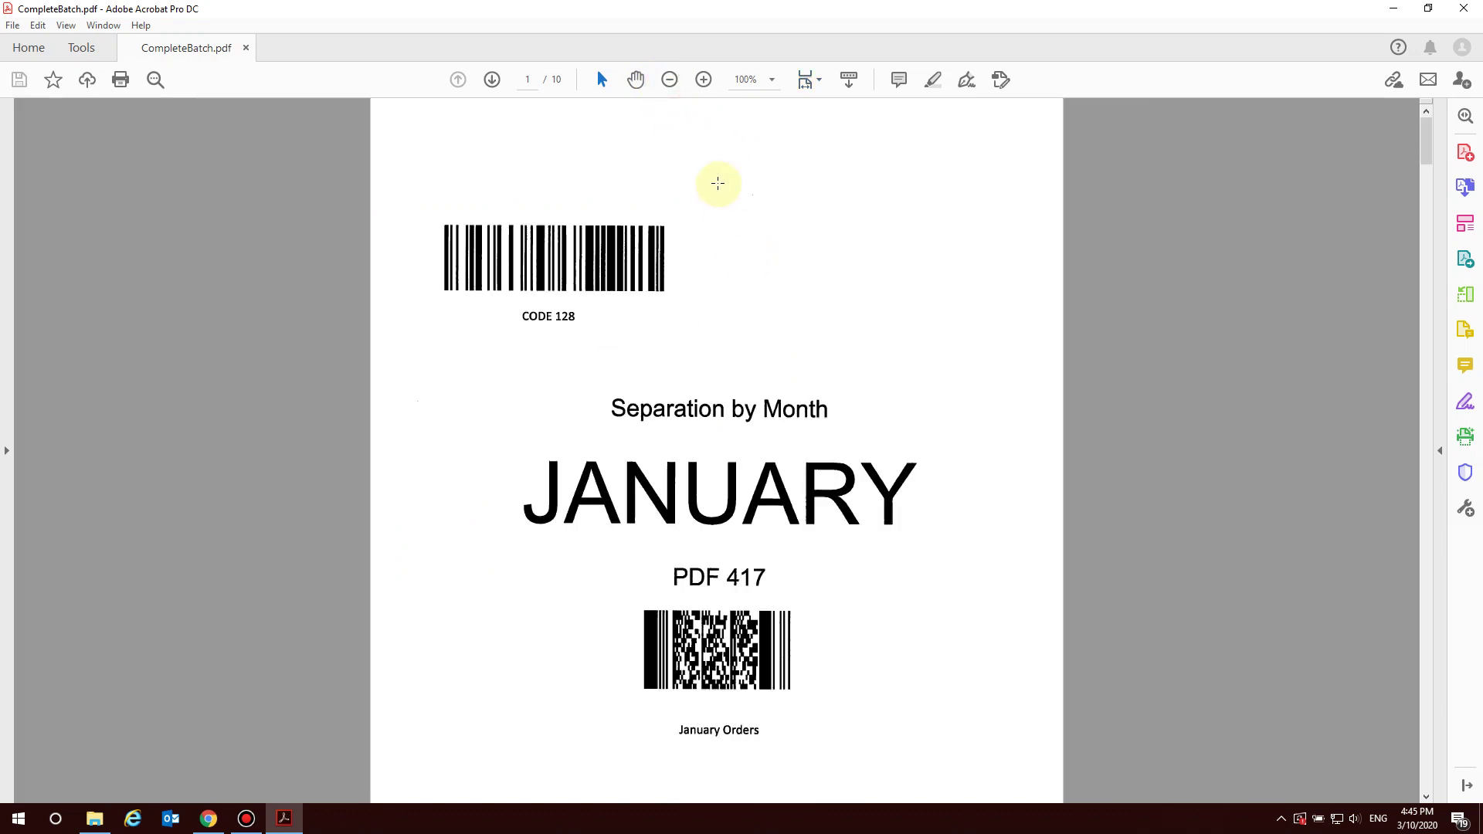
click(669, 79)
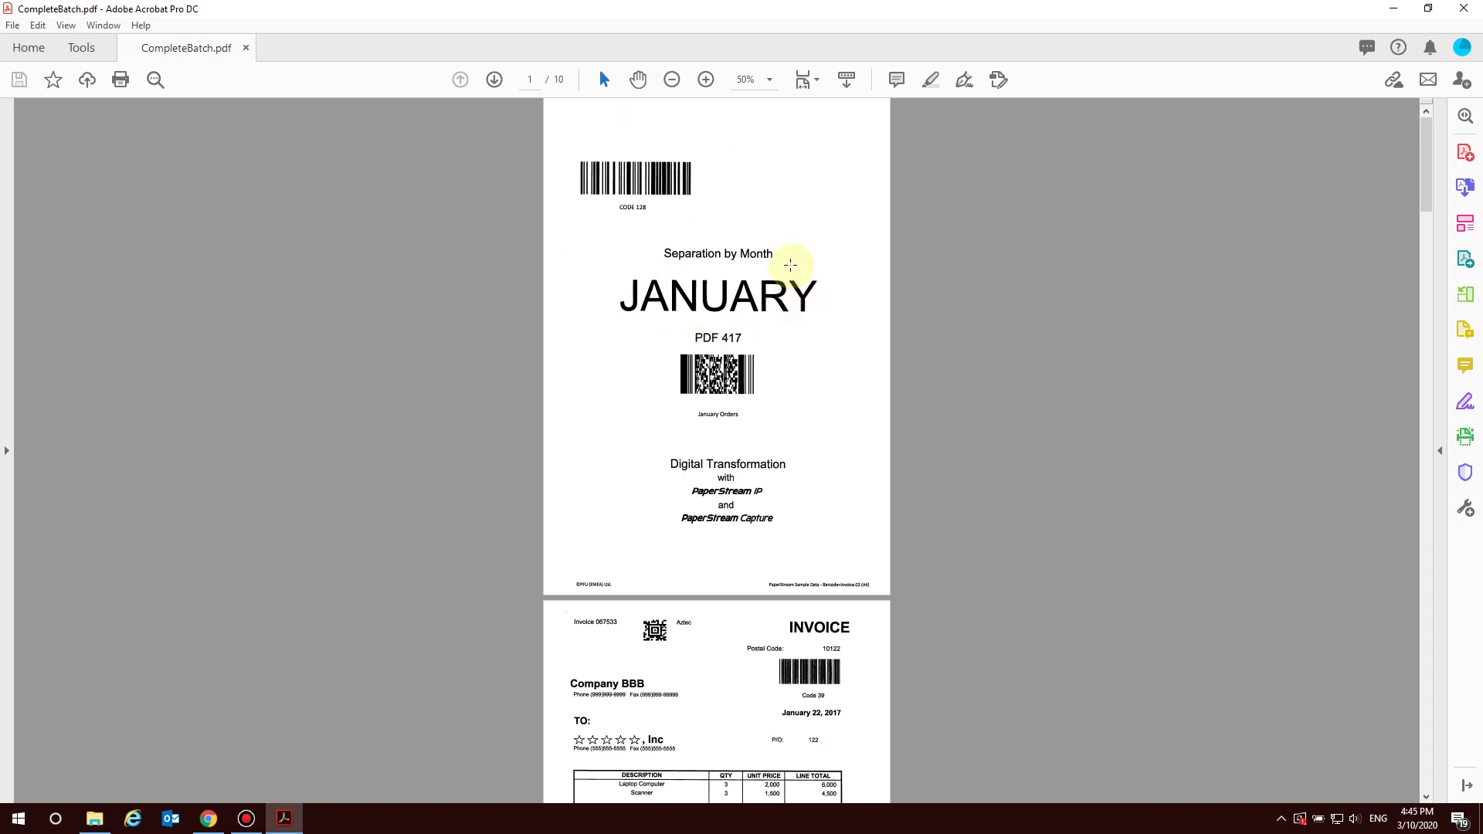
- Examine the barcode and month title on the January separator page, read through the remaining batch pages, and close the PDF
drag(826, 236, 578, 330)
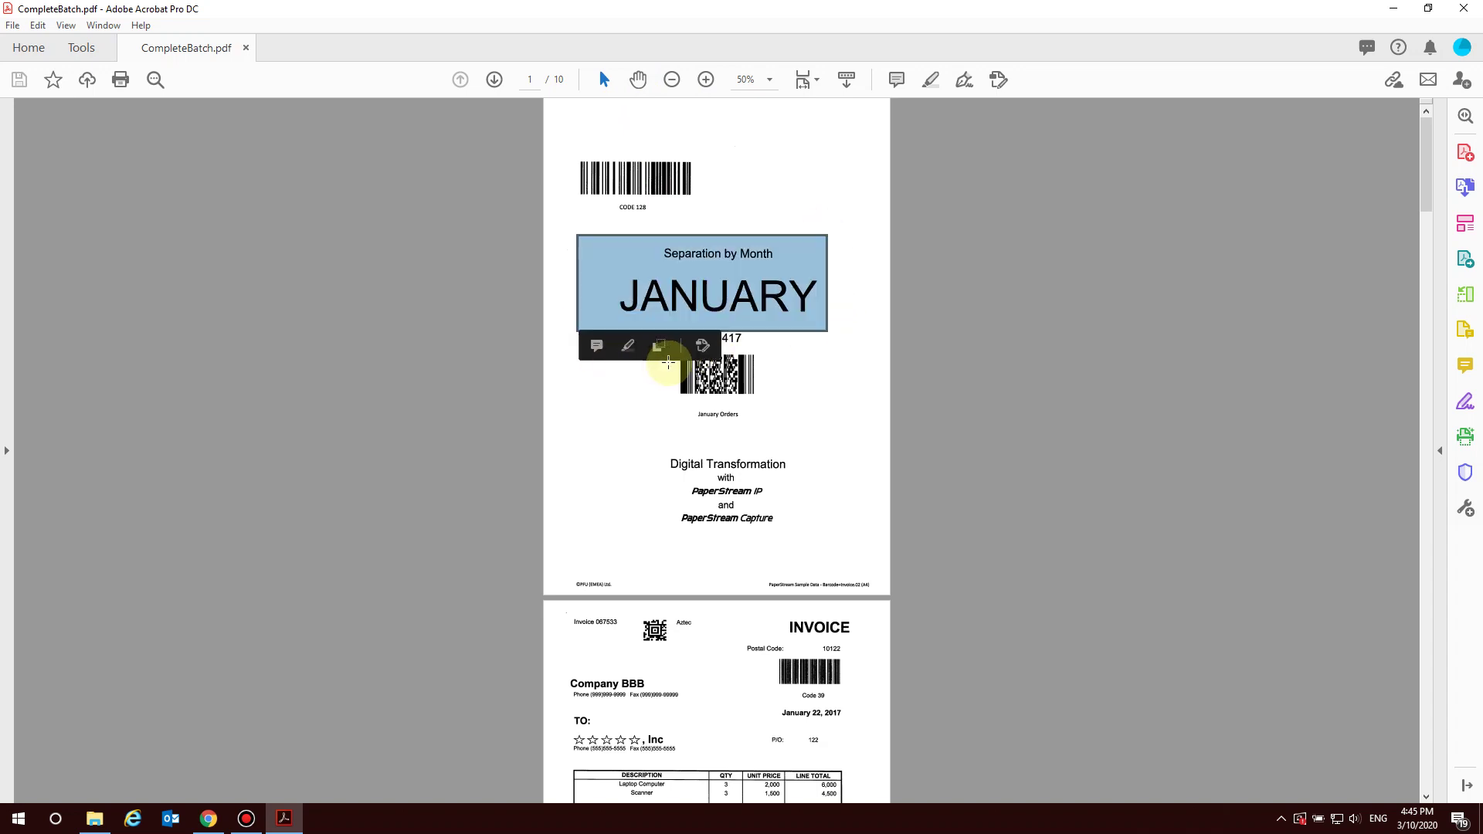
drag(704, 147, 574, 207)
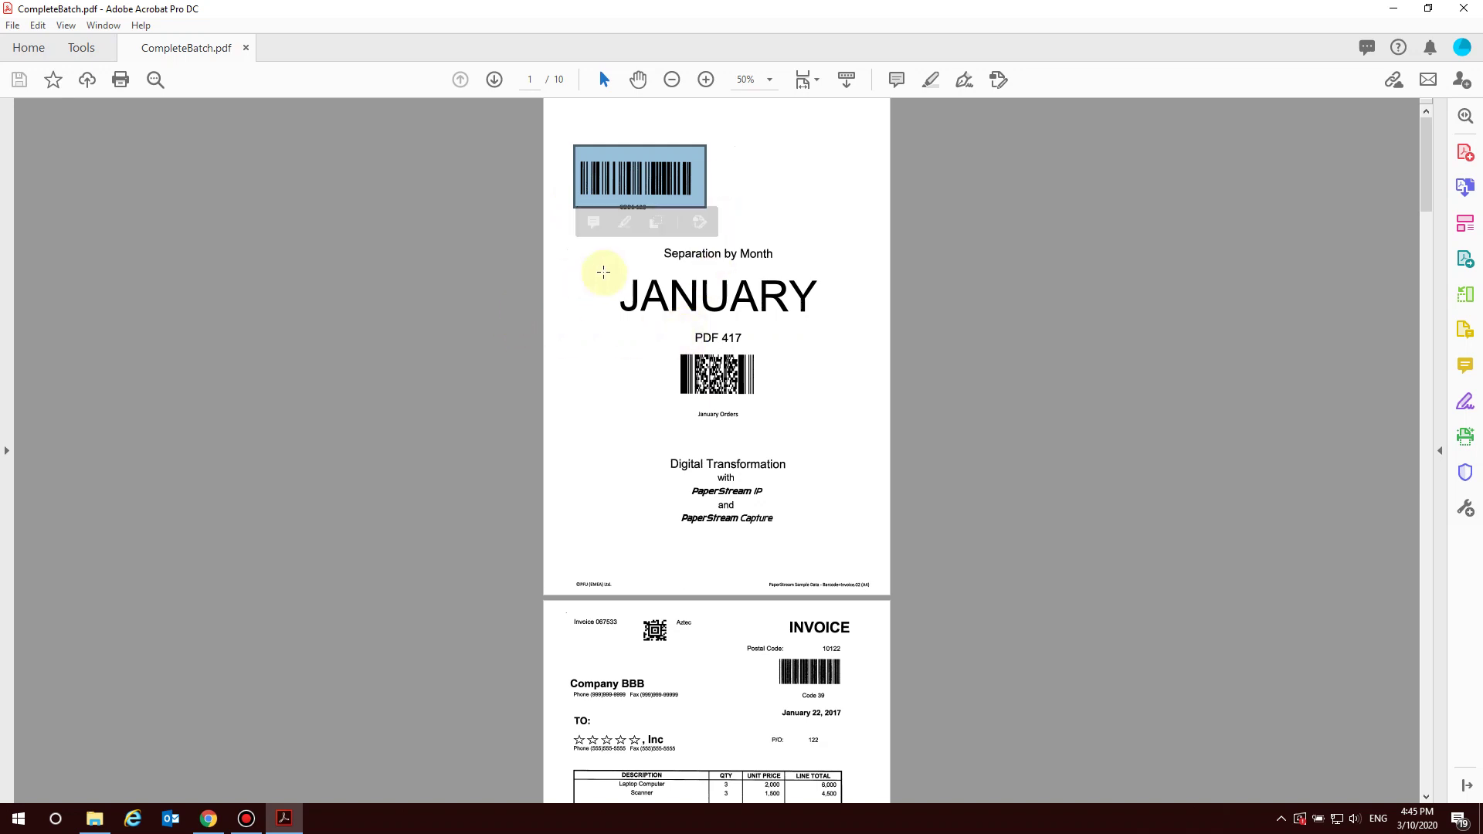
drag(606, 273, 825, 315)
scroll(818, 395, down, 2)
scroll(818, 395, down, 8)
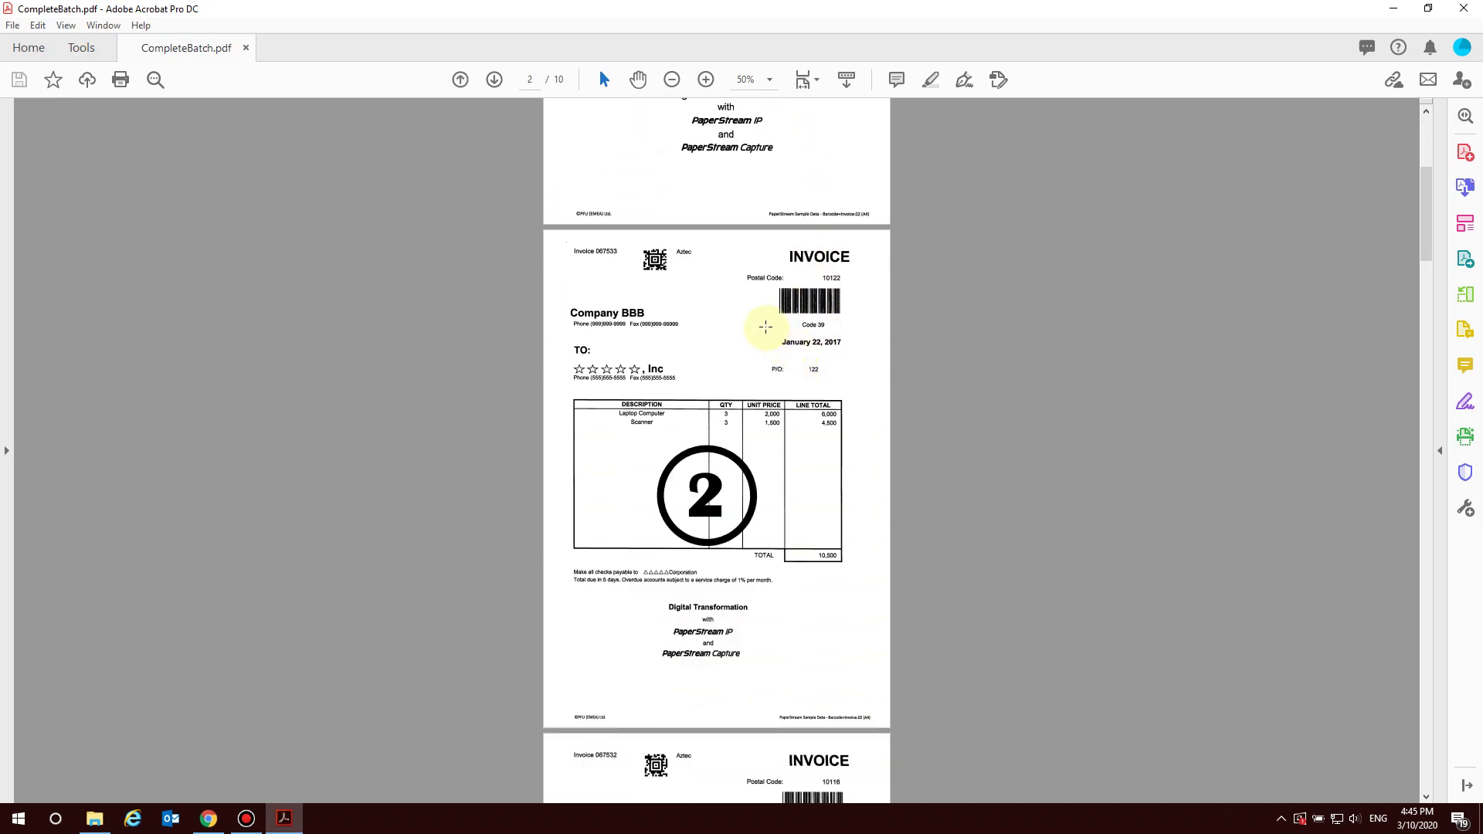
drag(881, 266, 744, 362)
scroll(687, 431, down, 6)
scroll(686, 430, down, 20)
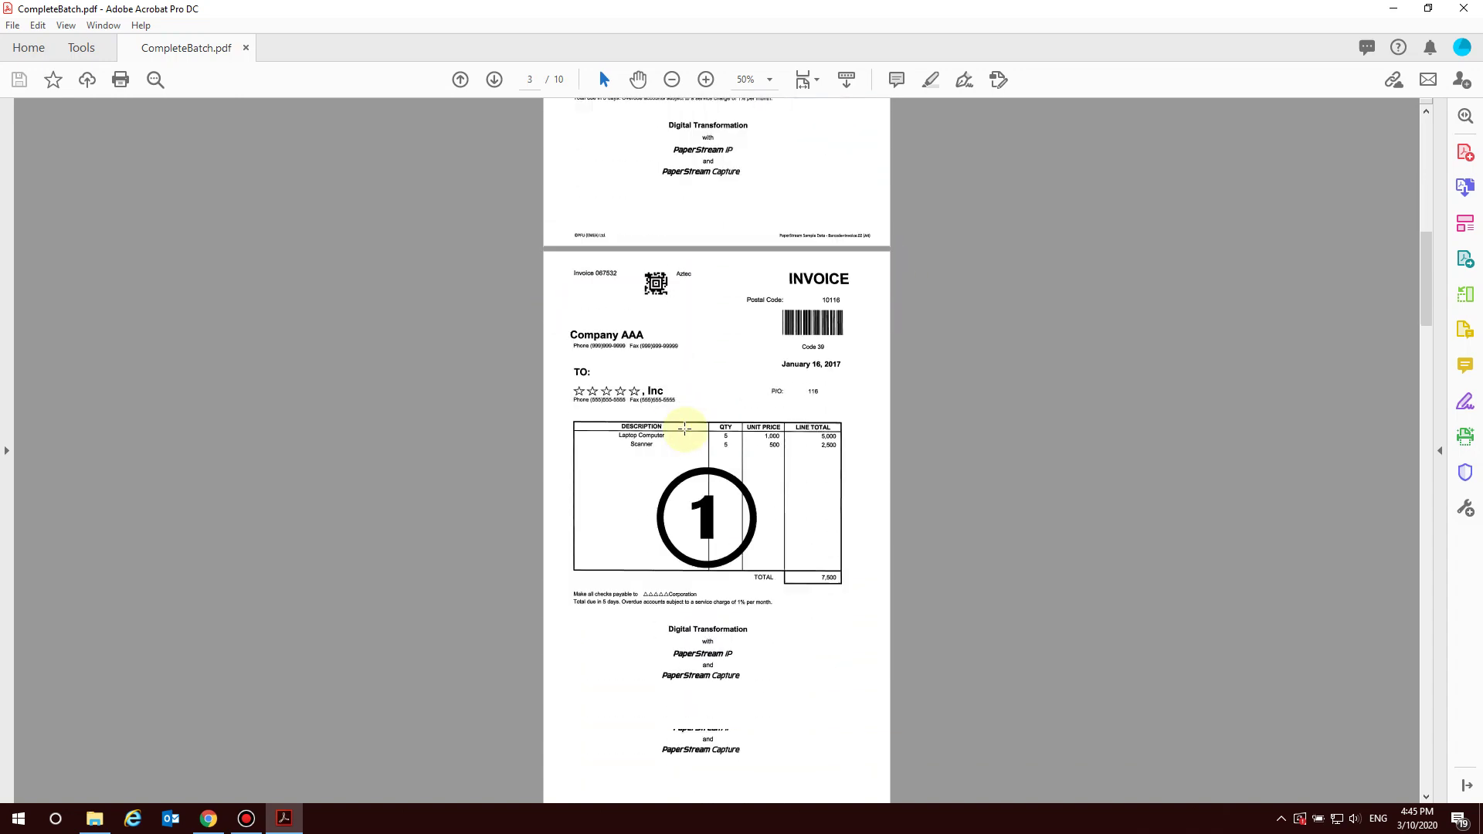
scroll(663, 391, down, 8)
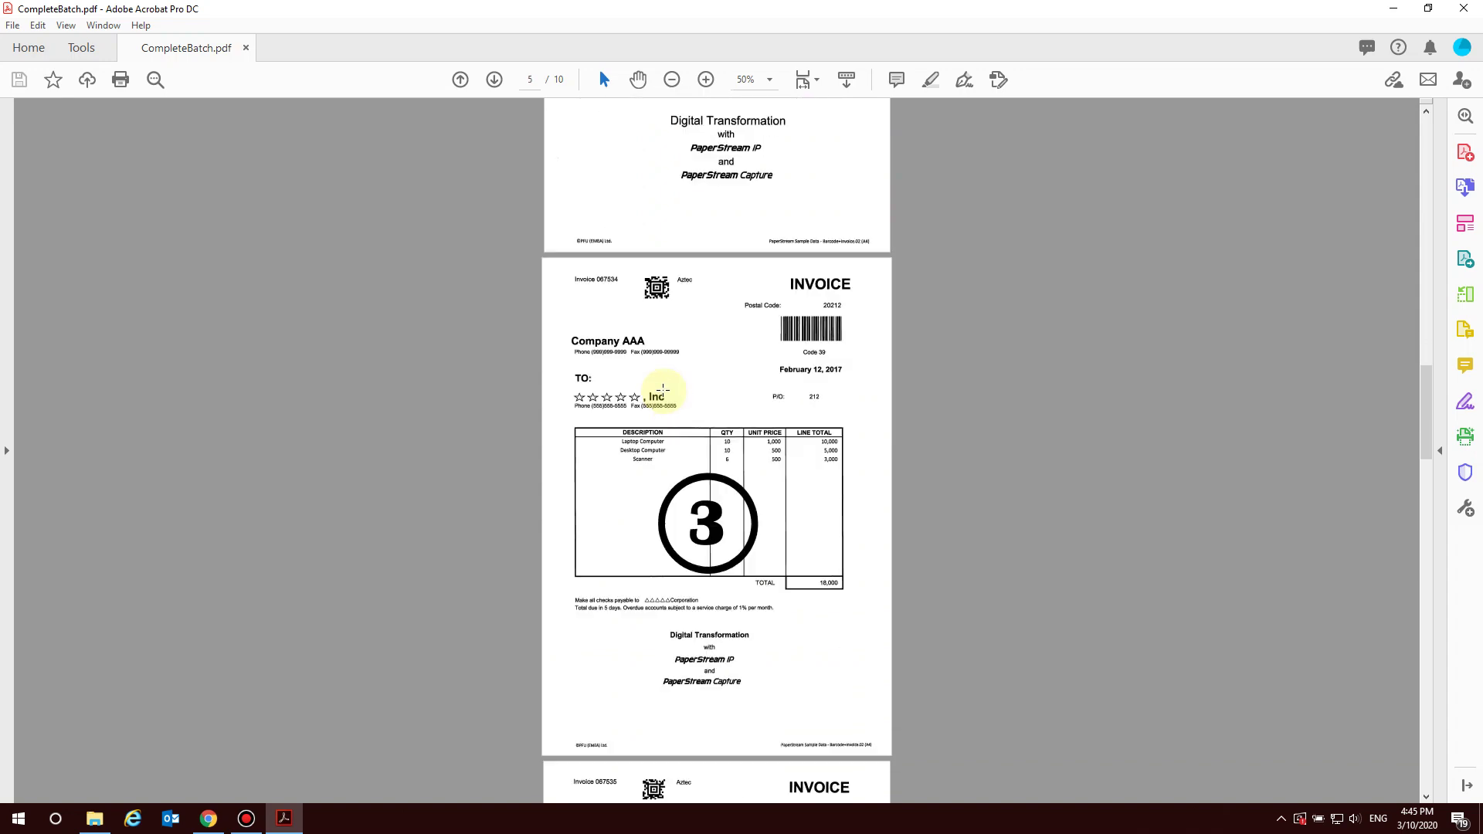
scroll(695, 387, down, 8)
scroll(684, 379, down, 20)
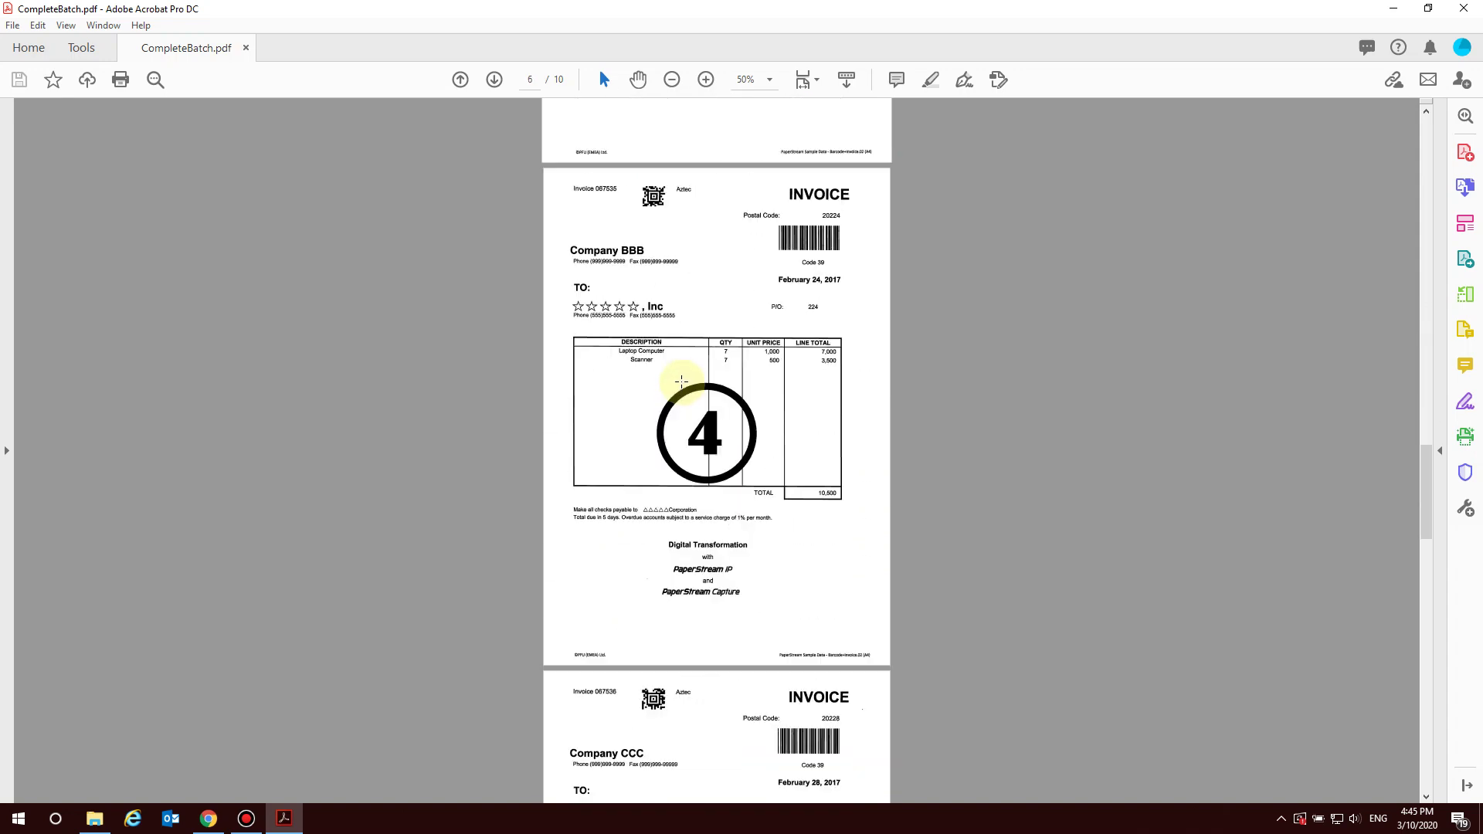
scroll(691, 386, down, 20)
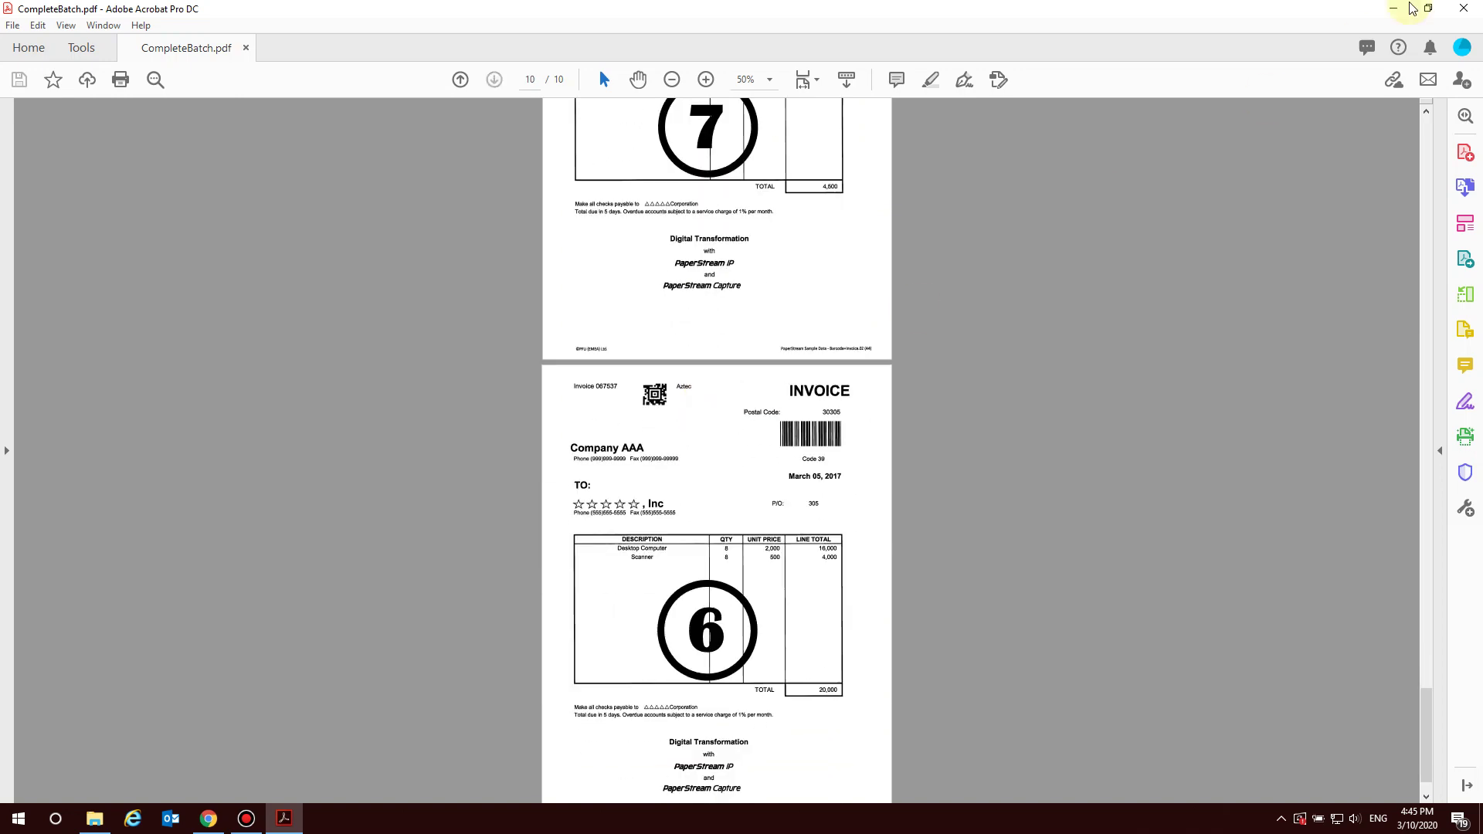
click(1464, 8)
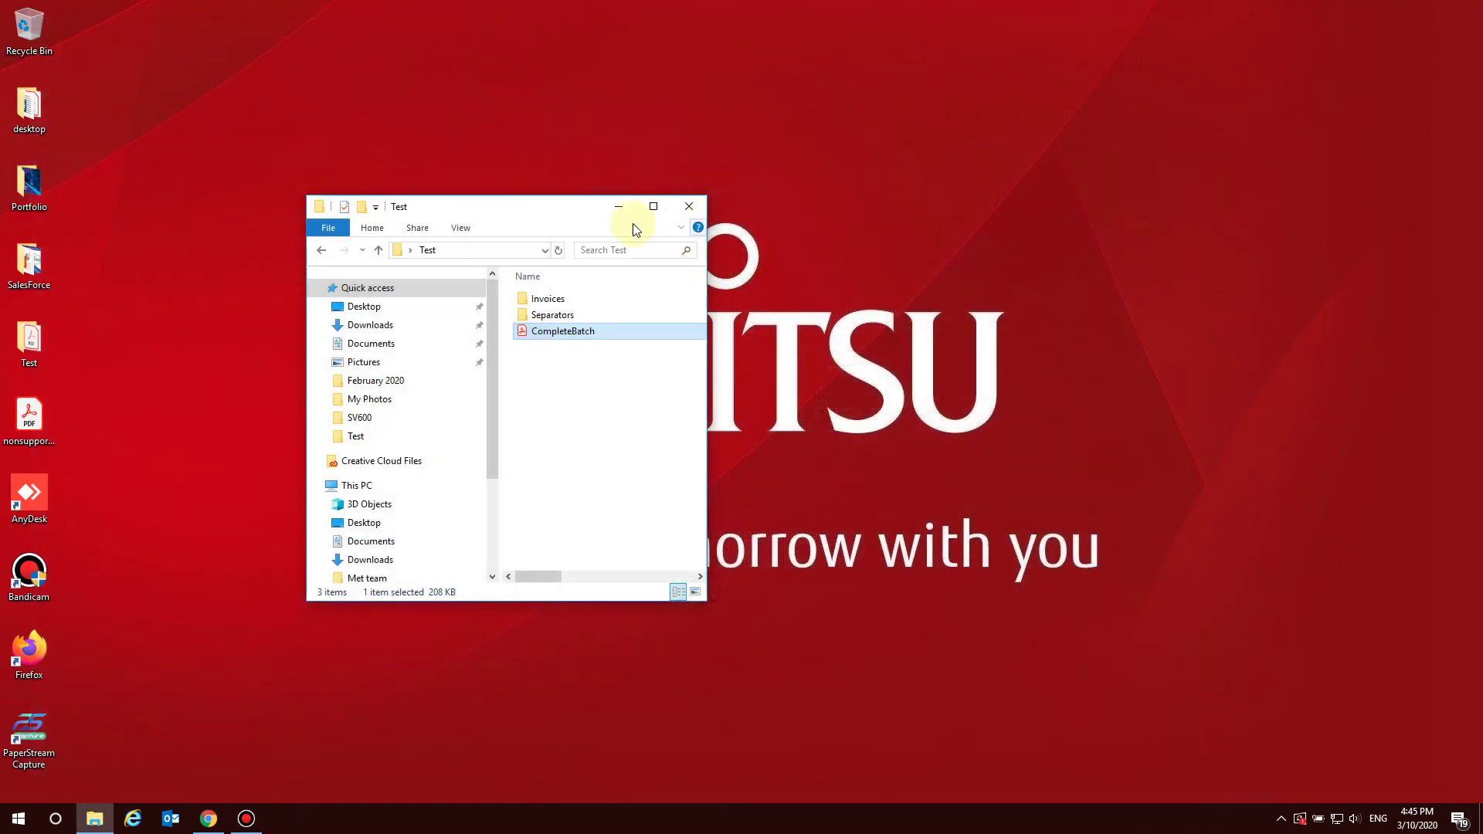
- Switch to PaperStream Capture and start a new document profile in the profile configuration
click(40, 715)
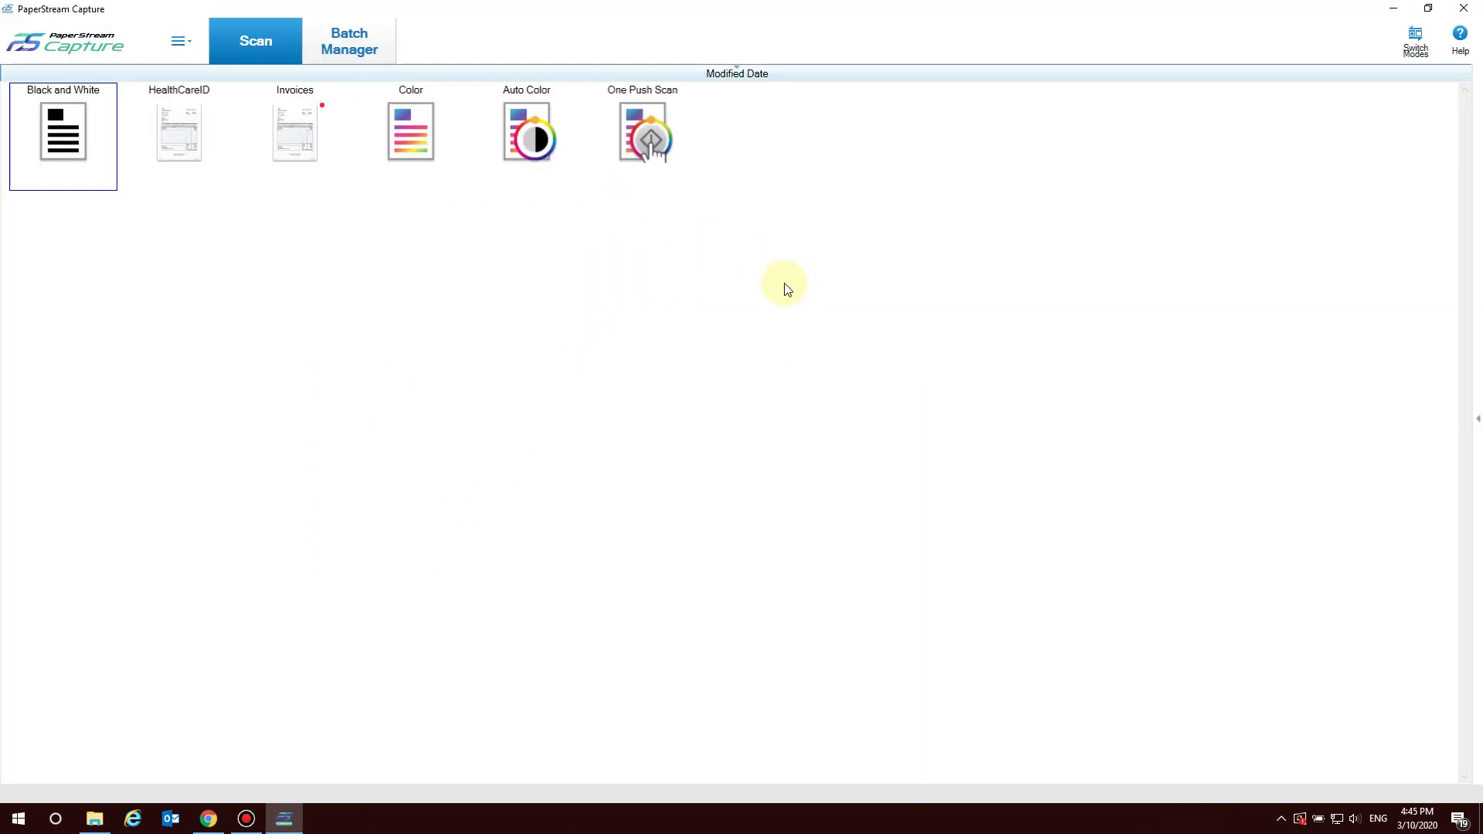
click(182, 47)
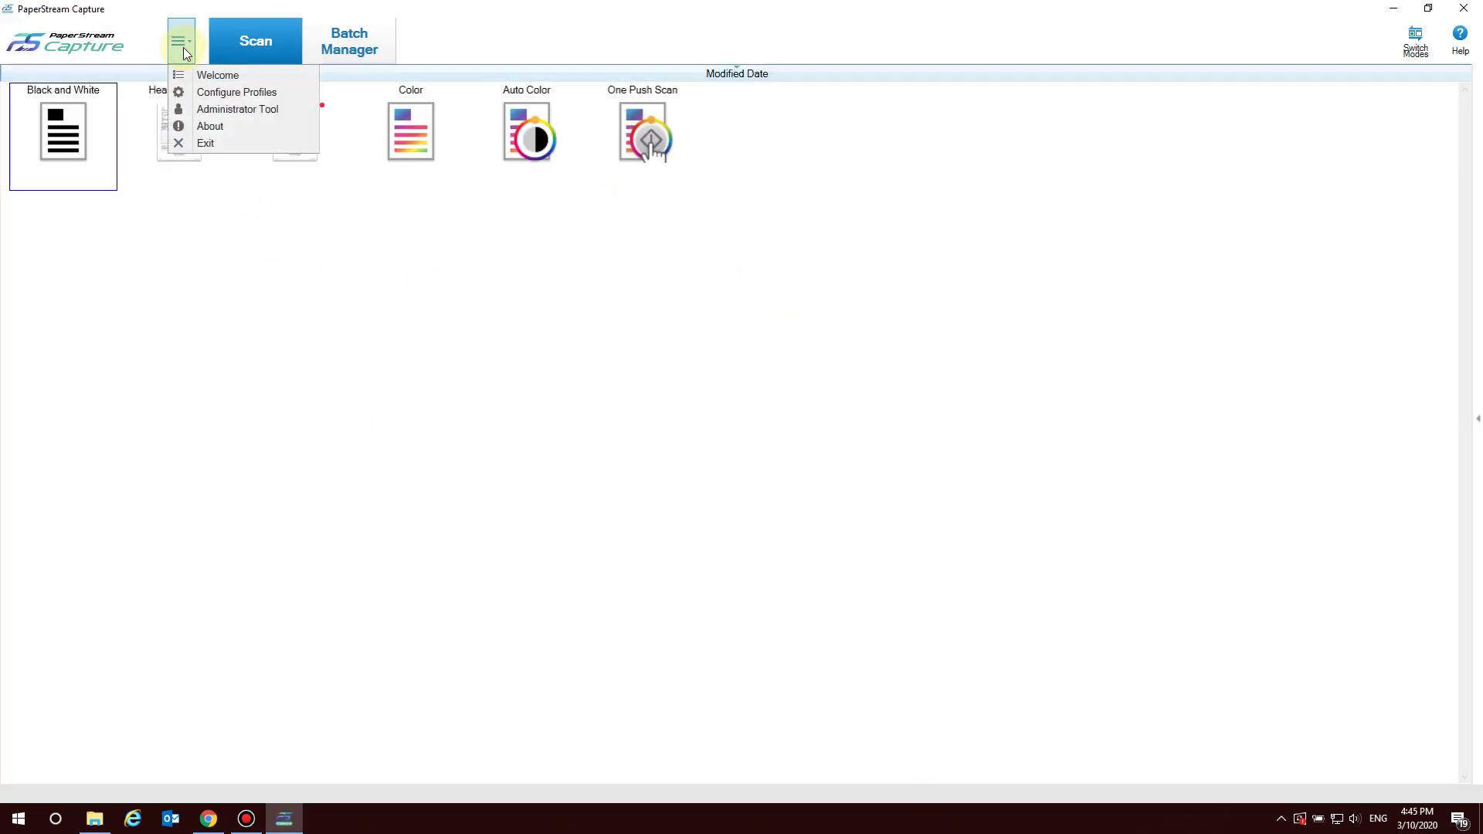
click(247, 93)
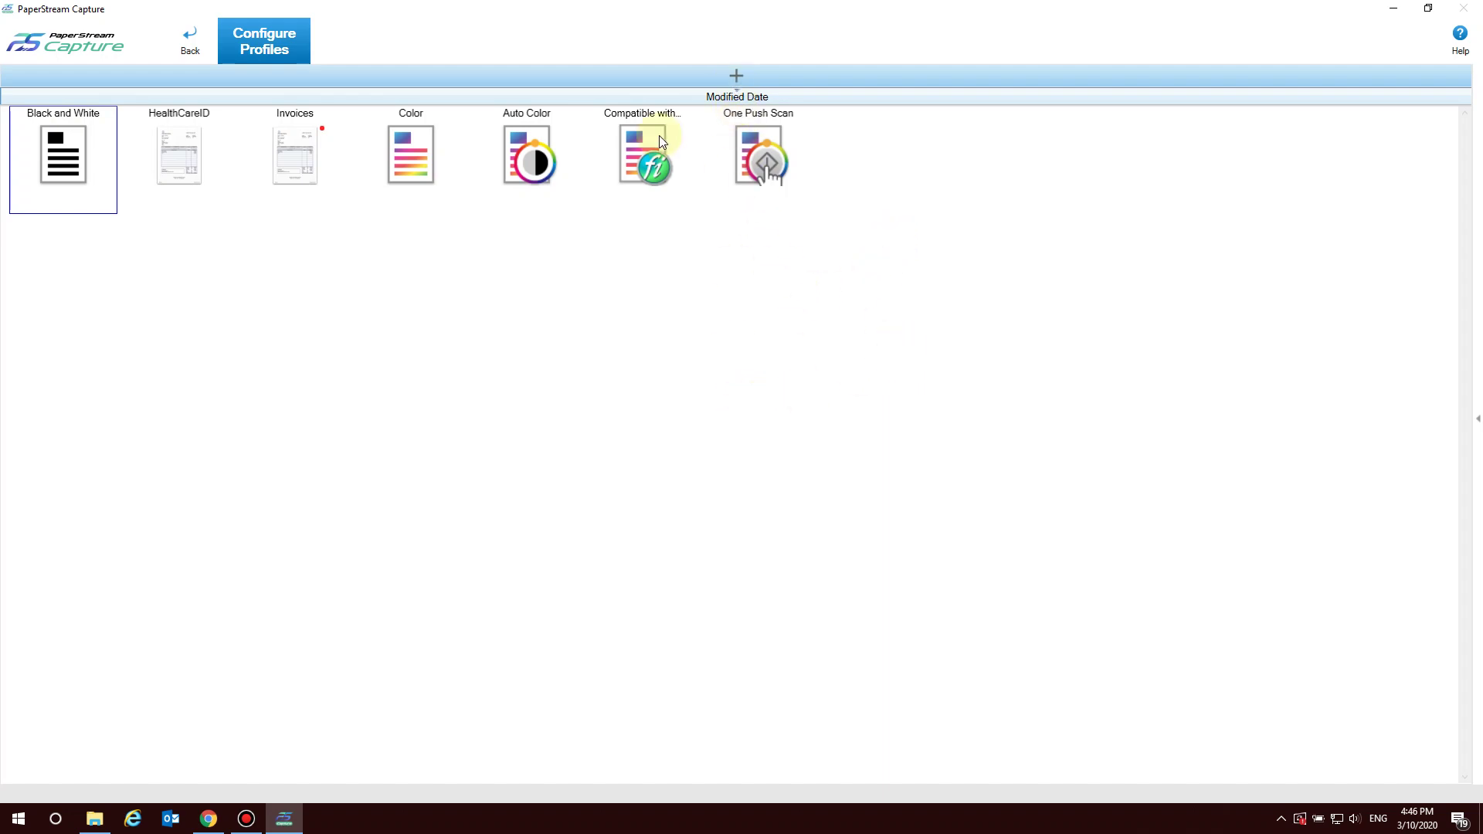
click(743, 73)
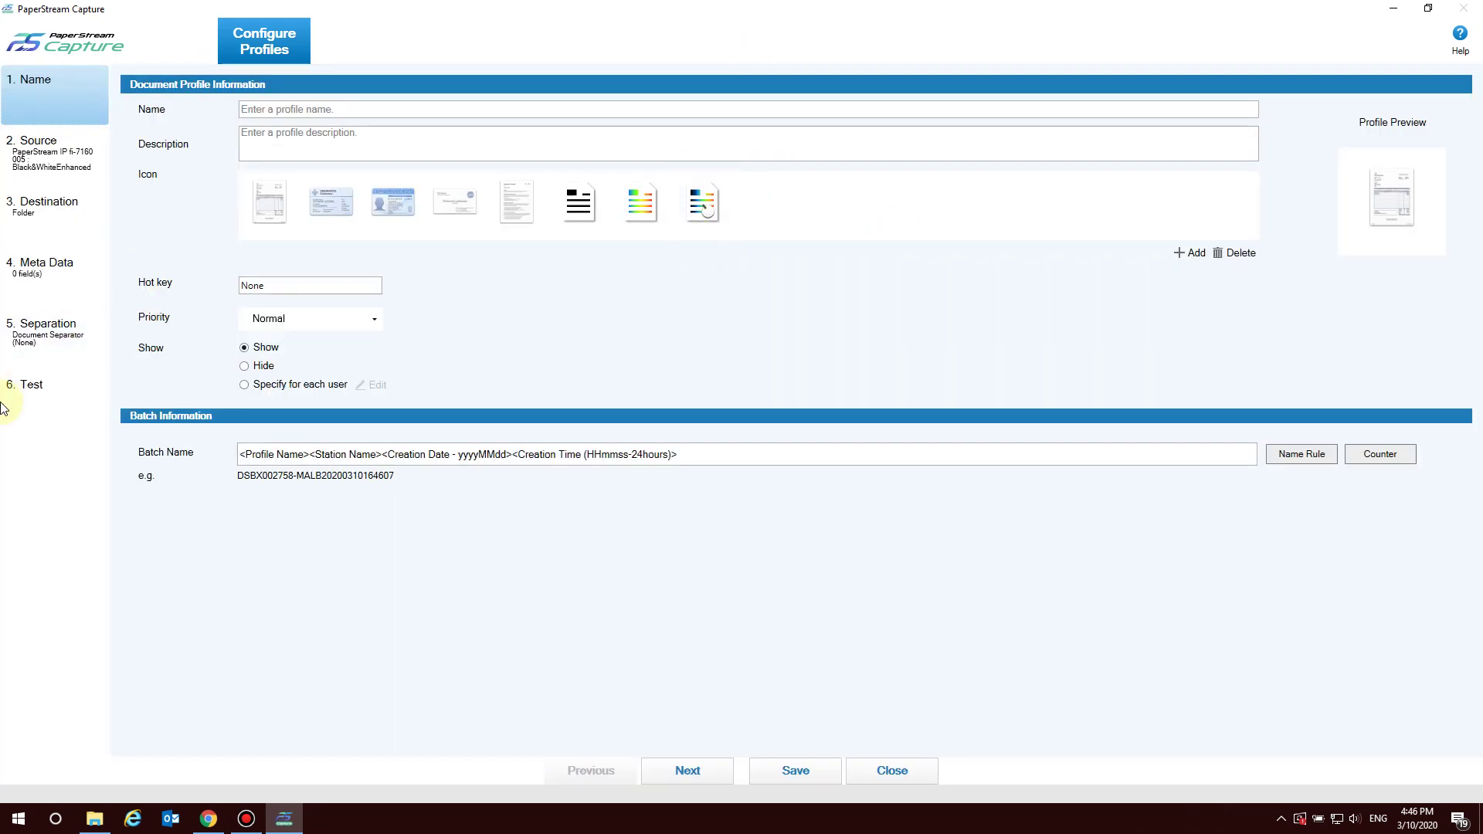
- Name the new profile InvoicesBasedOnMonth and give it the invoice icon
click(286, 109)
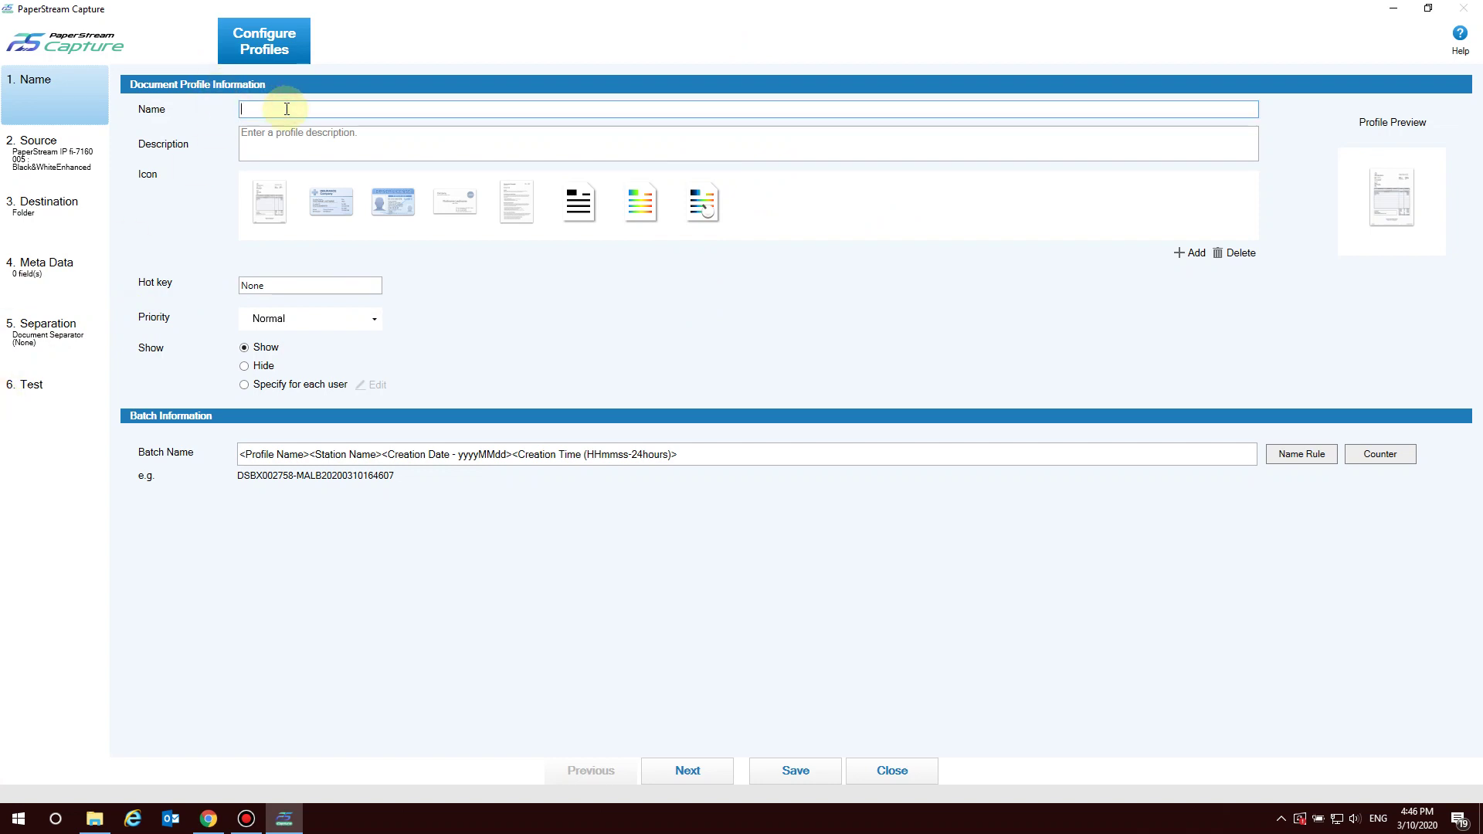
text(Inv)
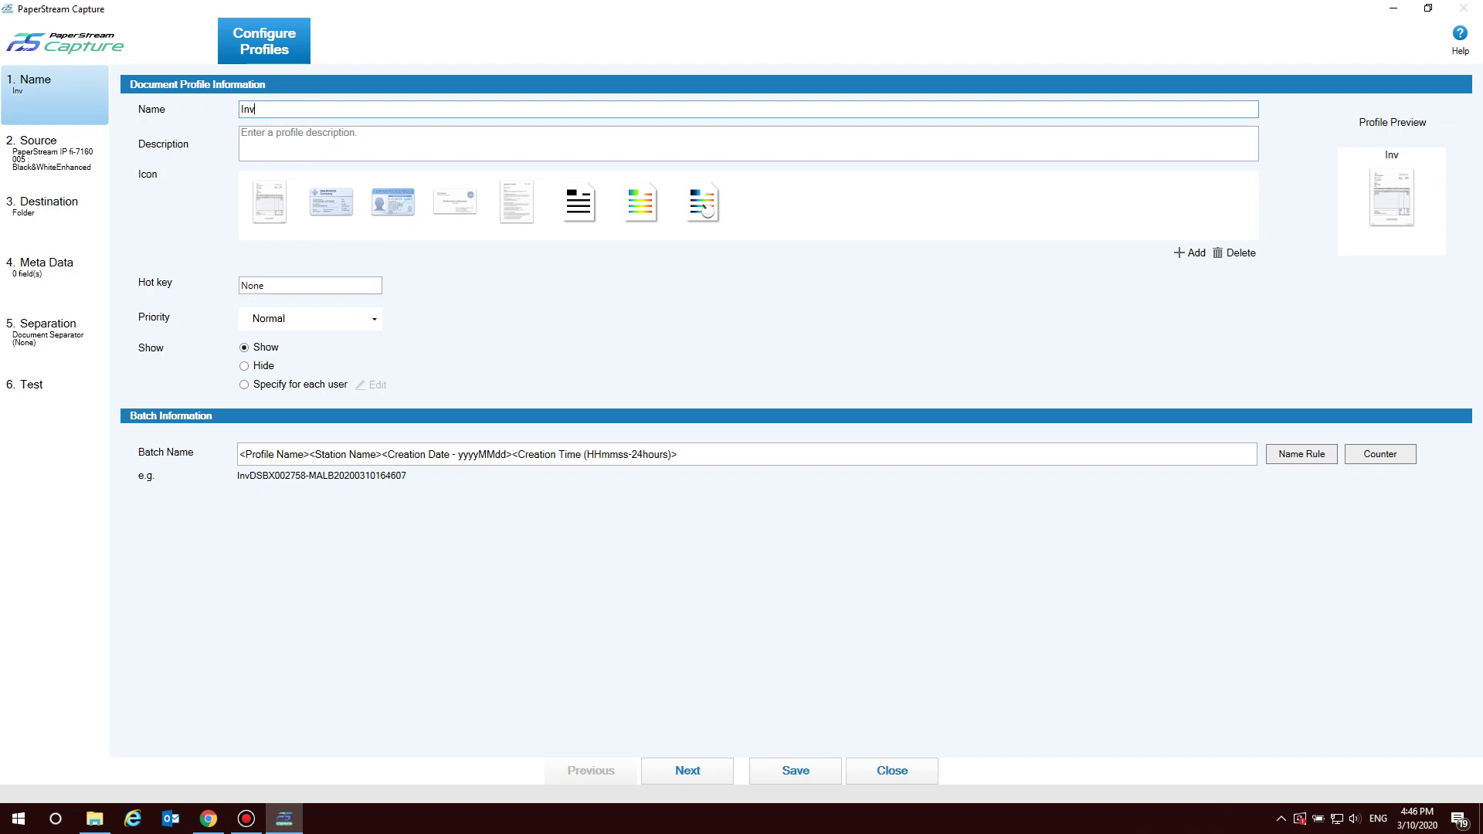
text(oi)
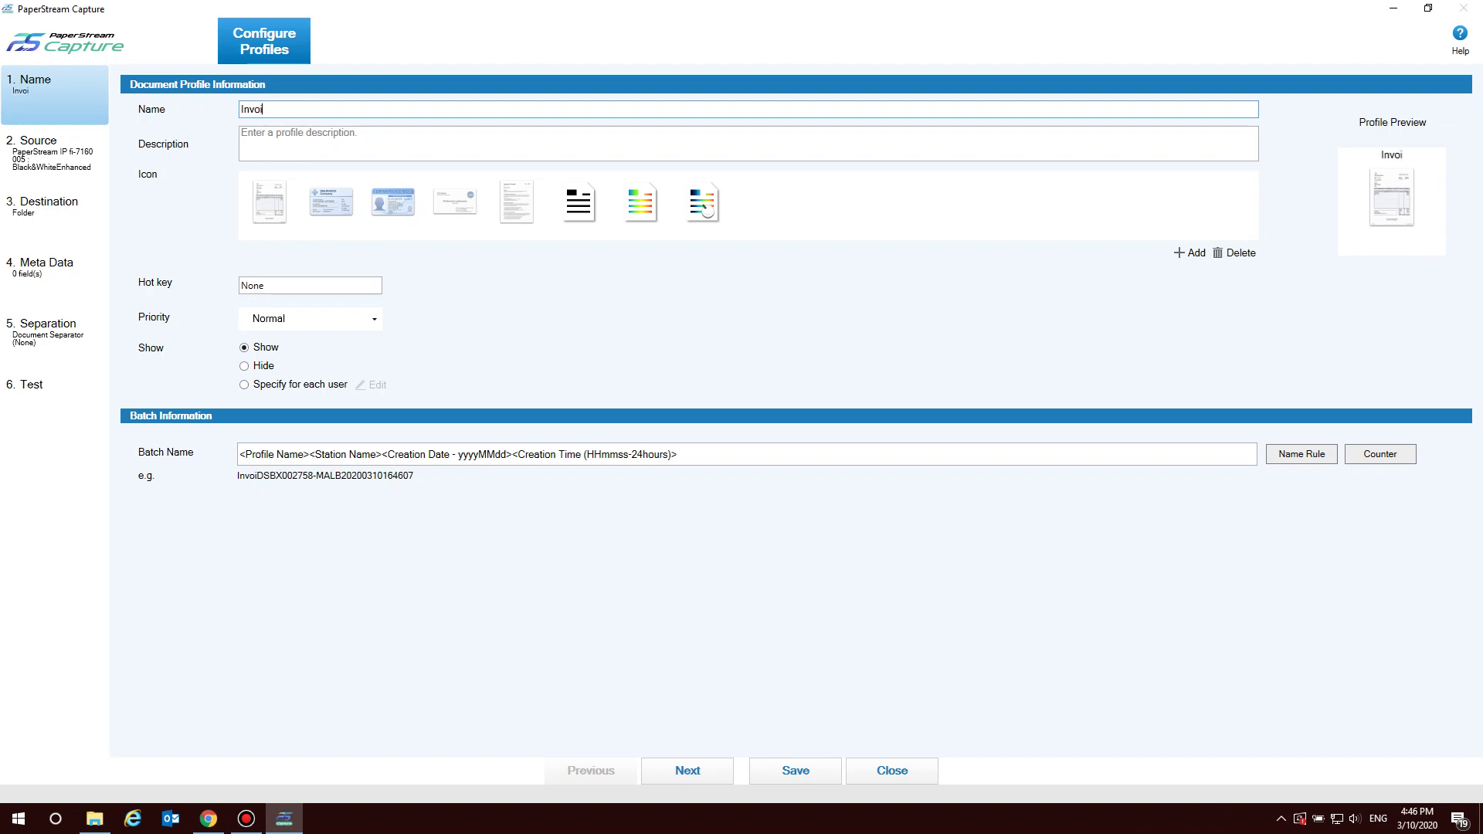
text(cesBas)
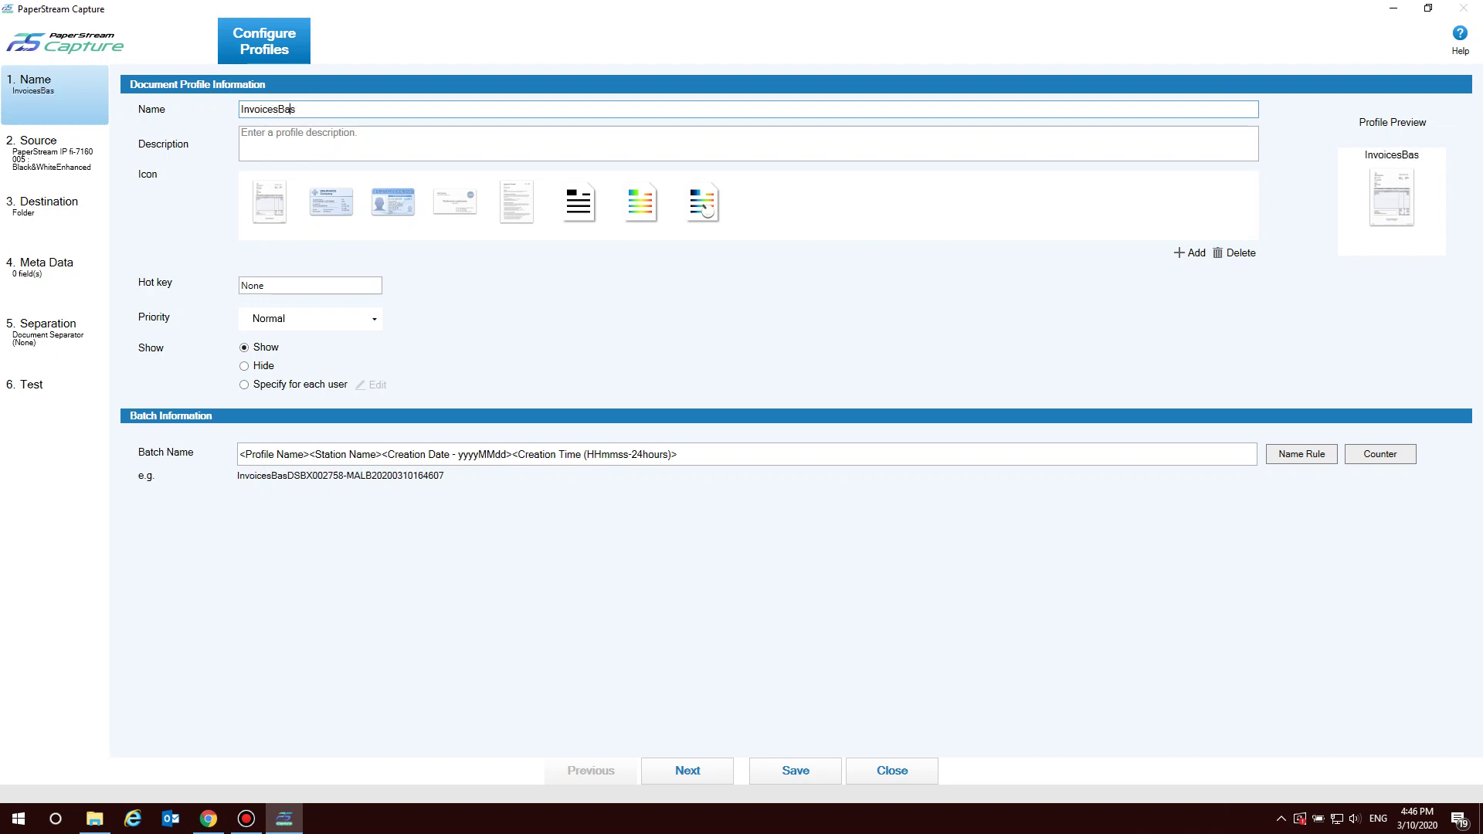
text(edOnMonth)
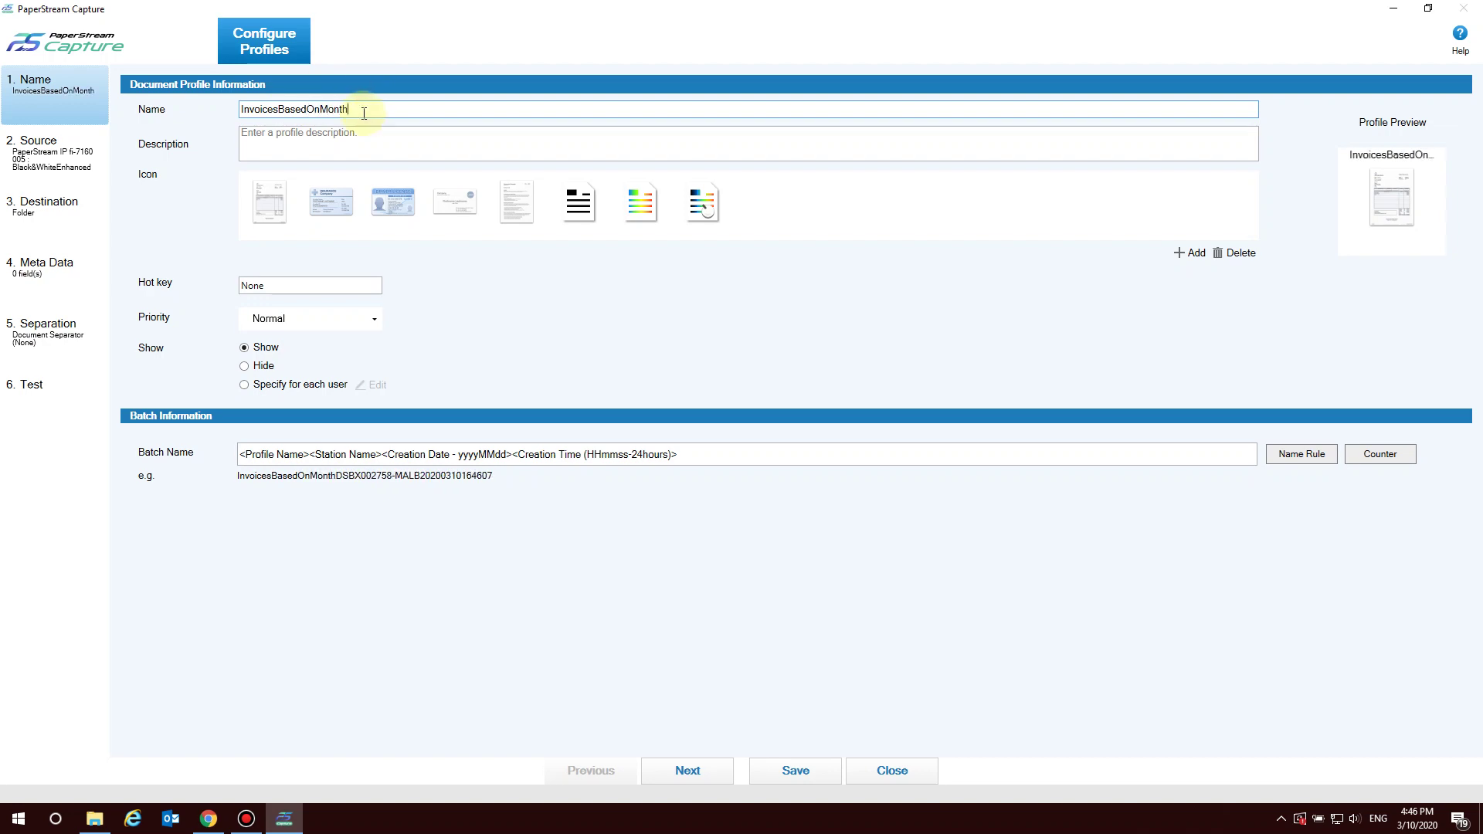
click(282, 187)
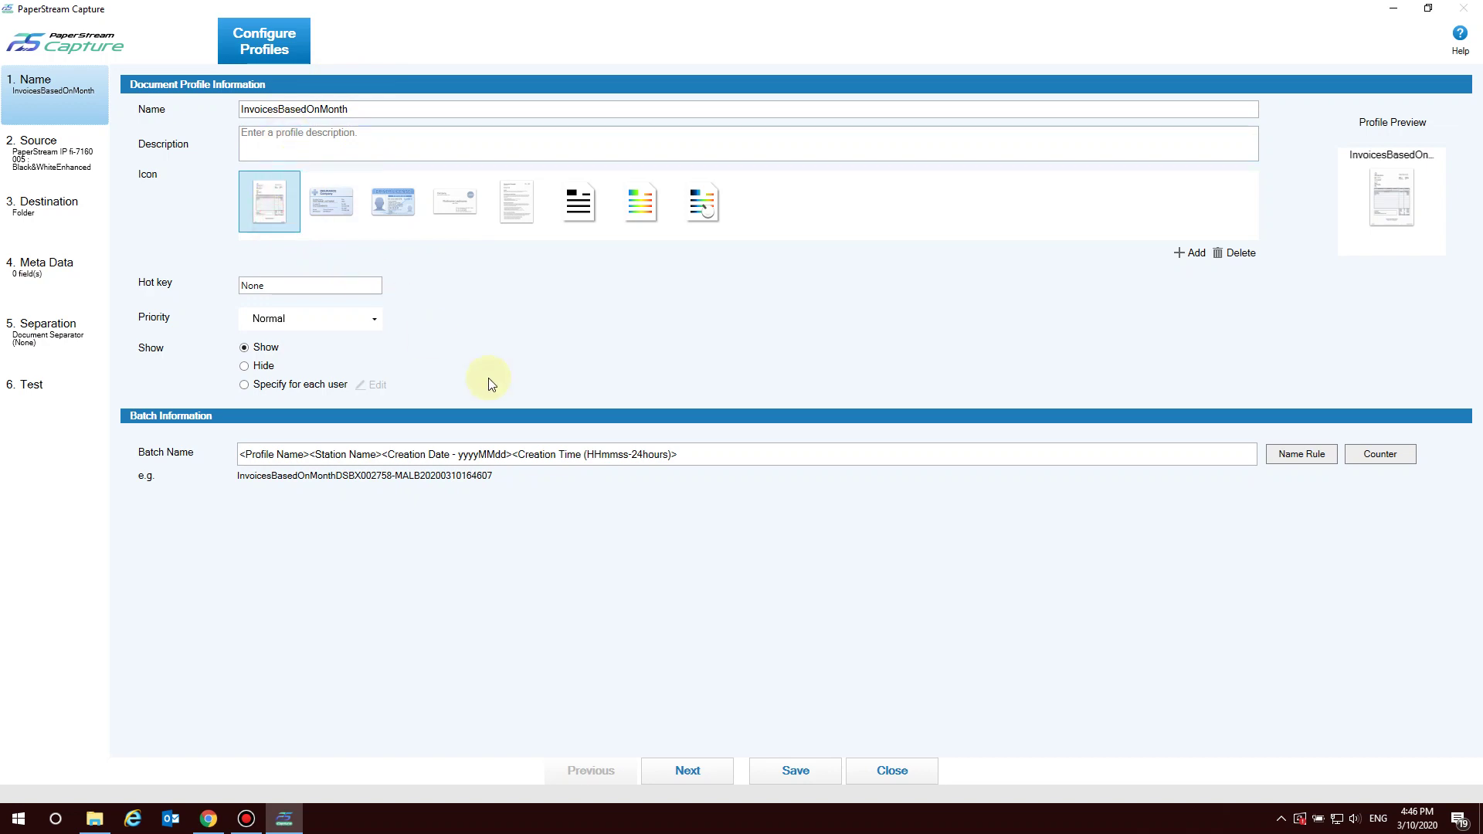
- Select PaperStream IP fi-7160 as the profile's scanning source
click(678, 769)
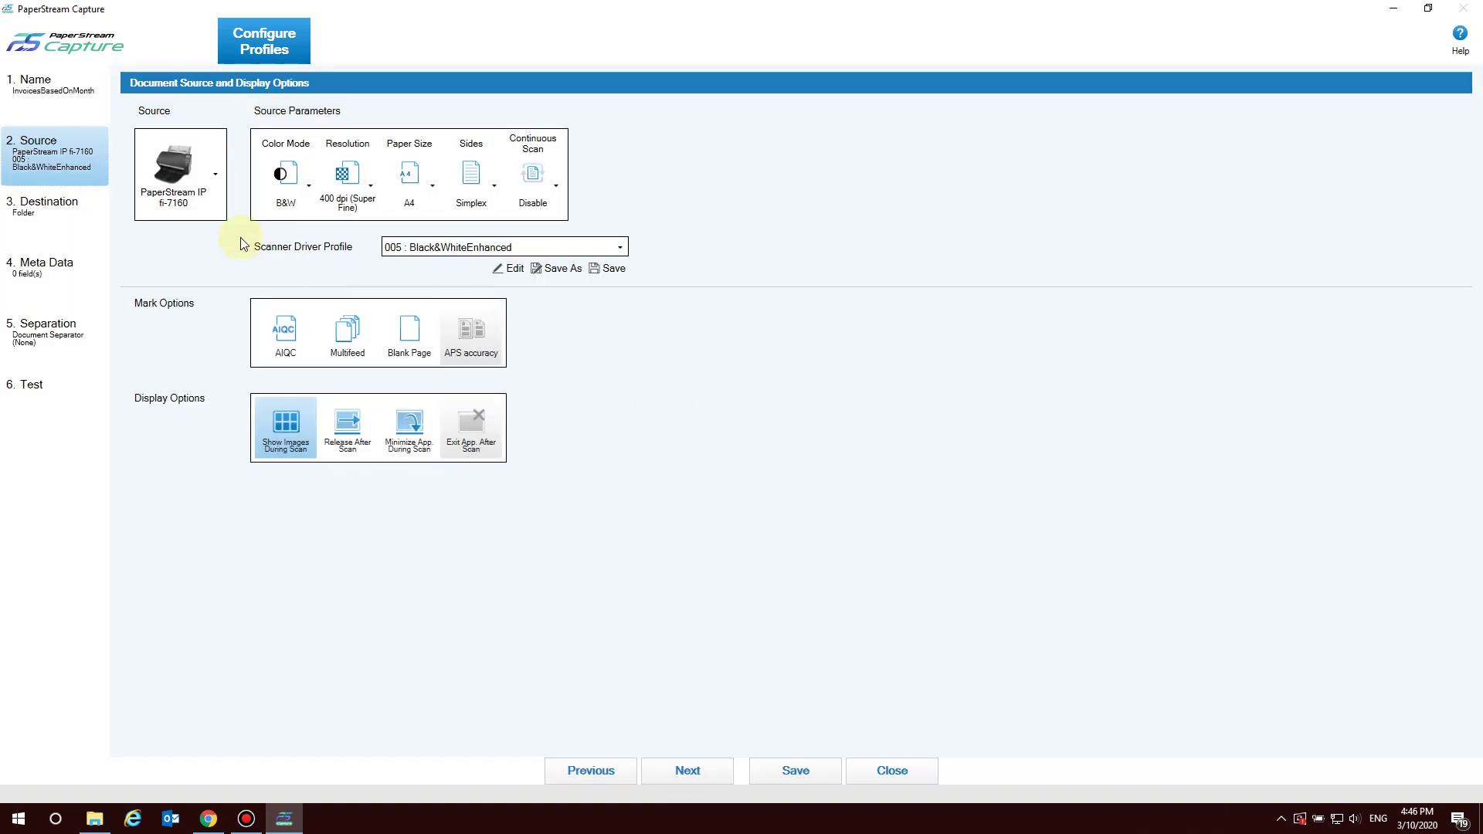
click(212, 173)
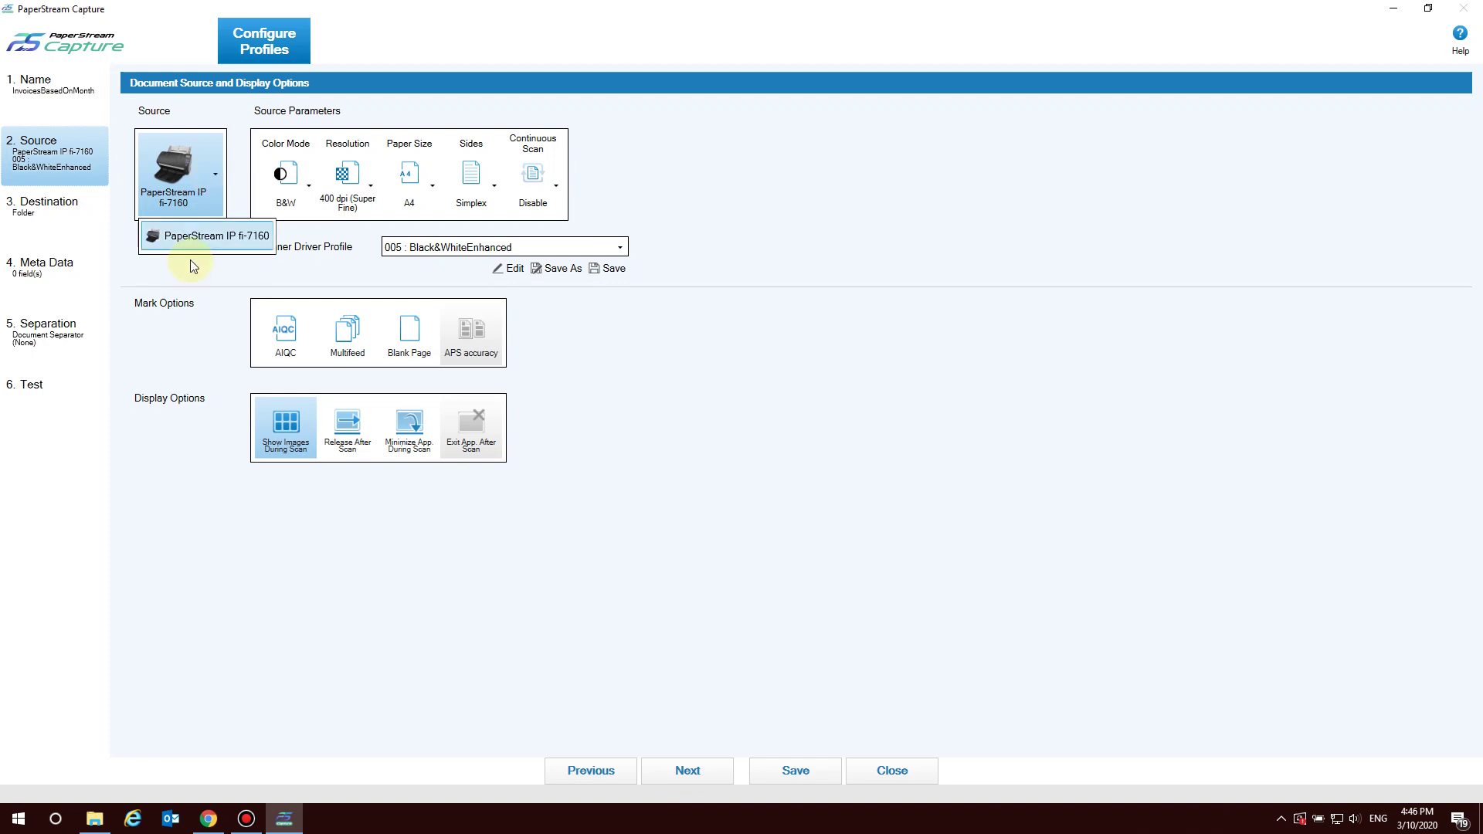
click(190, 237)
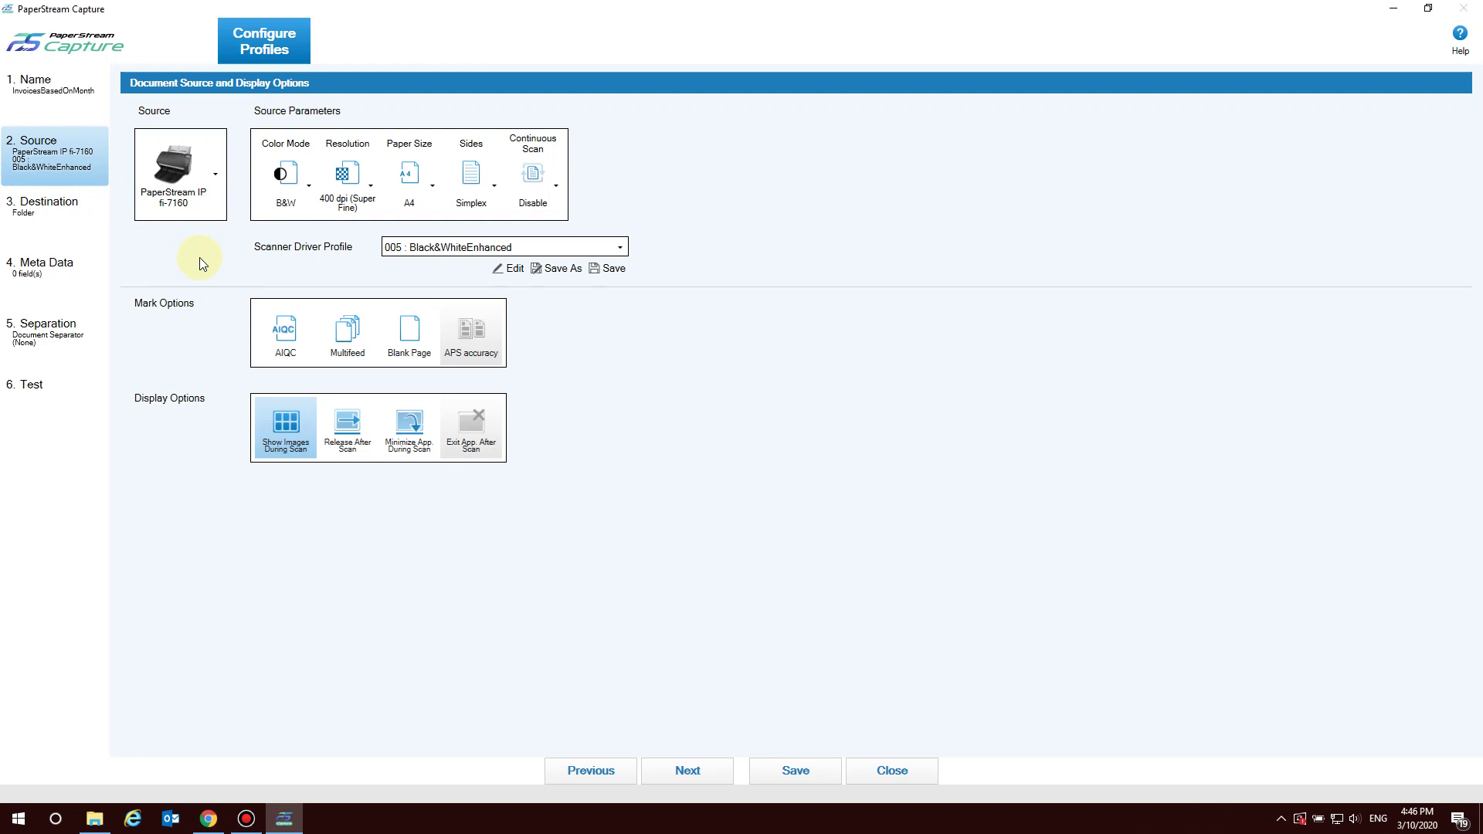
- Review the detailed settings of the Black&WhiteEnhanced scanner driver profile and accept them
click(506, 271)
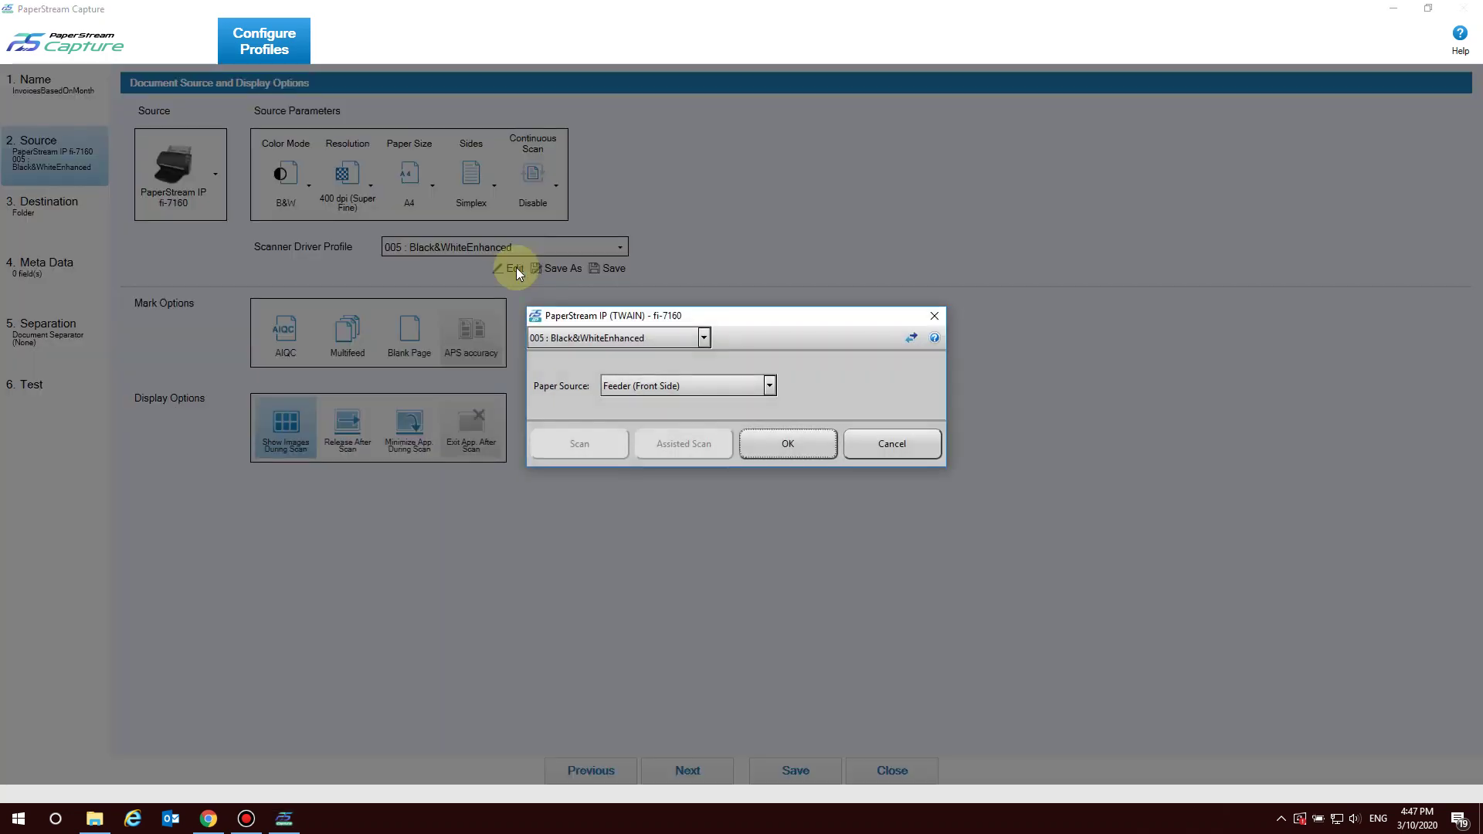
click(912, 338)
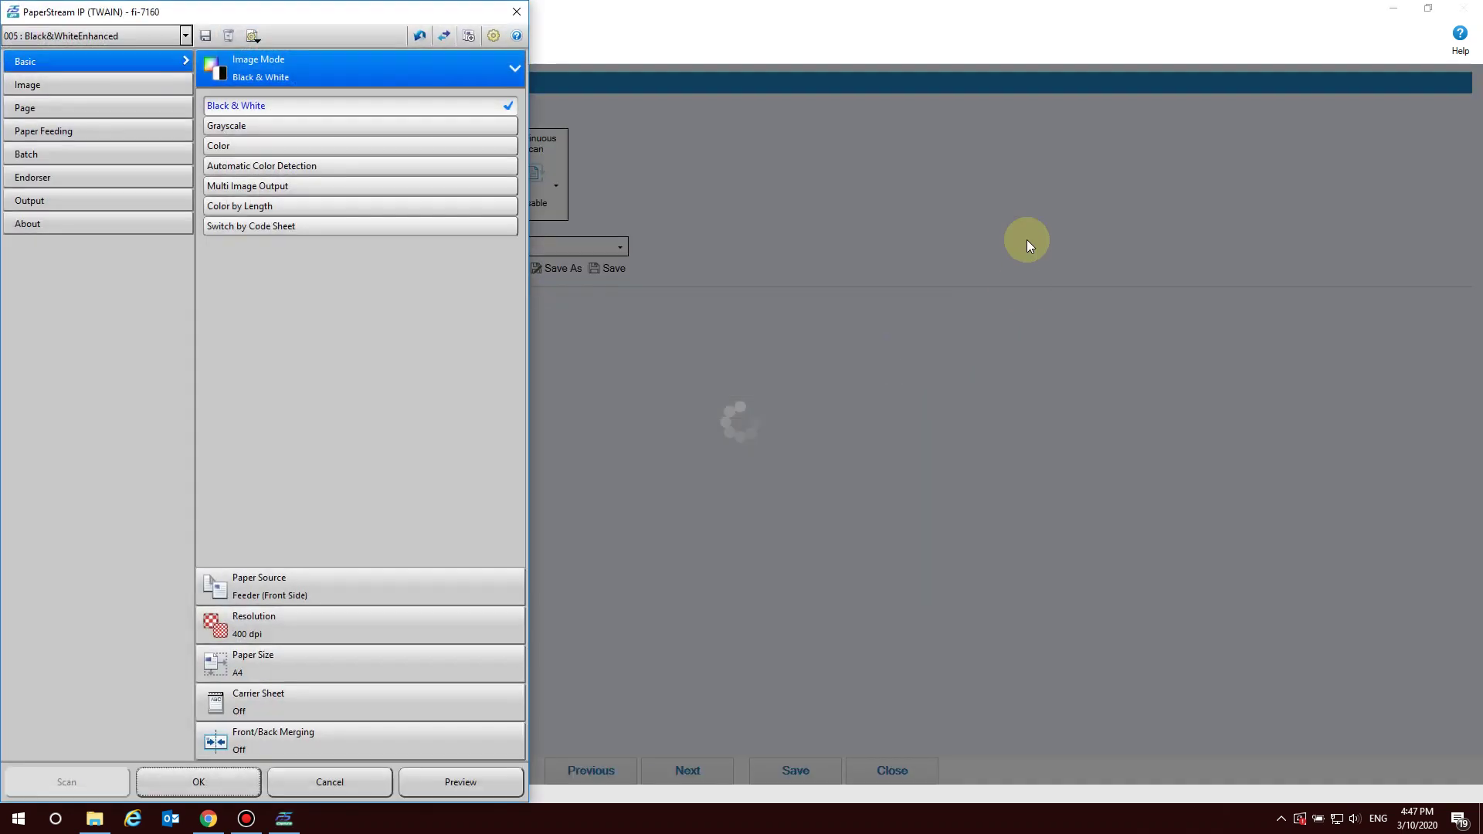
drag(340, 23, 880, 29)
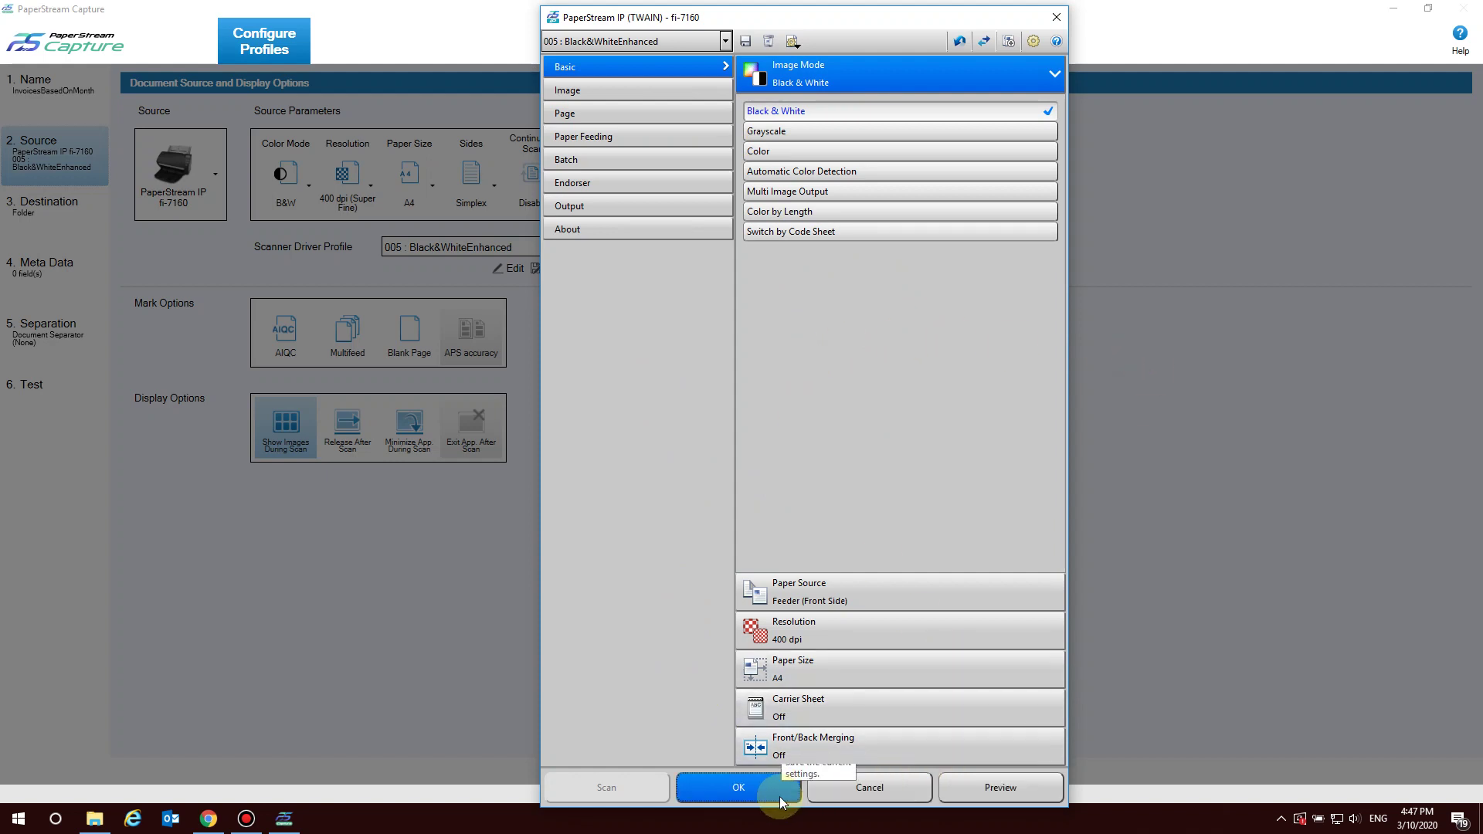
click(739, 788)
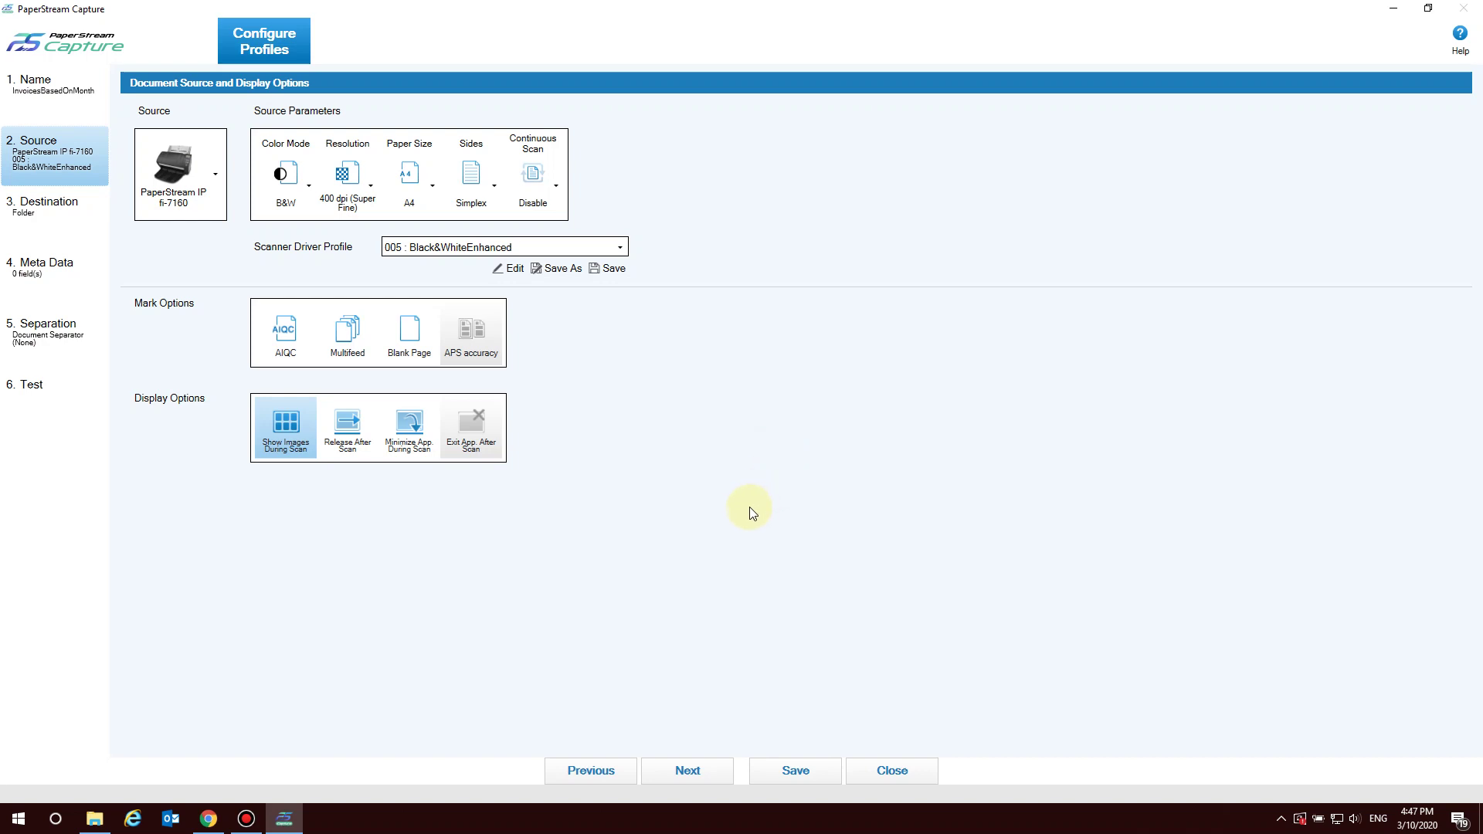
- Set the profile's destination to Folder and its output format to PDF File (*.pdf)
click(703, 763)
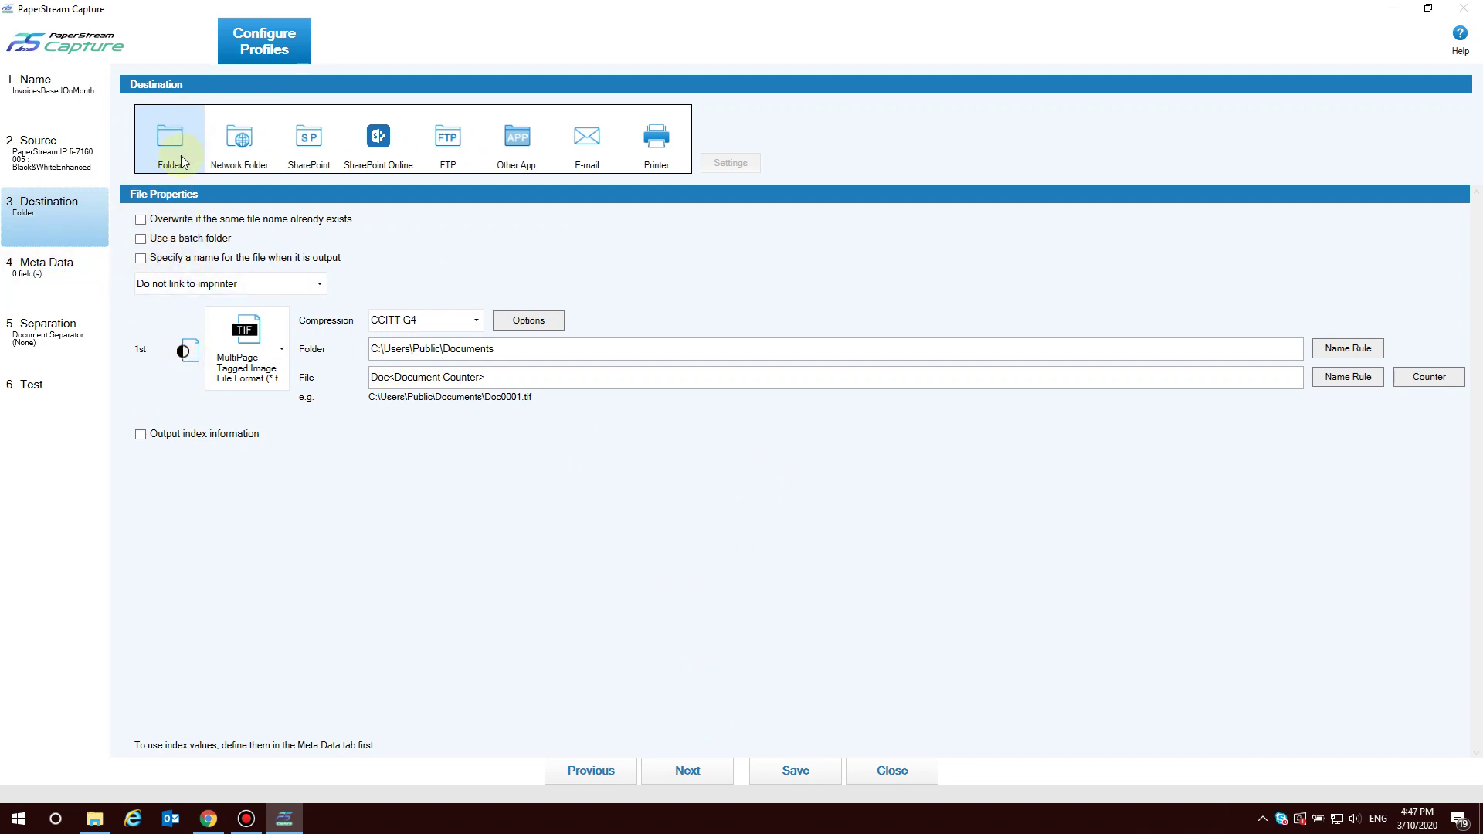
click(176, 143)
click(281, 349)
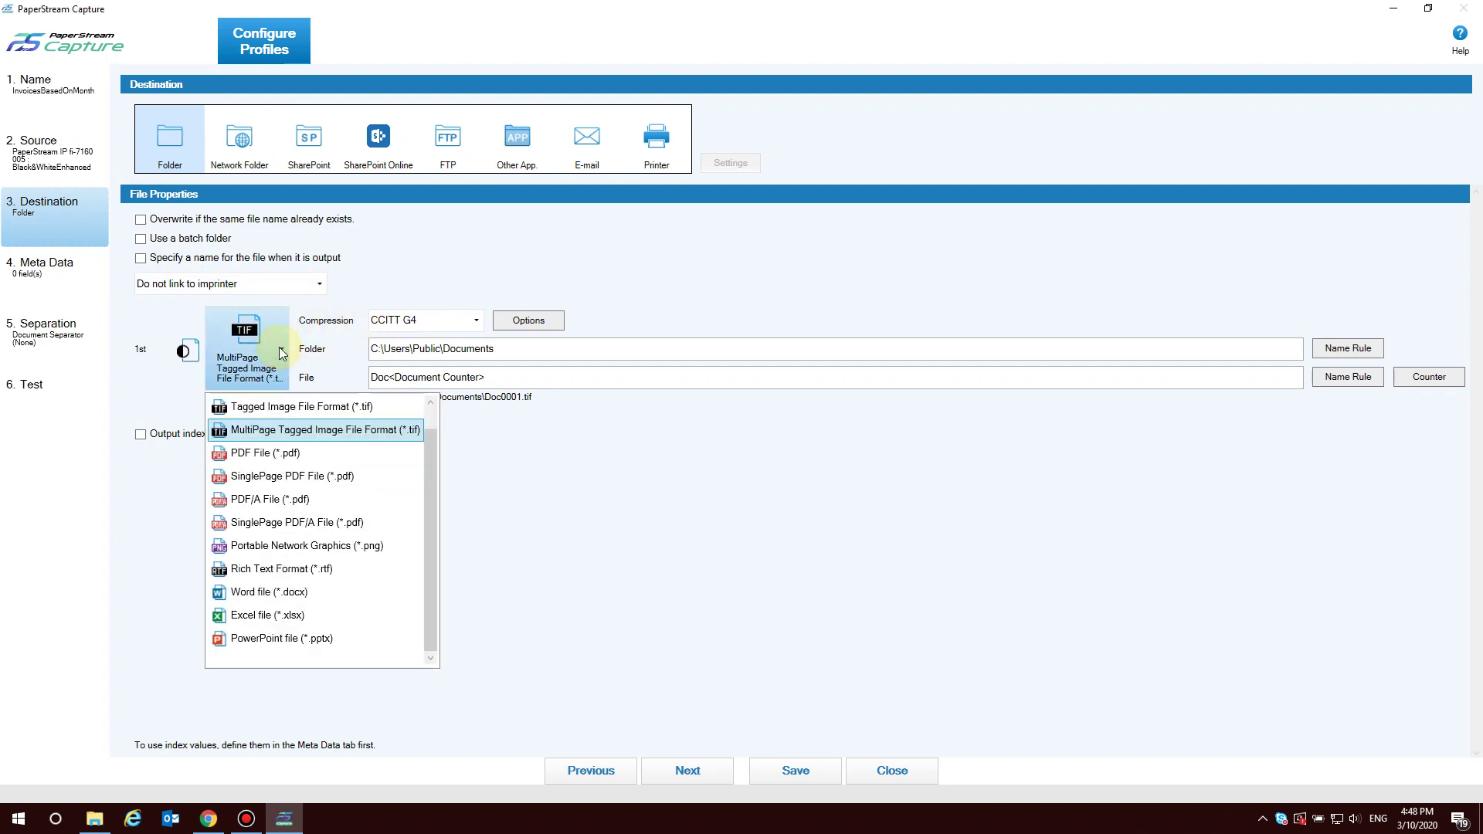
click(279, 453)
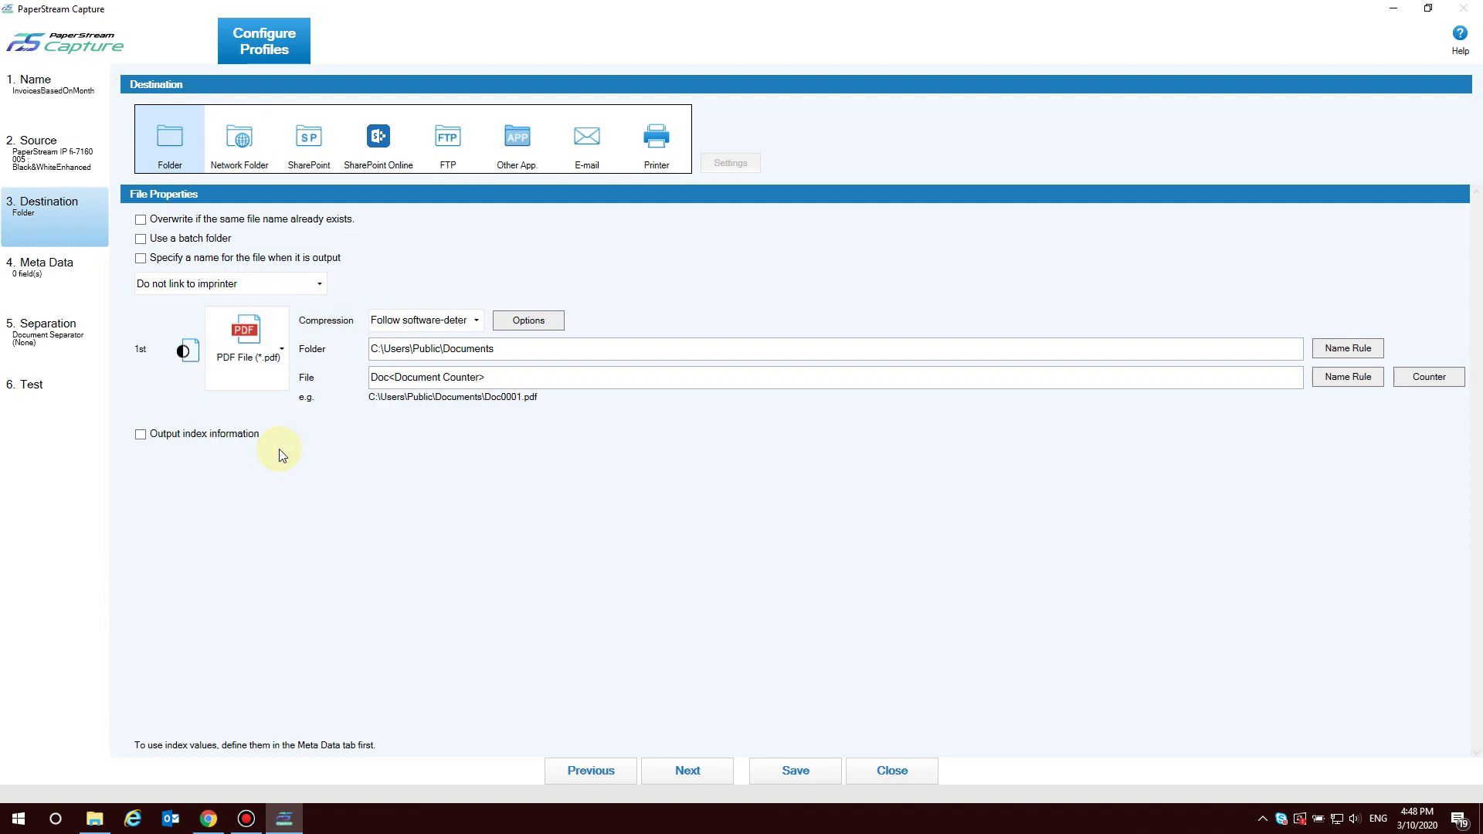
- Turn on Convert to Searchable PDF with English as the language in the PDF output options and accept the recognition-time notice
click(534, 323)
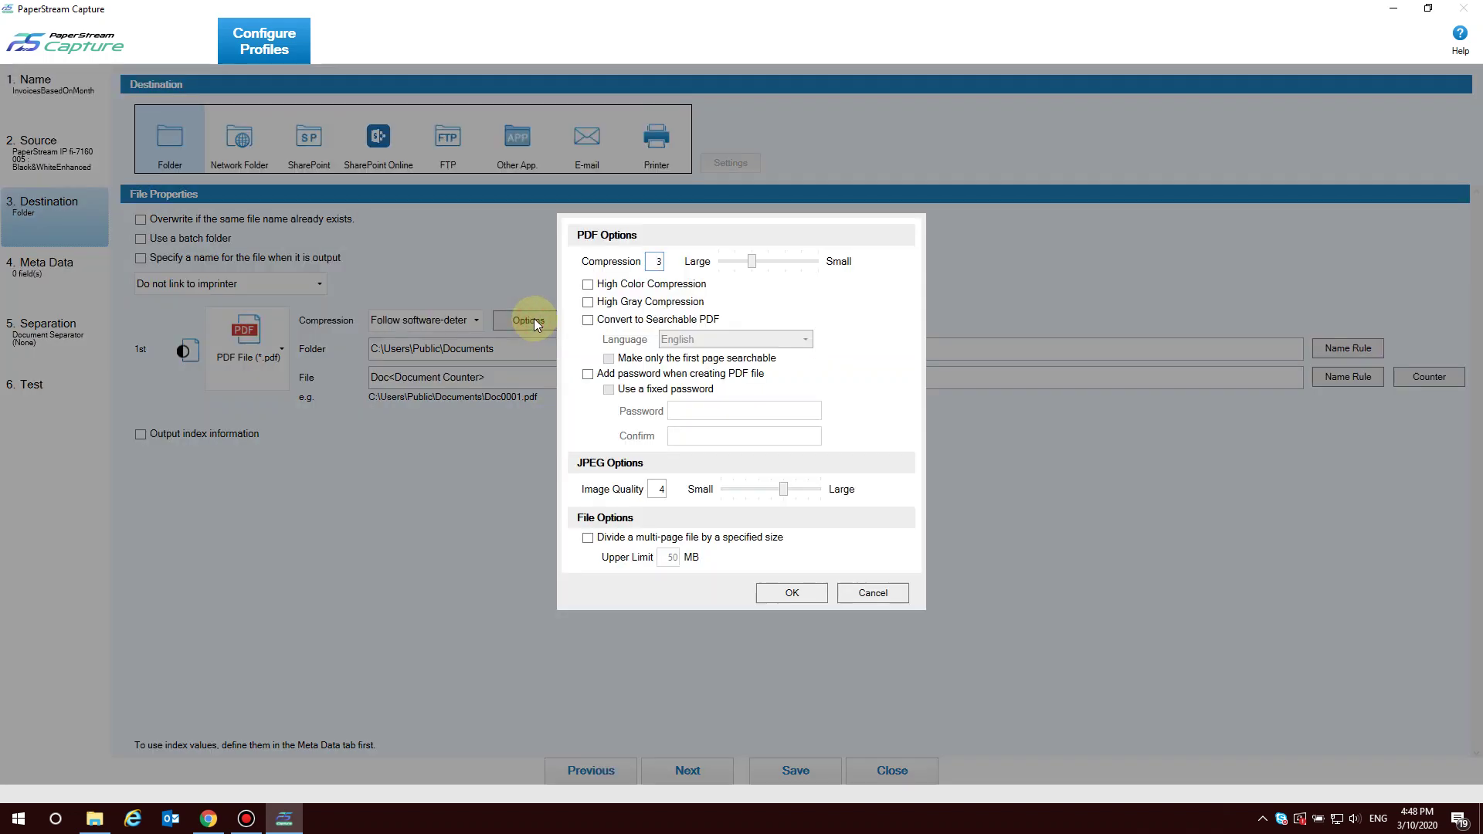
click(589, 321)
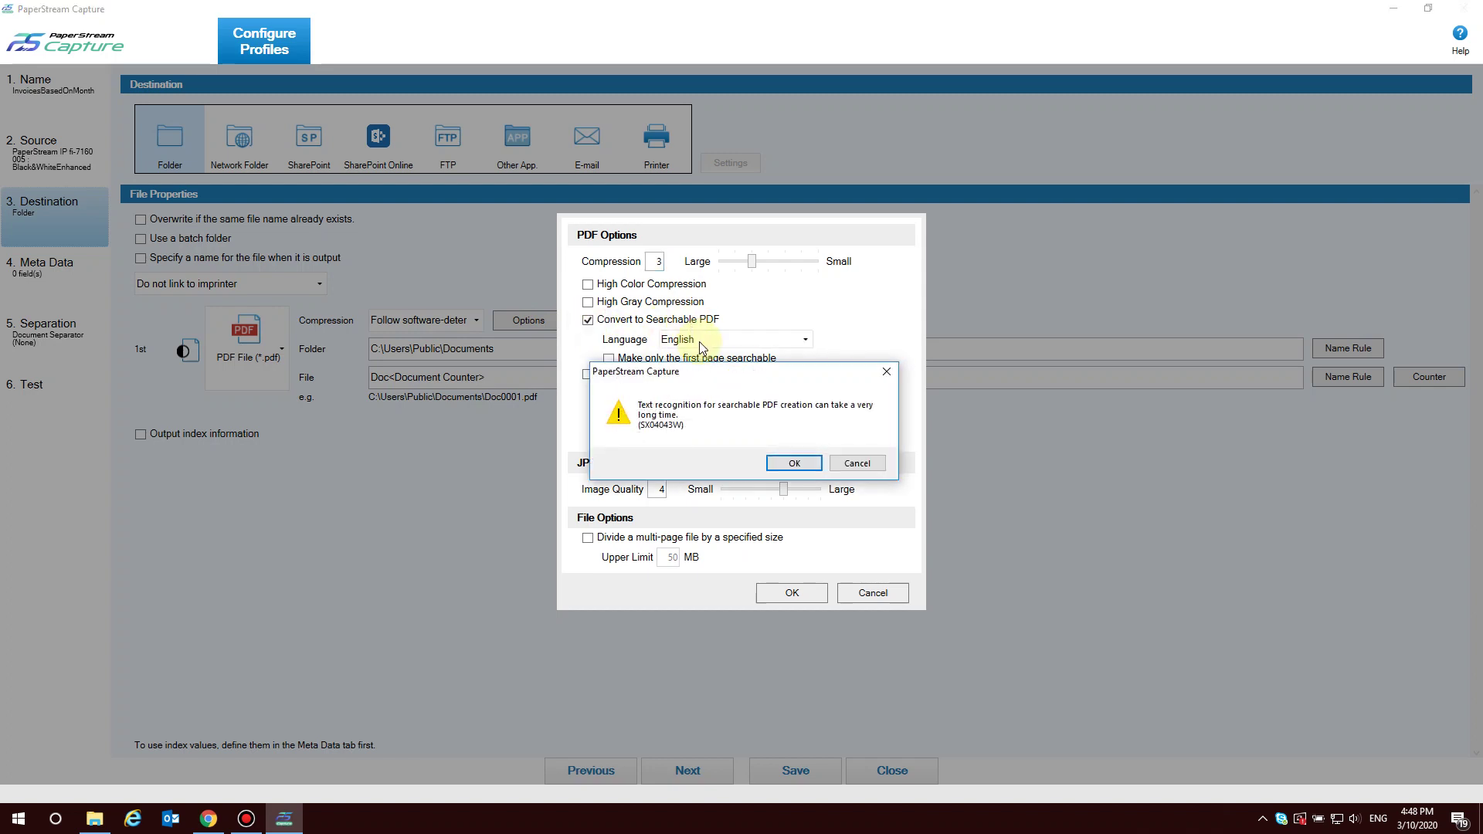
click(785, 464)
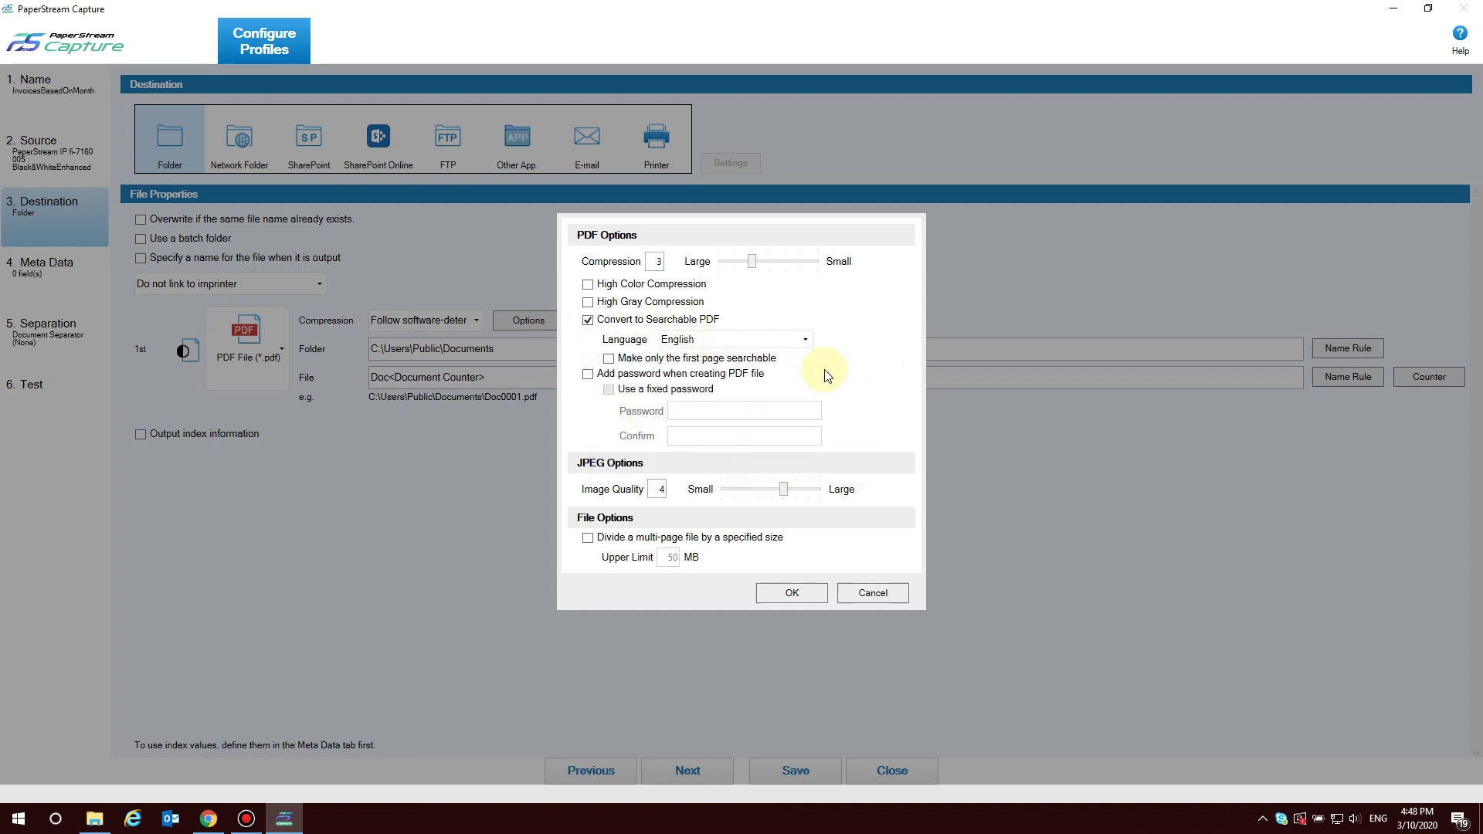
click(813, 597)
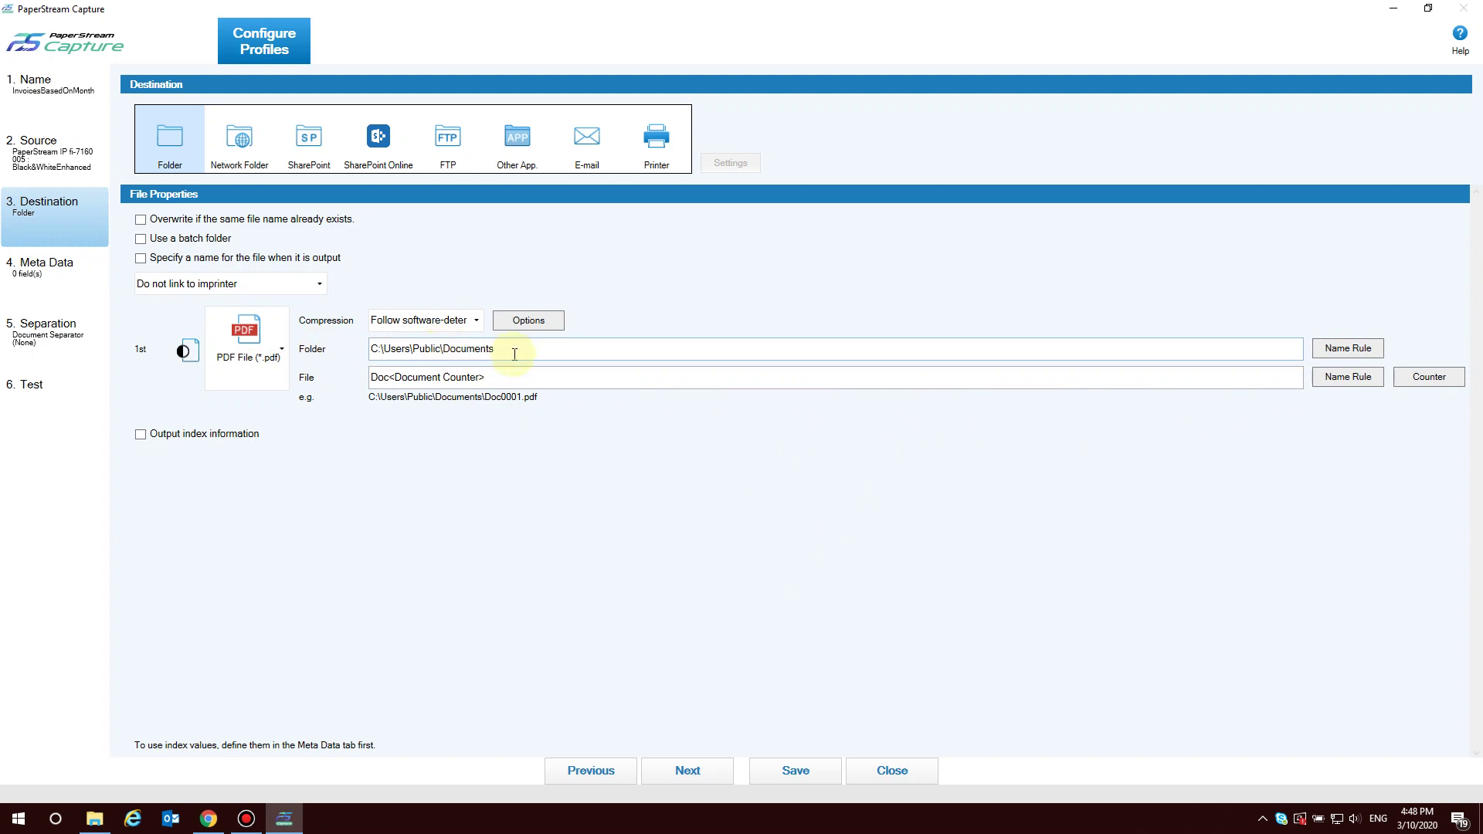
- Create a new folder named Invoices on the Desktop and set it as the profile's output folder
click(1379, 347)
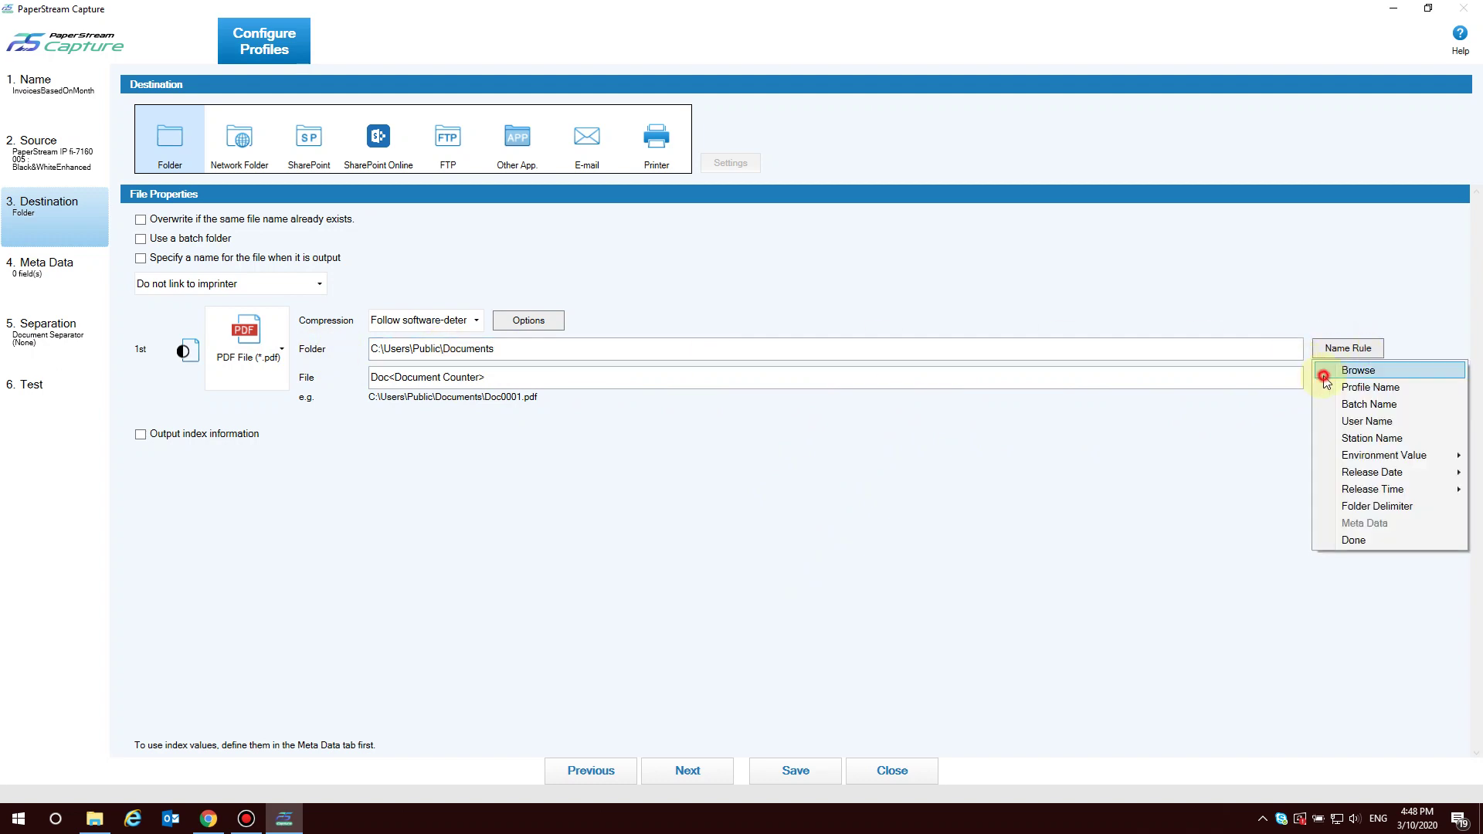
click(1326, 379)
click(664, 349)
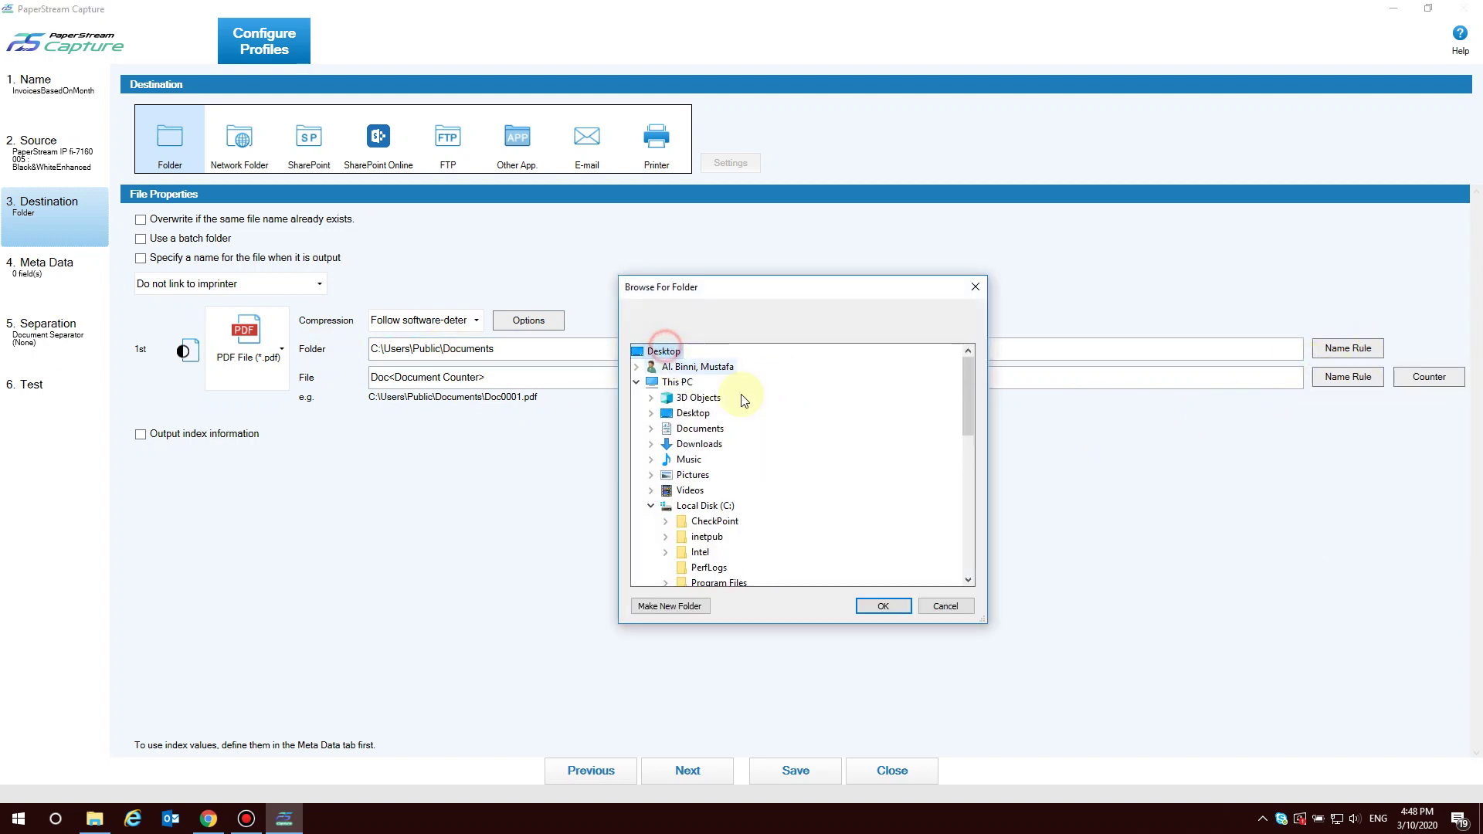
click(690, 606)
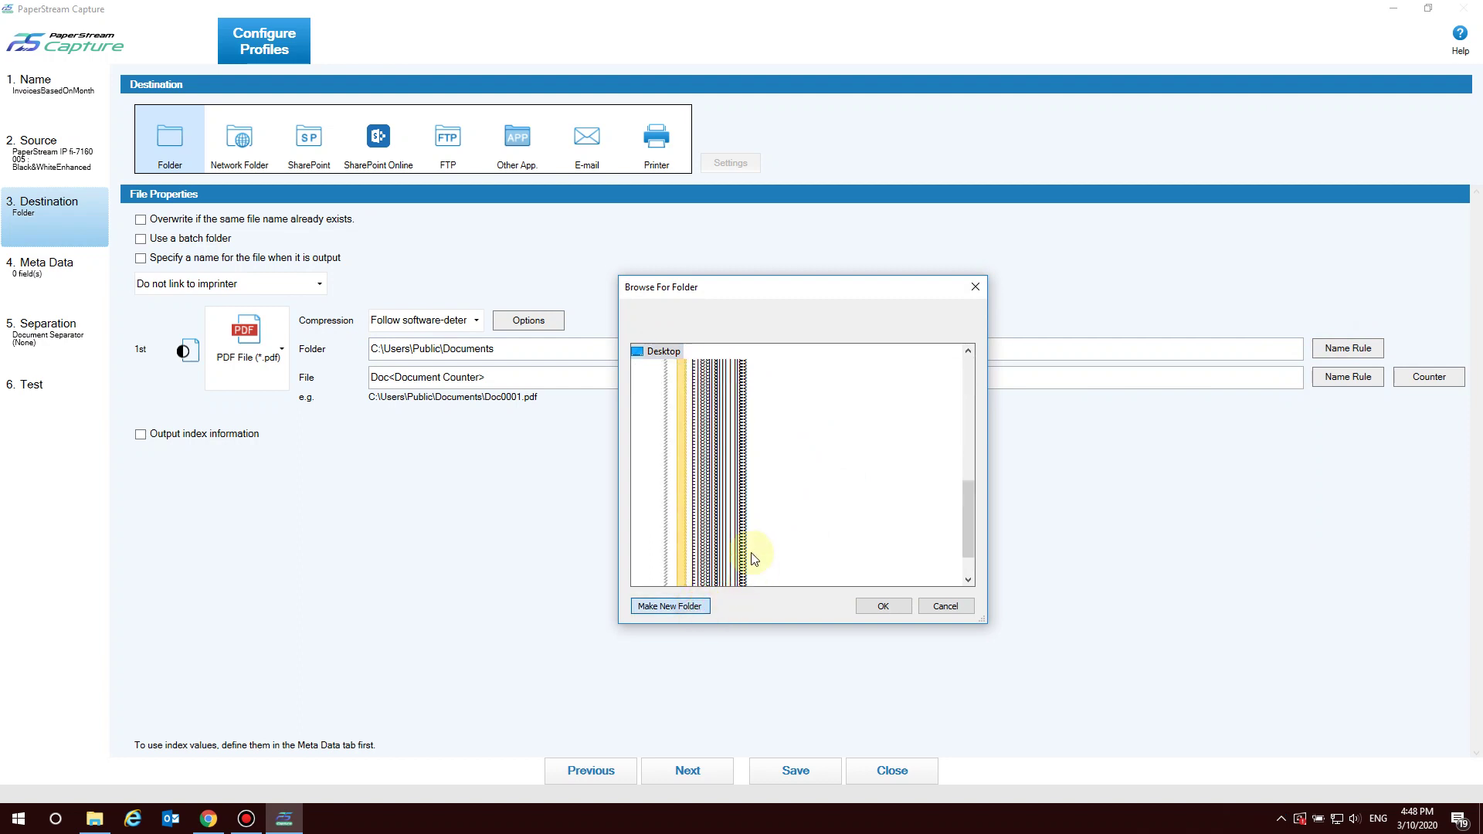
text(I)
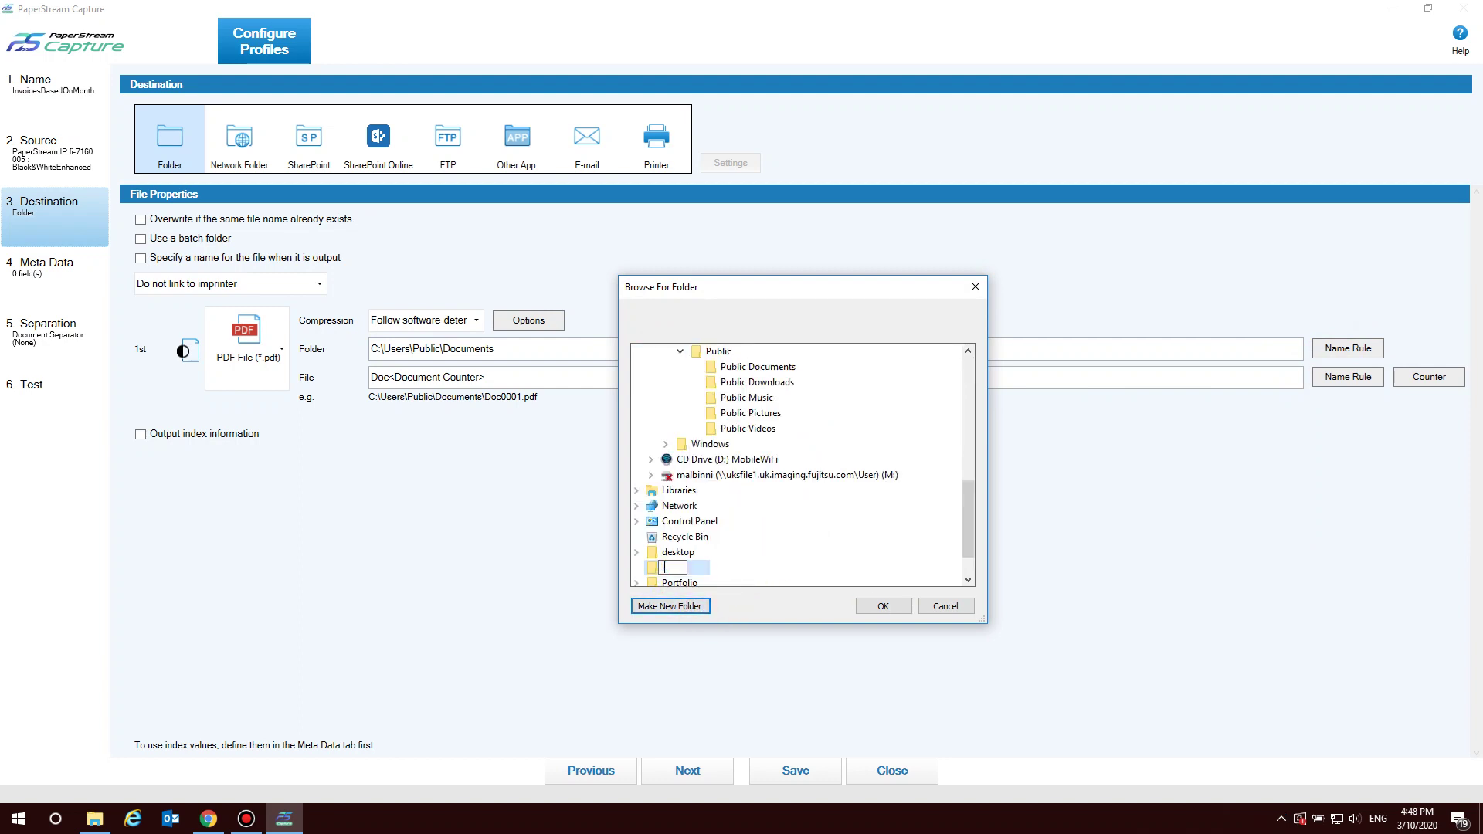
text(nvoices)
click(677, 567)
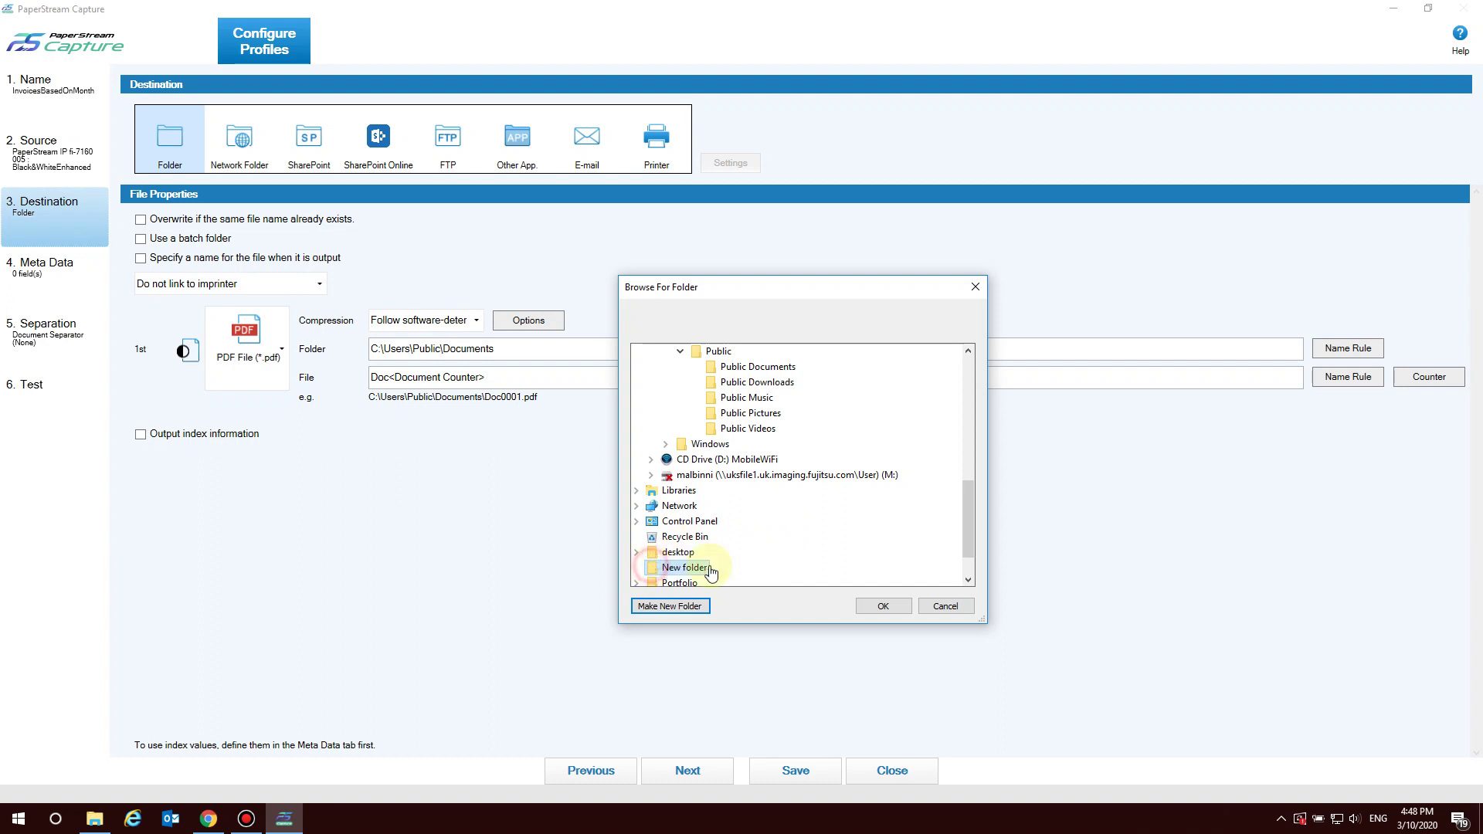
click(884, 607)
click(622, 382)
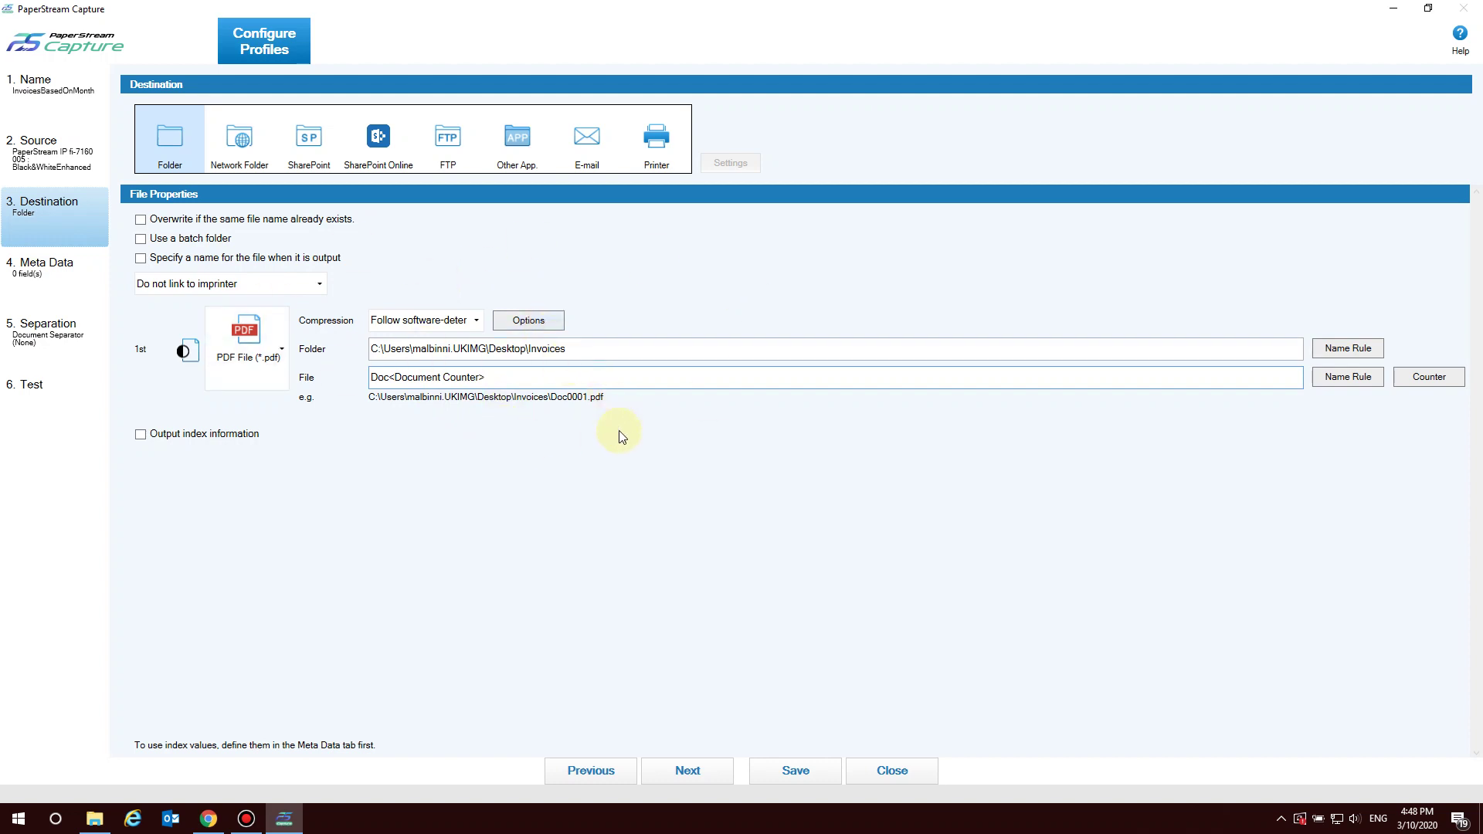
- Go to the profile's Meta Data settings and open the sample invoice Feb 12 from the Test\Invoices folder
click(62, 284)
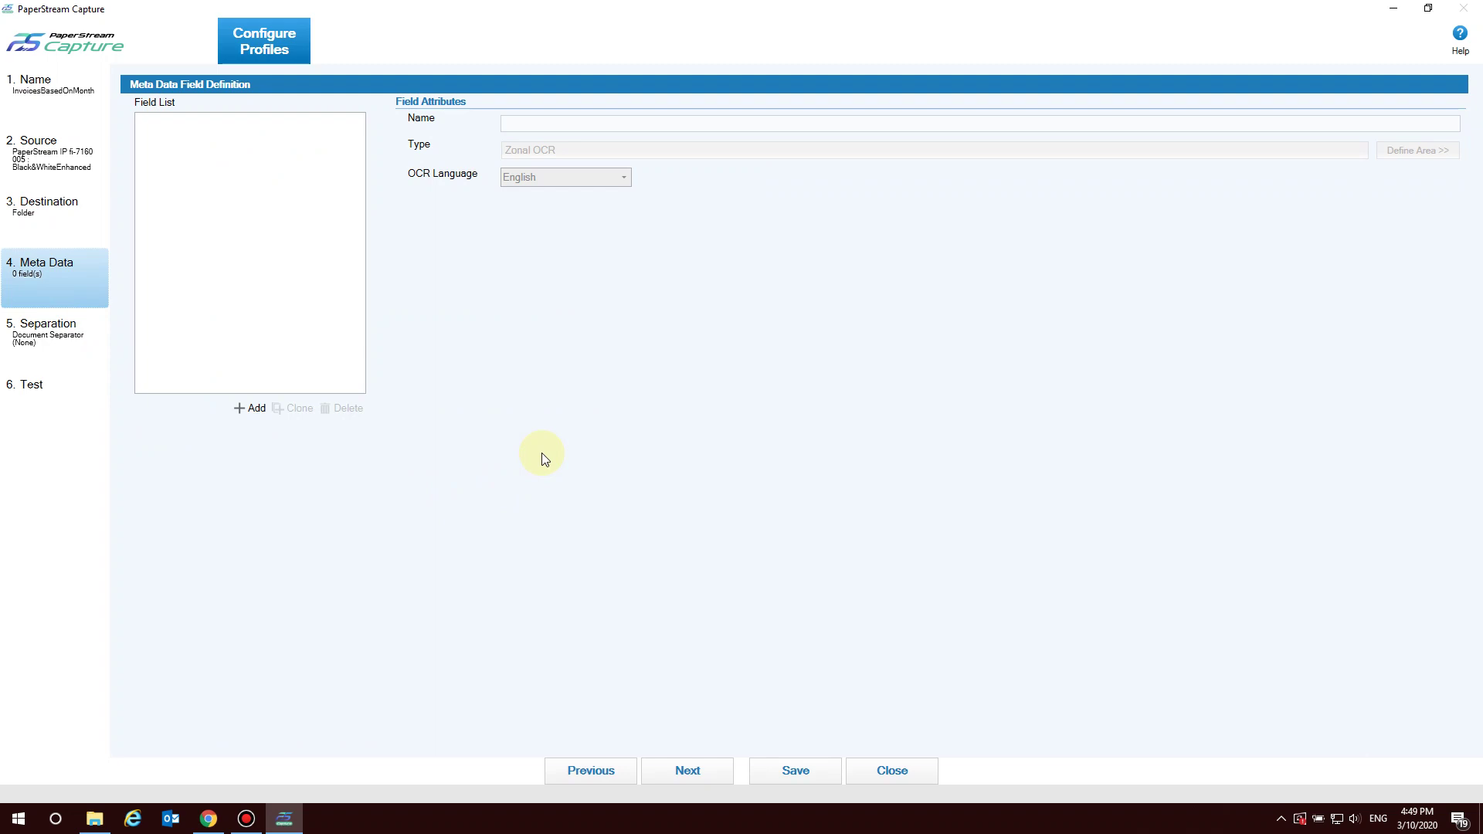
click(94, 819)
click(547, 301)
double_click(547, 300)
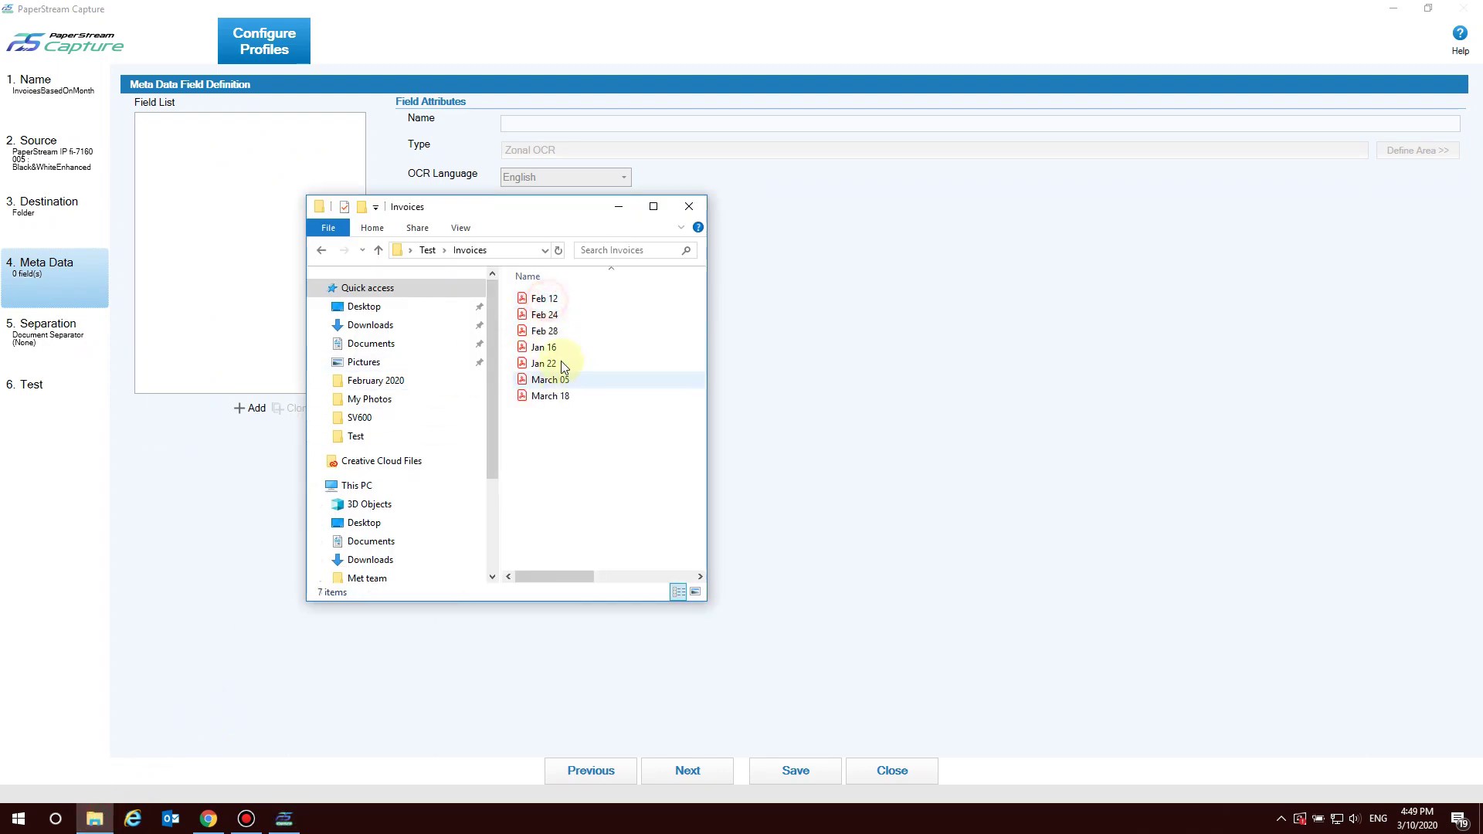
double_click(559, 299)
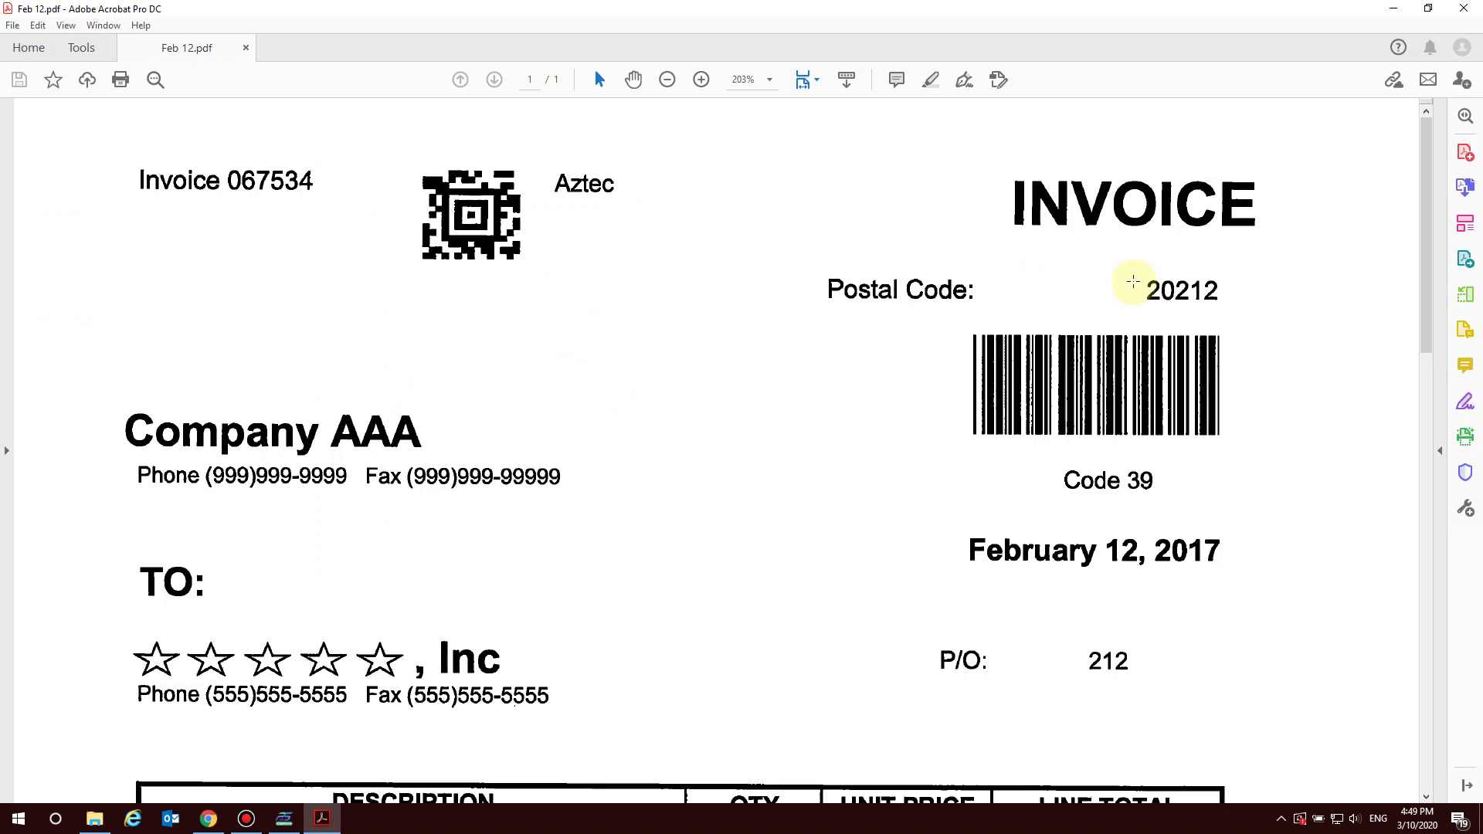
- Examine the invoice number, postal code and total on the Feb 12 invoice, then close it and return to the Meta Data settings
drag(355, 152, 210, 206)
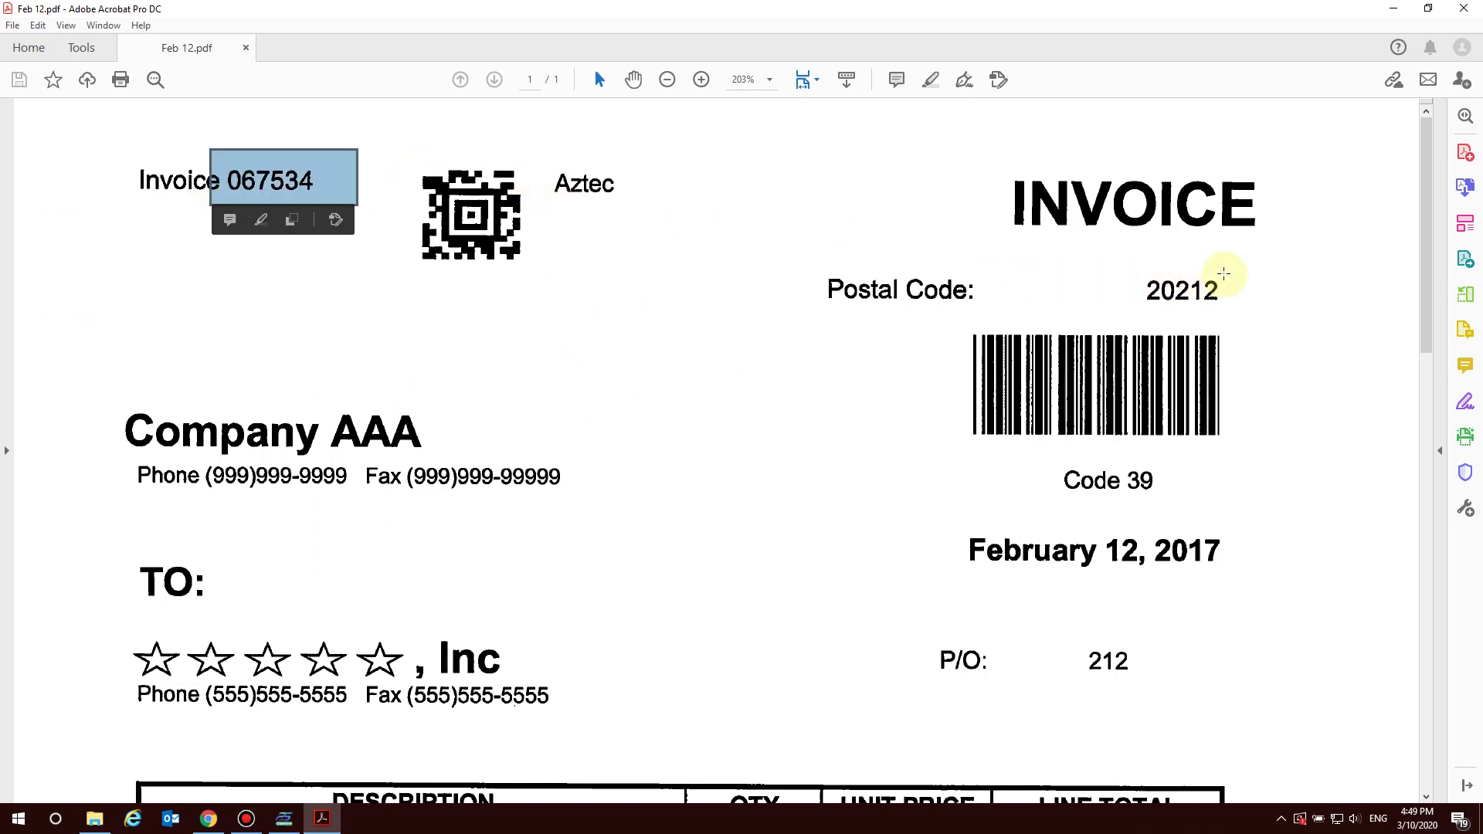
click(1232, 272)
drag(1205, 301, 1114, 305)
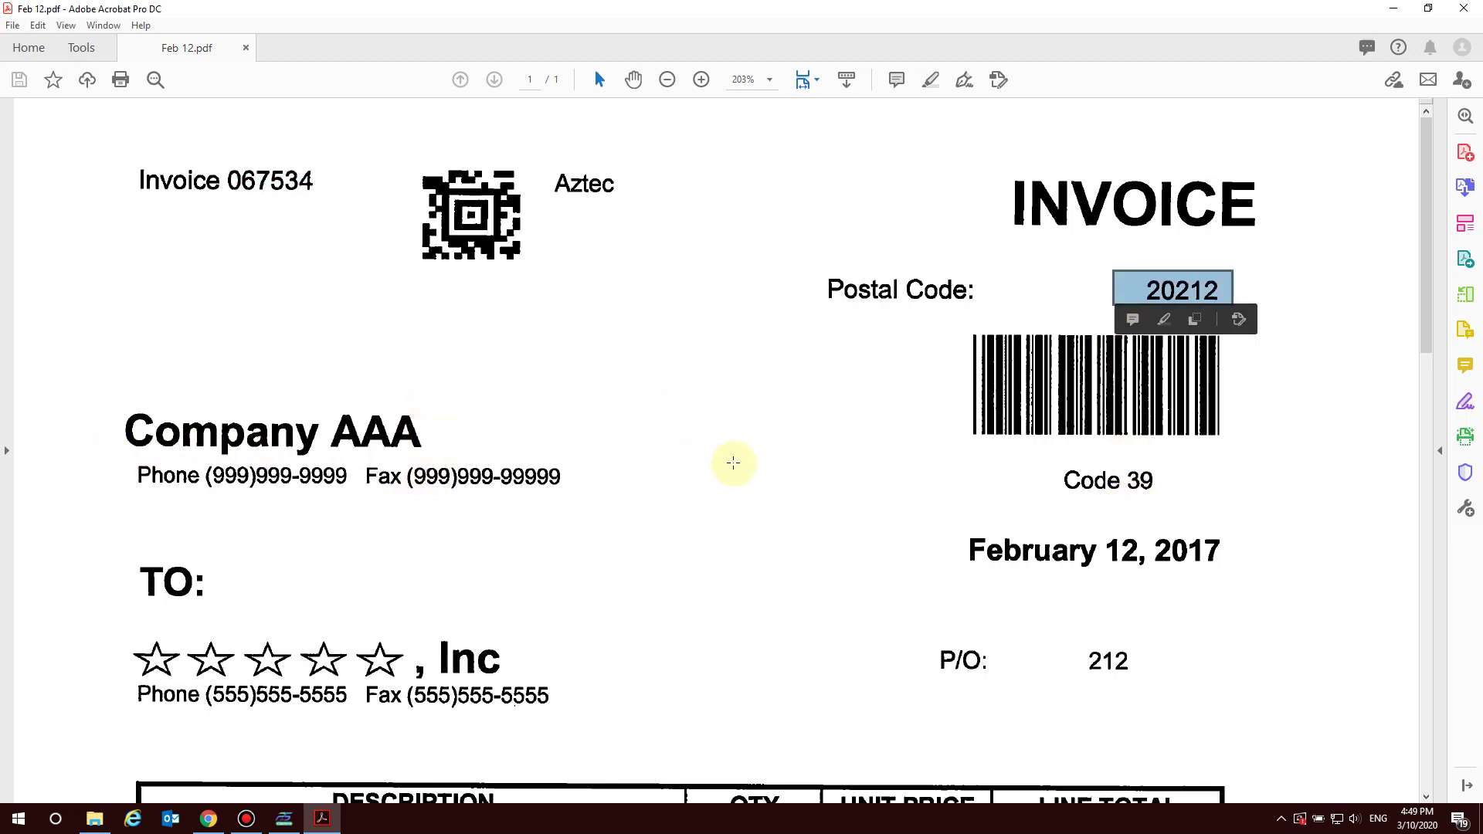
click(1258, 715)
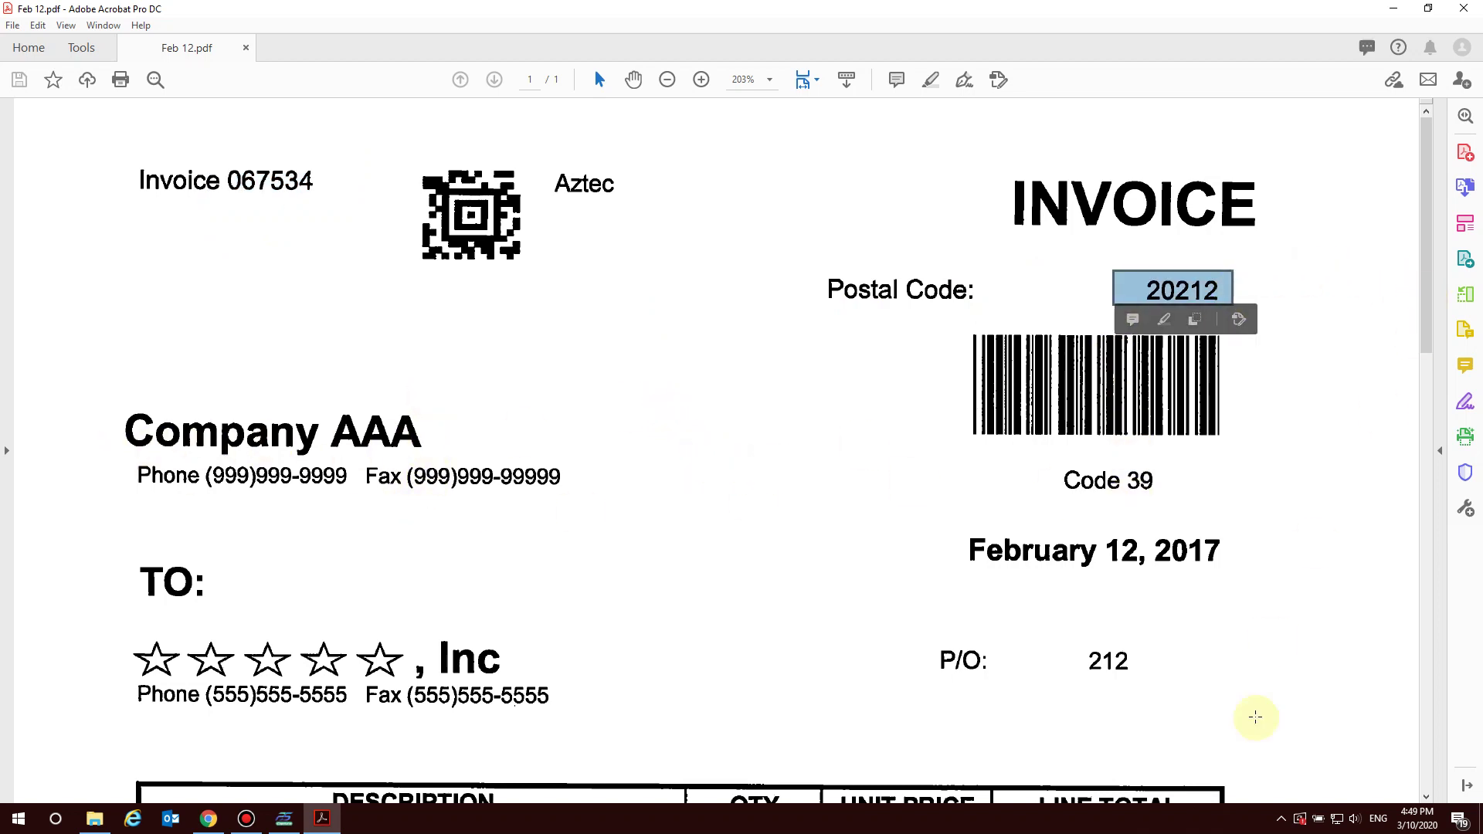
key(ctrl+a)
scroll(1176, 654, down, 5)
scroll(1176, 654, down, 6)
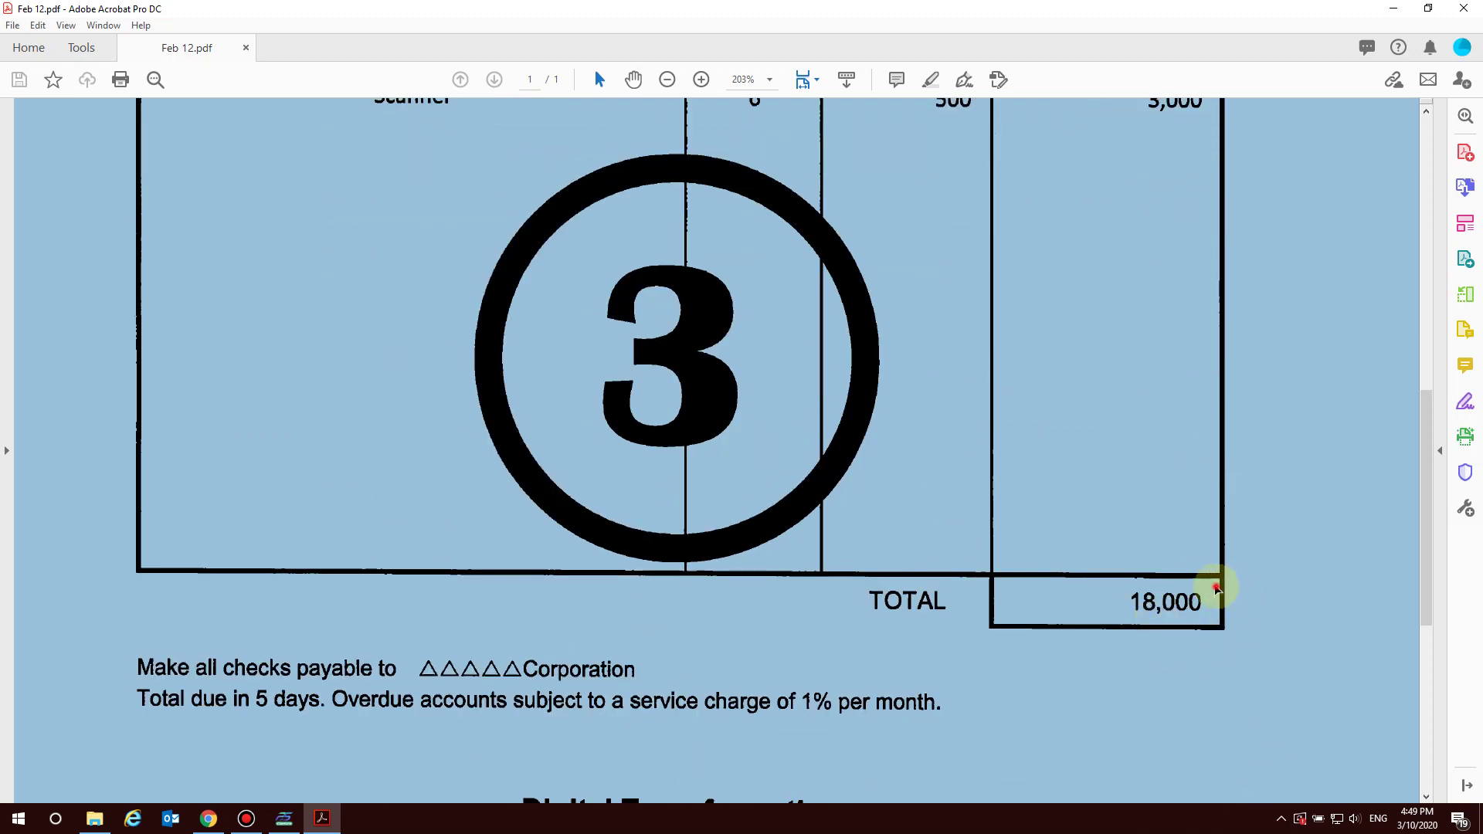
click(1217, 602)
drag(1217, 602, 1059, 648)
key(ctrl+a)
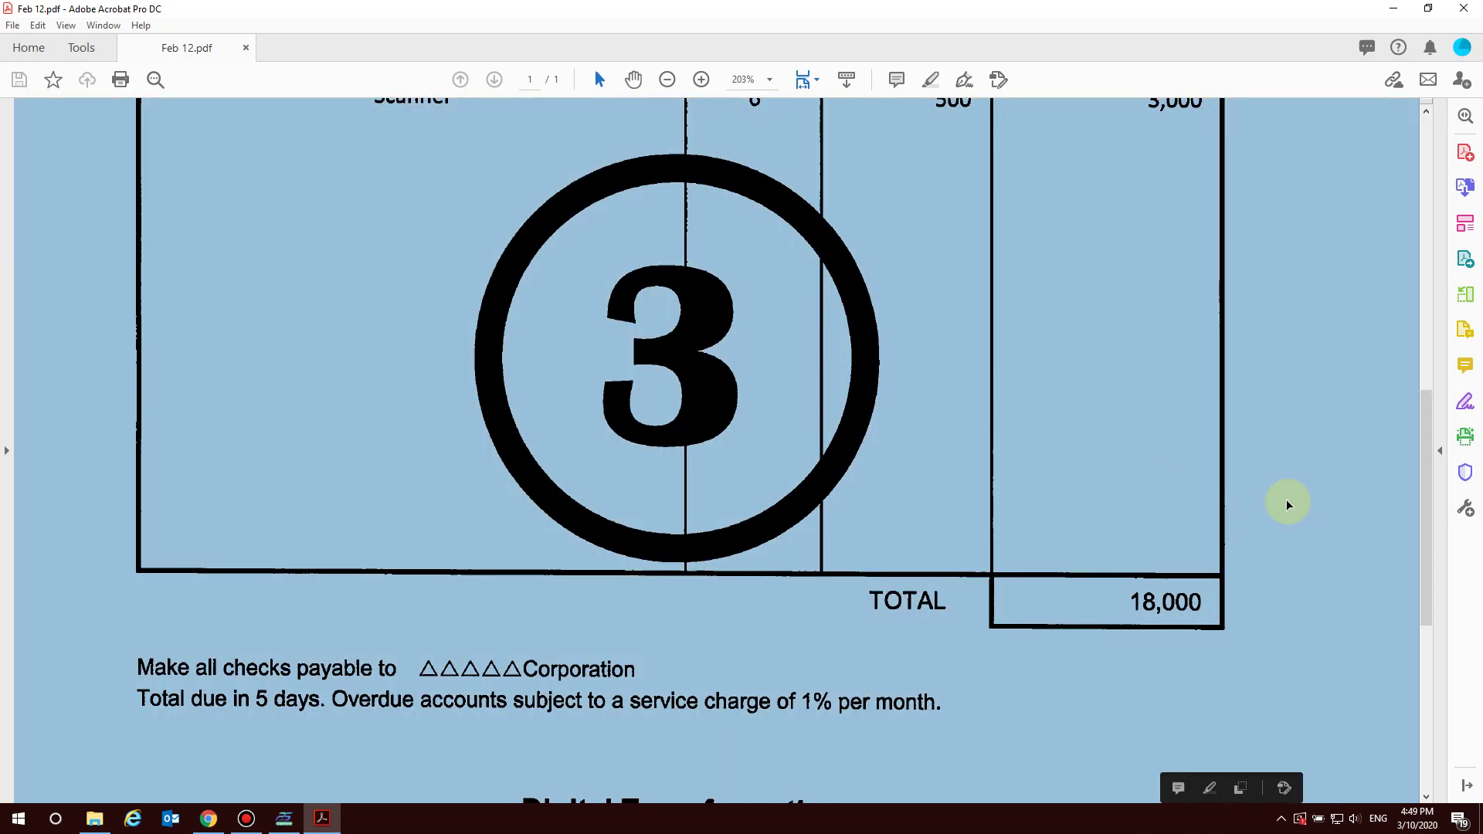
scroll(1282, 499, up, 3)
scroll(1282, 495, up, 2)
key(ctrl+q)
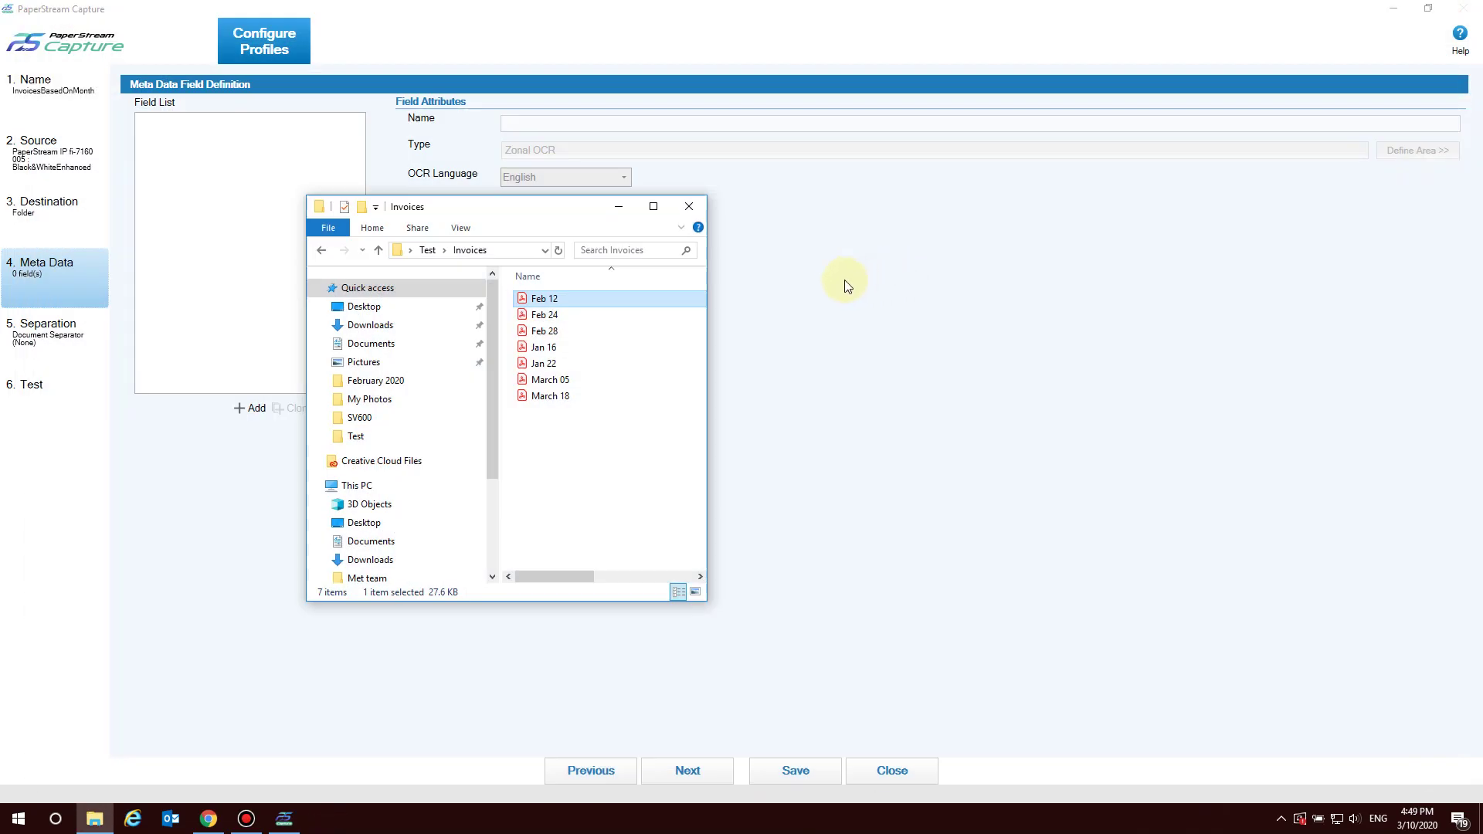
click(619, 206)
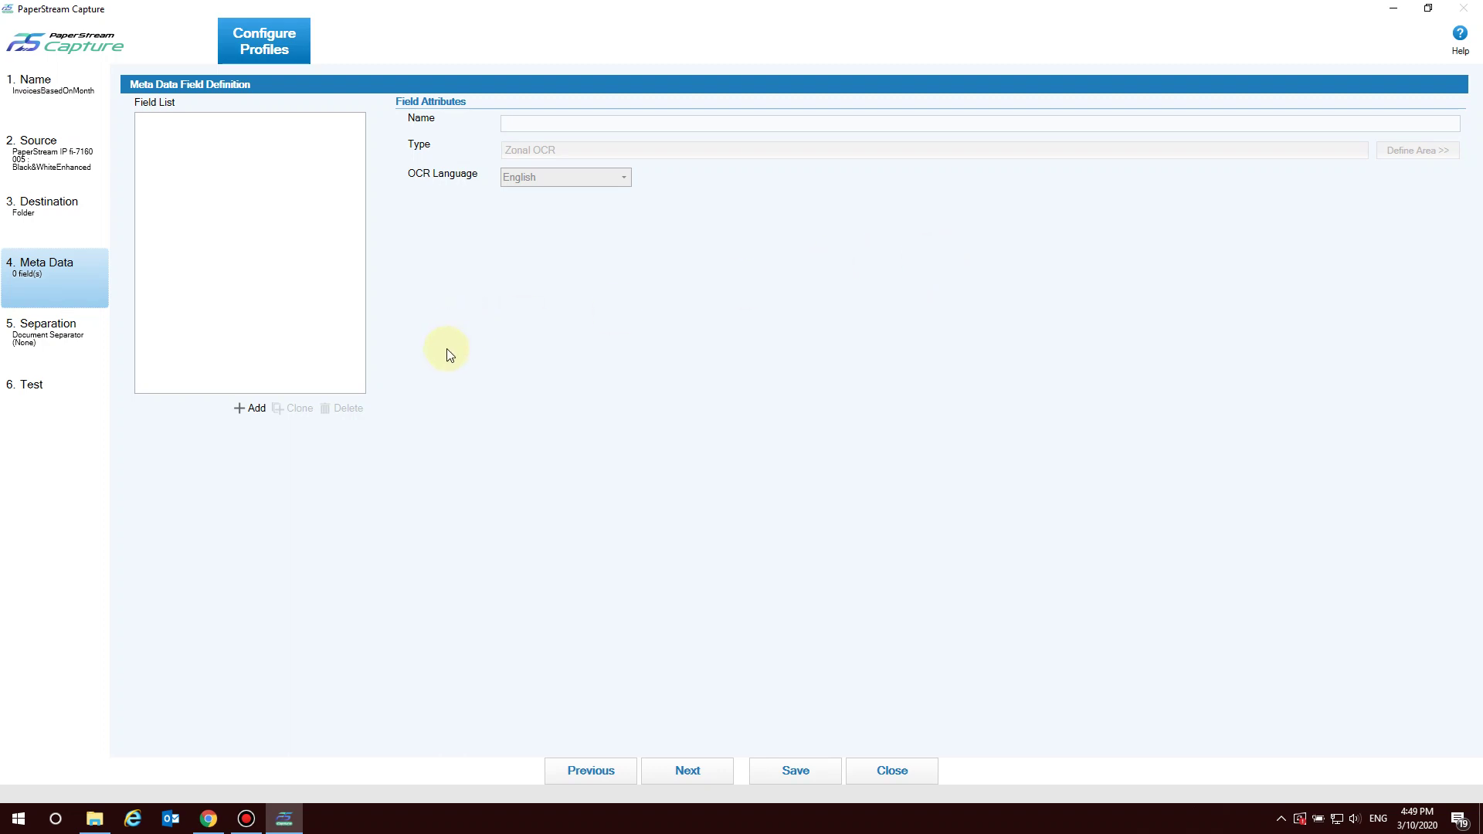
- Add a Zonal OCR meta data field named InvoiceNumber
click(265, 397)
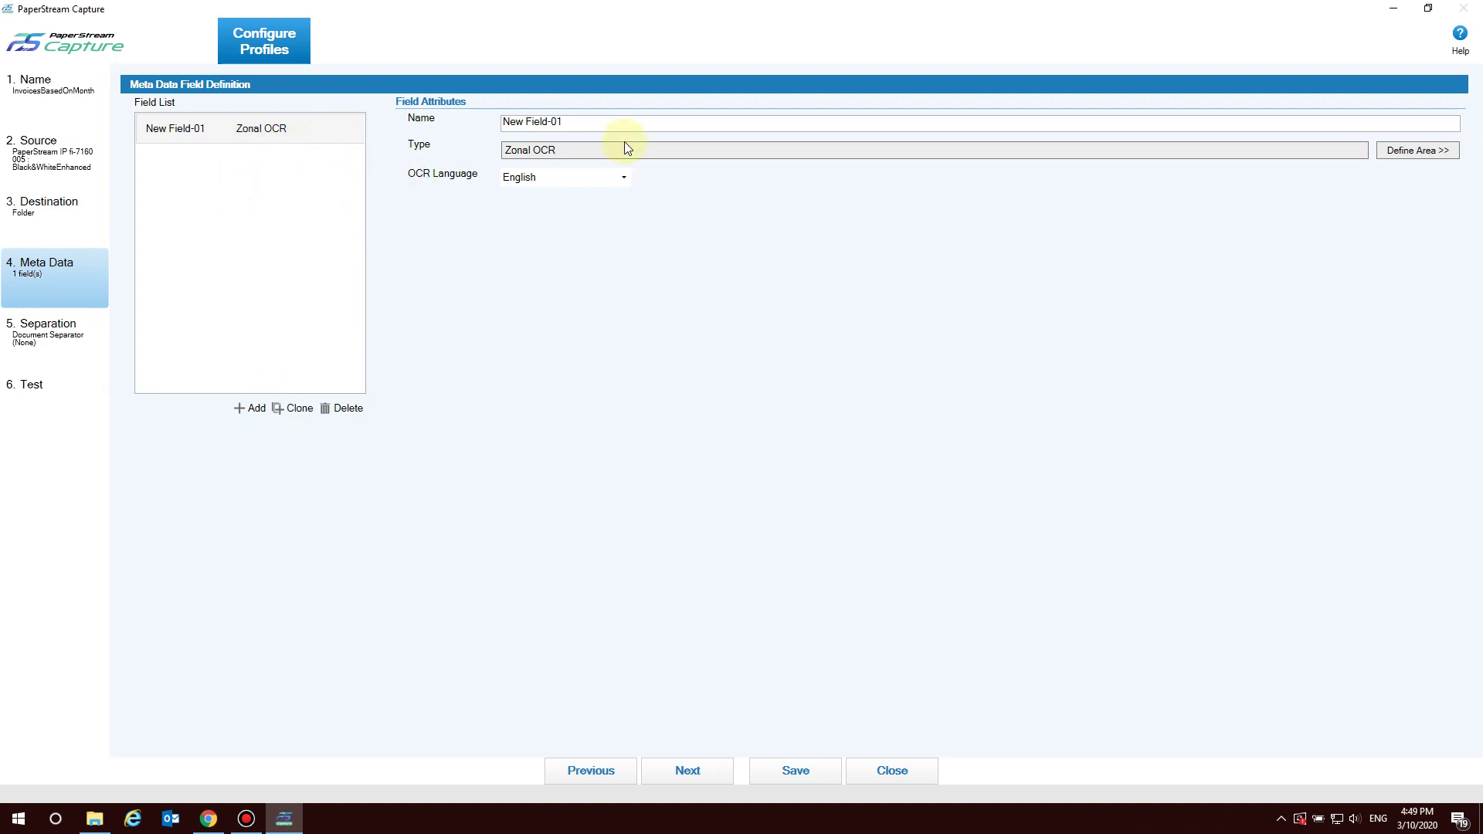
drag(618, 122, 501, 125)
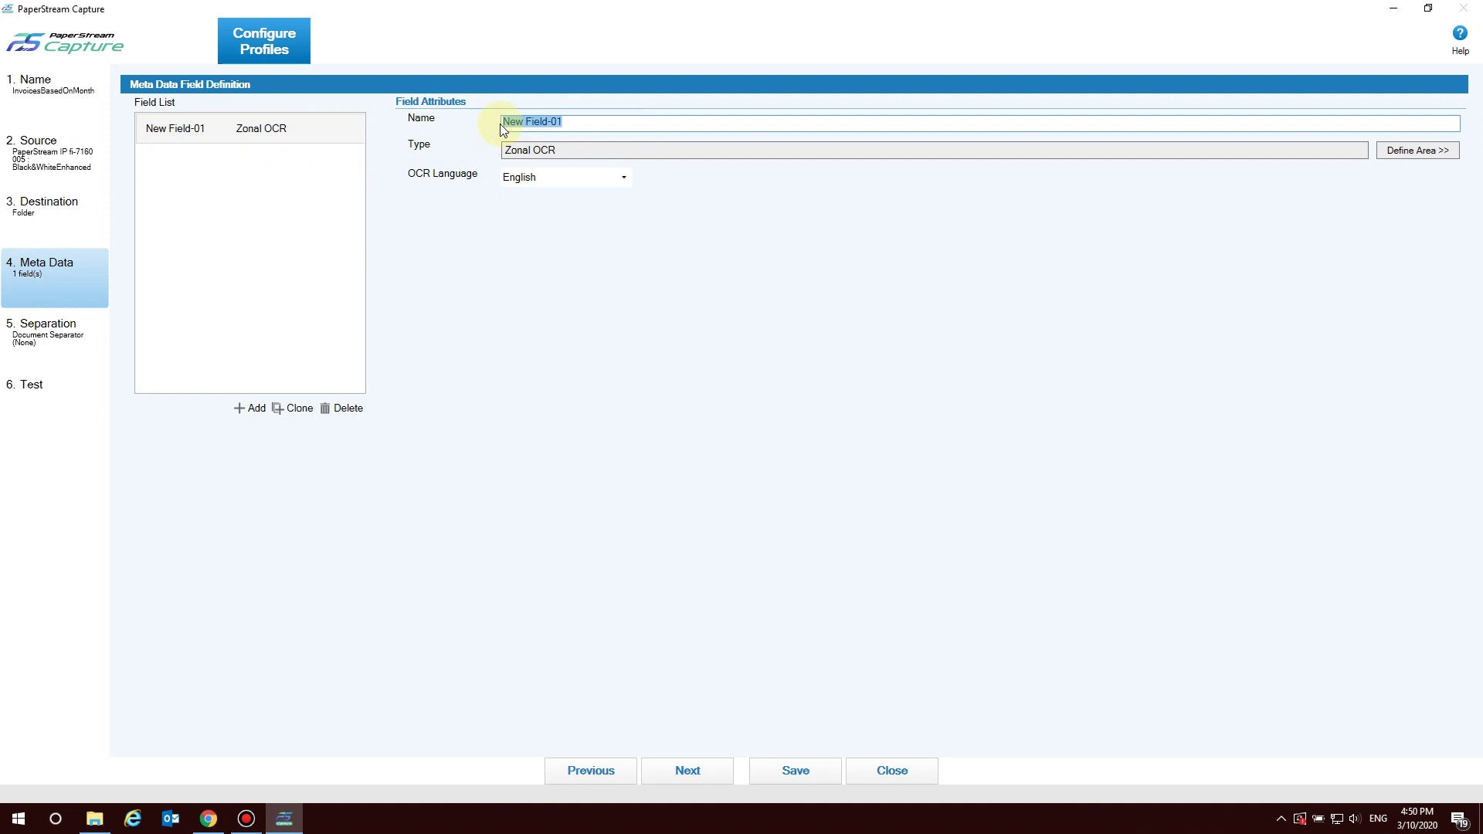
text(InvoiceNumber)
- Scan a sample invoice and draw the InvoiceNumber field's OCR zone around the number beside the word Invoice
click(1454, 153)
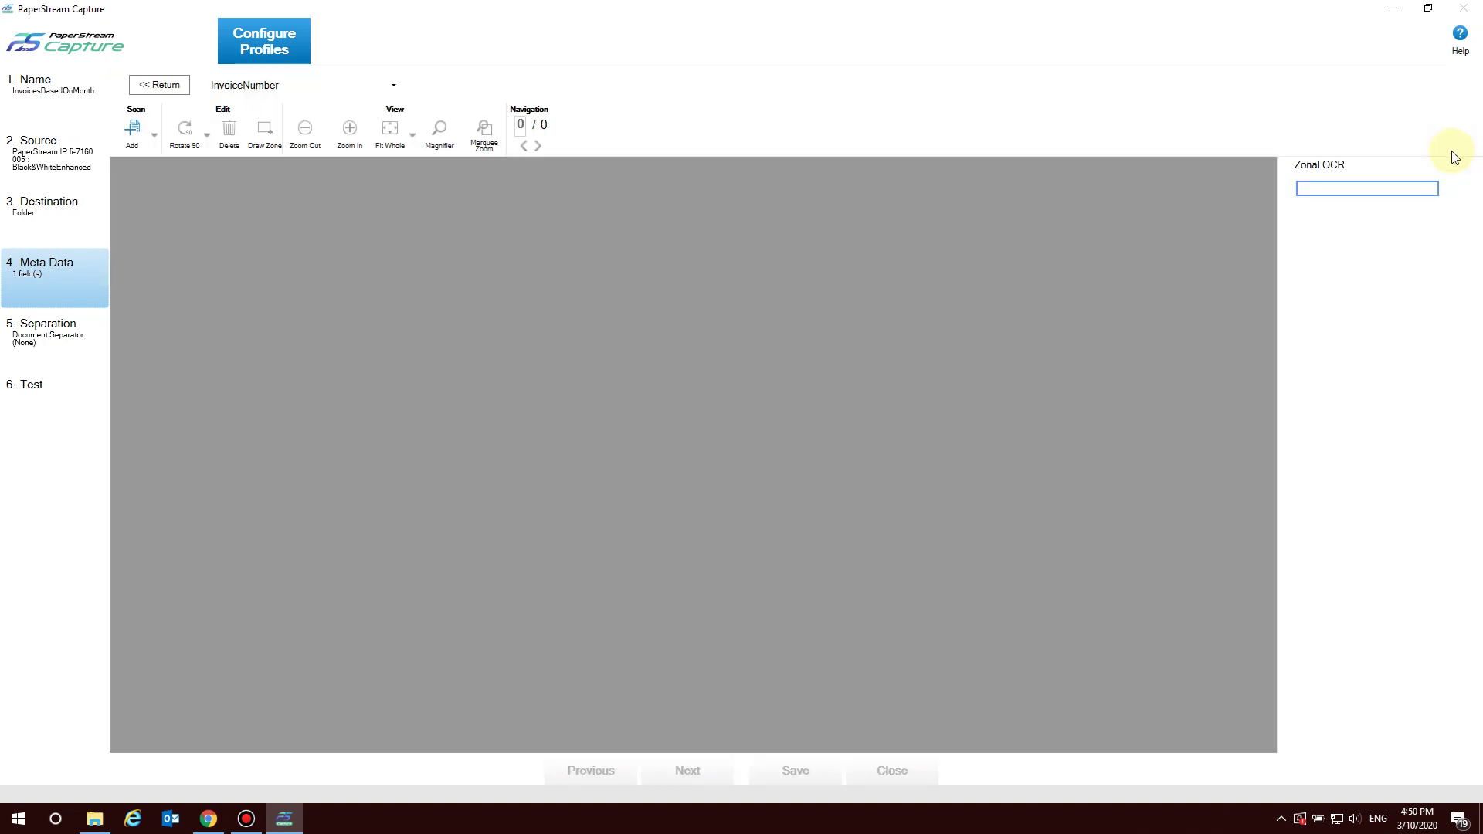
click(134, 132)
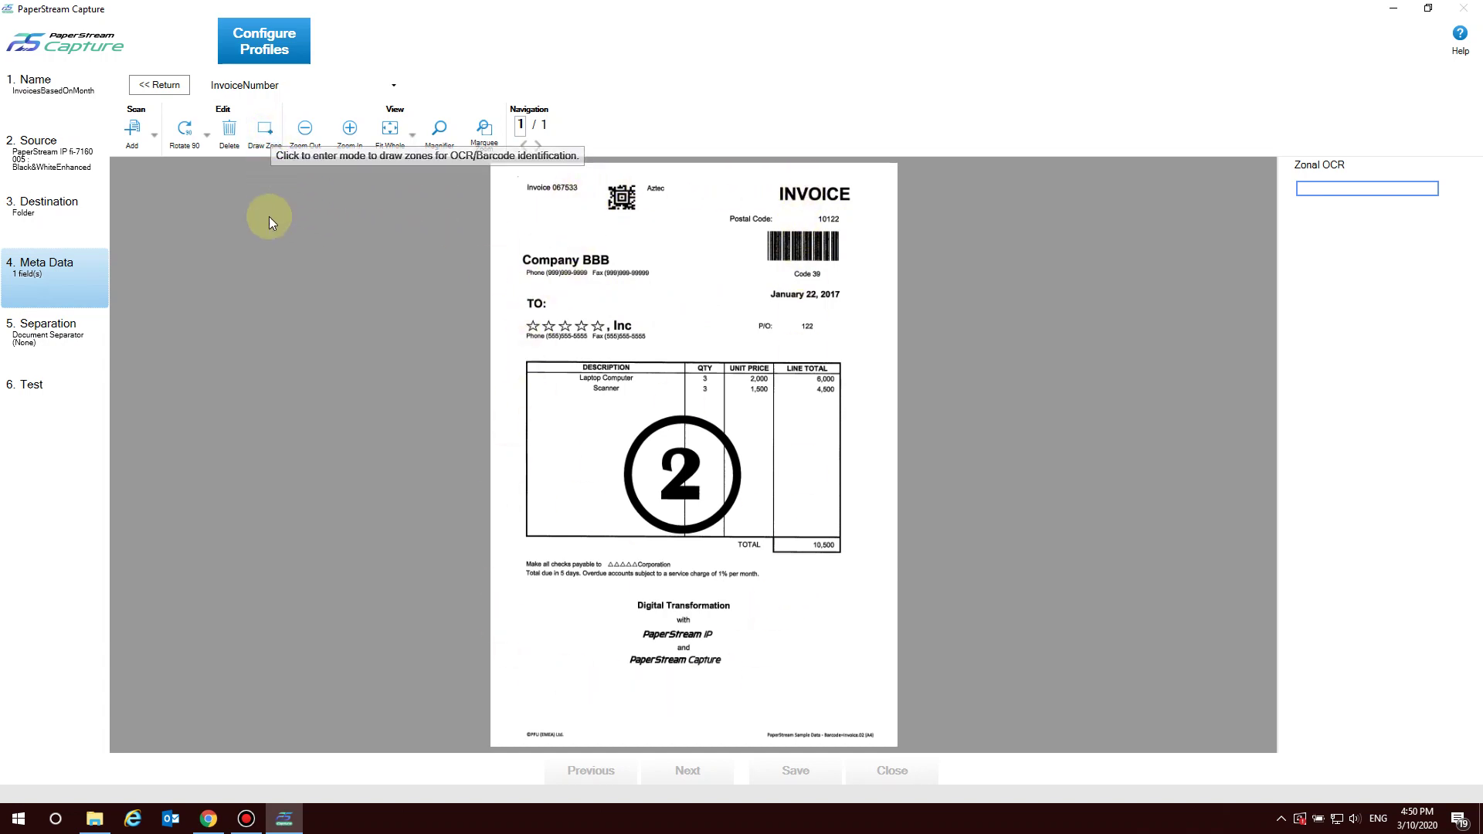
click(265, 129)
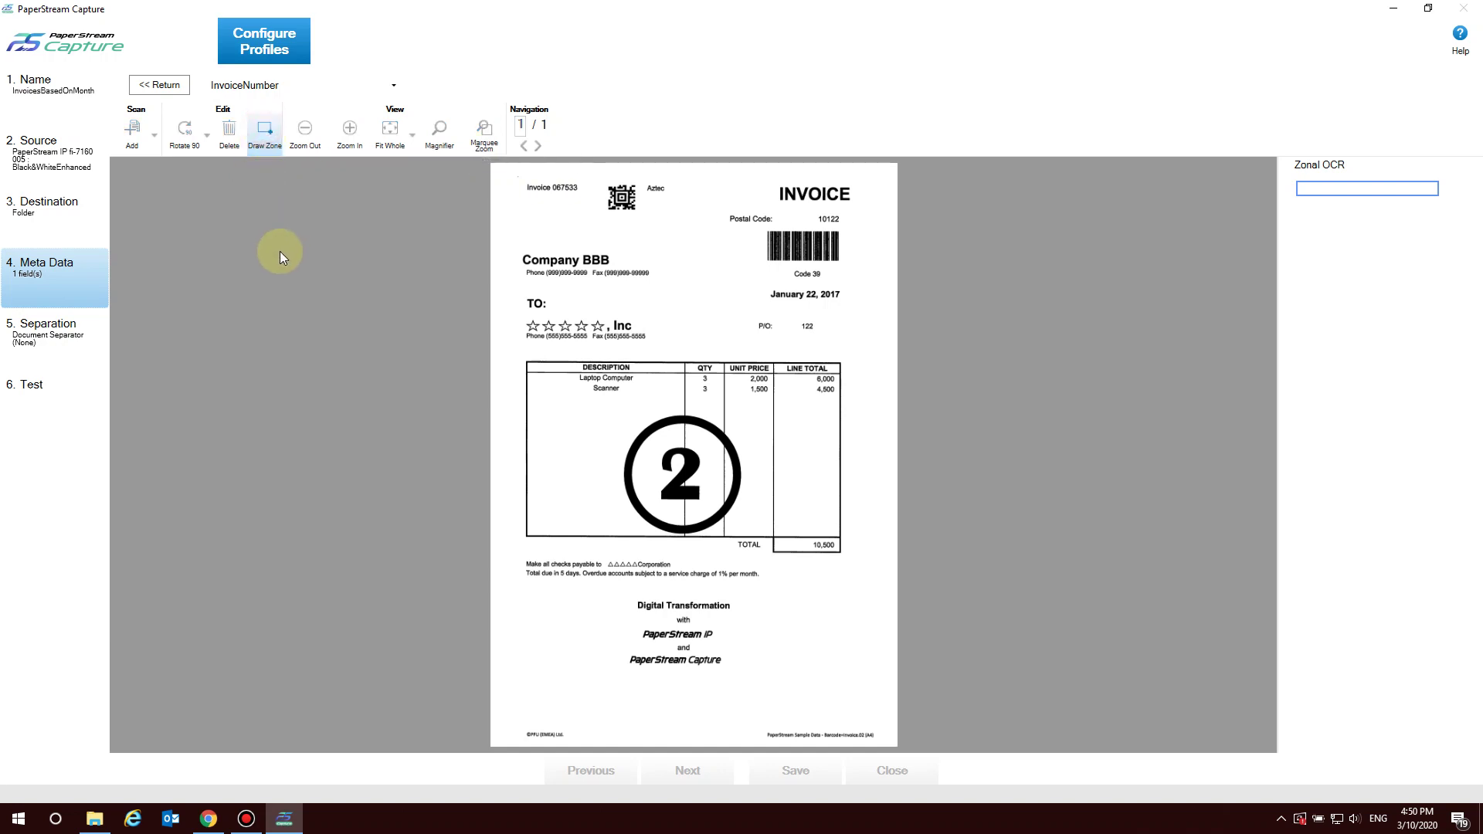
drag(582, 179, 551, 199)
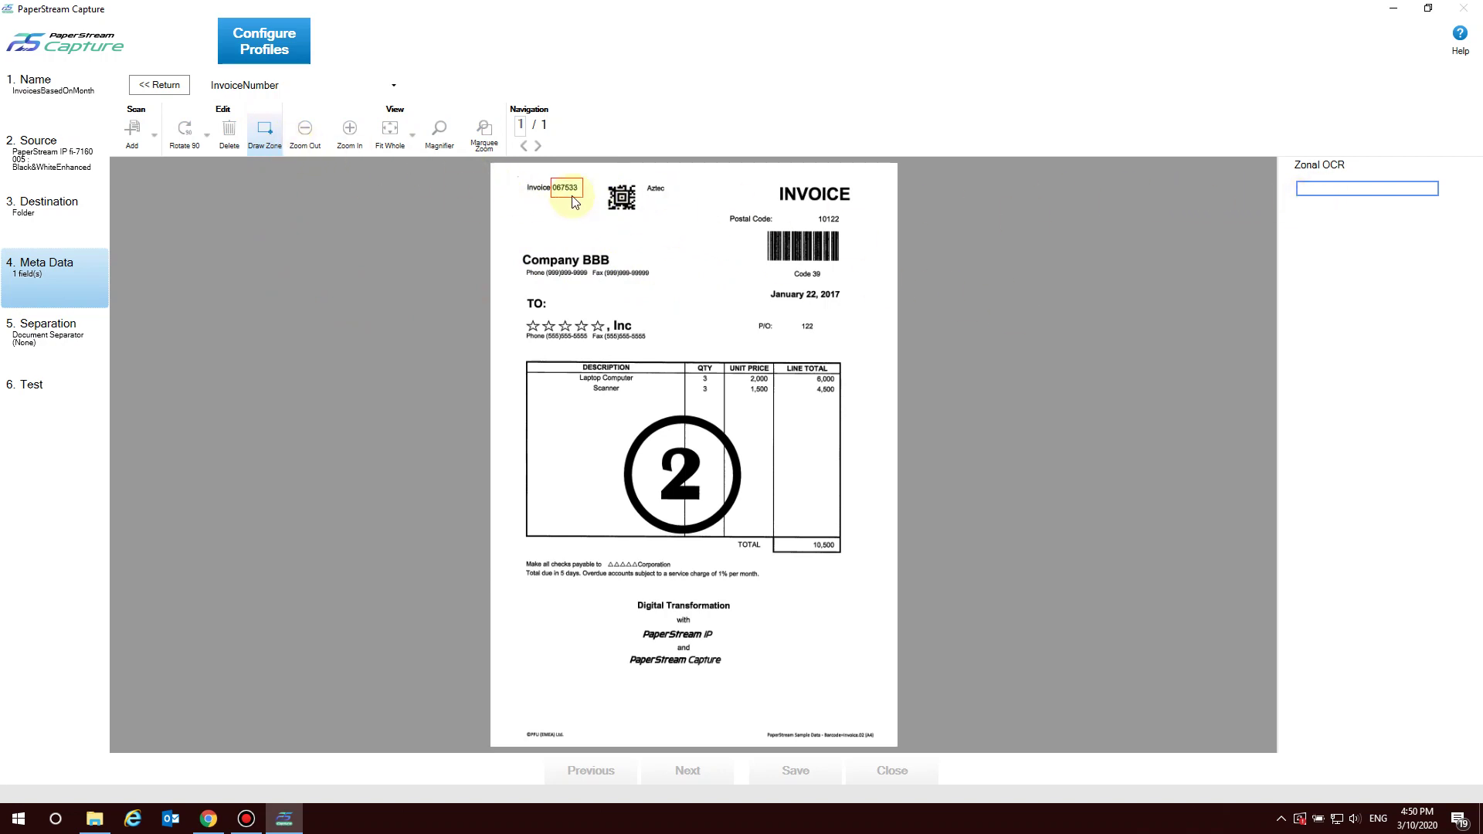
click(1353, 190)
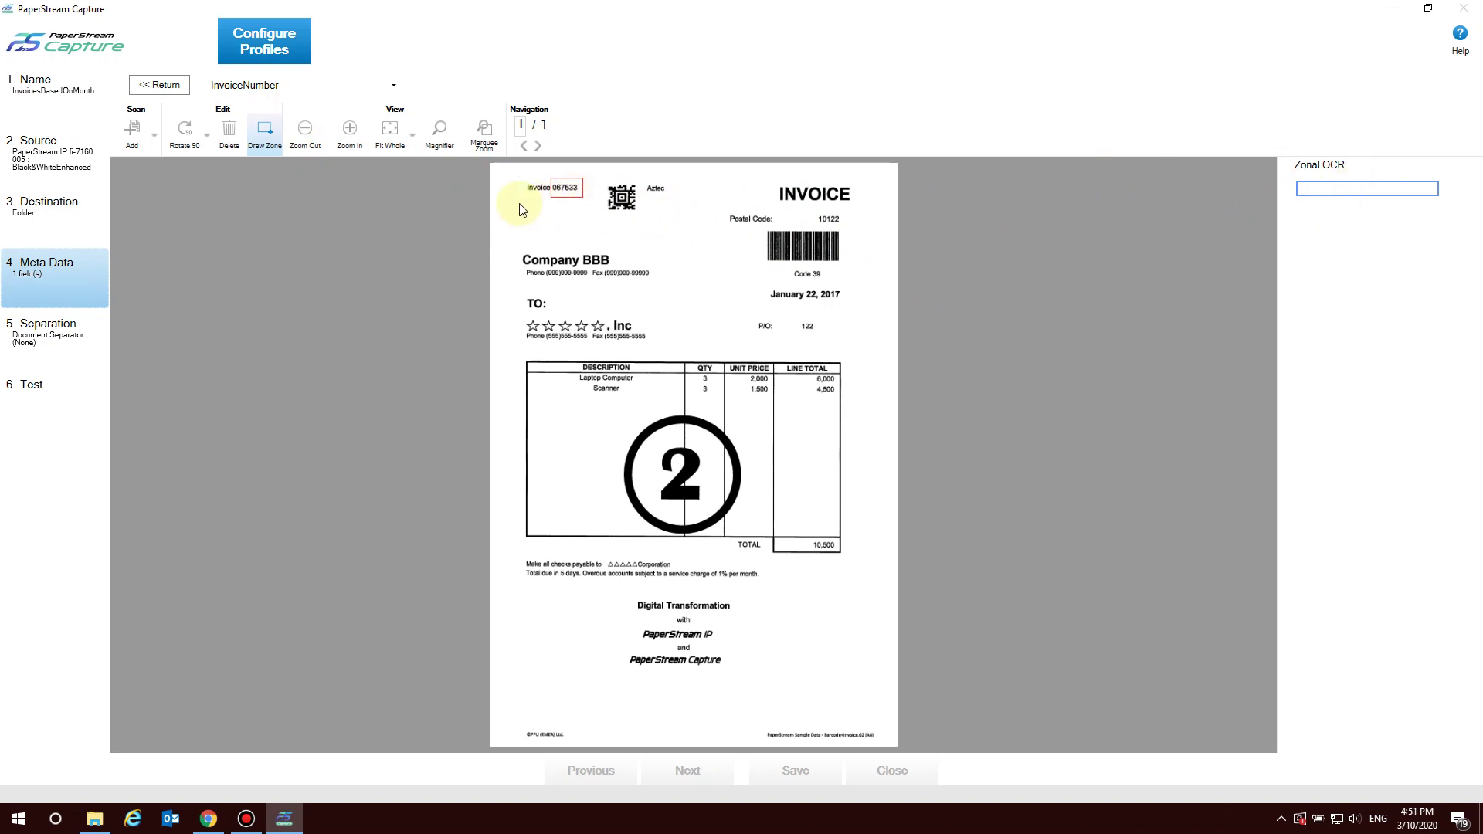
click(265, 131)
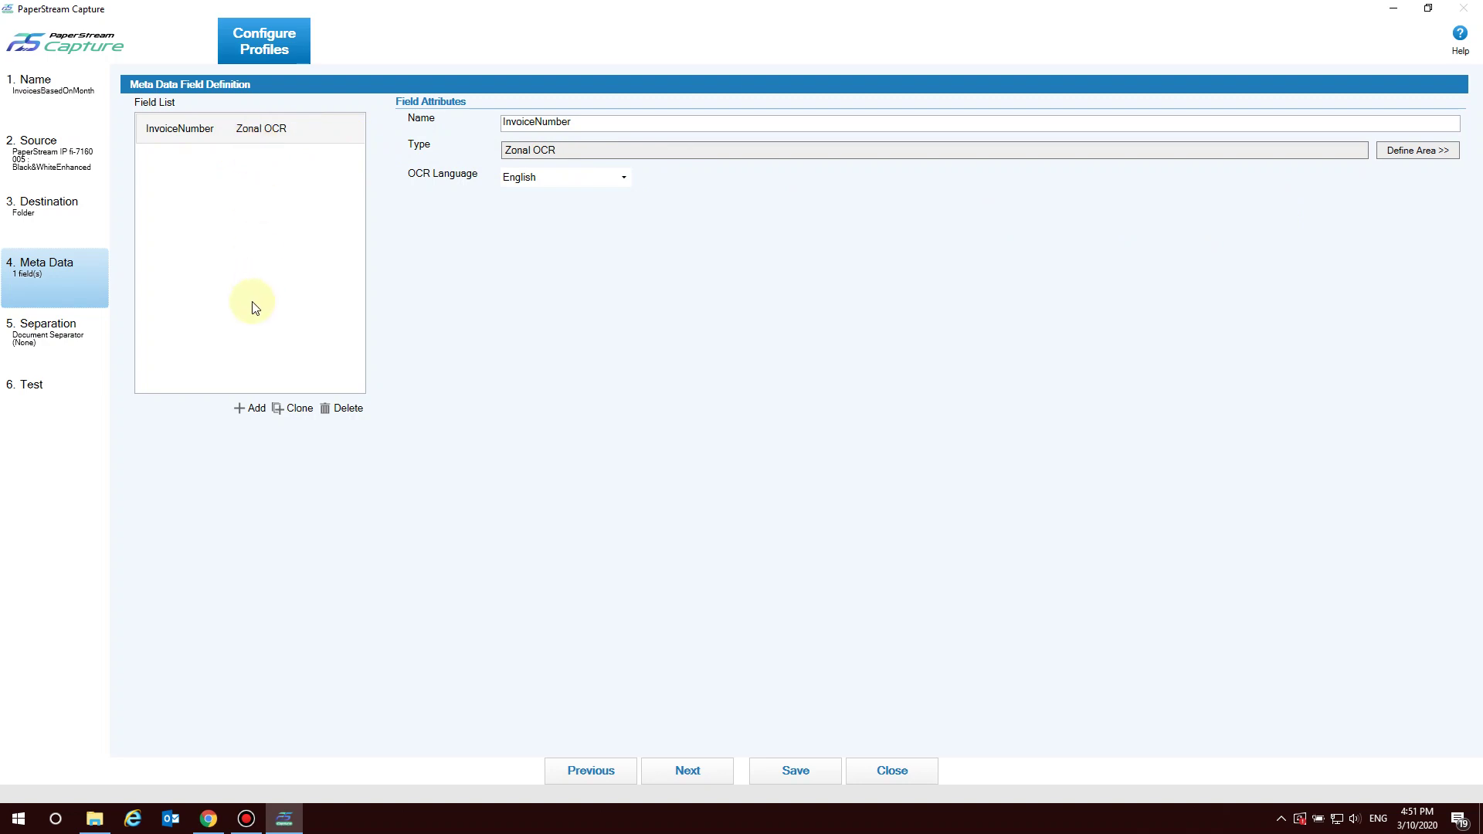
- Add a second Zonal OCR meta data field named CompanyName
click(257, 408)
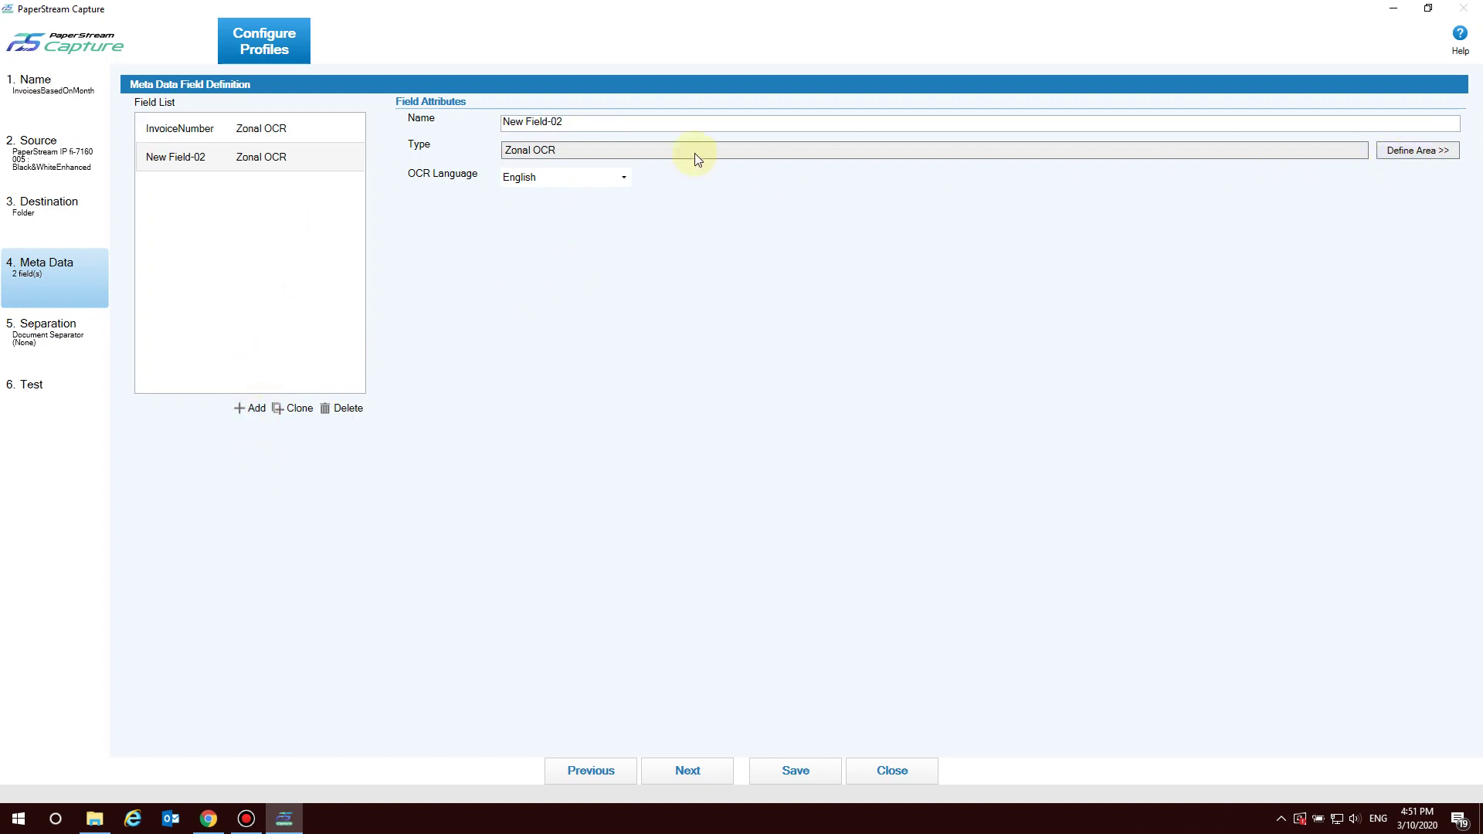
drag(656, 125, 499, 123)
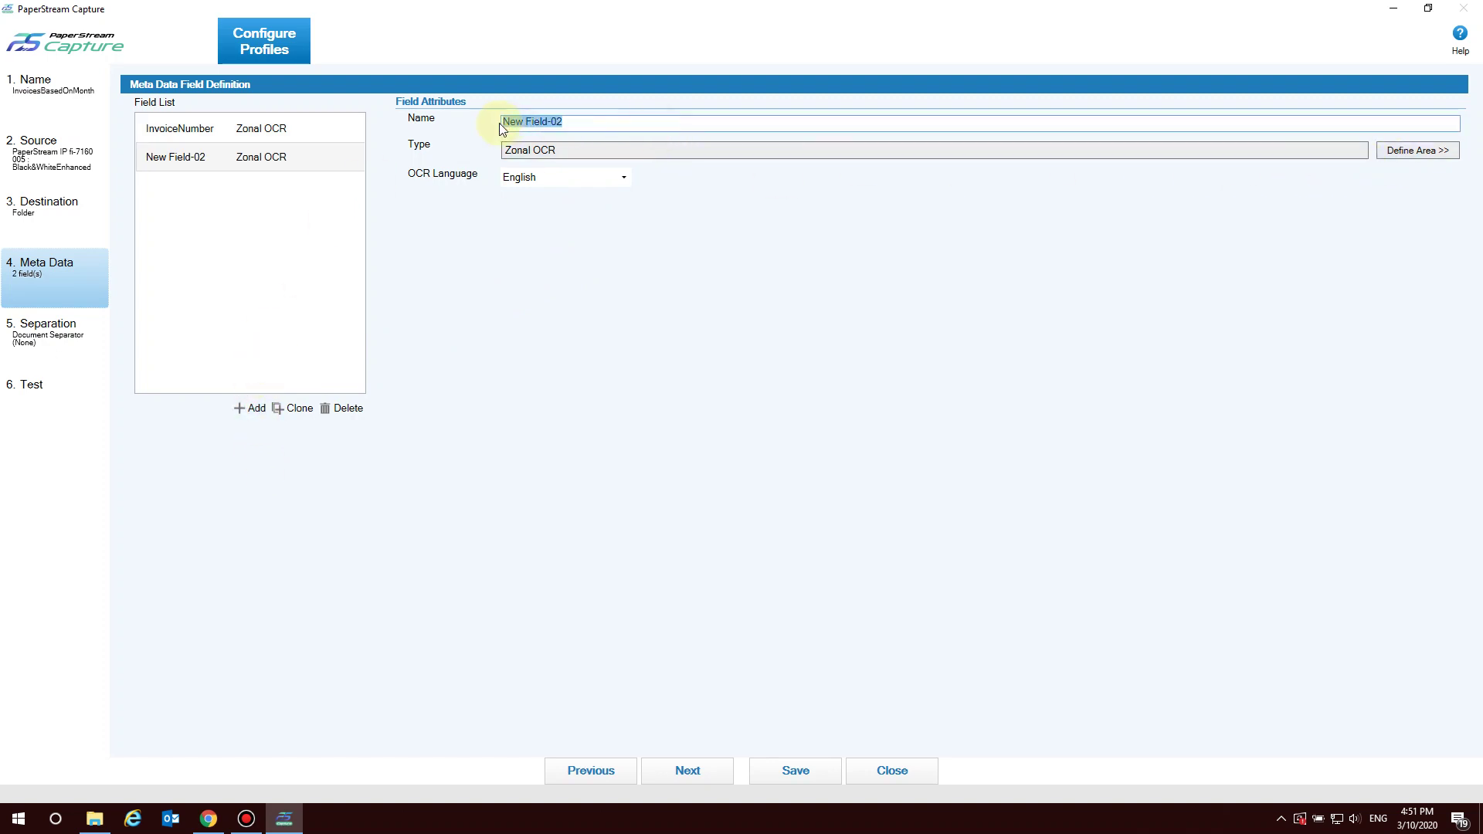
text(Co)
text(mpanyNam)
key(BackSpace)
text(nyName)
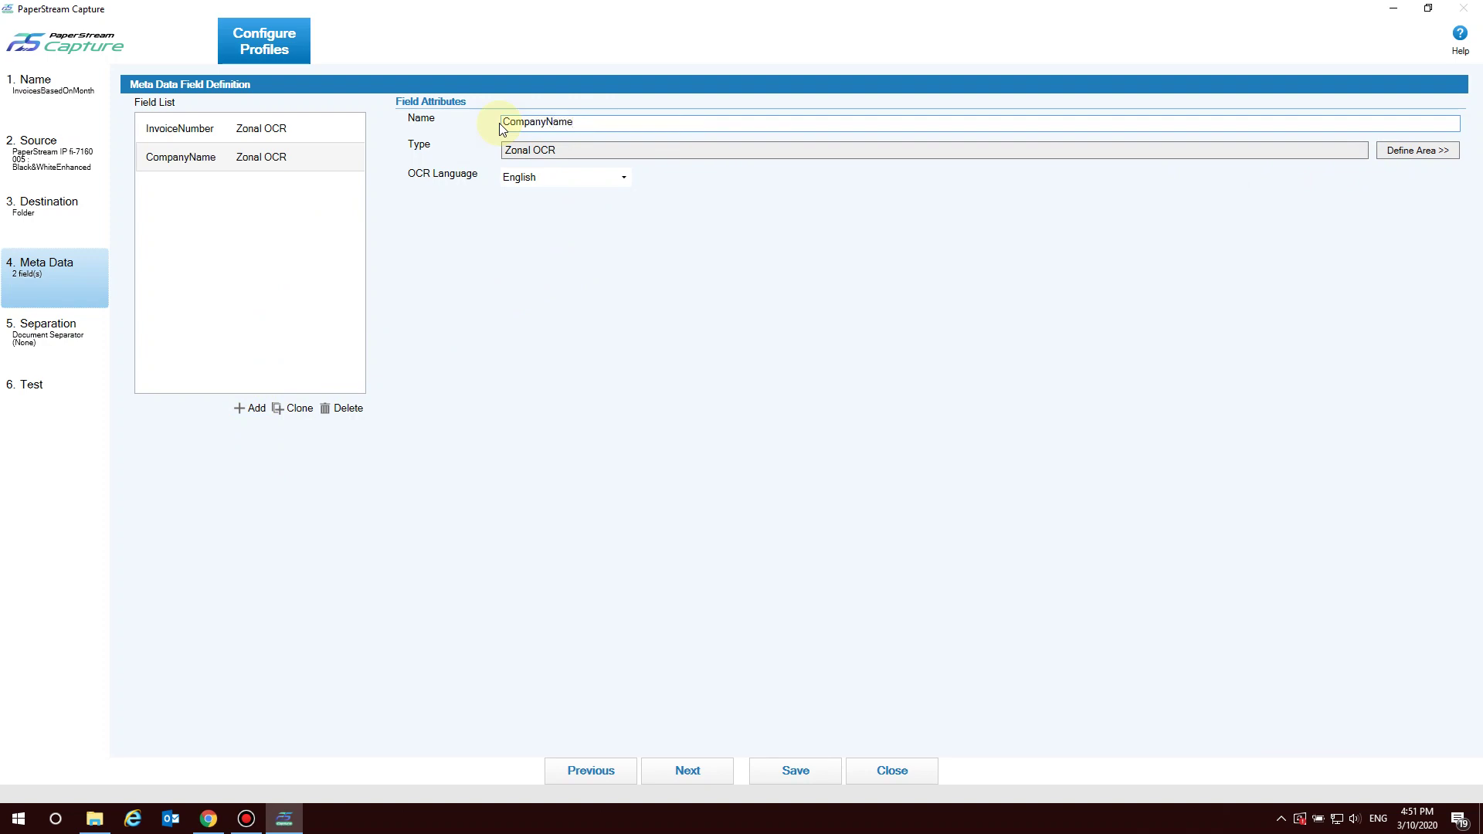
- Draw the CompanyName field's OCR zone around the company name on the sample invoice and return to the field list
click(1423, 147)
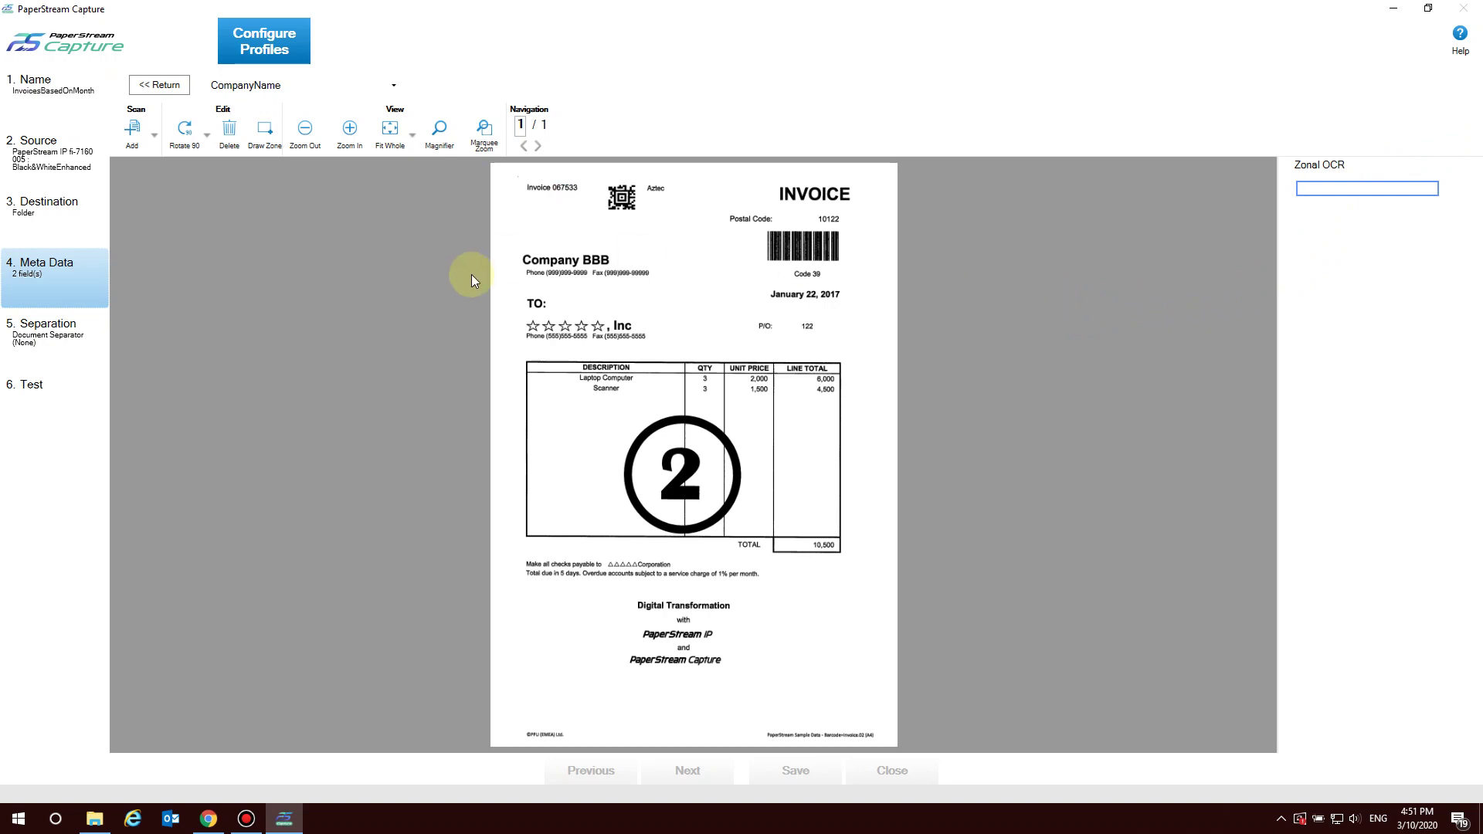
click(265, 132)
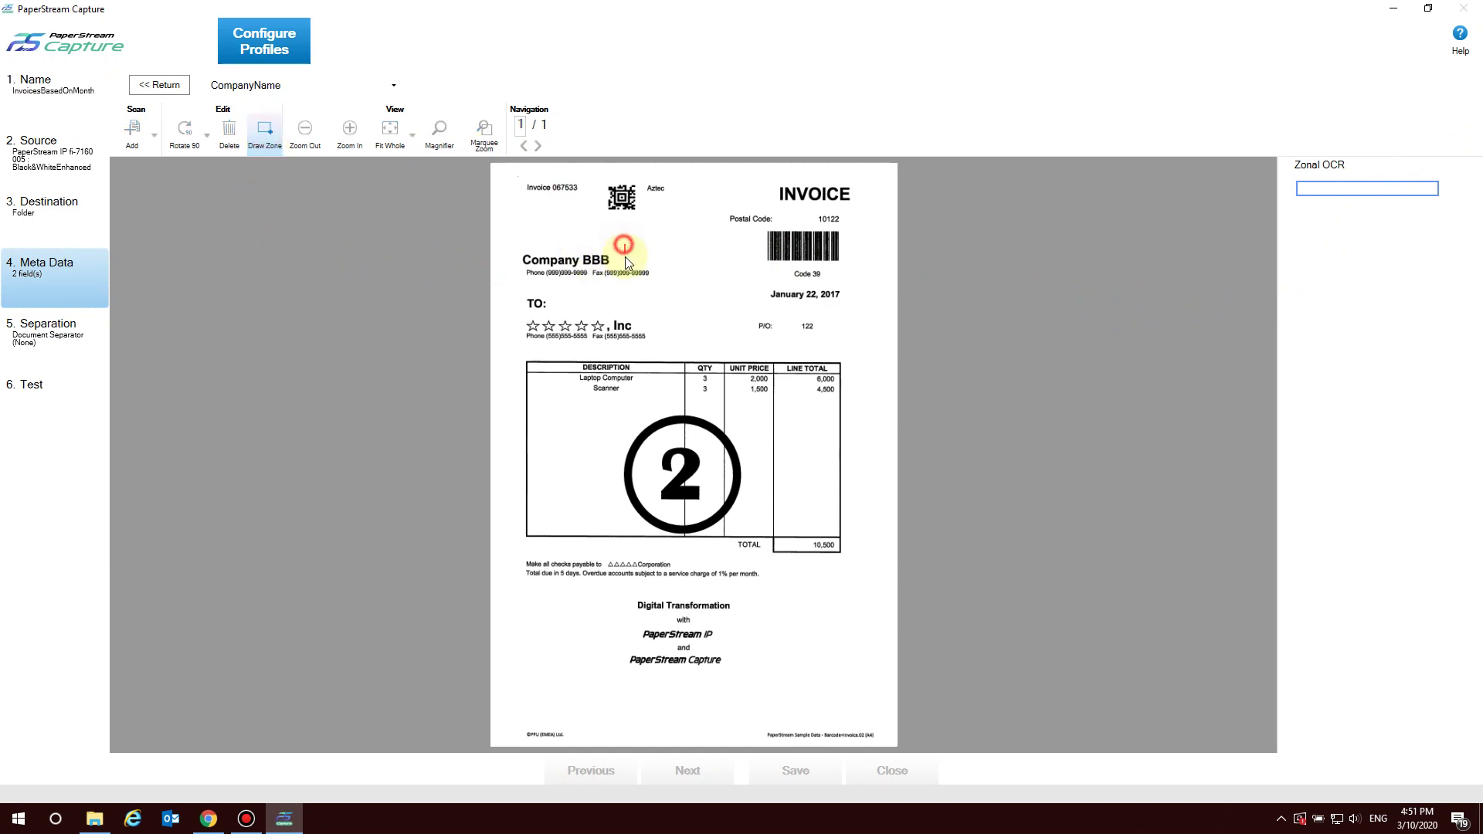
drag(624, 244, 580, 269)
click(262, 130)
click(172, 85)
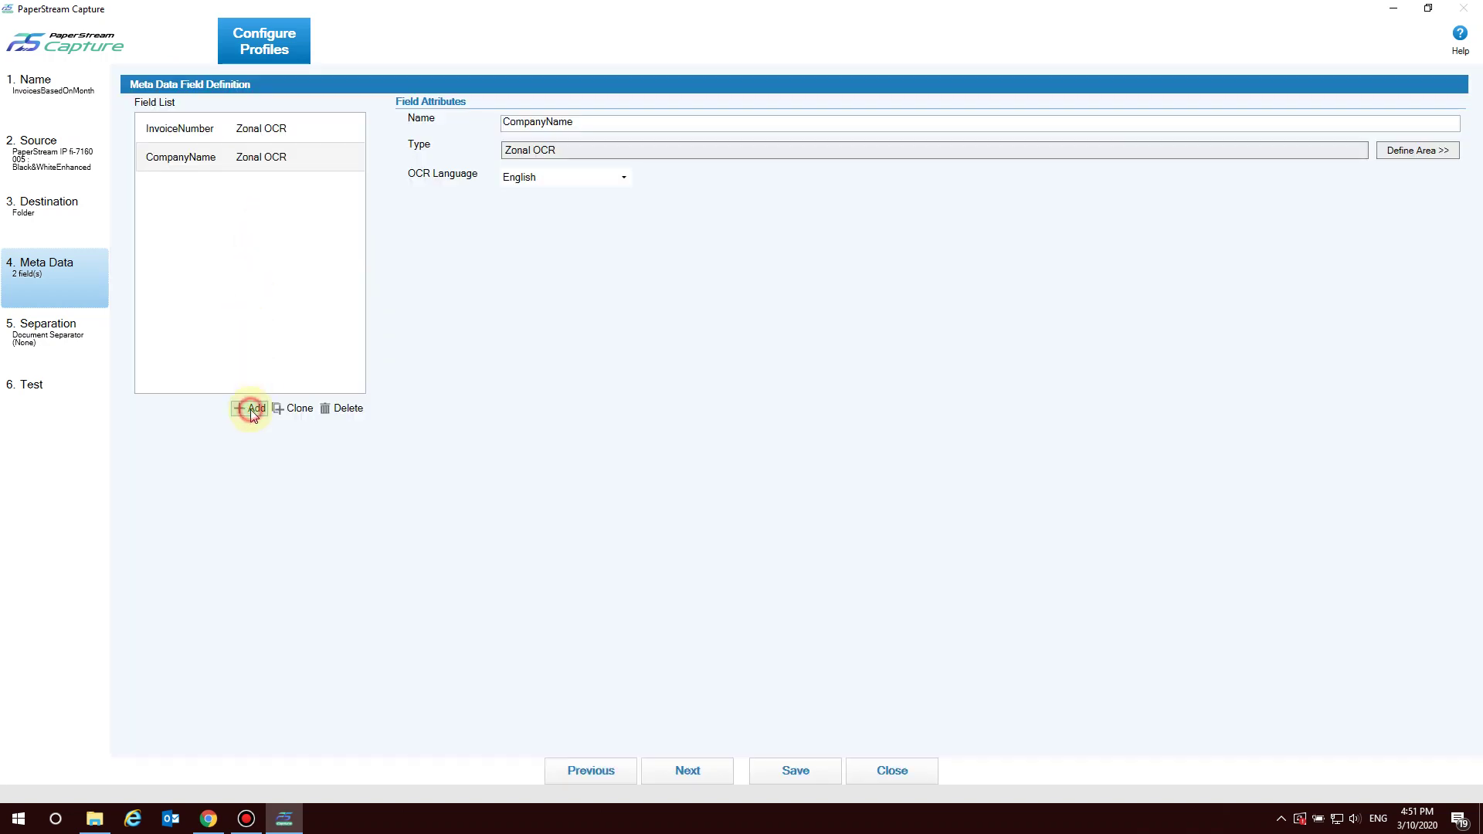
- Add a third meta data field named PostalCode
click(251, 410)
drag(564, 122, 482, 124)
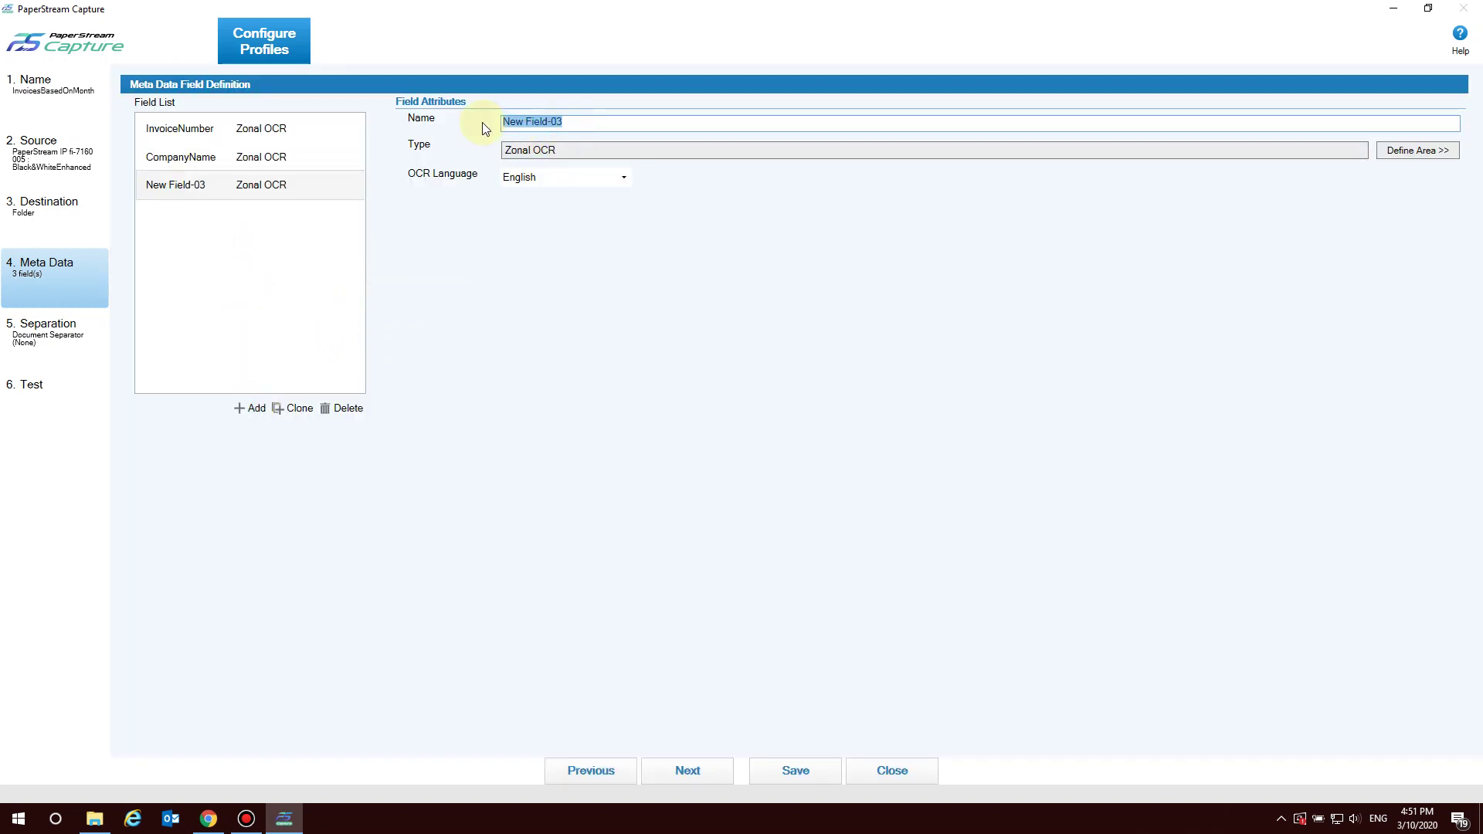
text(PostalCode)
- Check the sample invoice for the postal code's barcode and set the PostalCode field's type to Barcode
click(1391, 152)
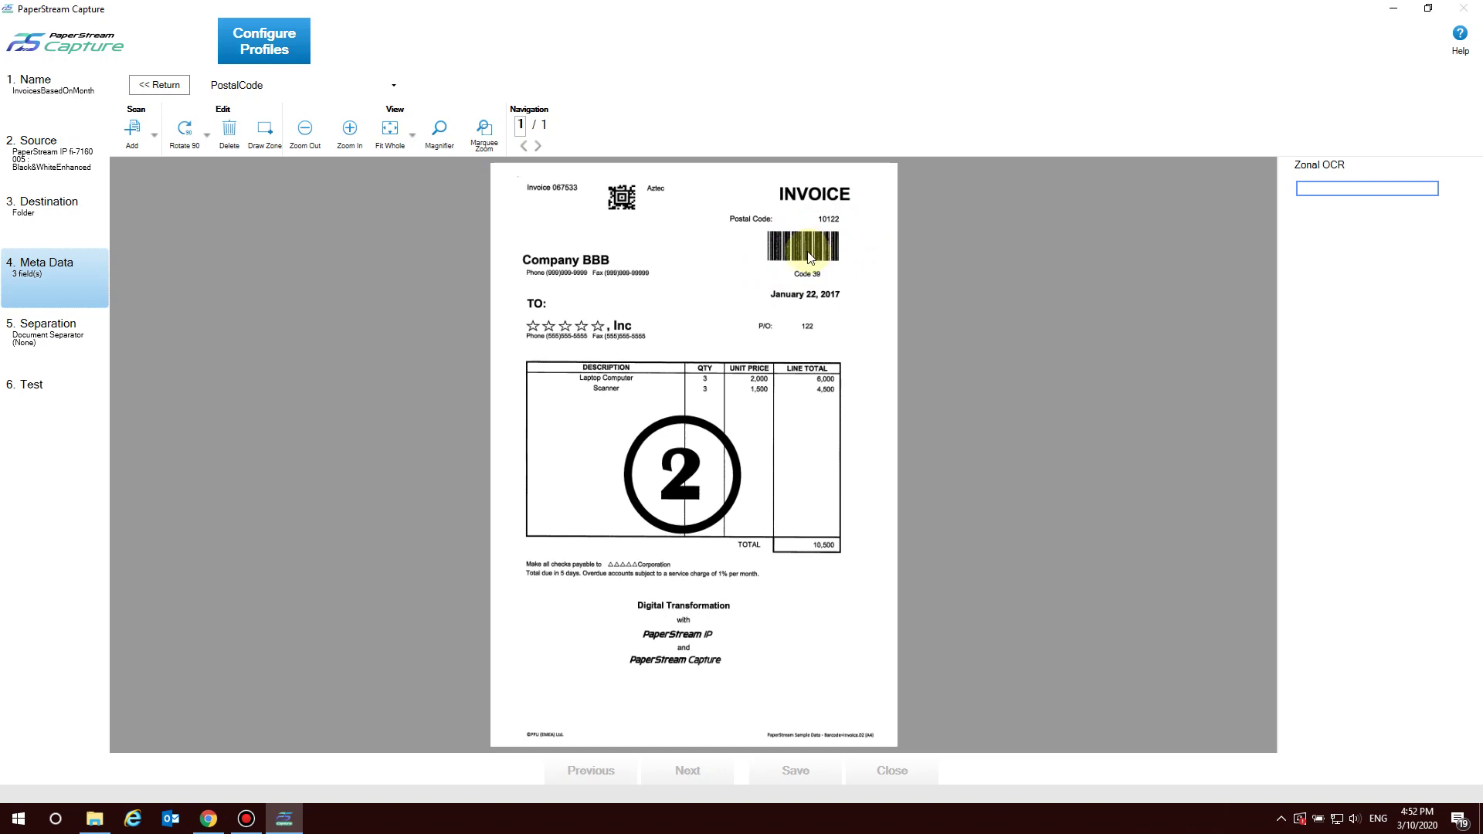
click(148, 93)
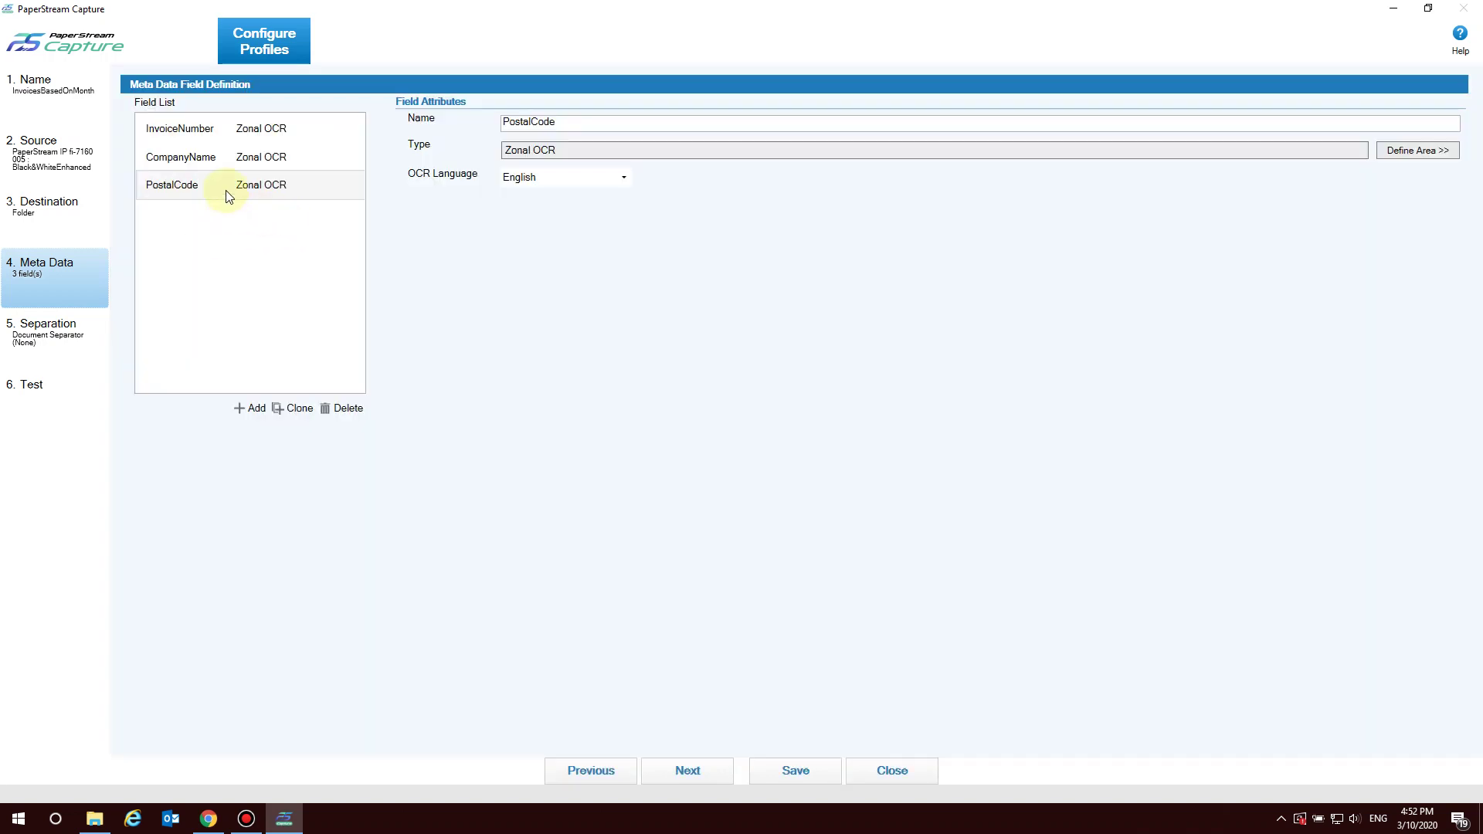
click(225, 190)
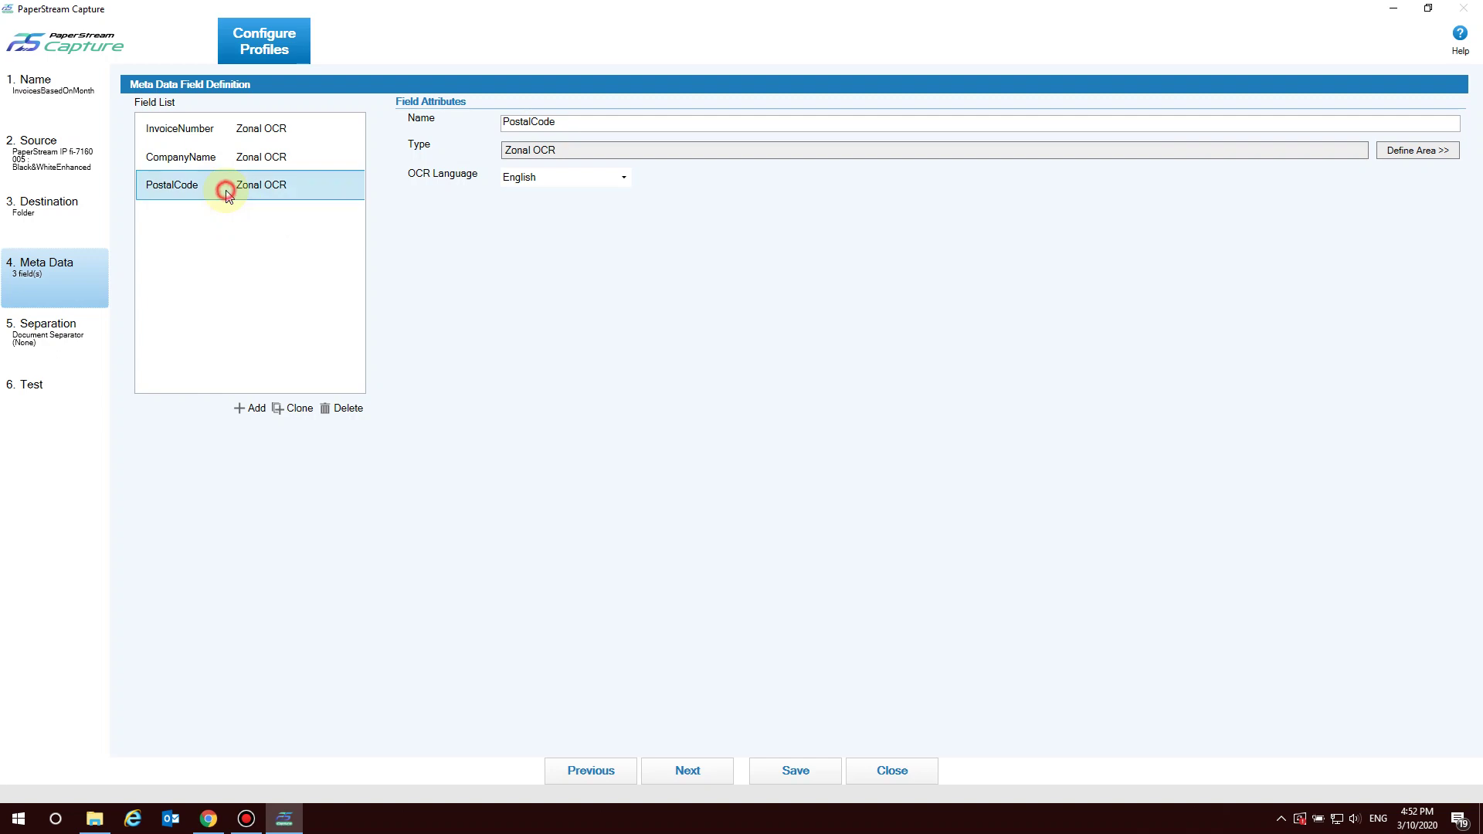
click(1237, 150)
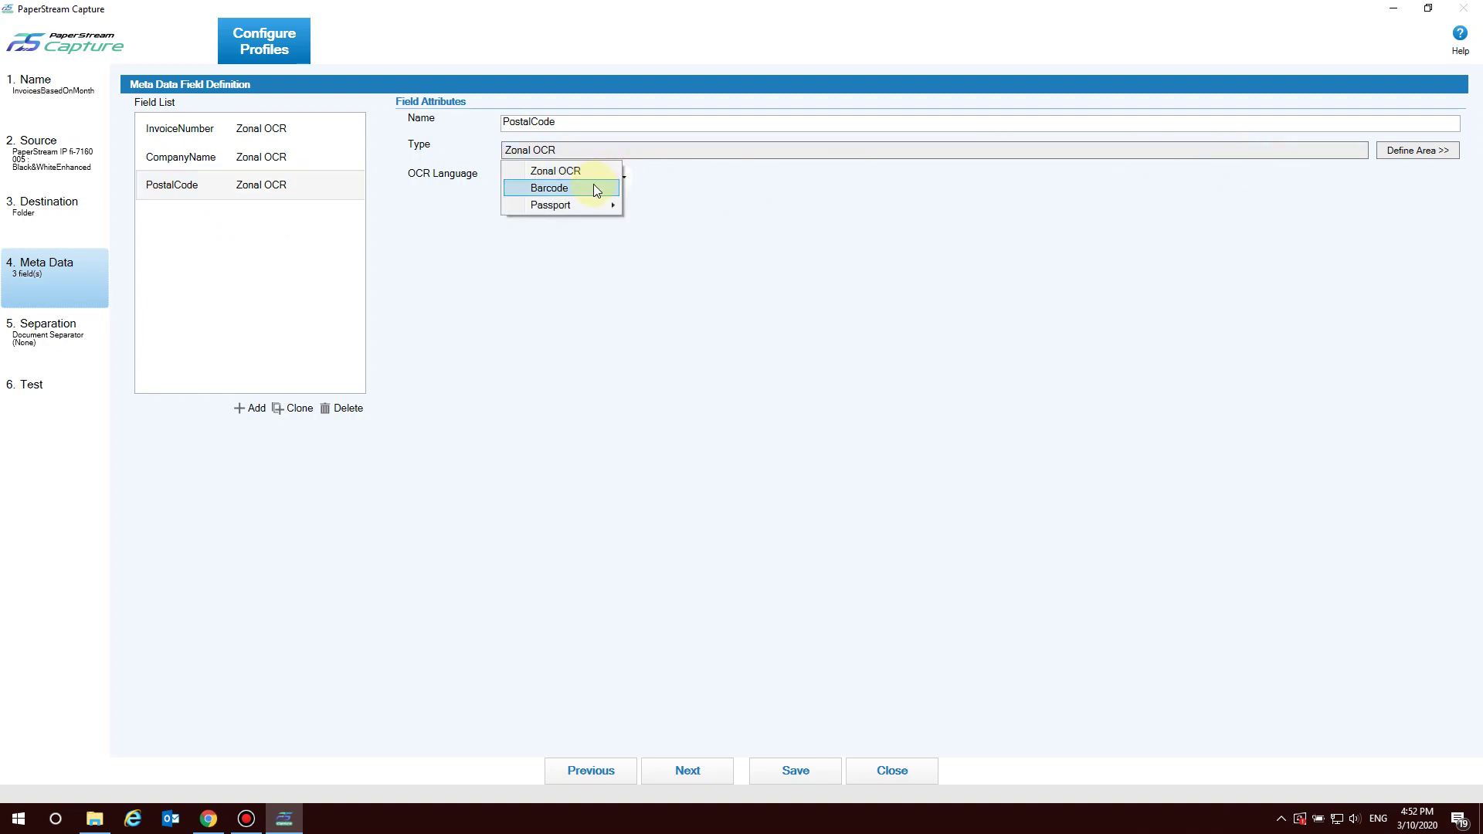
click(593, 187)
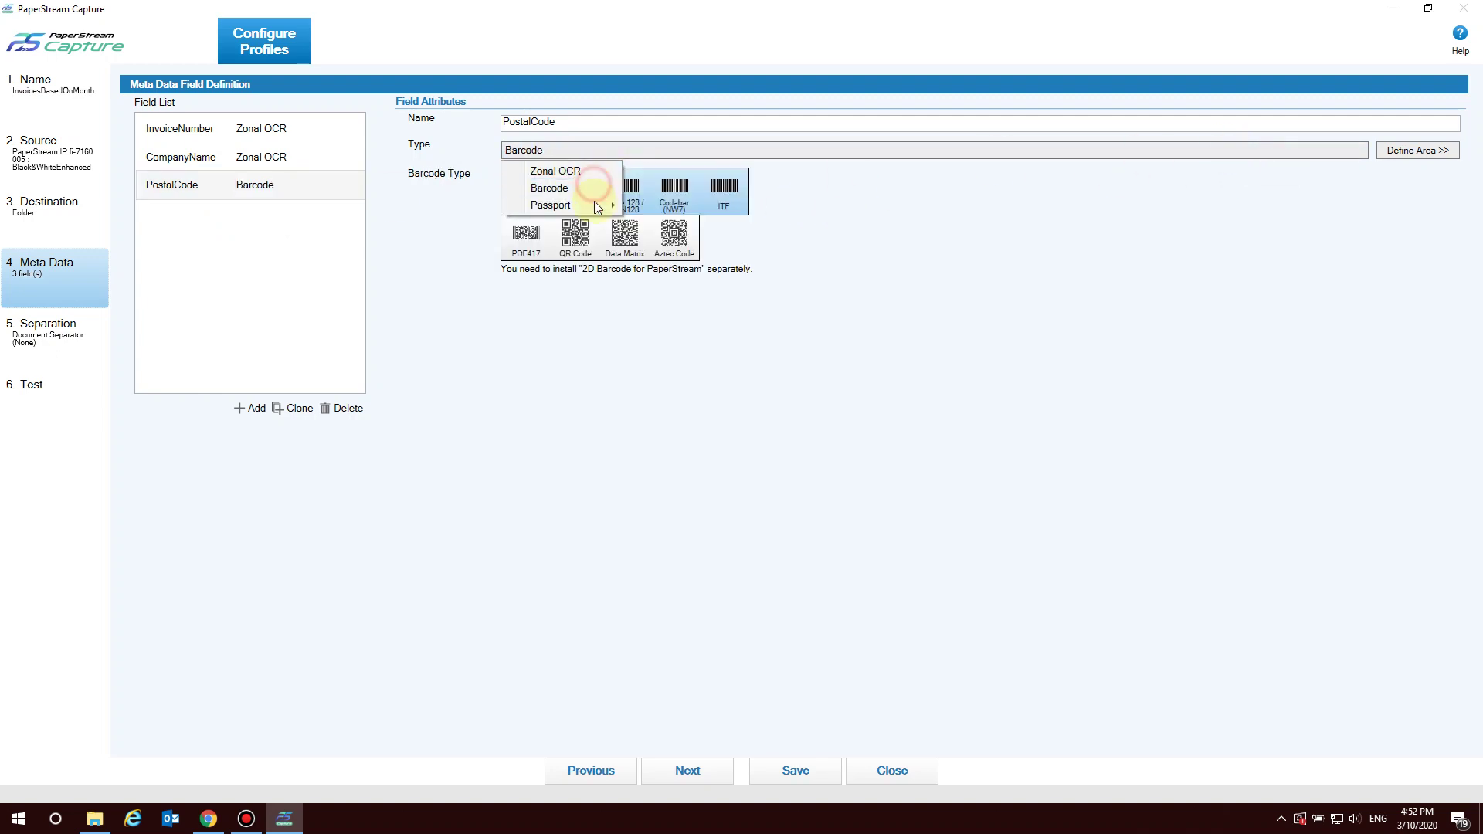
click(979, 207)
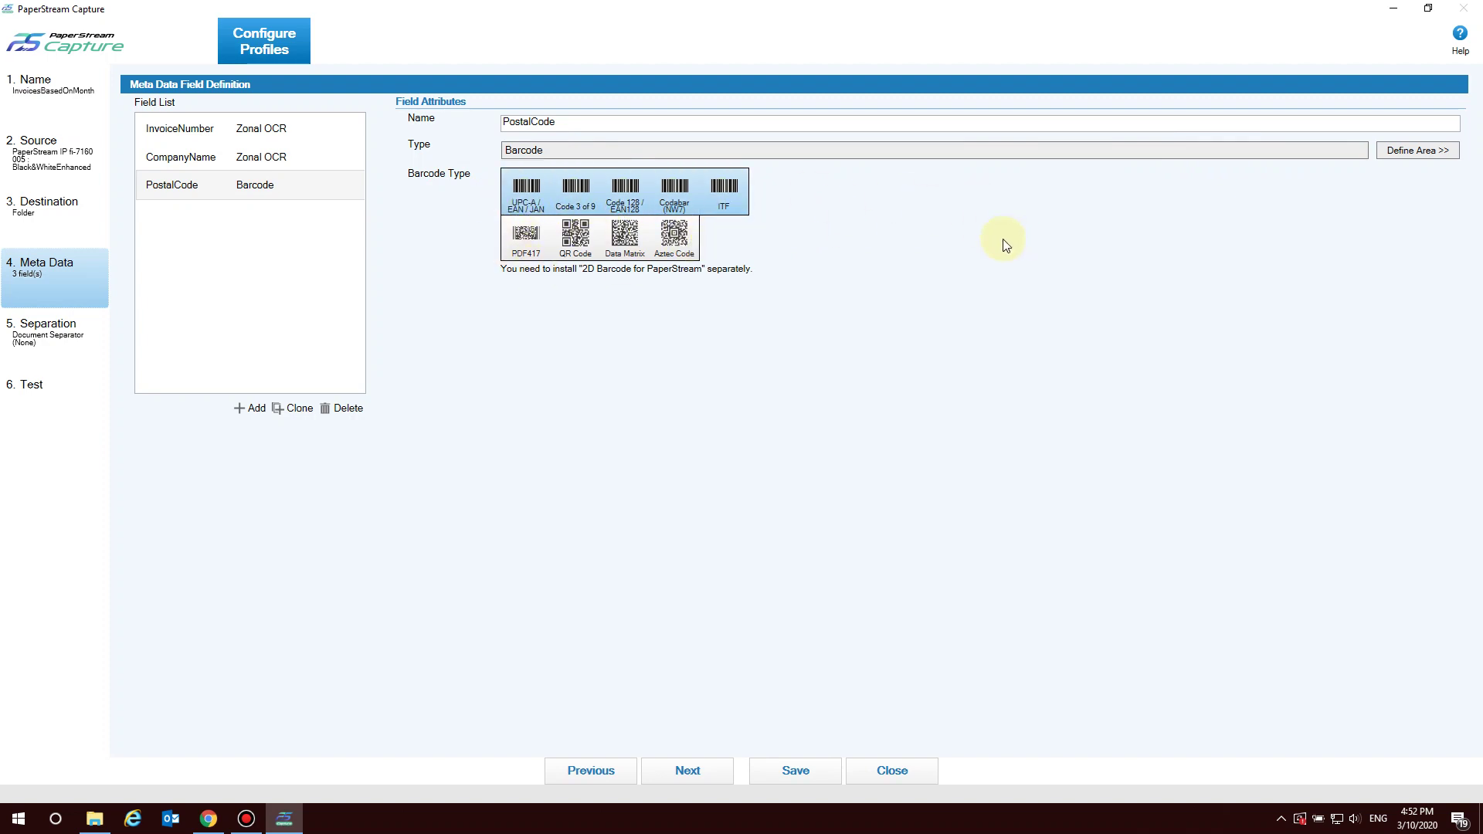
- Draw the PostalCode field's barcode zone around the Code 39 barcode on the sample invoice and return to the field list
click(1426, 154)
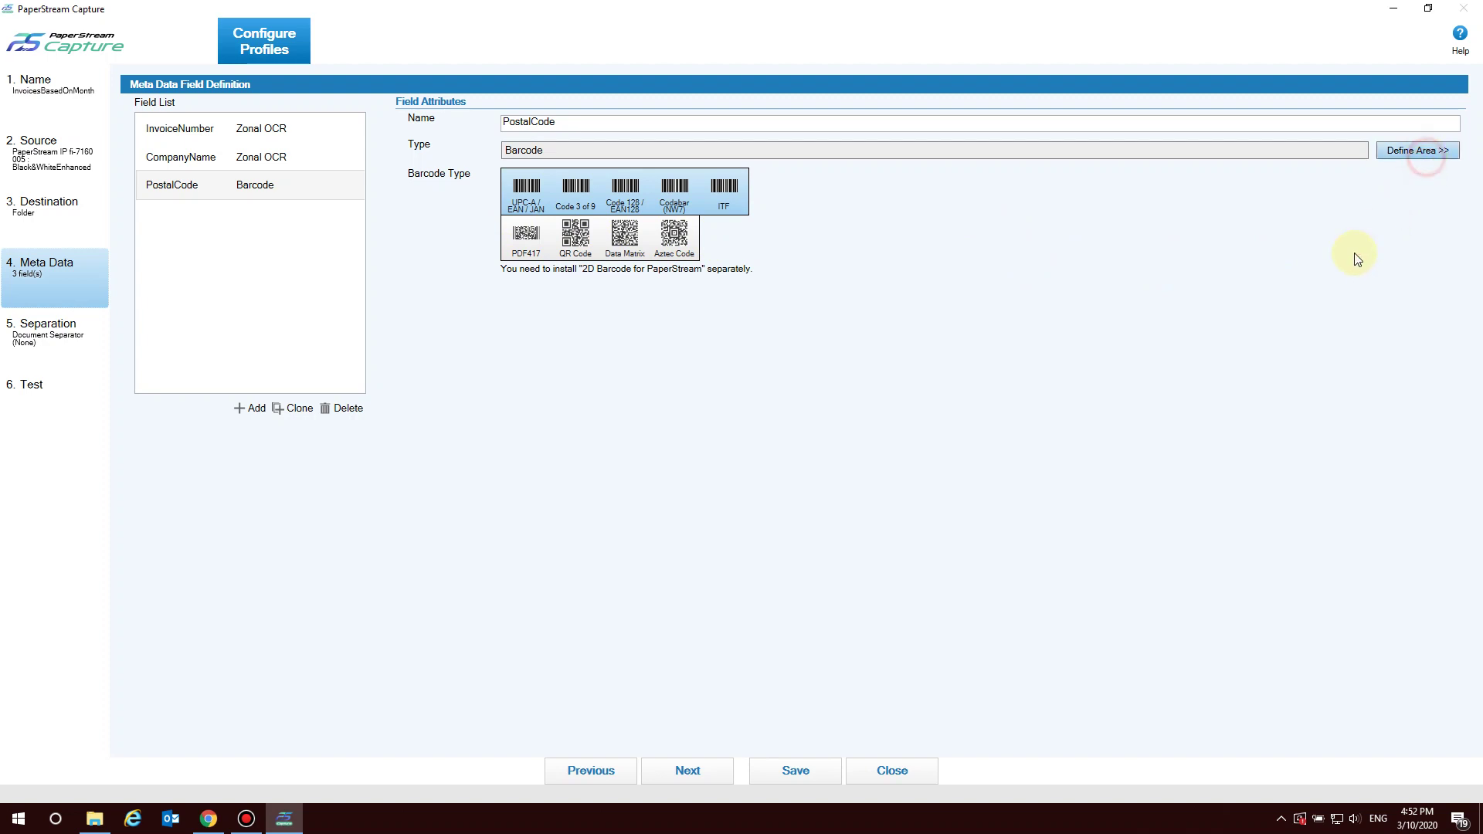
click(267, 133)
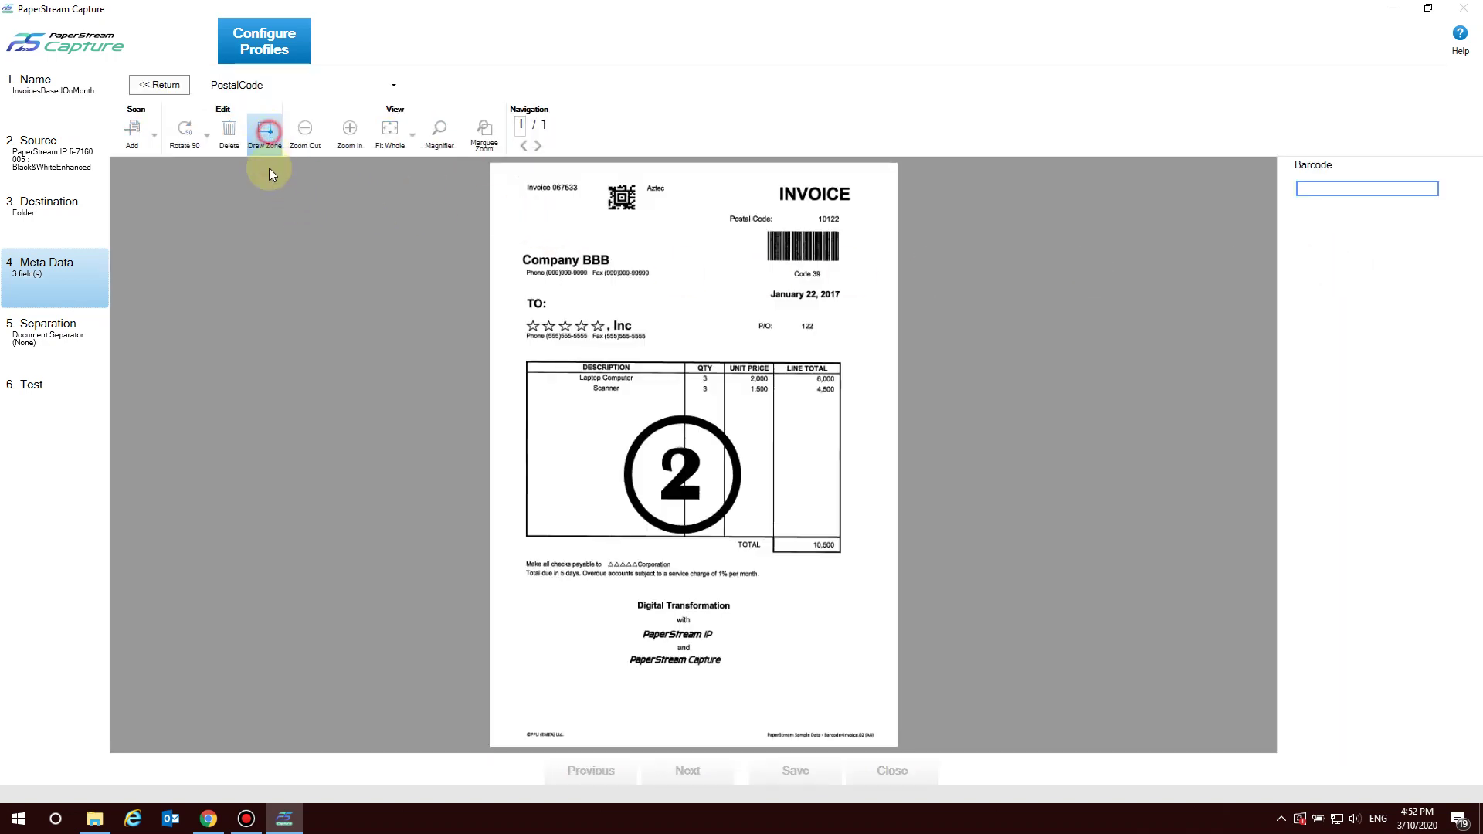
mouse_move(854, 226)
mouse_down()
mouse_move(834, 258)
mouse_move(761, 270)
mouse_up()
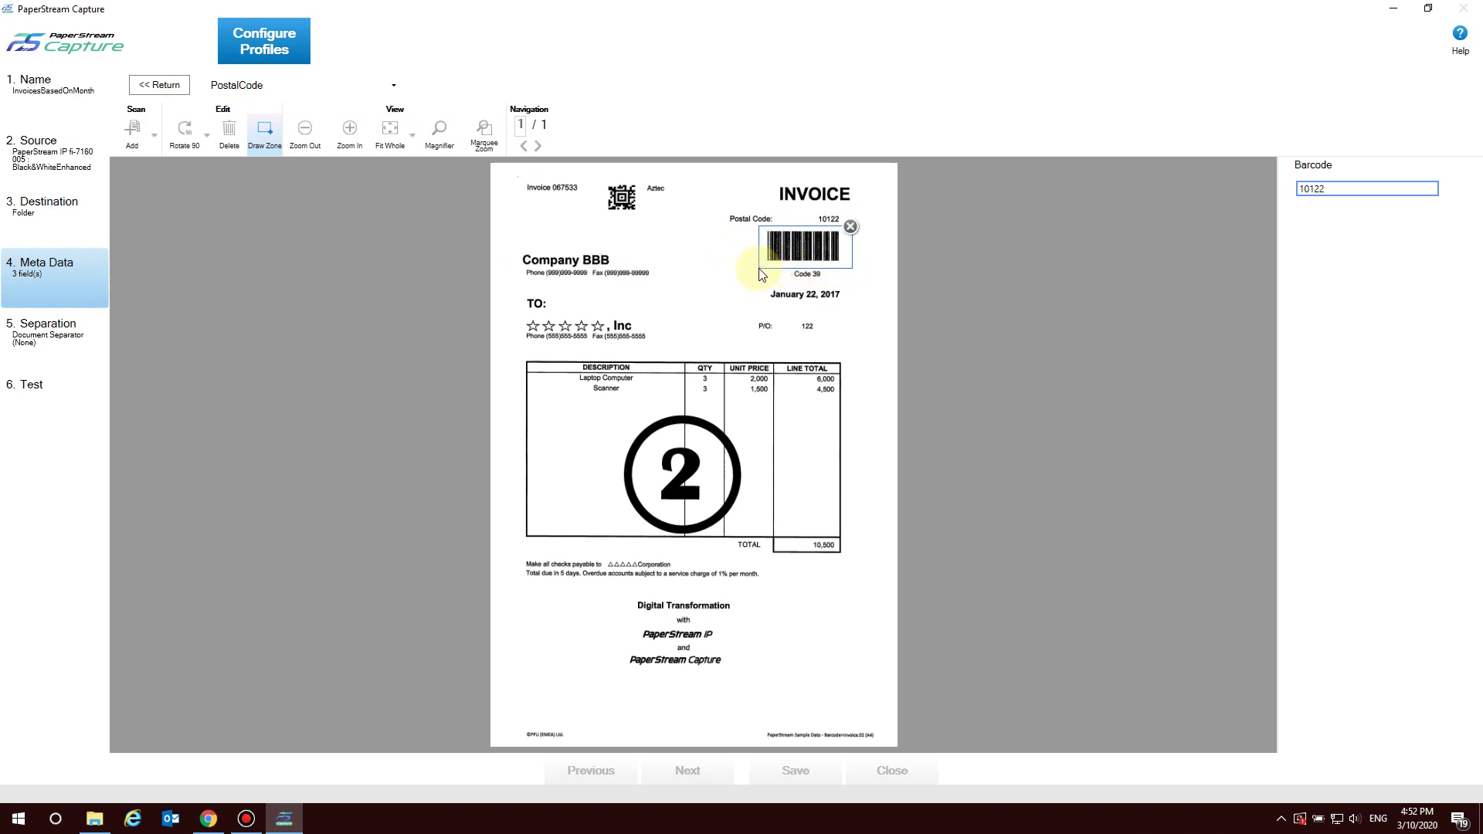
click(1360, 190)
click(161, 85)
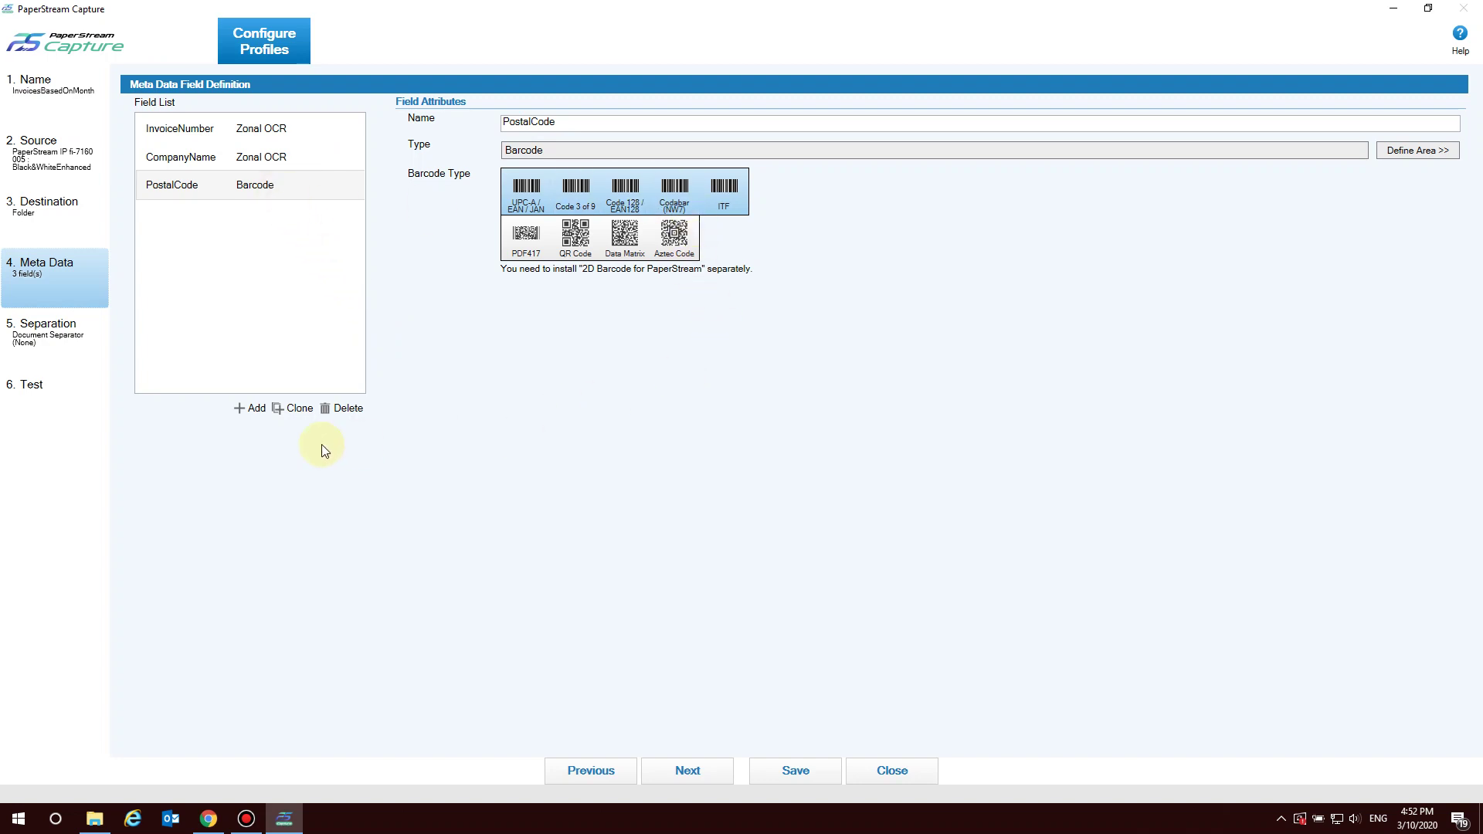
- Add a fourth meta data field named TotalAmount with the type Zonal OCR
click(256, 410)
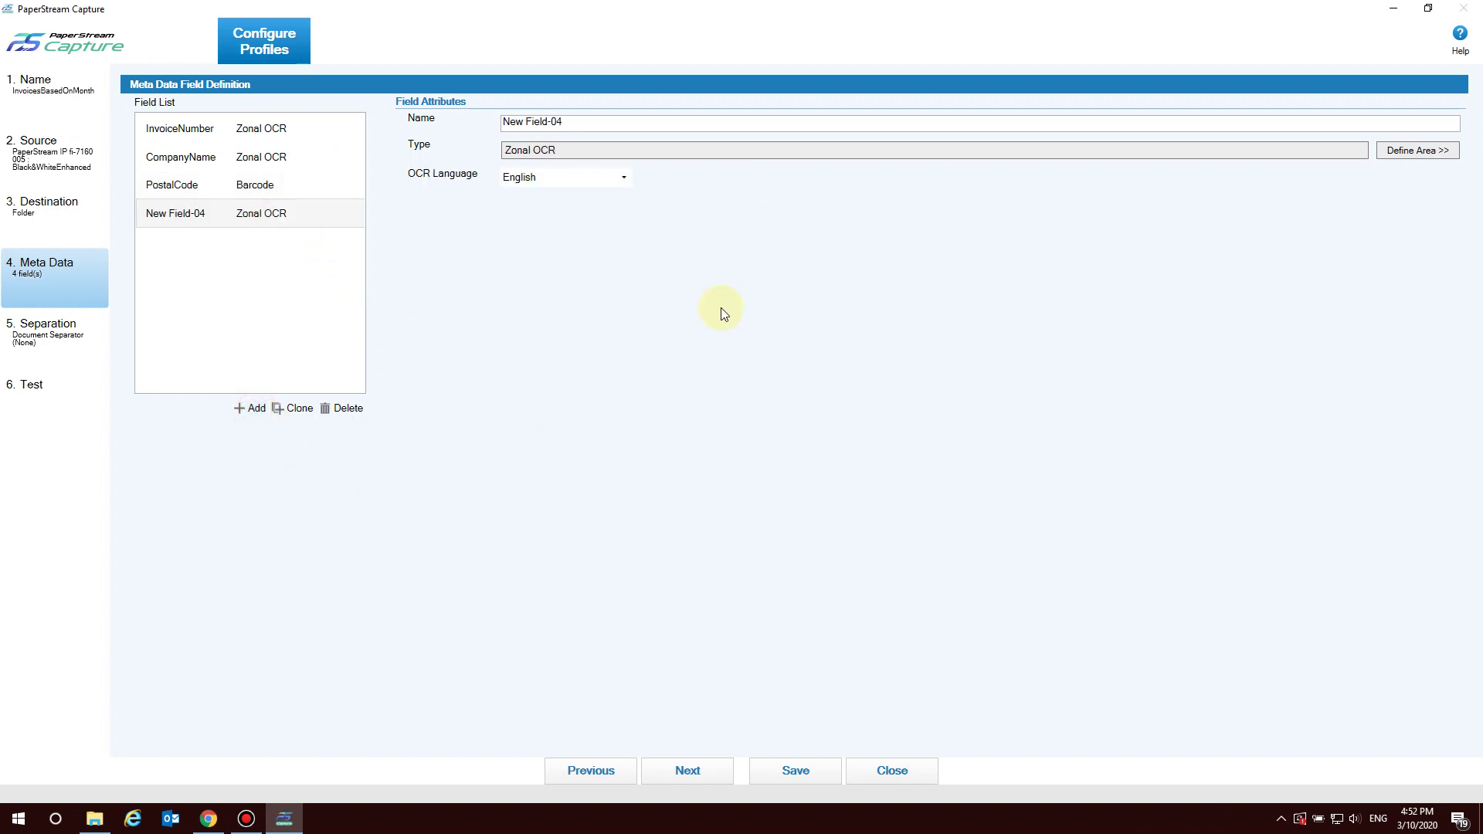
click(621, 127)
drag(563, 129, 485, 142)
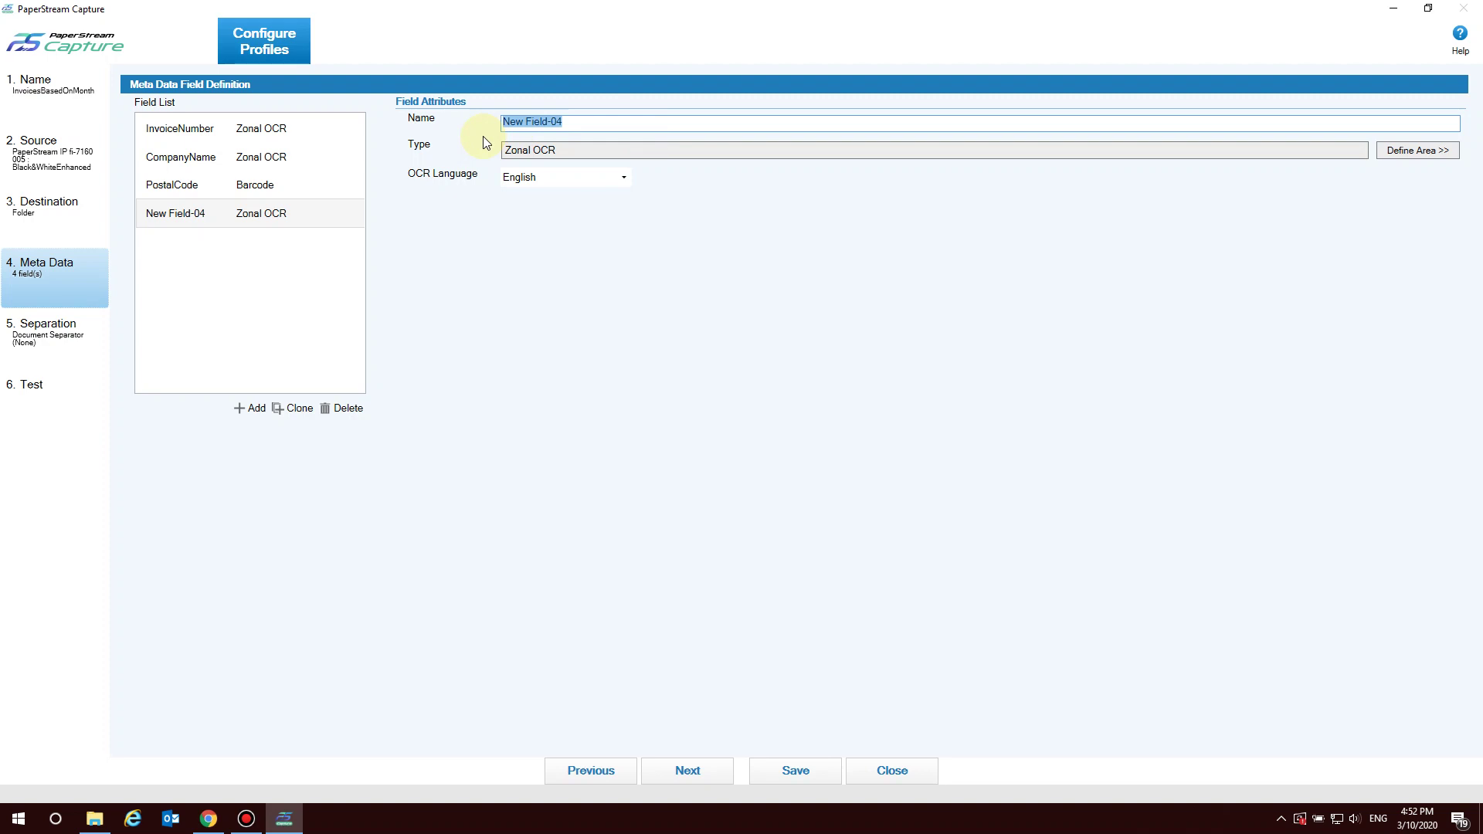
text(TotalAmount)
click(1341, 150)
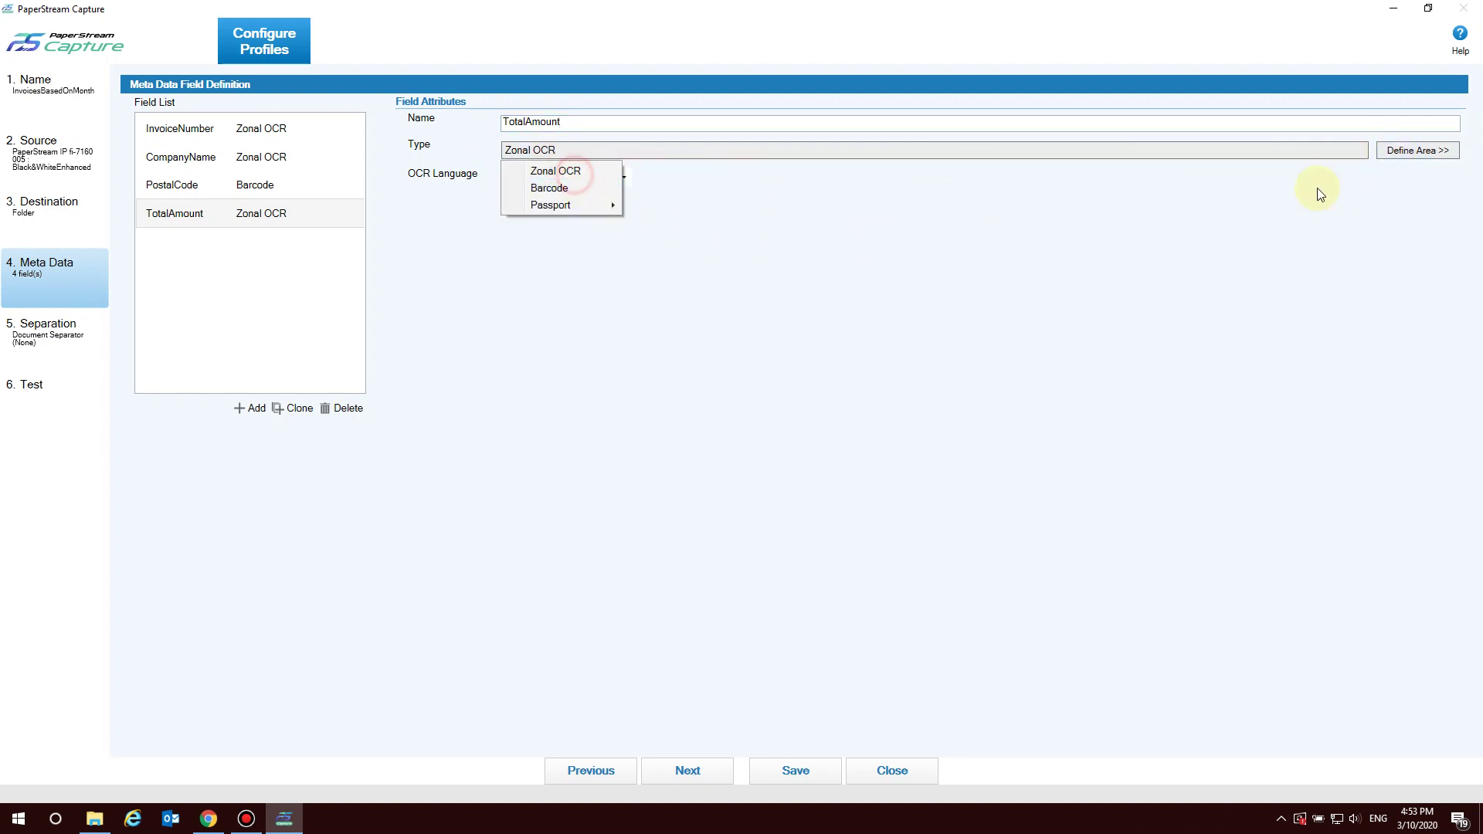
- Draw the TotalAmount field's OCR zone around the total amount cell on the sample invoice and return to the field list
click(1438, 157)
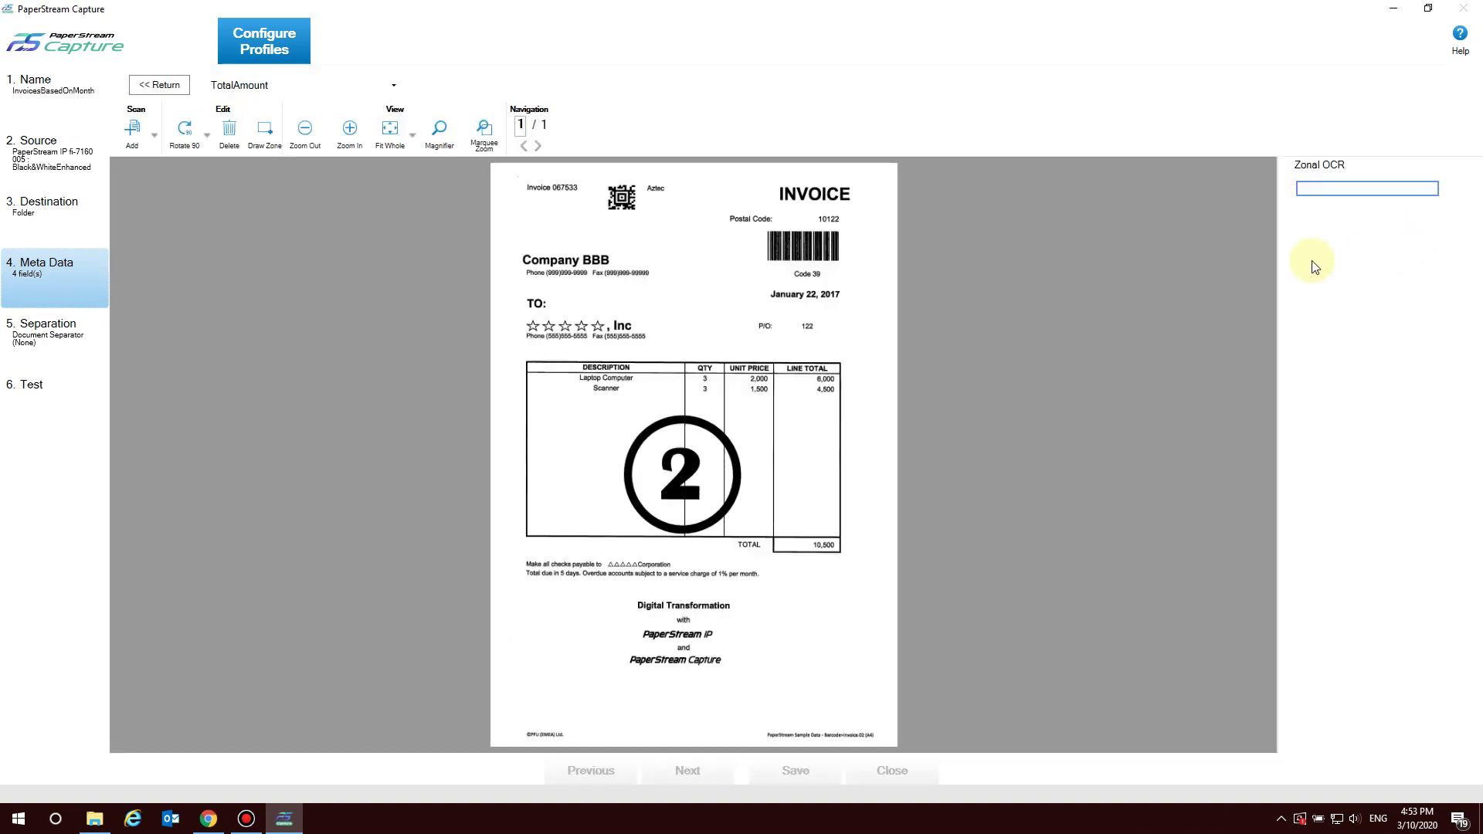
click(270, 134)
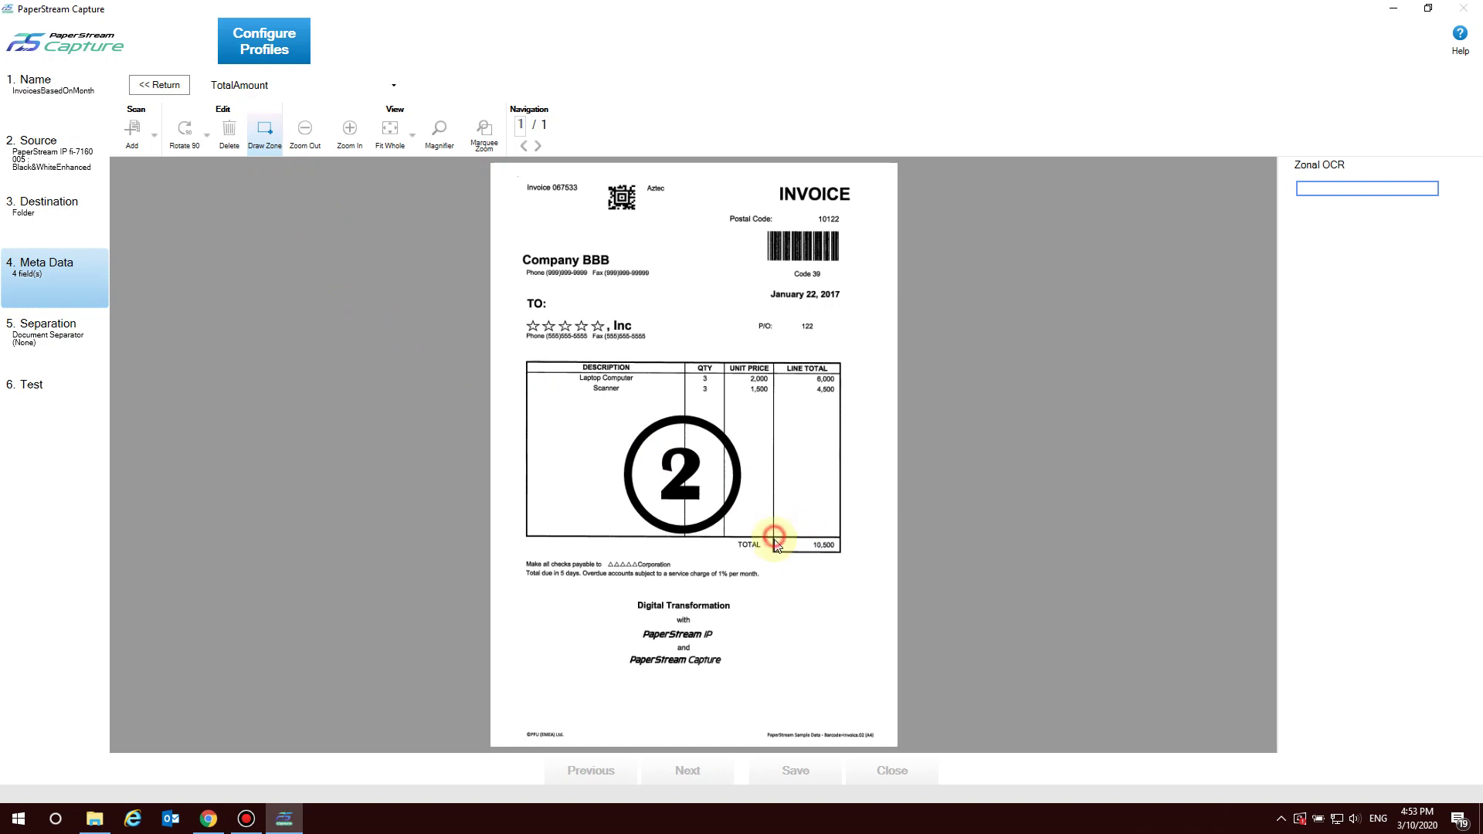
drag(775, 538, 842, 554)
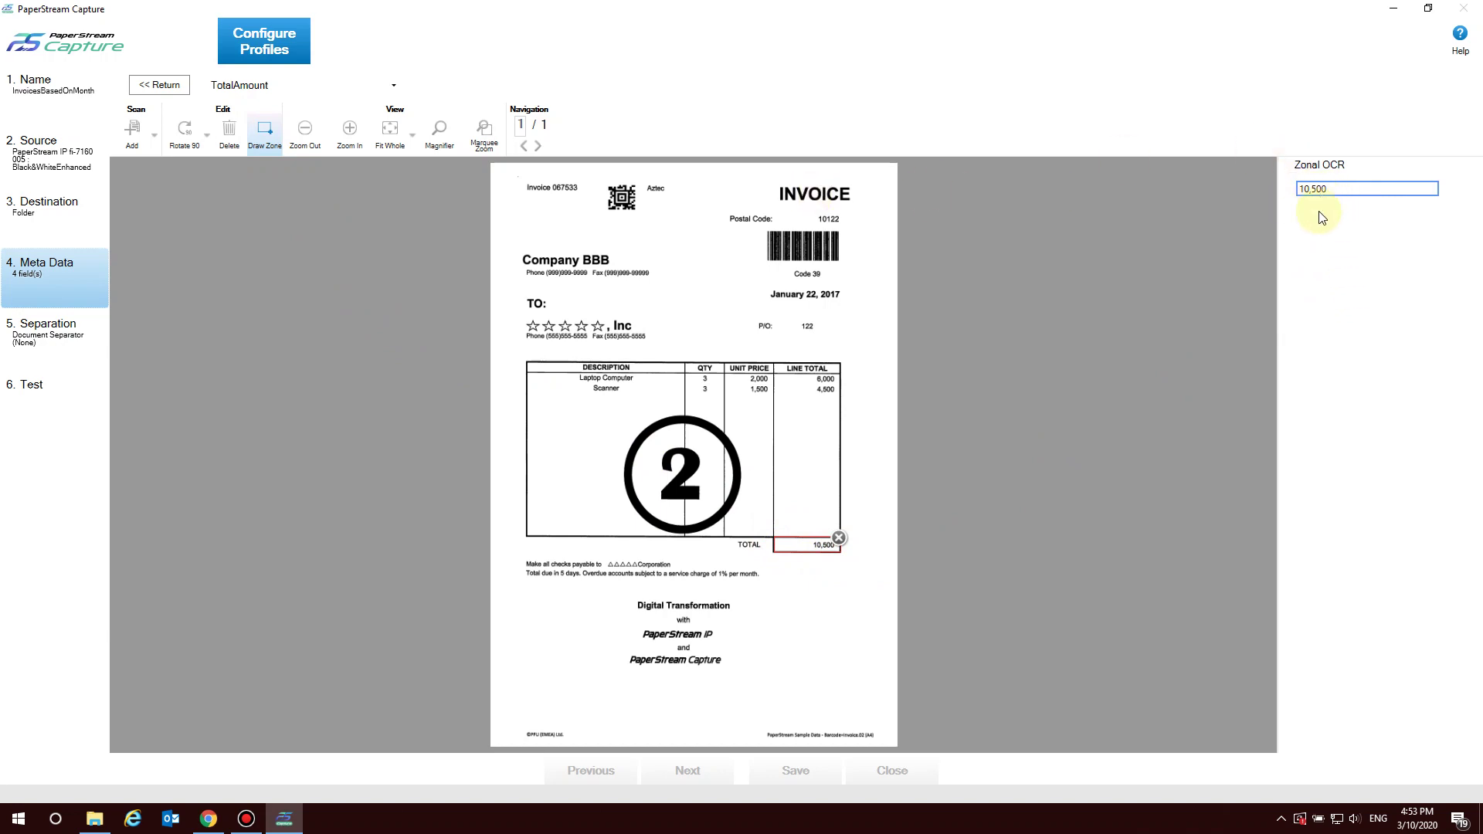
click(274, 145)
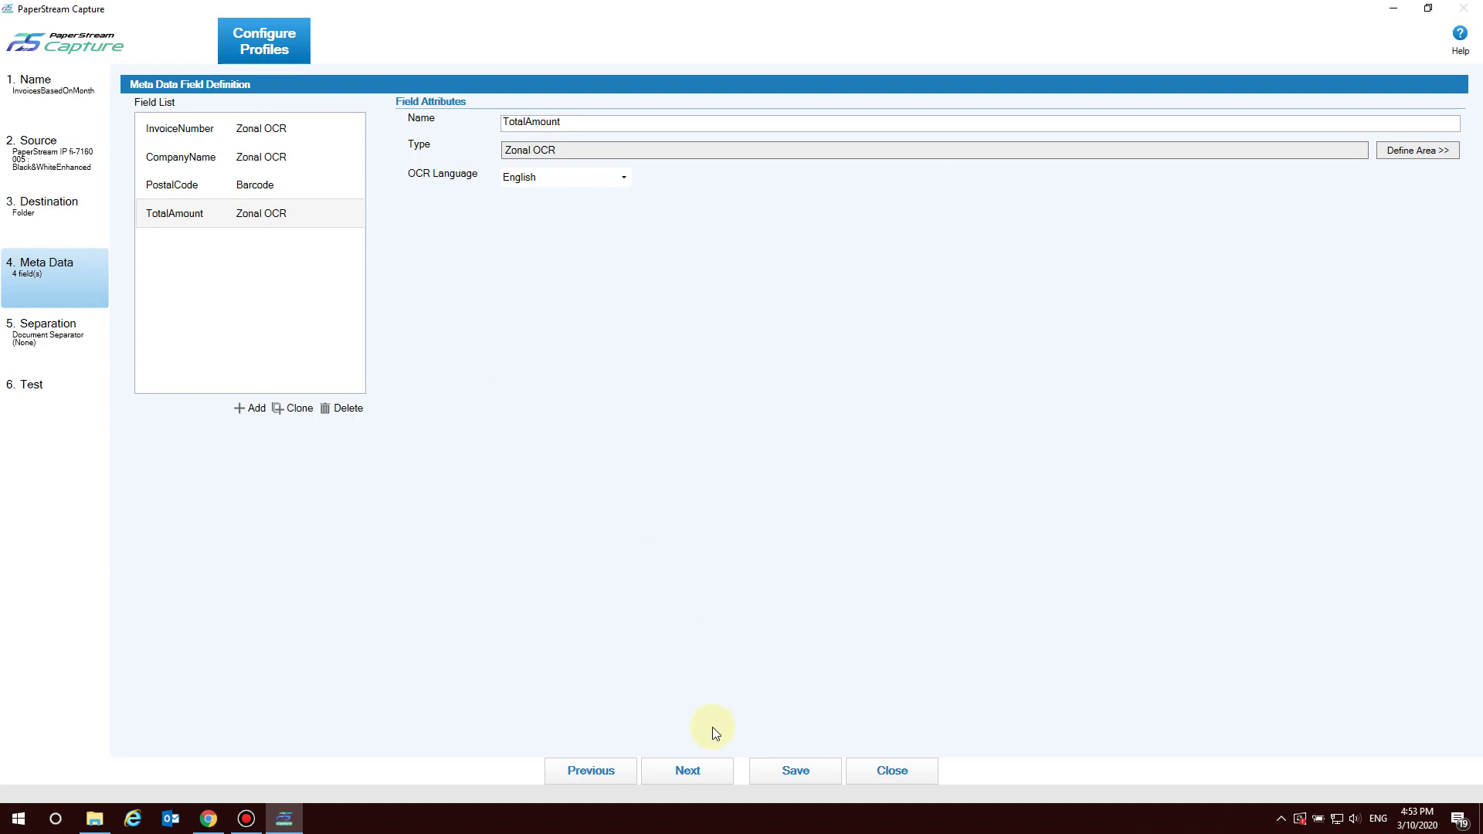
- Set the document separator detection to Barcode and enable Delete Separator
click(712, 770)
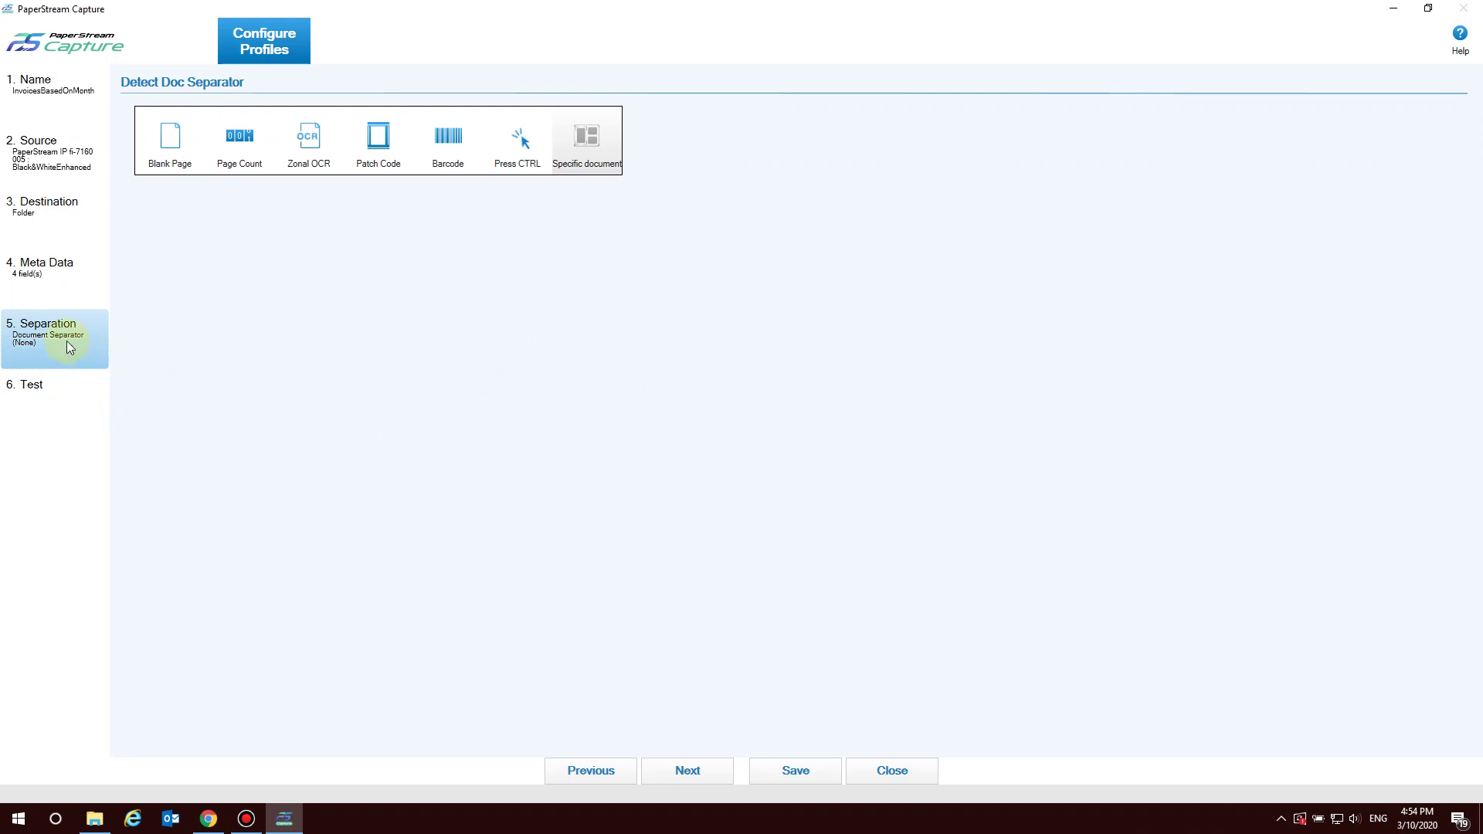
click(456, 143)
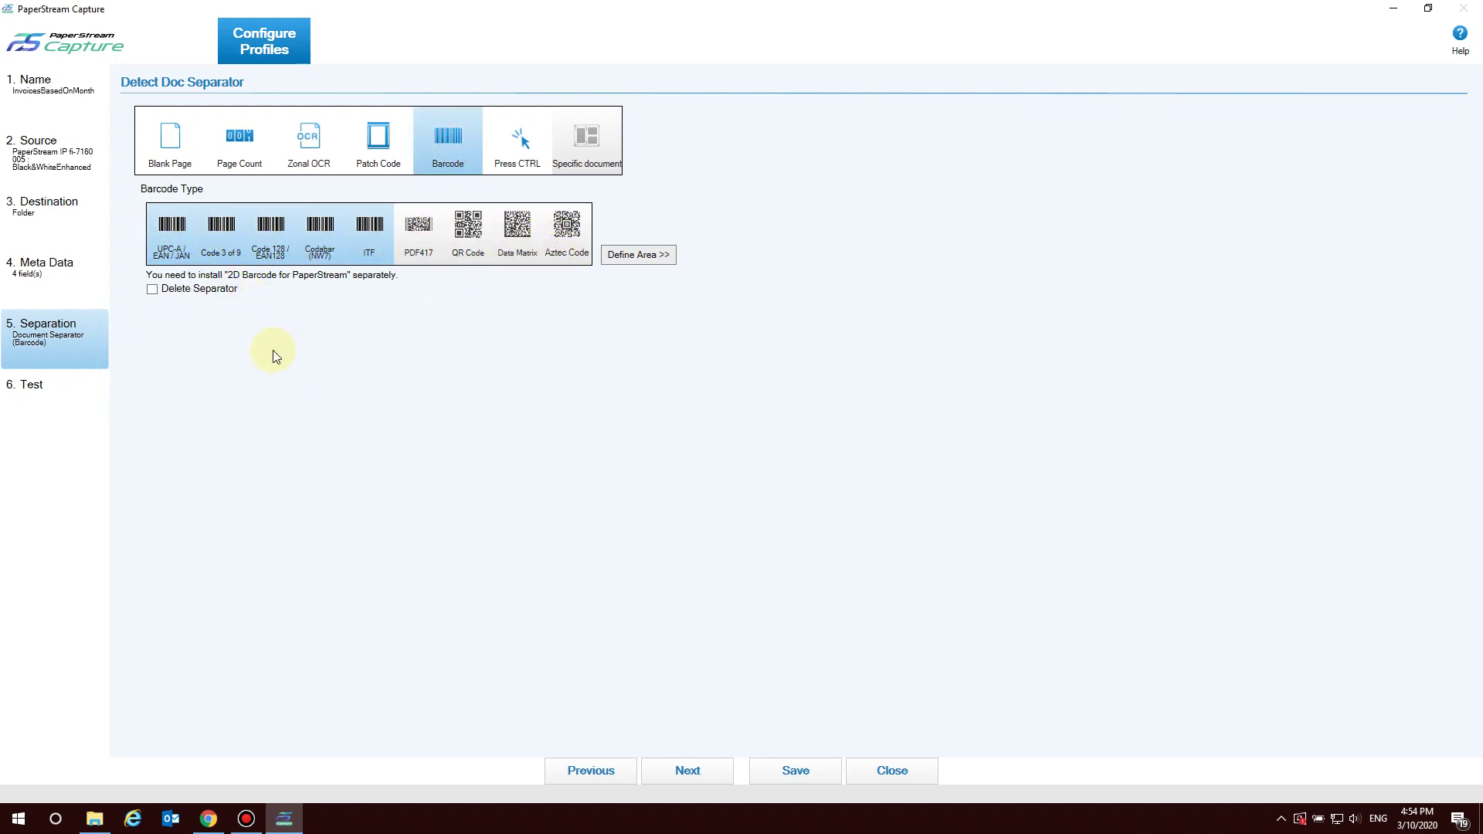
click(154, 292)
- Scan the January separator sheet, draw the separator's barcode zone around its Code 128 barcode, and return to the separation settings
click(648, 258)
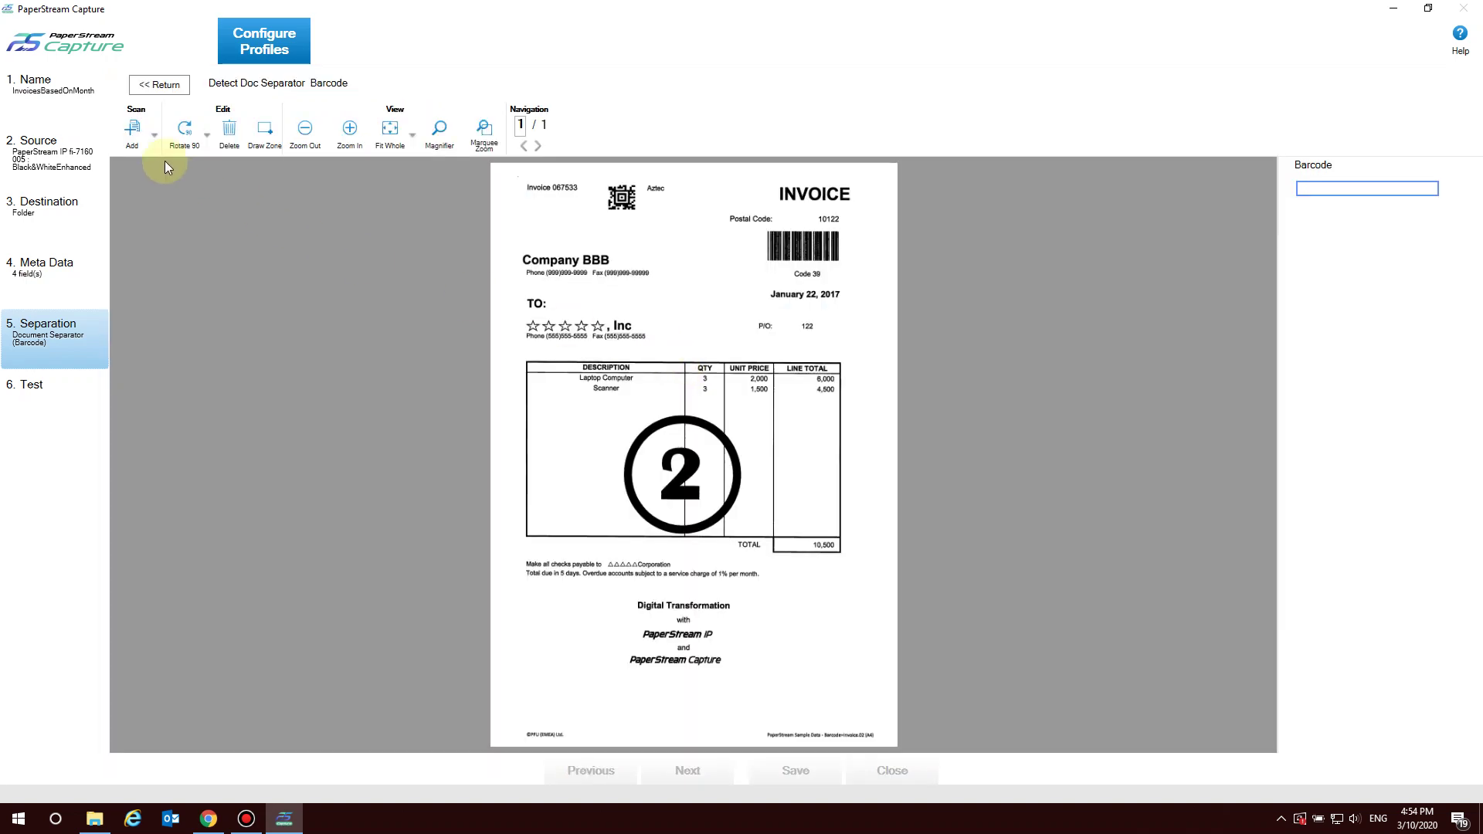
click(132, 129)
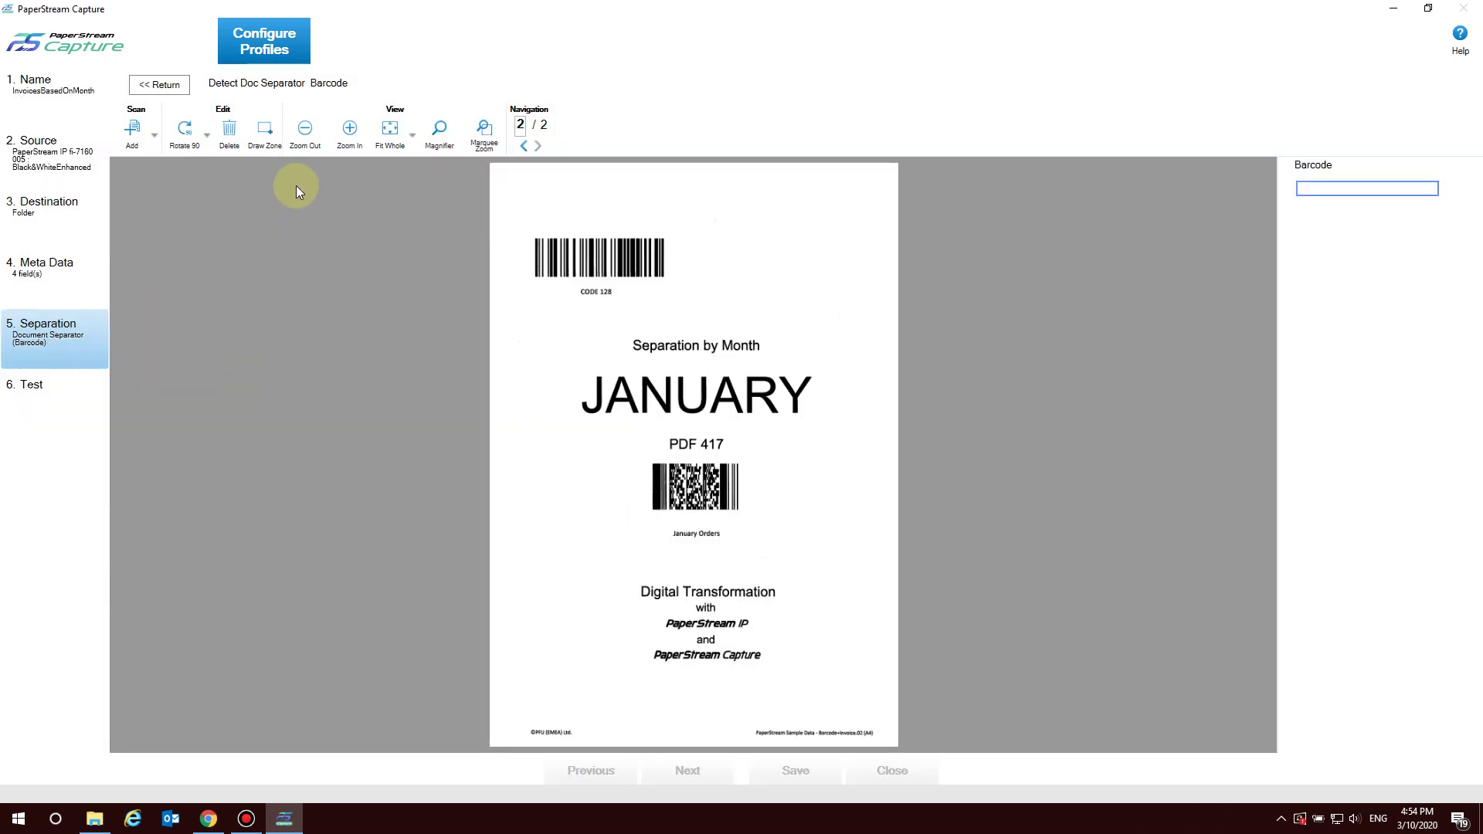
click(265, 129)
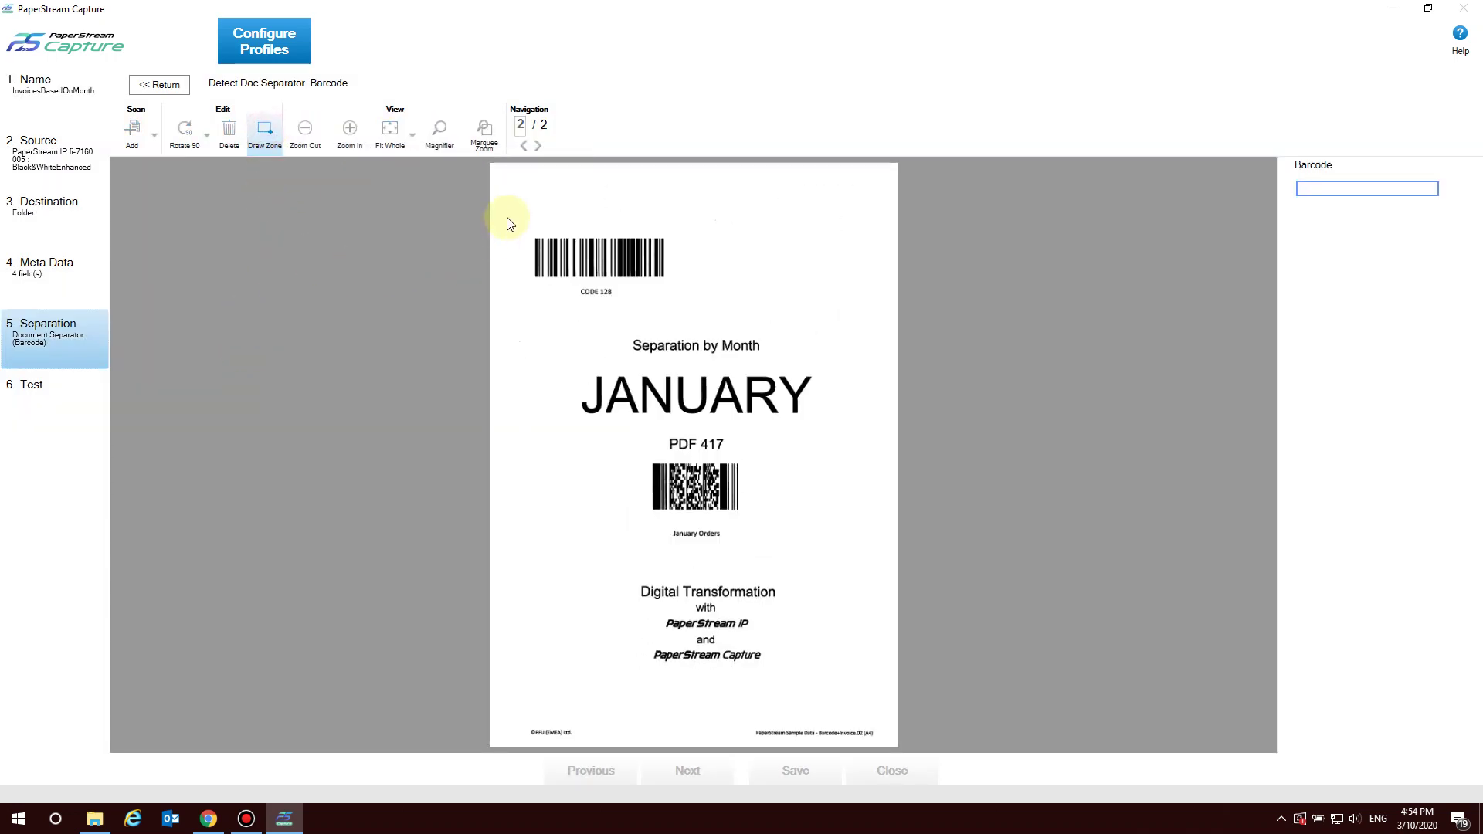
mouse_move(508, 219)
mouse_down()
mouse_move(543, 294)
mouse_move(687, 292)
mouse_up()
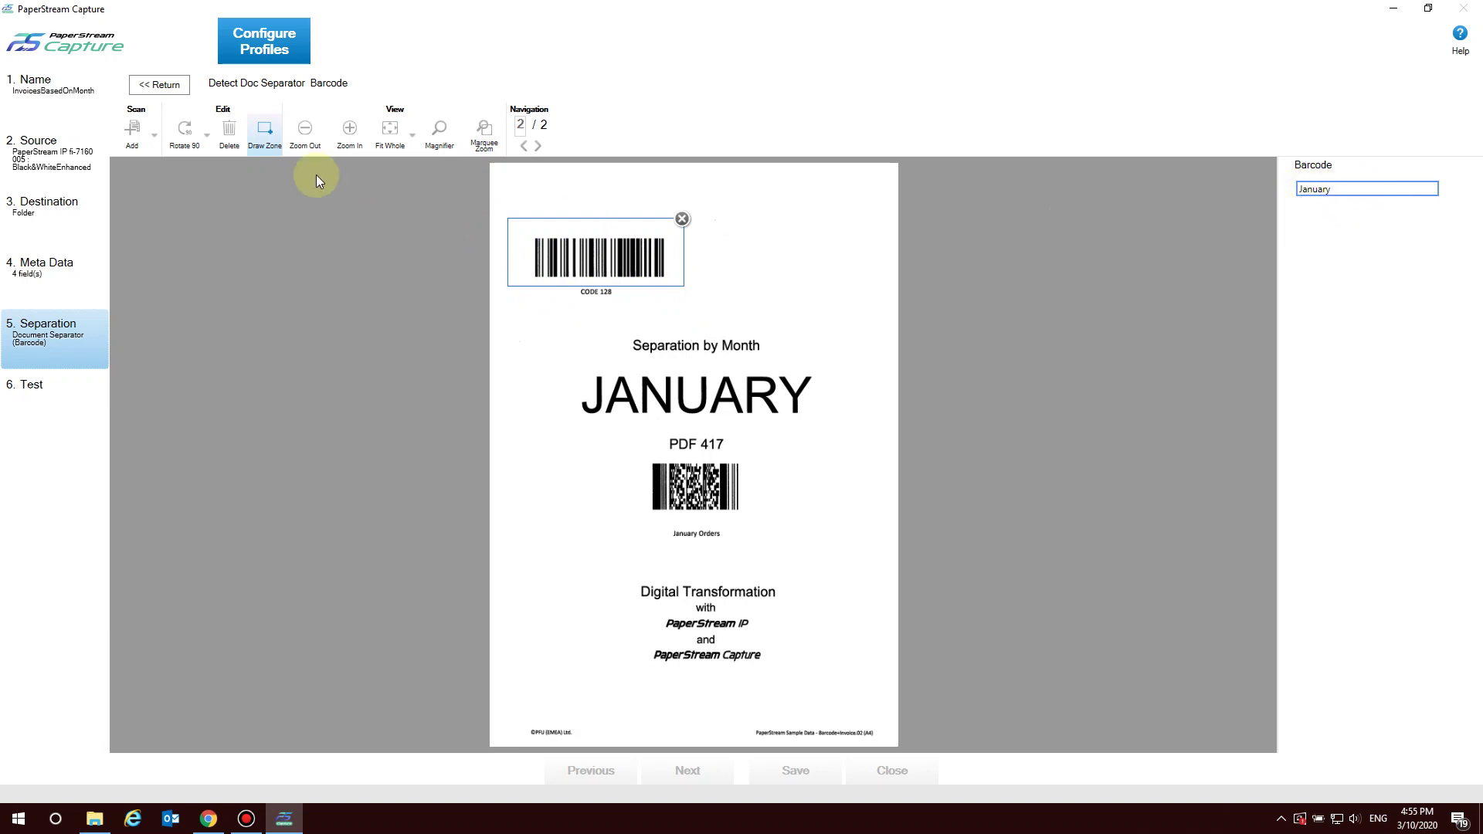
click(262, 135)
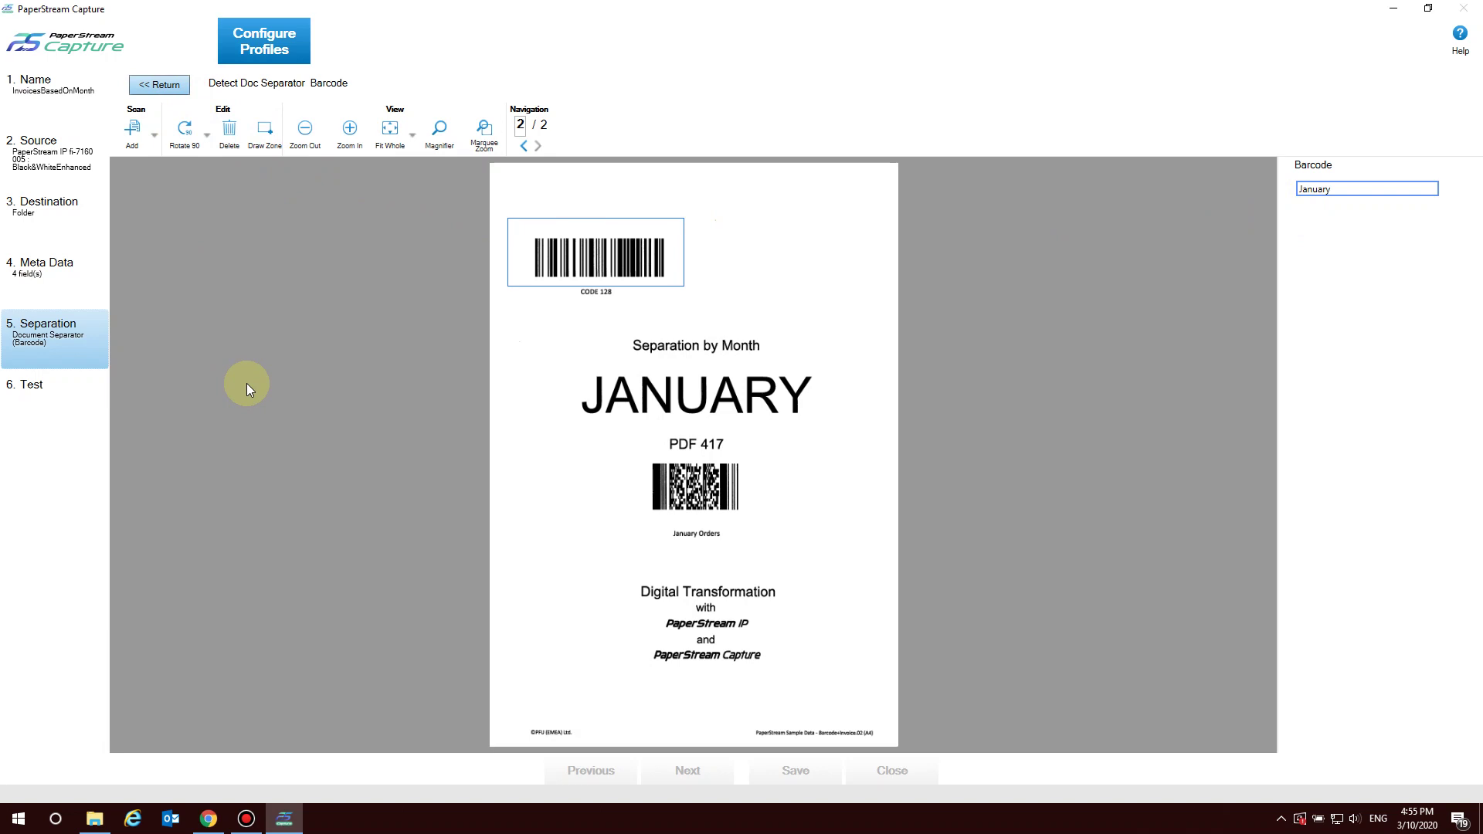
key(Return)
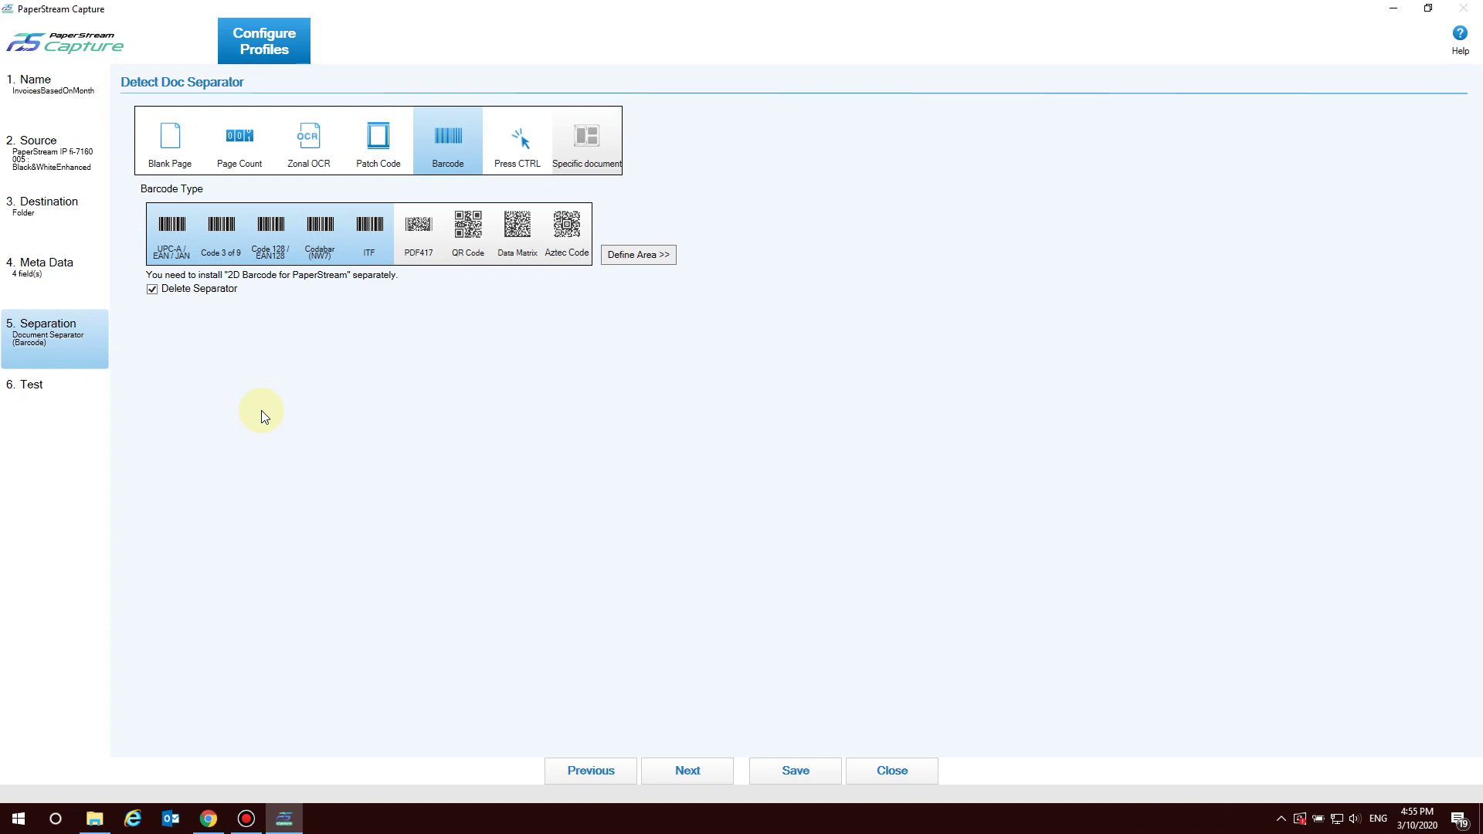
- Add a trailing backslash to the Invoices folder path in the destination settings
click(87, 213)
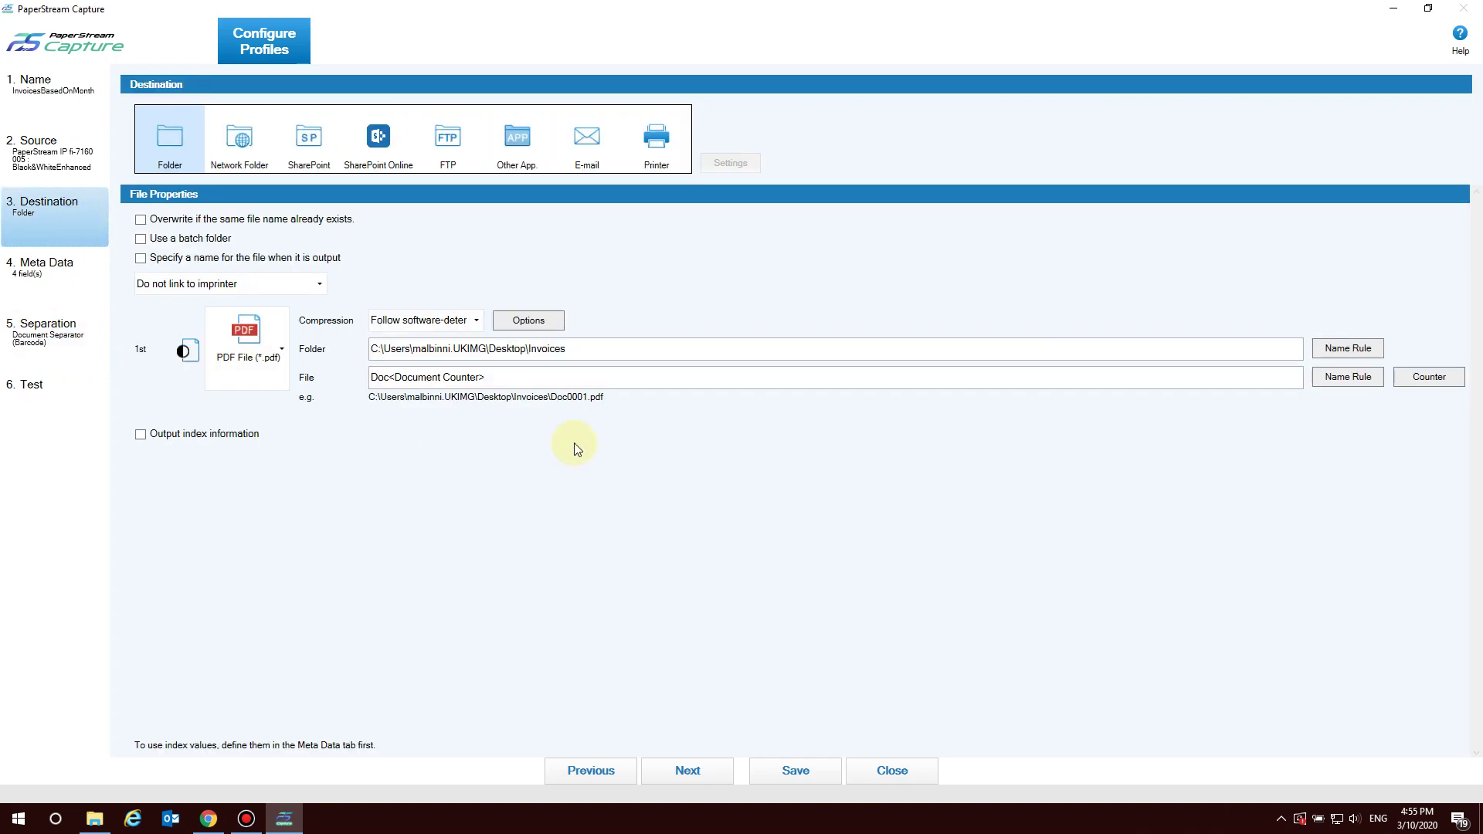
click(584, 354)
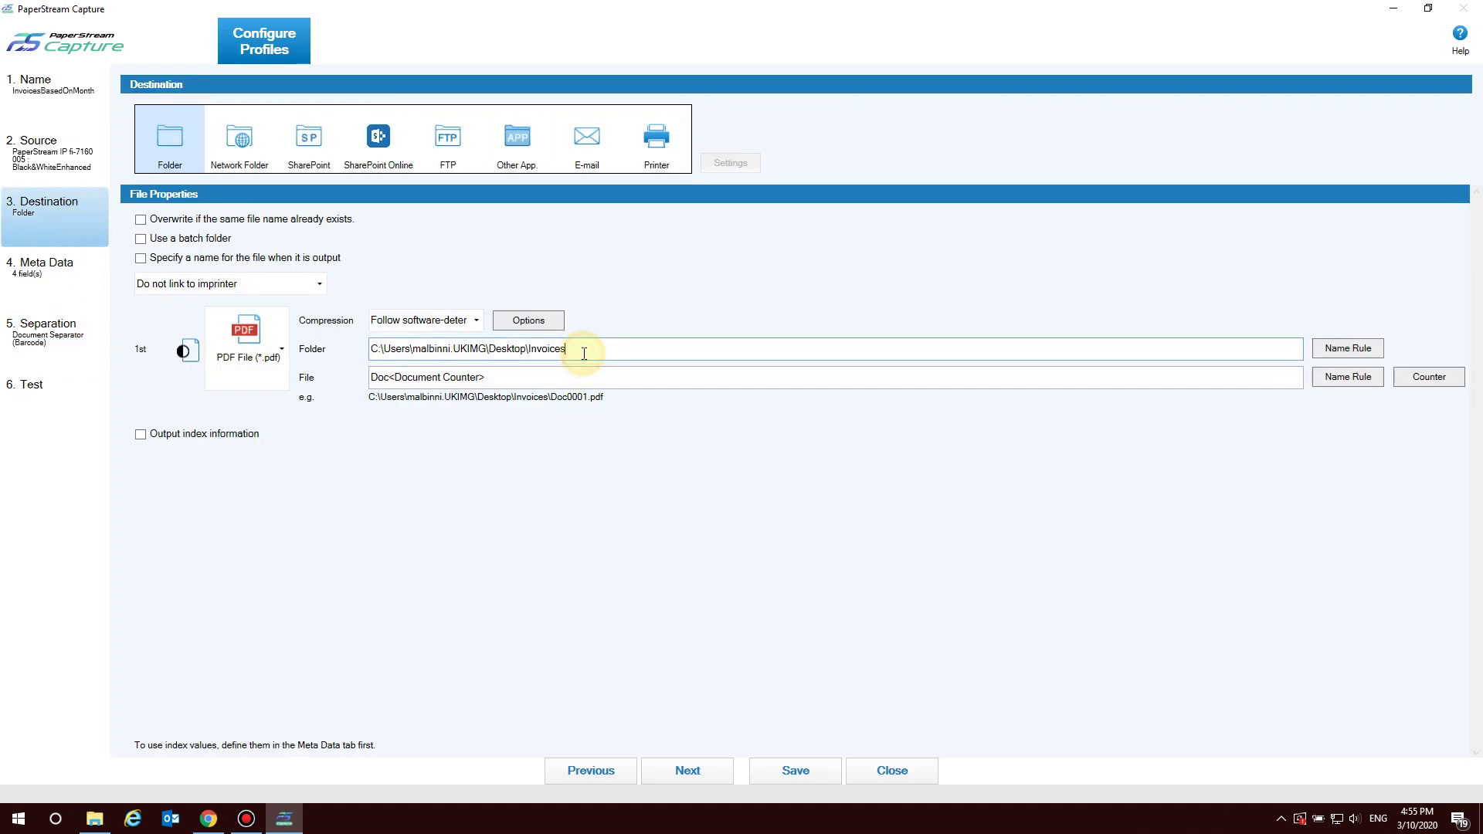
click(574, 376)
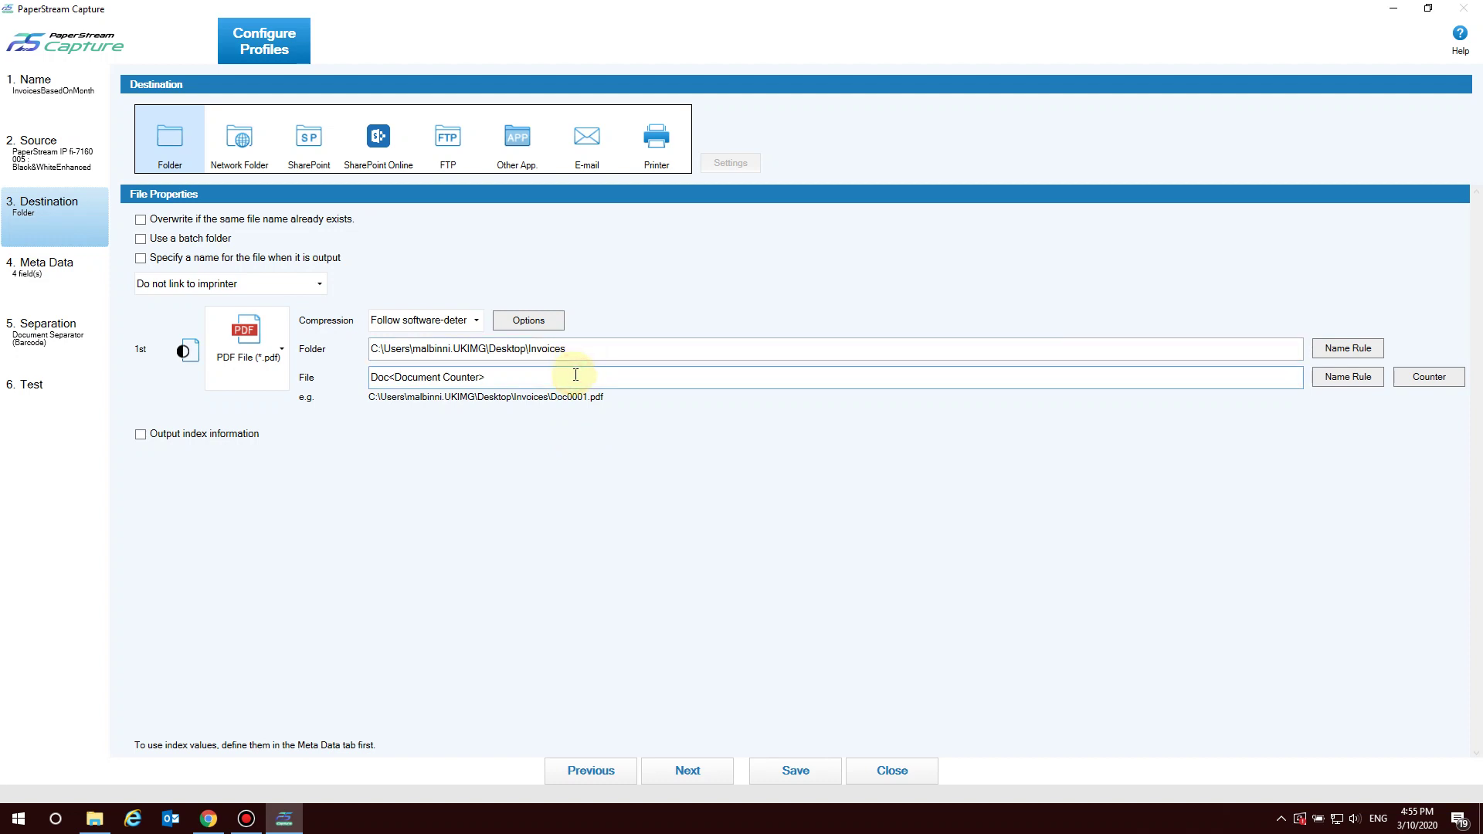
click(581, 352)
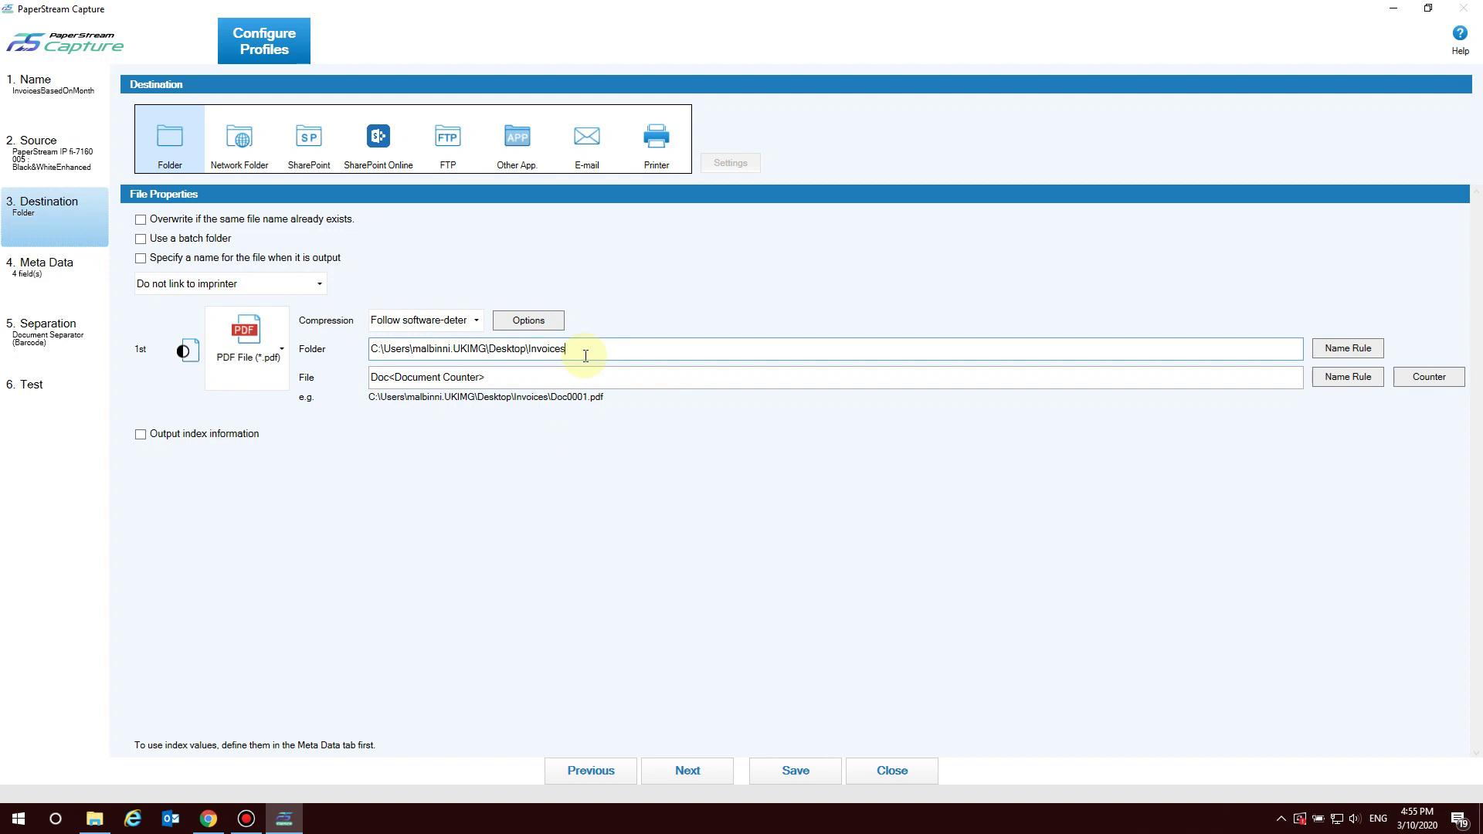
text(#)
key(BackSpace)
click(528, 350)
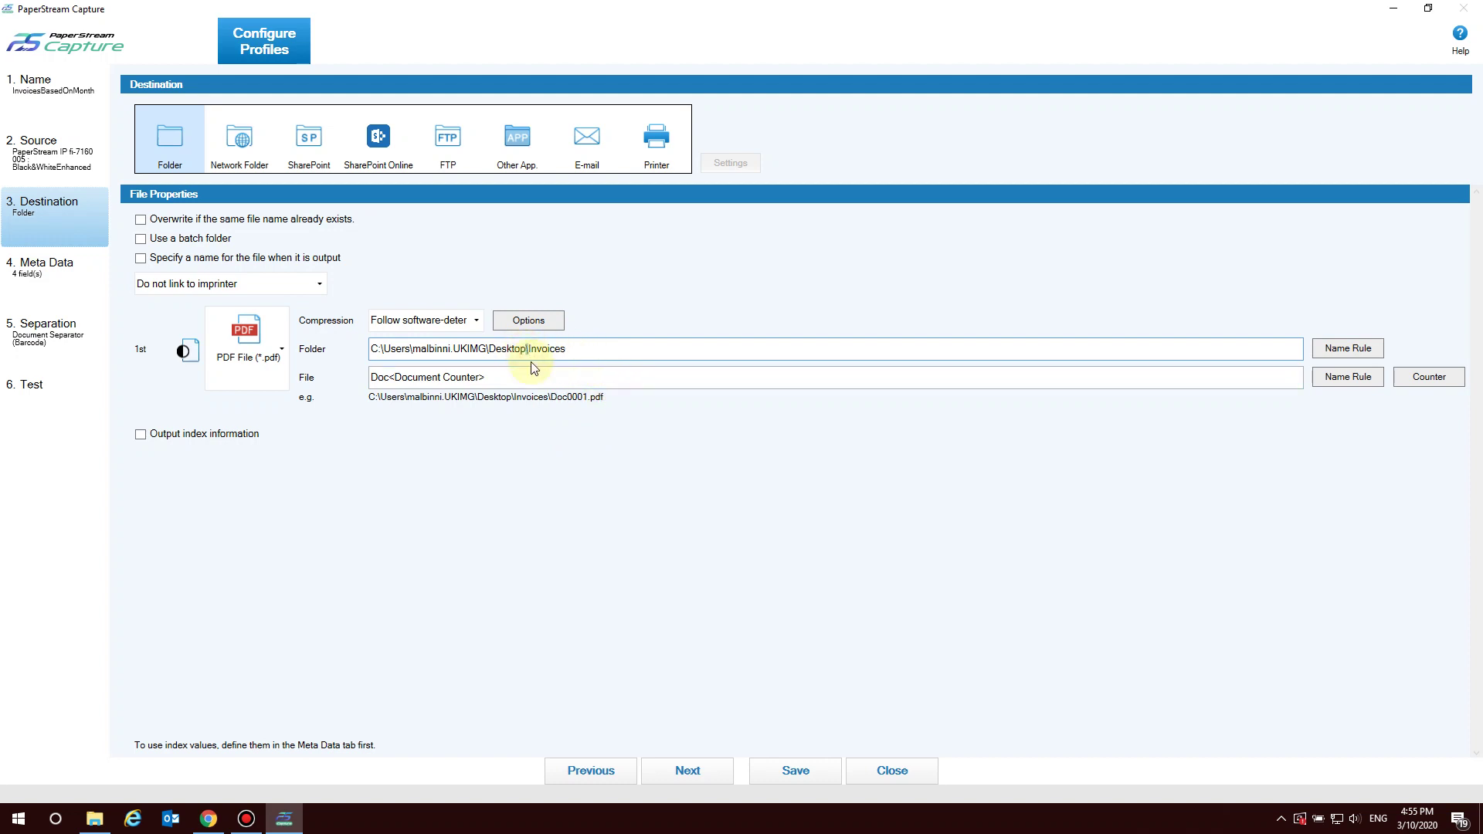
click(599, 355)
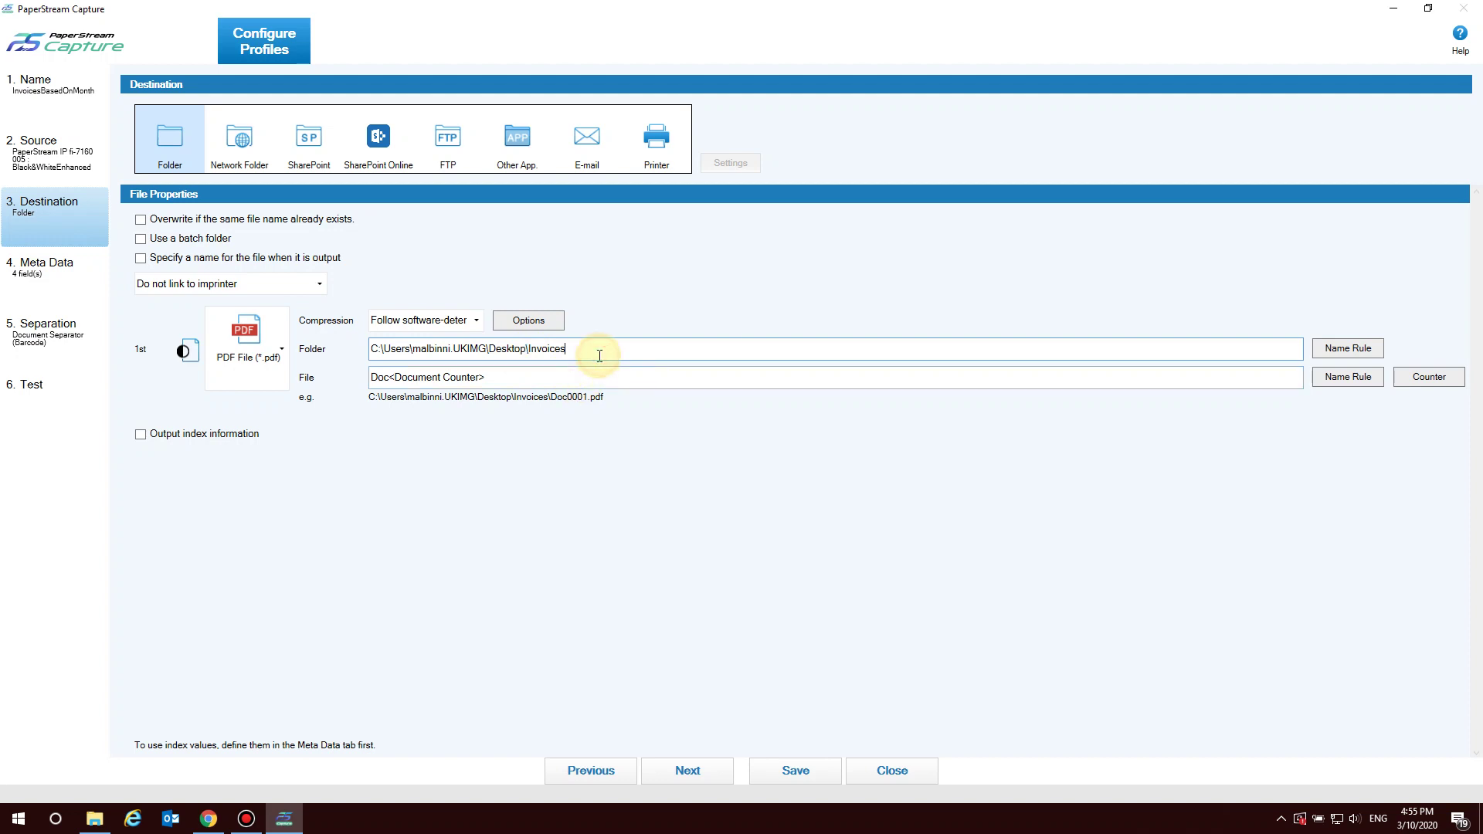
- Replace the output file name rule with Document Separator Value
drag(600, 378, 375, 379)
key(BackSpace)
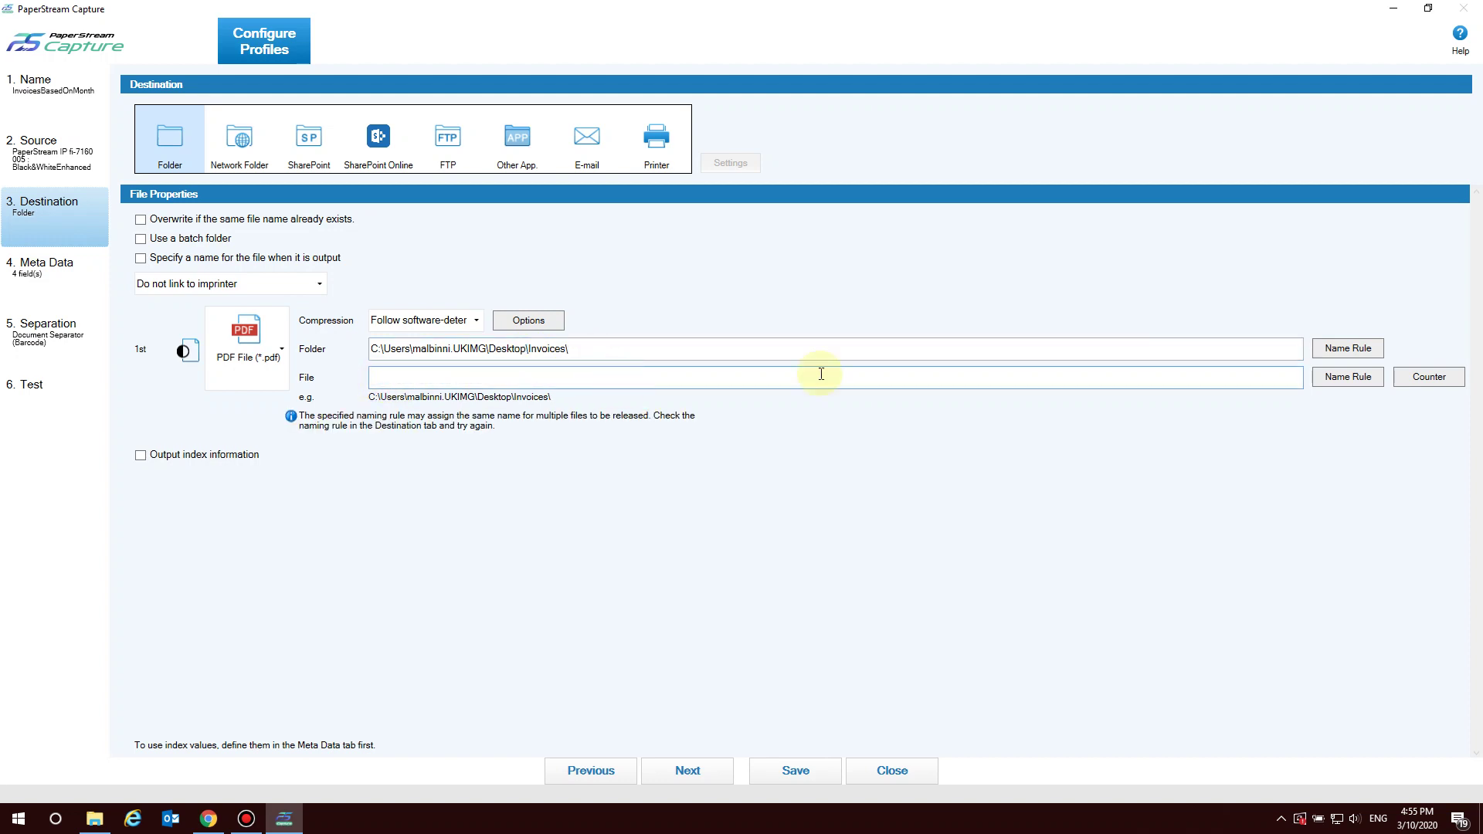
click(1370, 382)
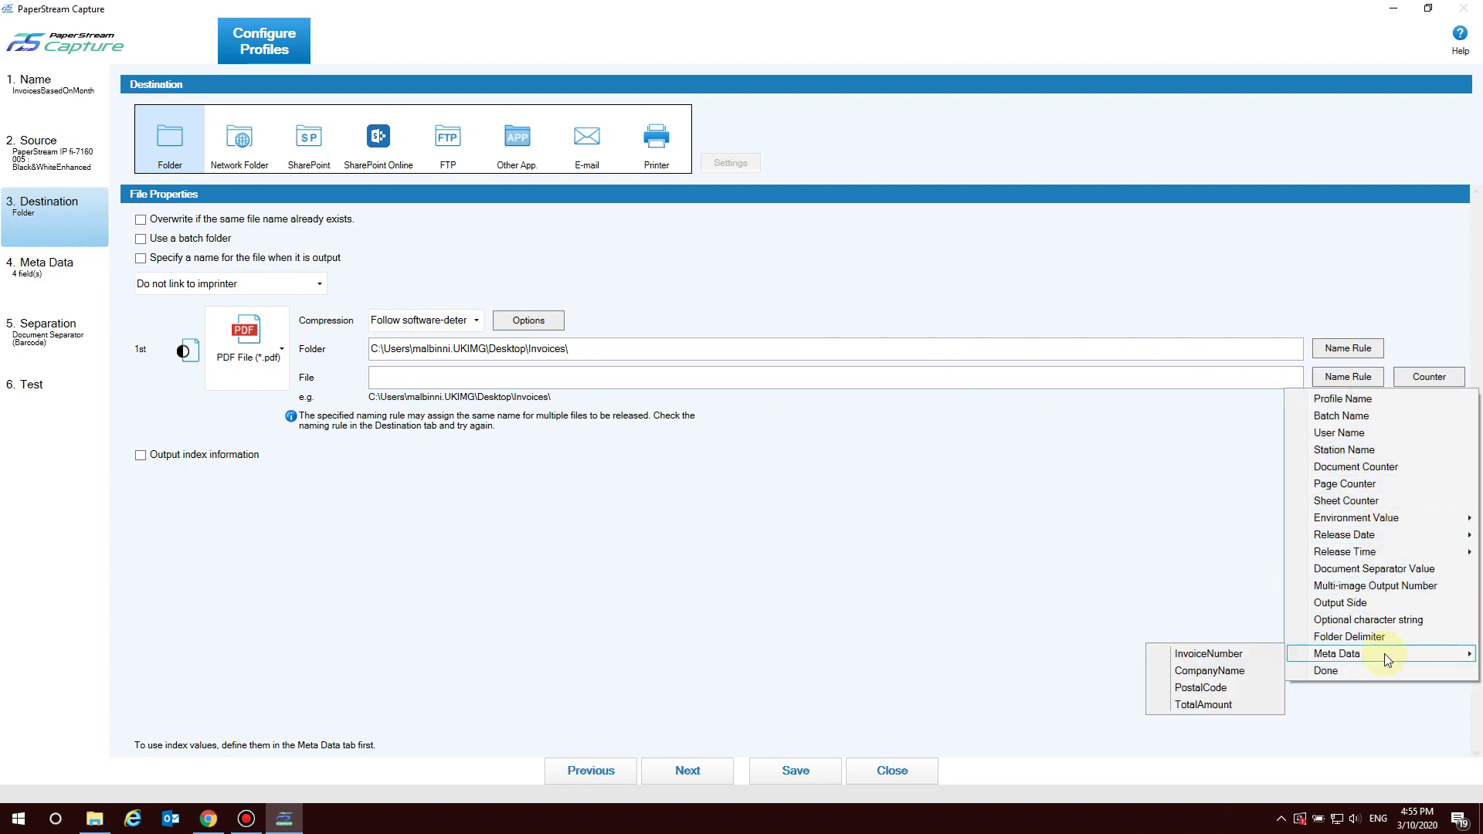
click(1396, 574)
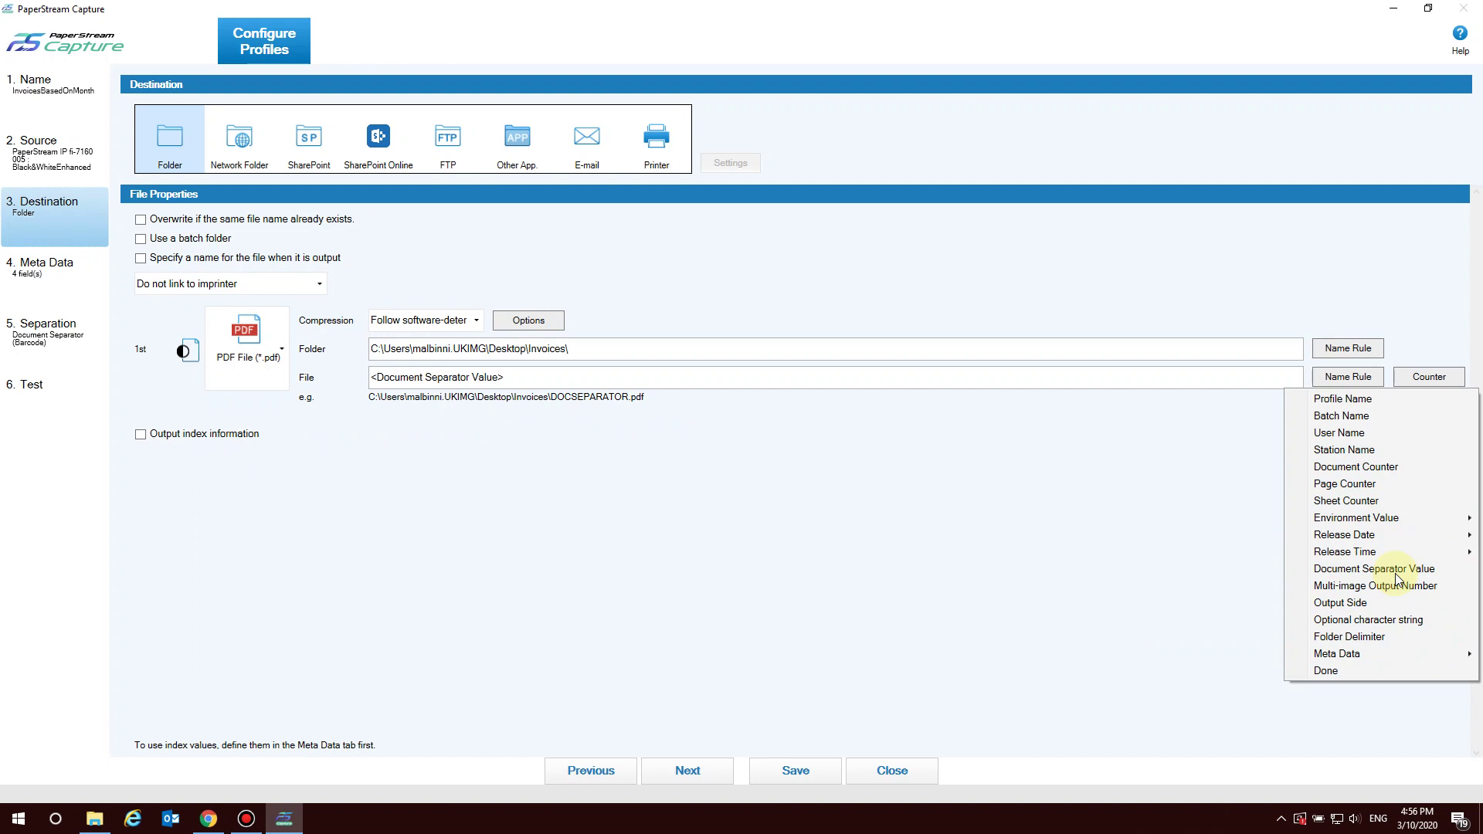
- Append a backslash and the Release Time in HHmmss-24hours format to the output file name rule
click(769, 380)
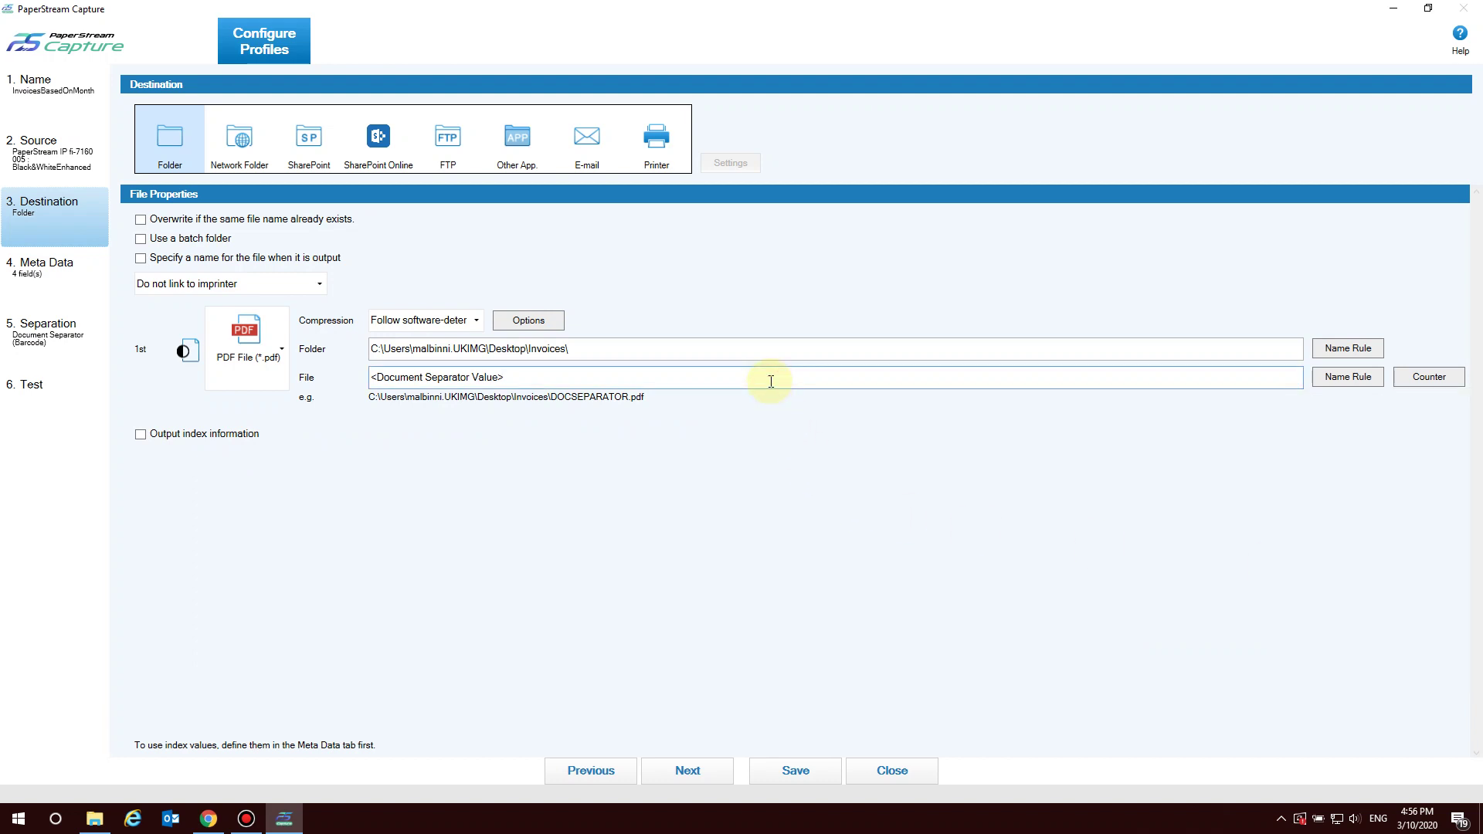
text(\)
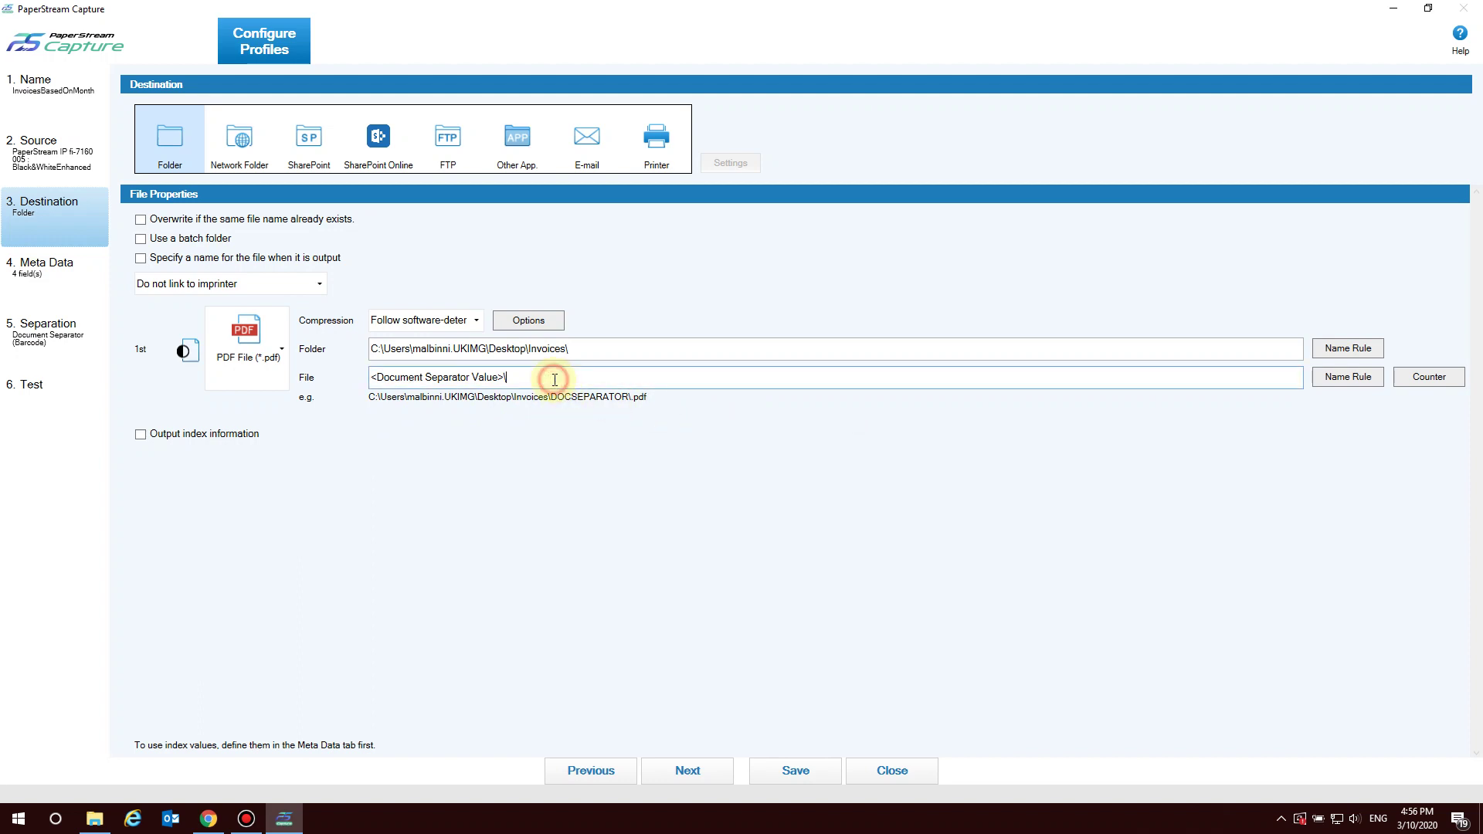
click(1348, 376)
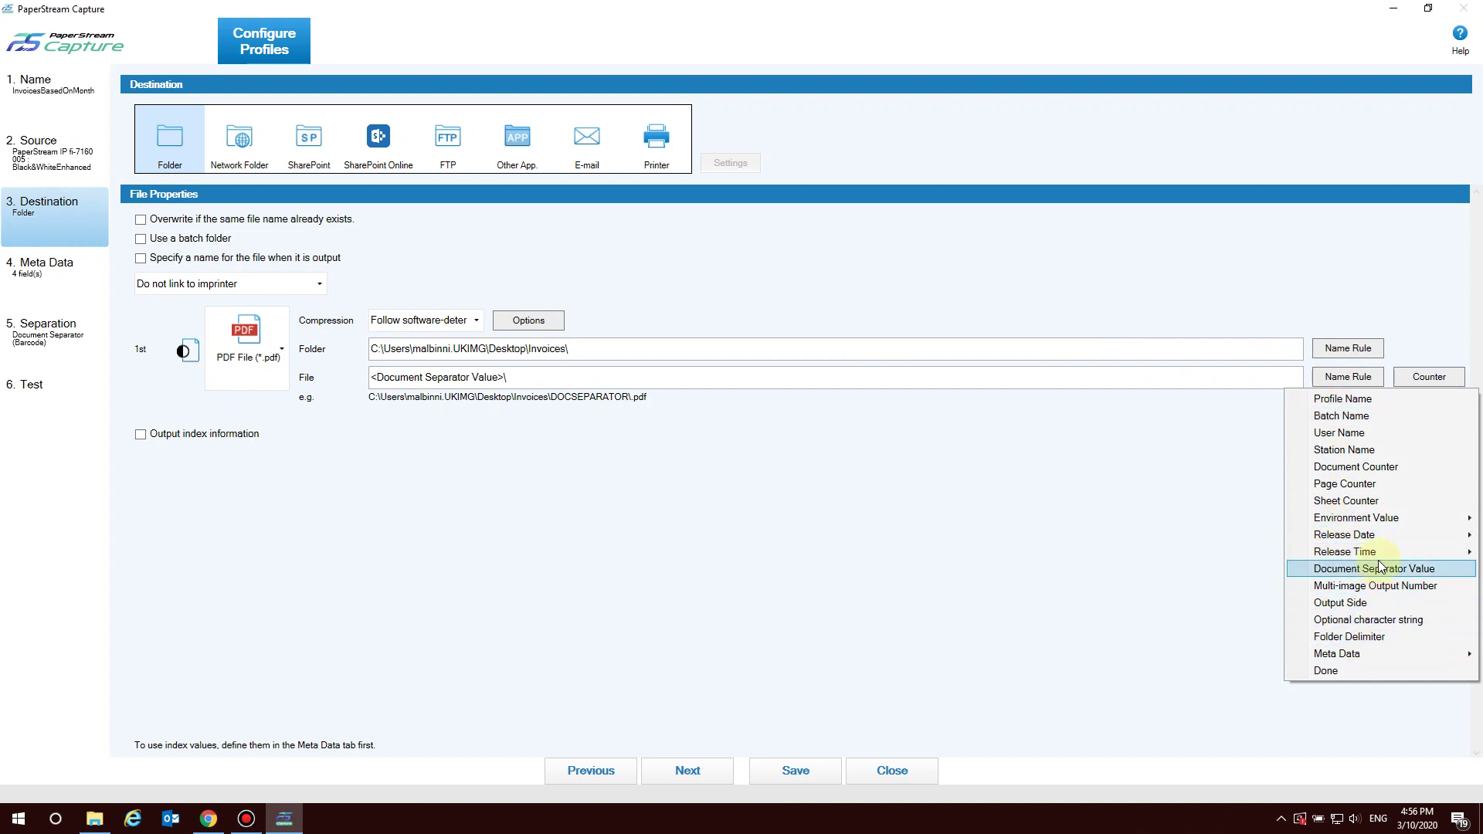
mouse_move(1380, 555)
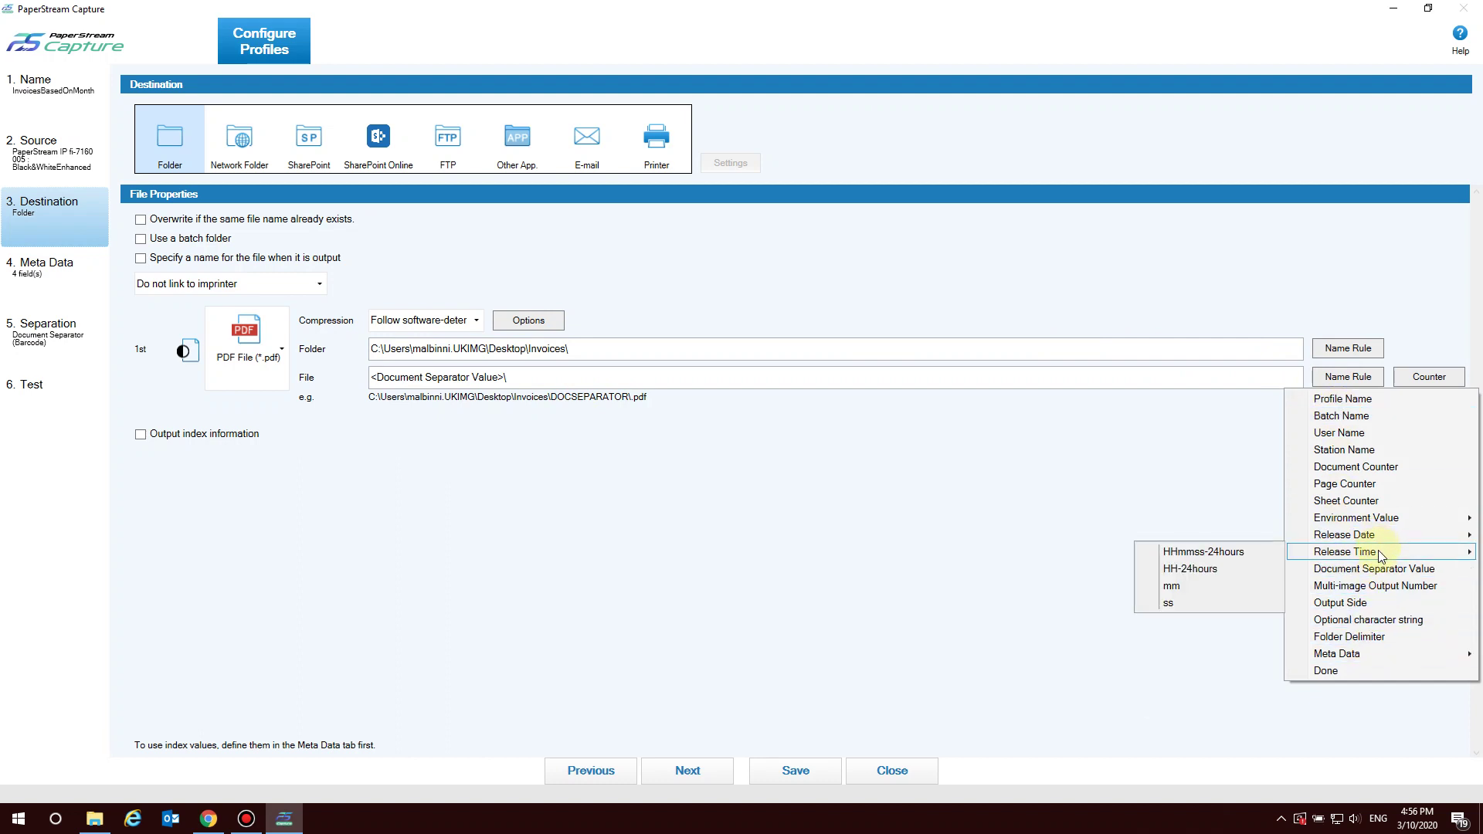
click(1240, 552)
click(894, 379)
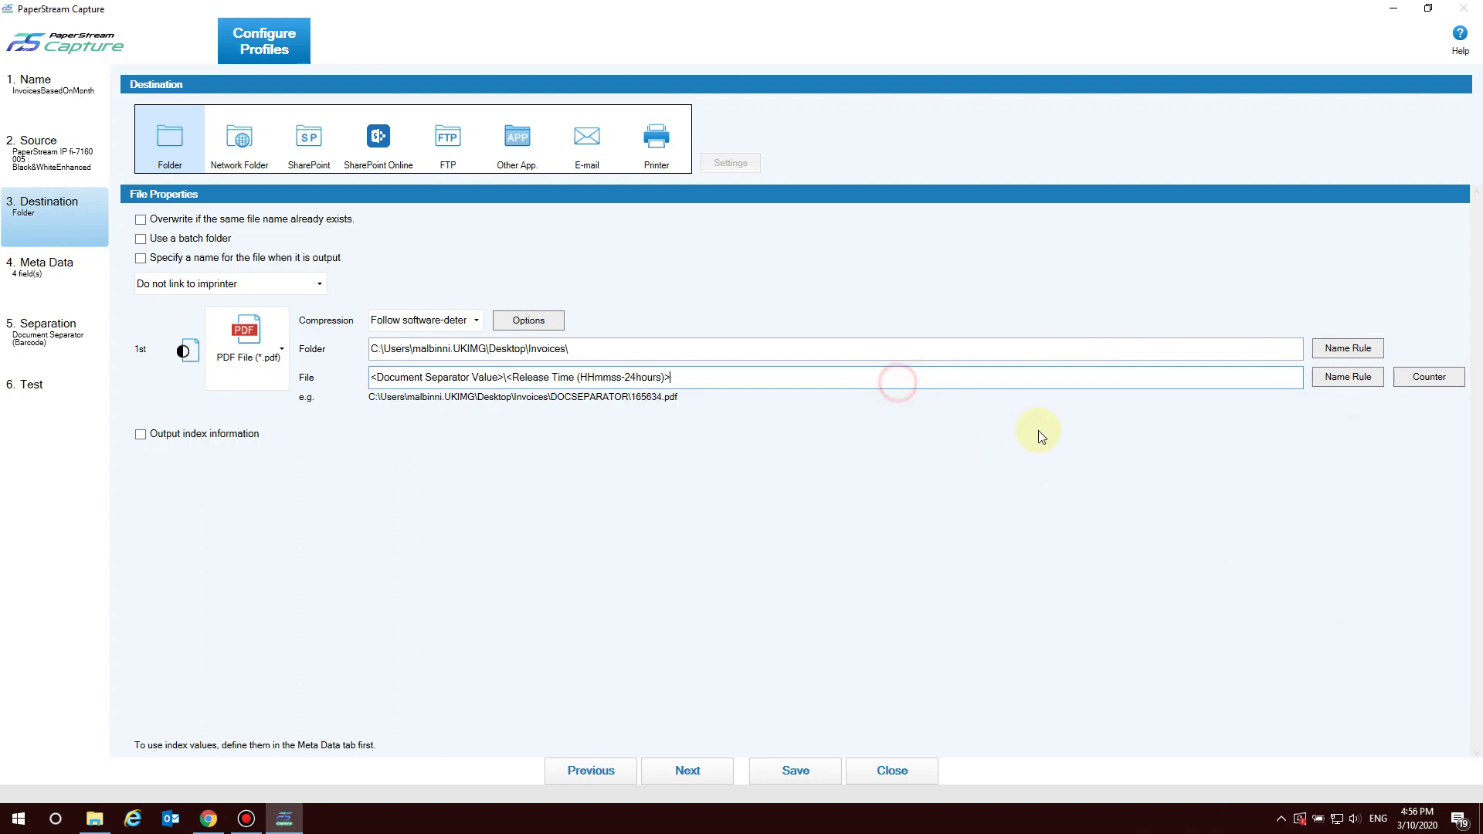
- Append the Document Counter to the file name rule, separated from the Release Time by an underscore
click(1364, 377)
click(1376, 466)
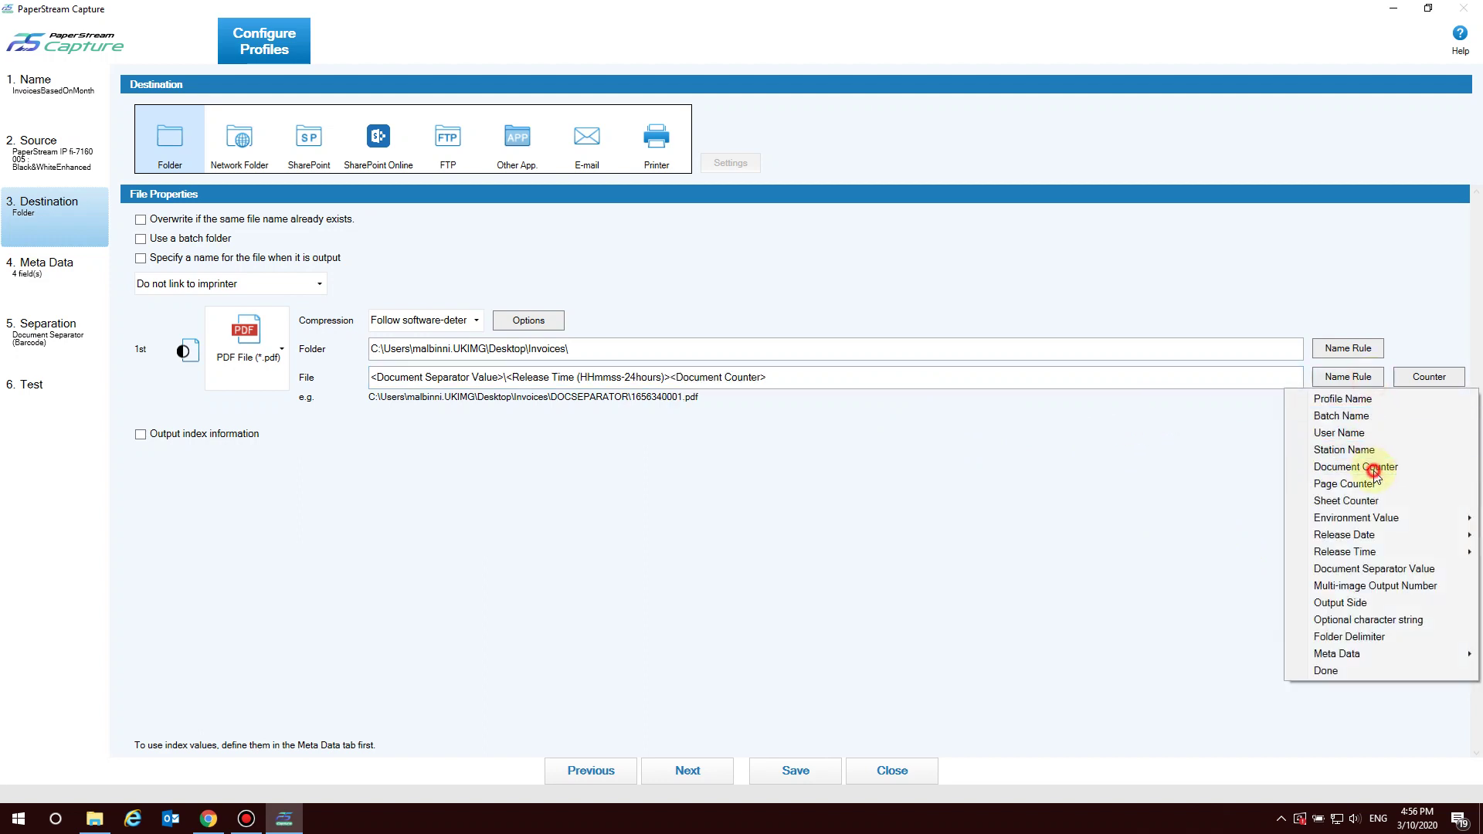
click(669, 377)
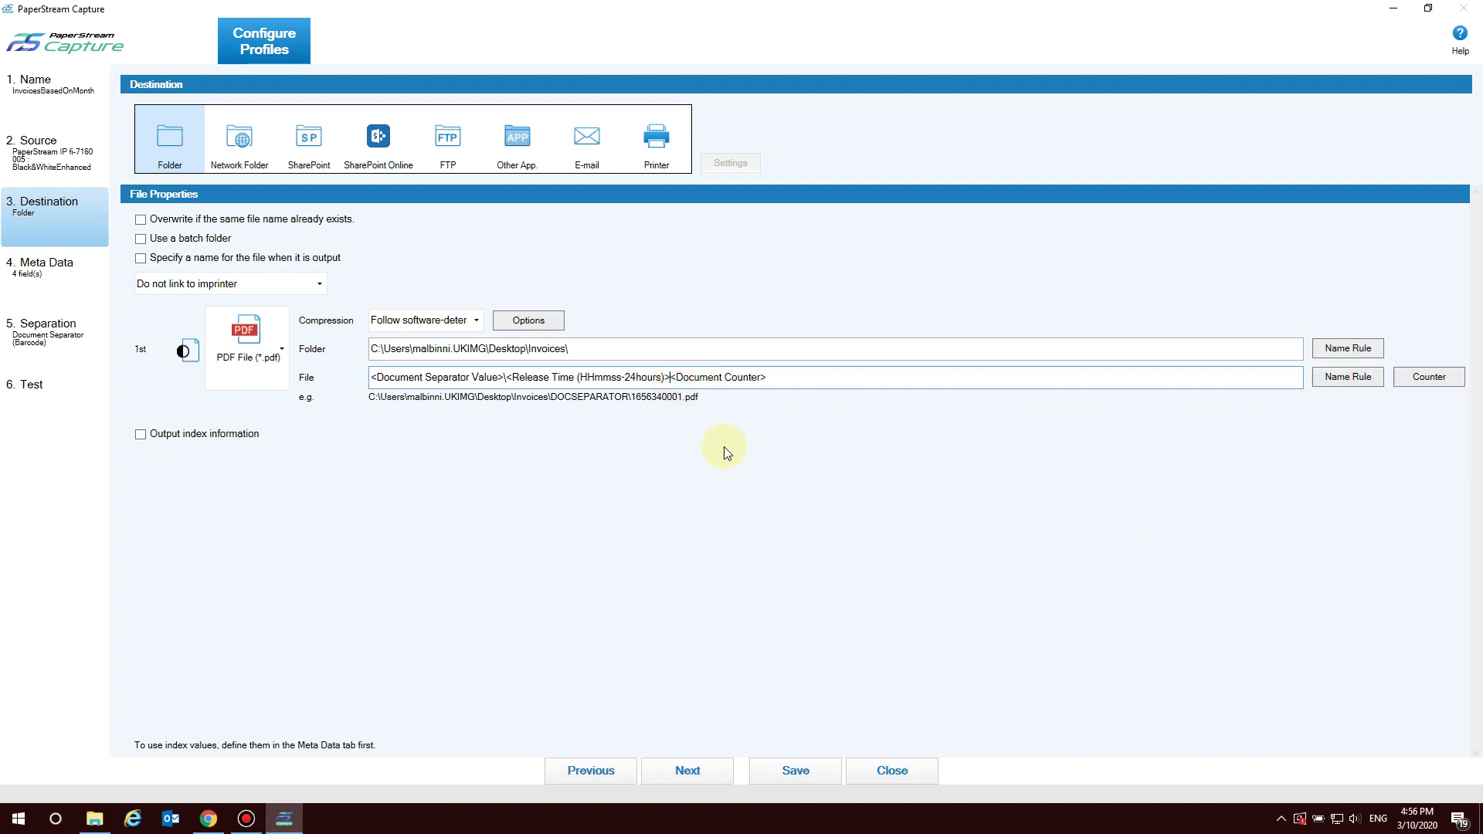
text(_)
- Enable index information output and set the index file format to CSV
click(141, 436)
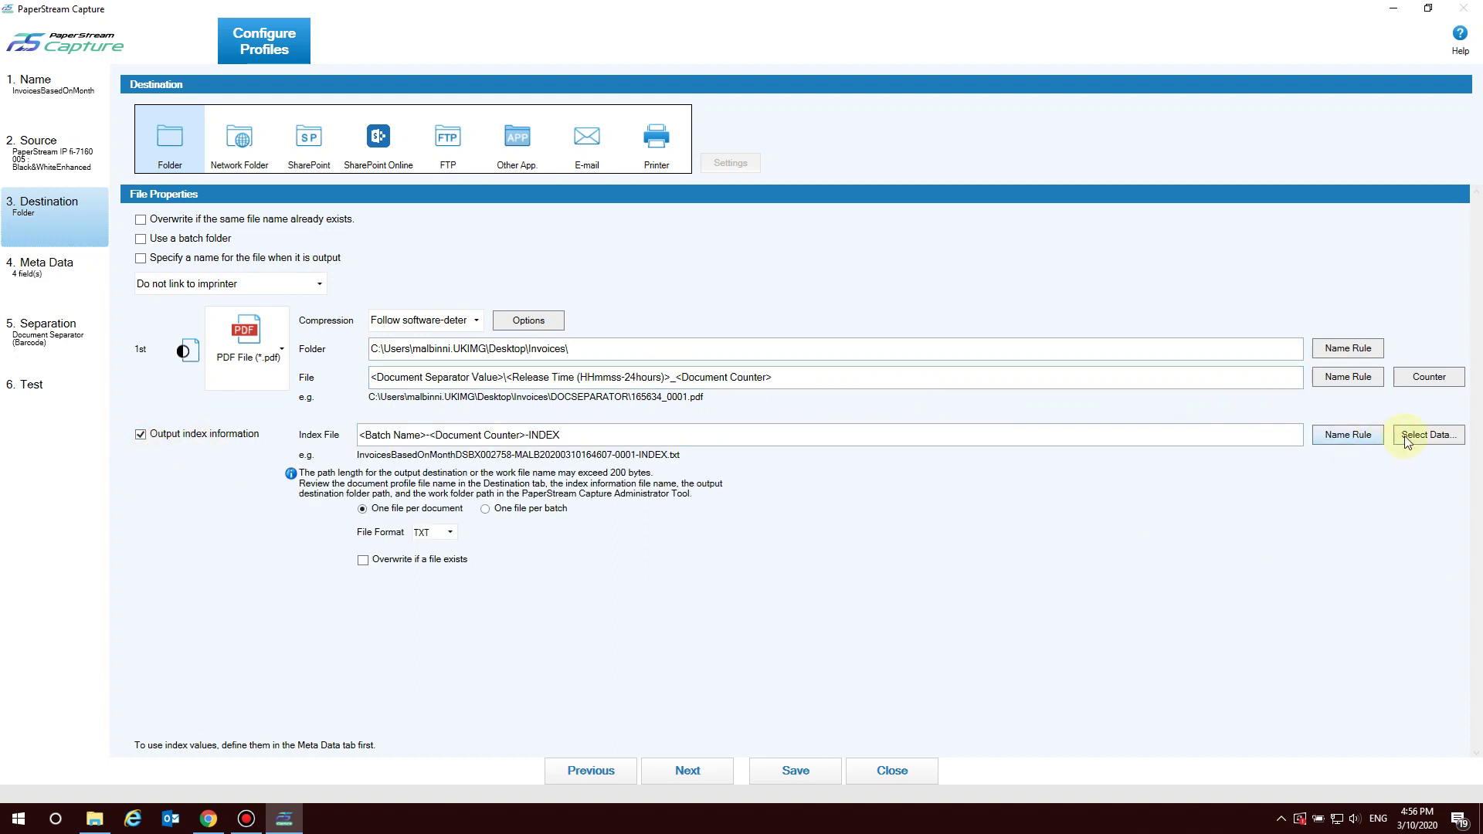
click(448, 533)
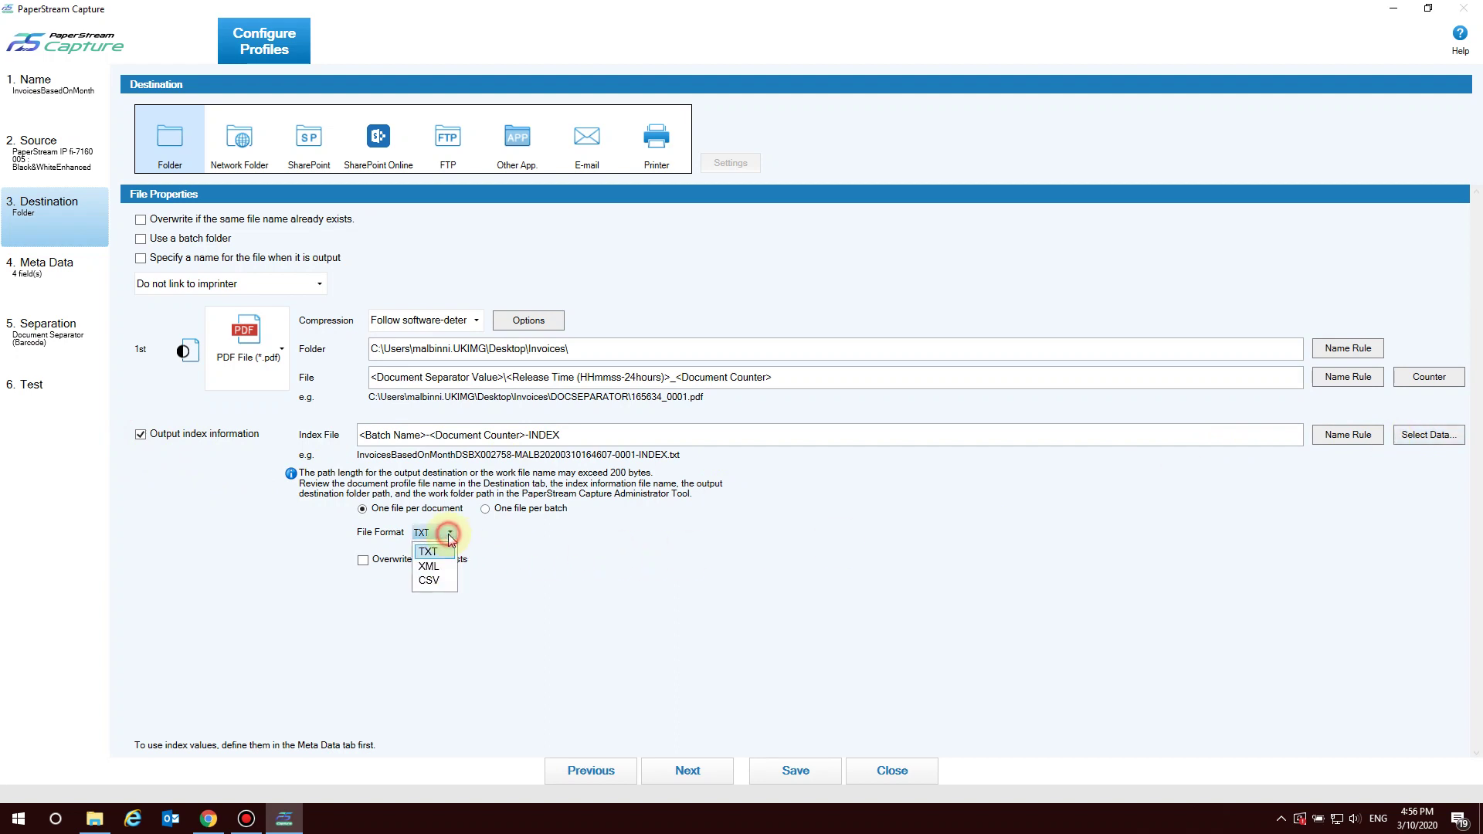
click(450, 581)
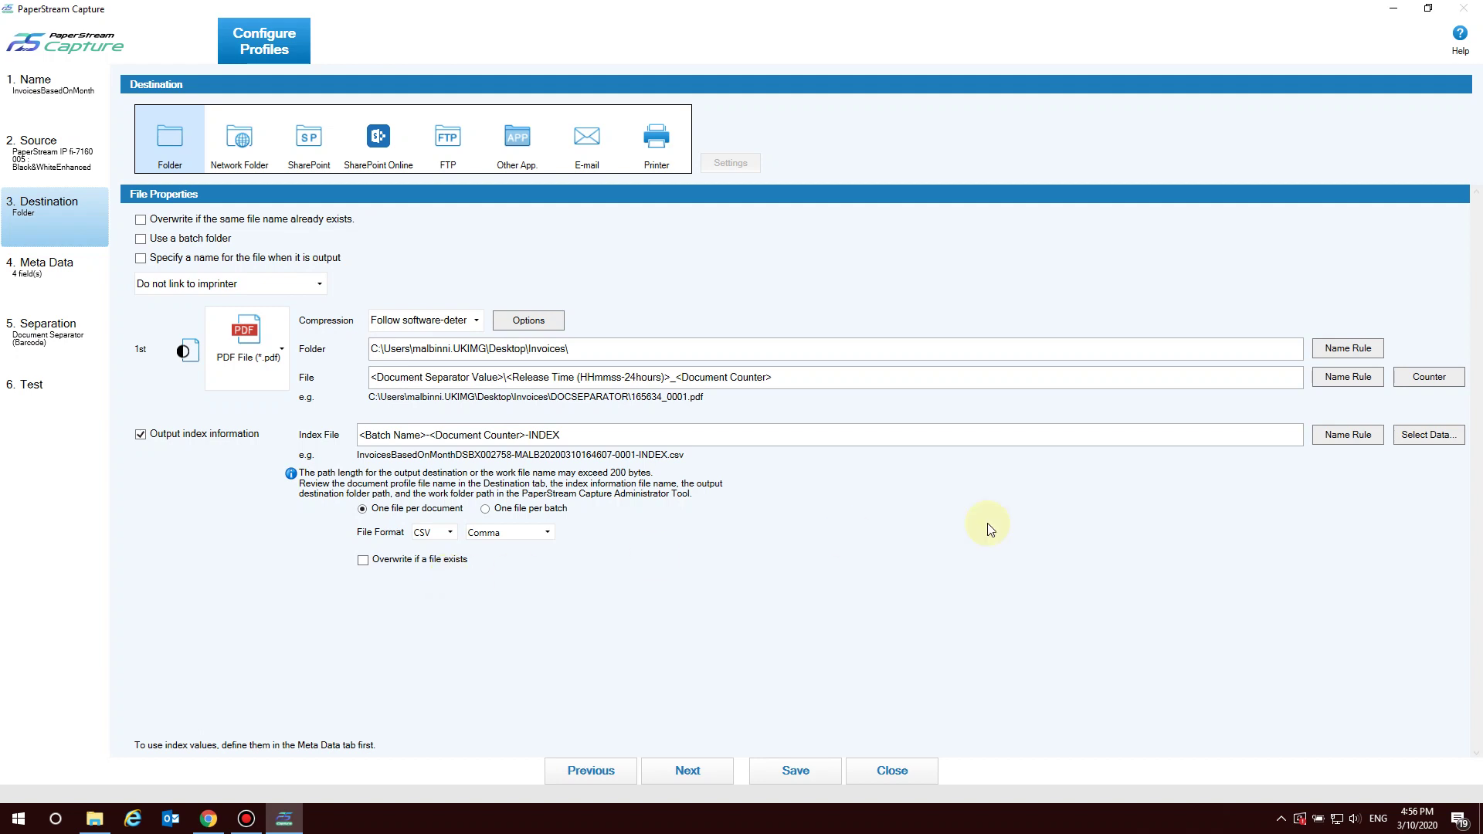
- Remove all default entries from the applied settings in the index list options
click(1406, 438)
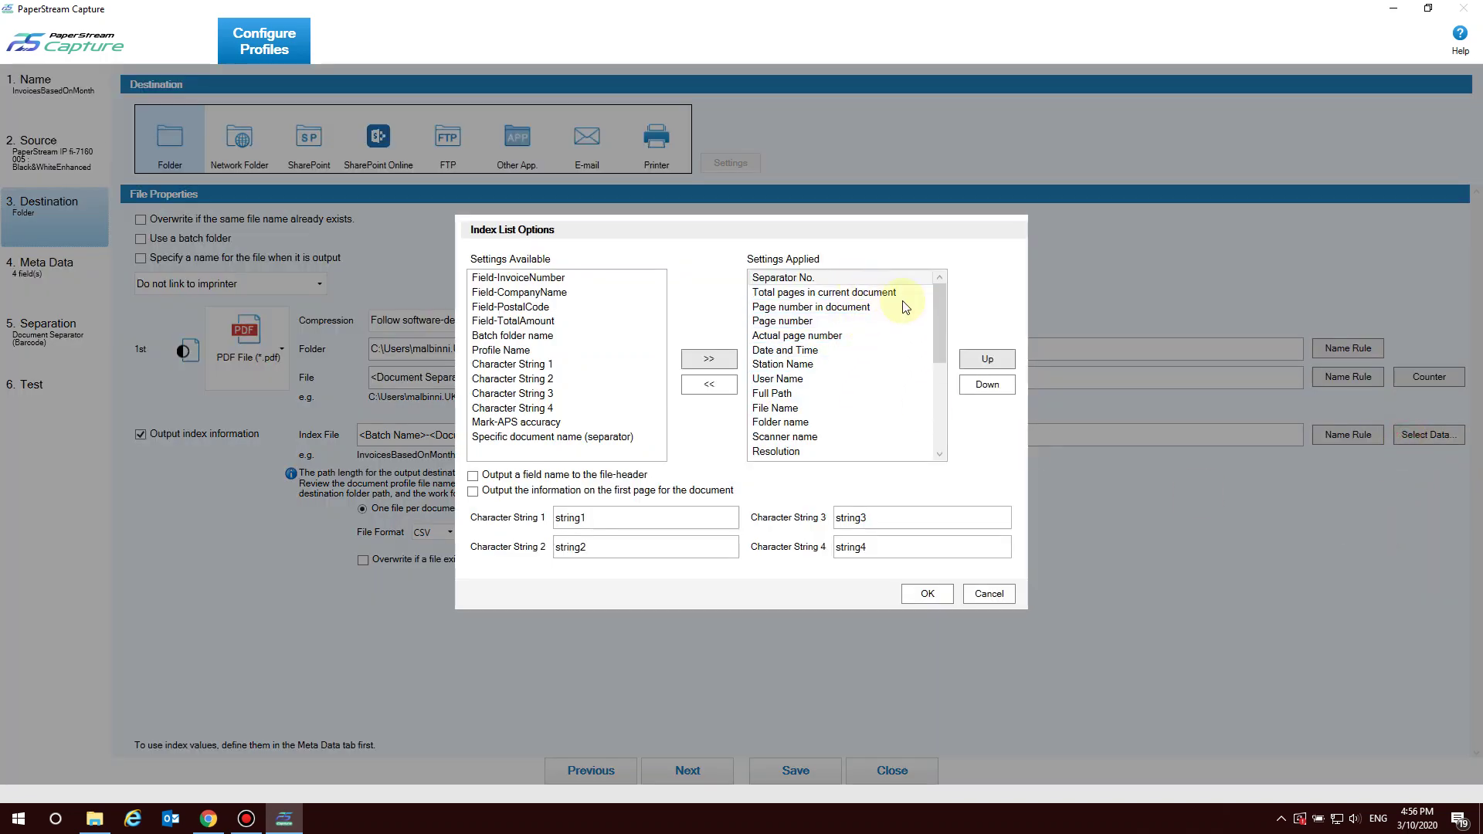
click(840, 453)
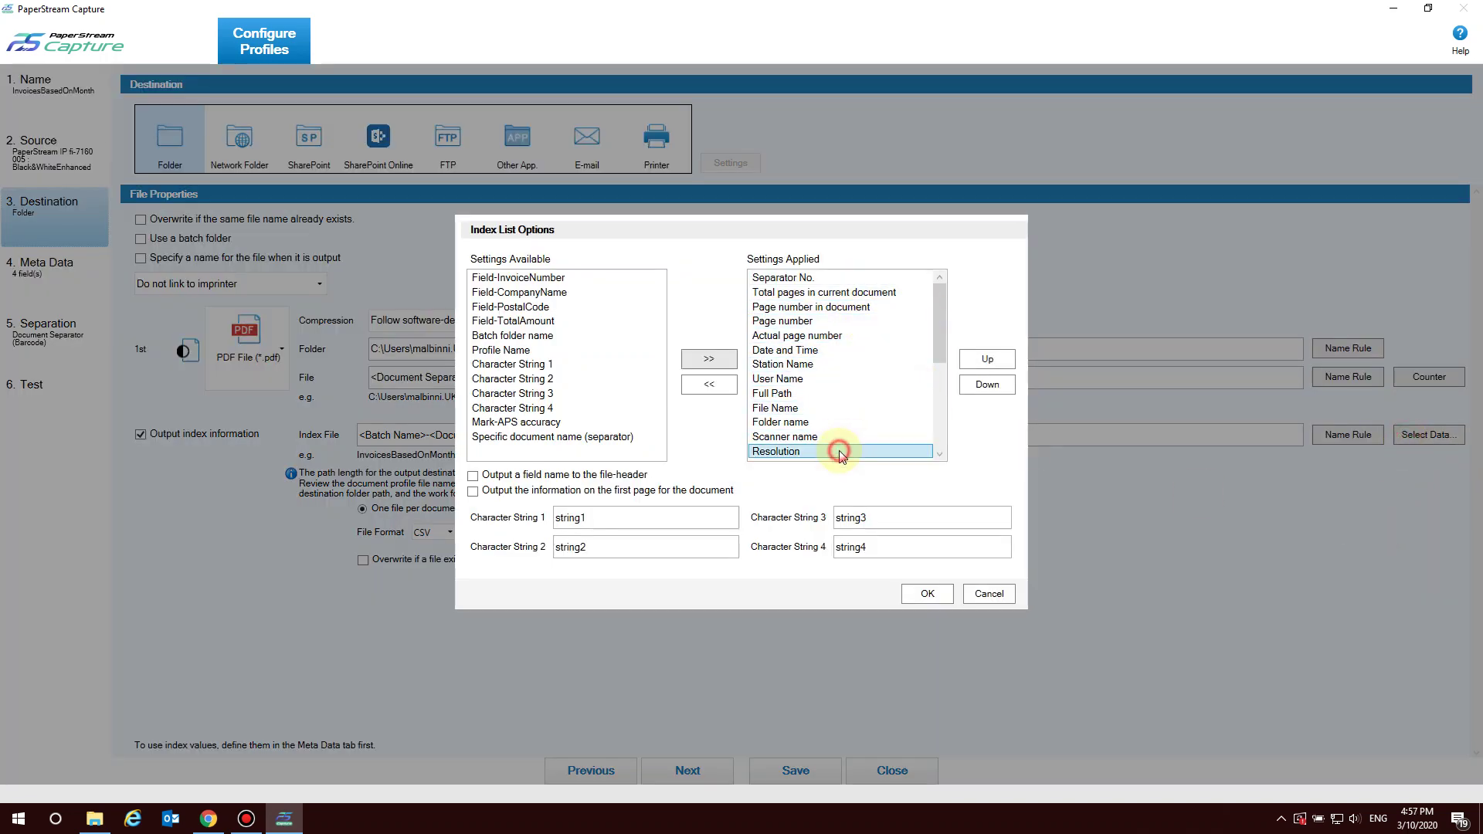
key(ctrl+a)
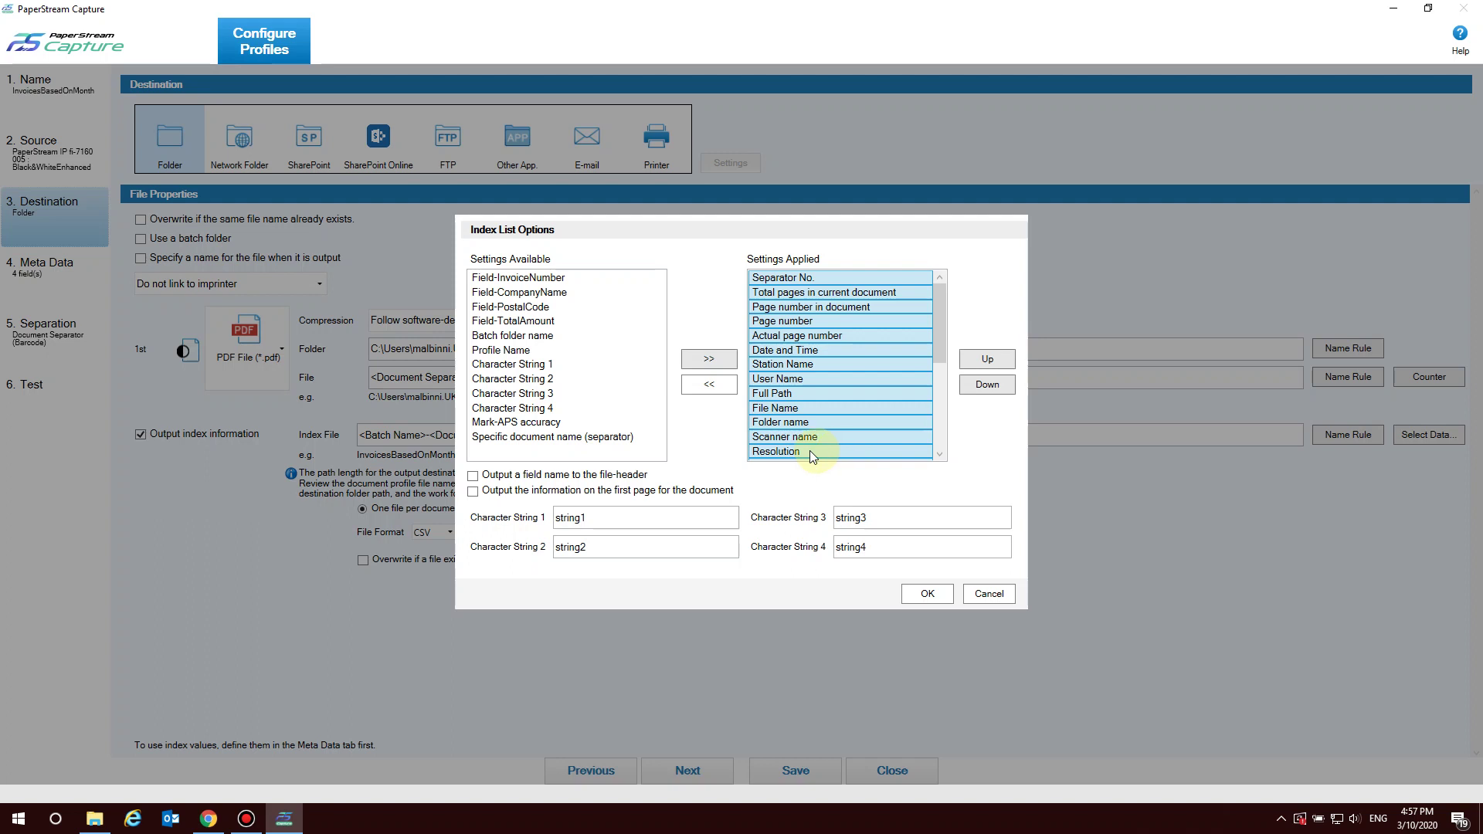
click(708, 387)
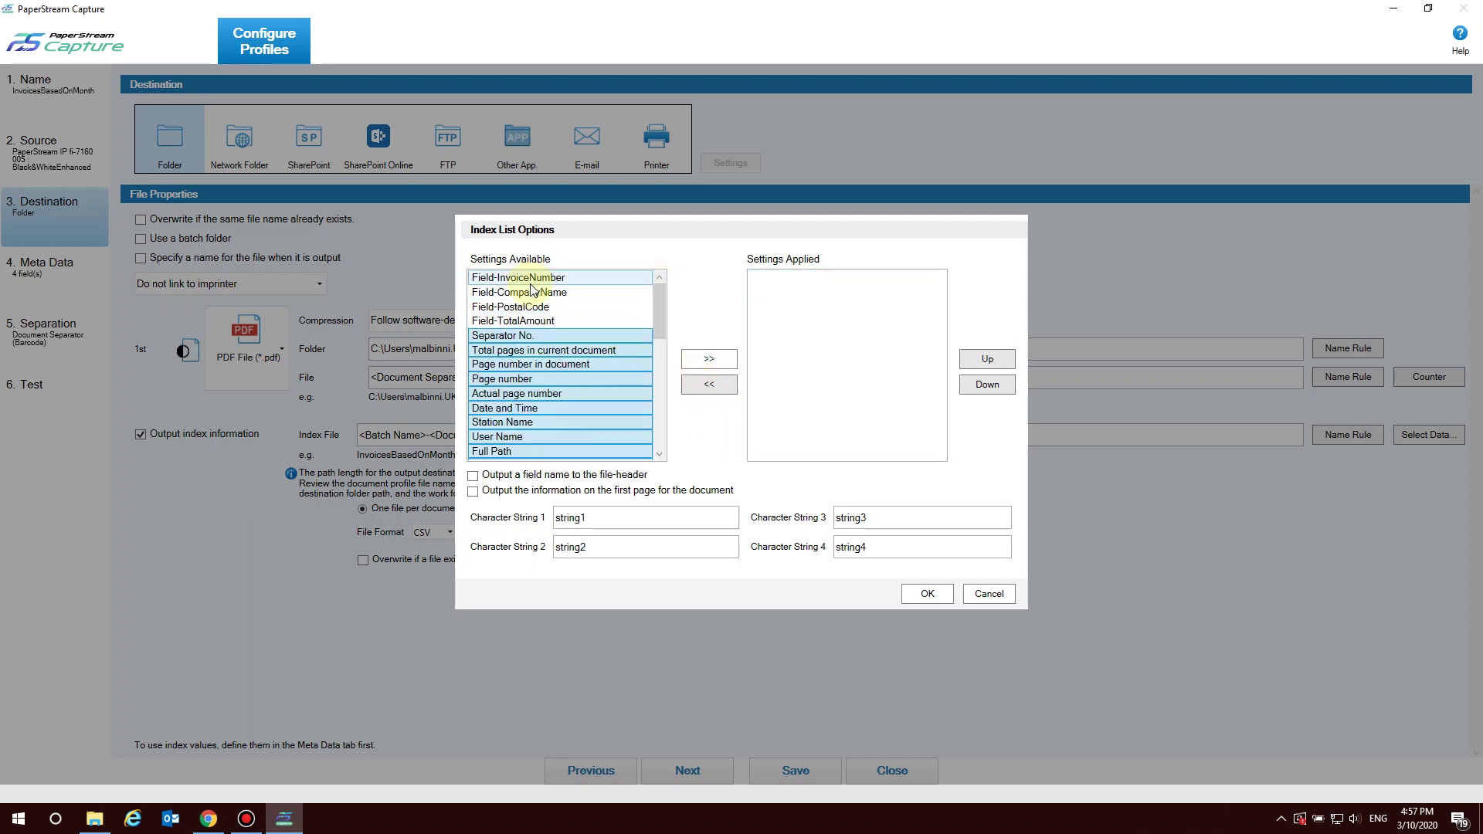
- Apply InvoiceNumber, CompanyName, PostalCode, TotalAmount, Date and Time, Full Path and File Name to the index list, and output field names in the file header
click(557, 283)
ctrl+click(559, 294)
ctrl+click(568, 307)
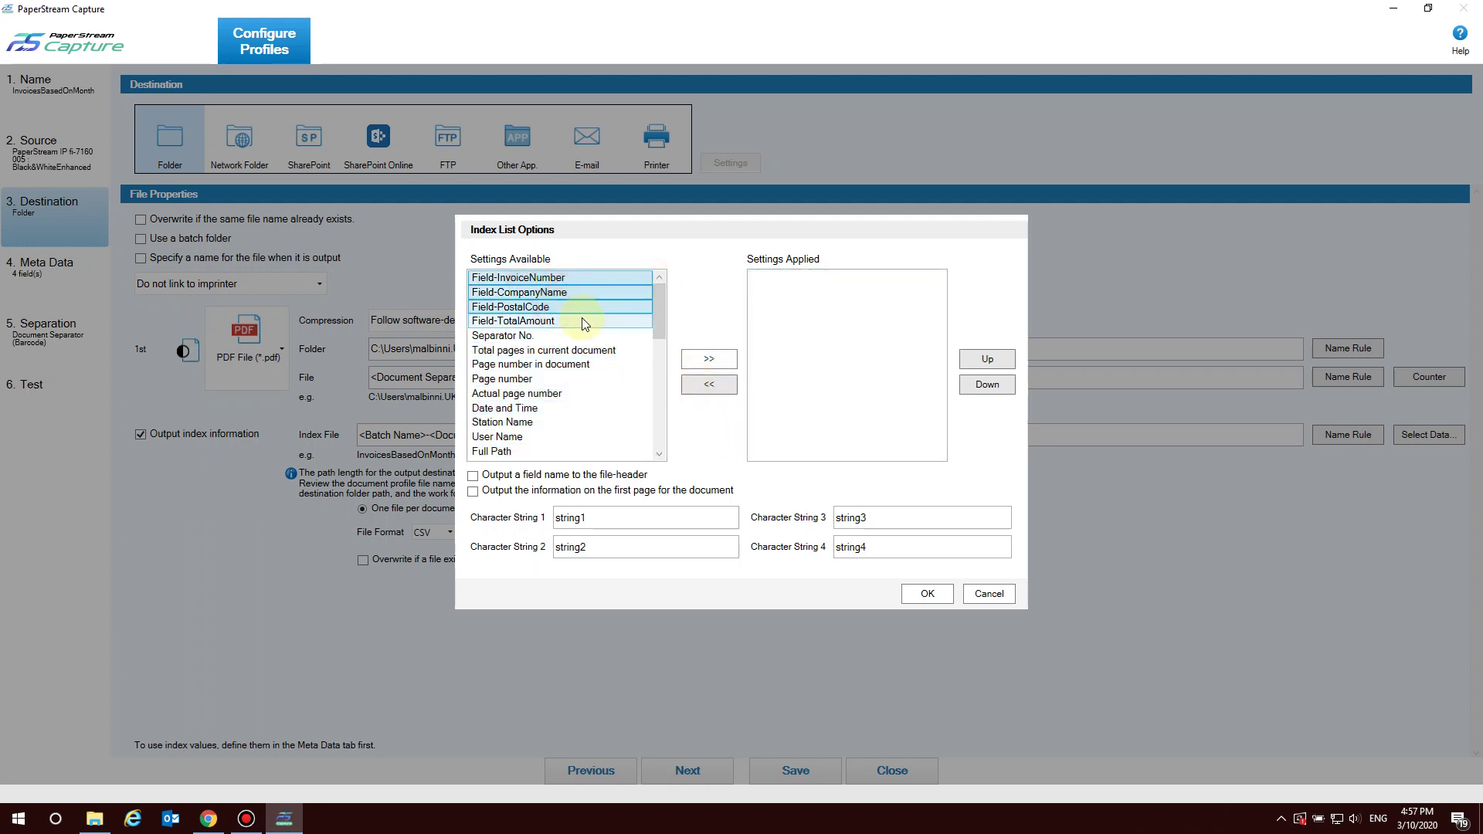
ctrl+click(582, 321)
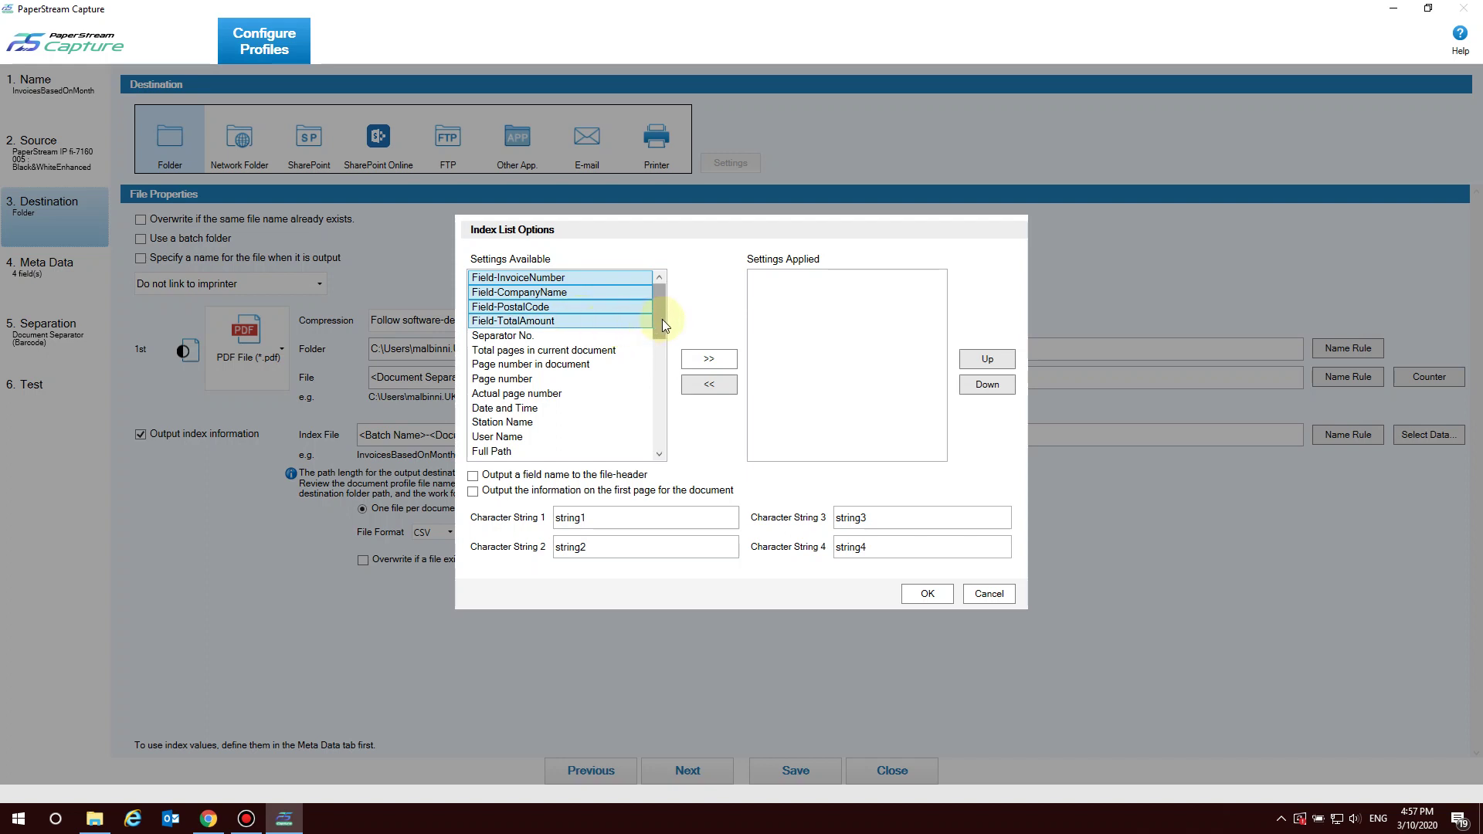
mouse_move(661, 318)
mouse_down()
mouse_move(660, 436)
mouse_move(664, 300)
mouse_move(664, 323)
mouse_up()
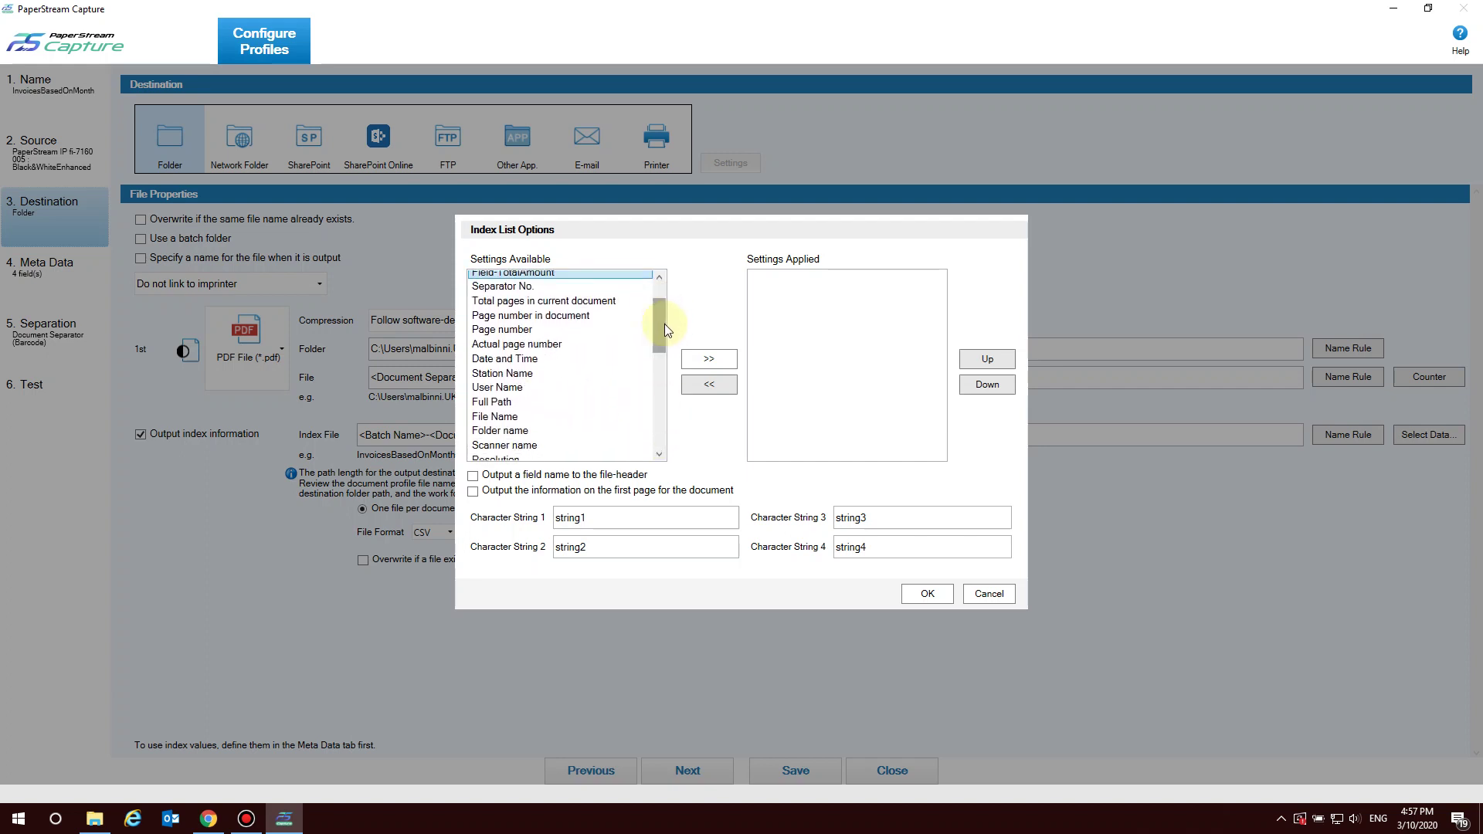
click(545, 360)
drag(660, 326, 660, 342)
ctrl+click(525, 356)
ctrl+click(536, 372)
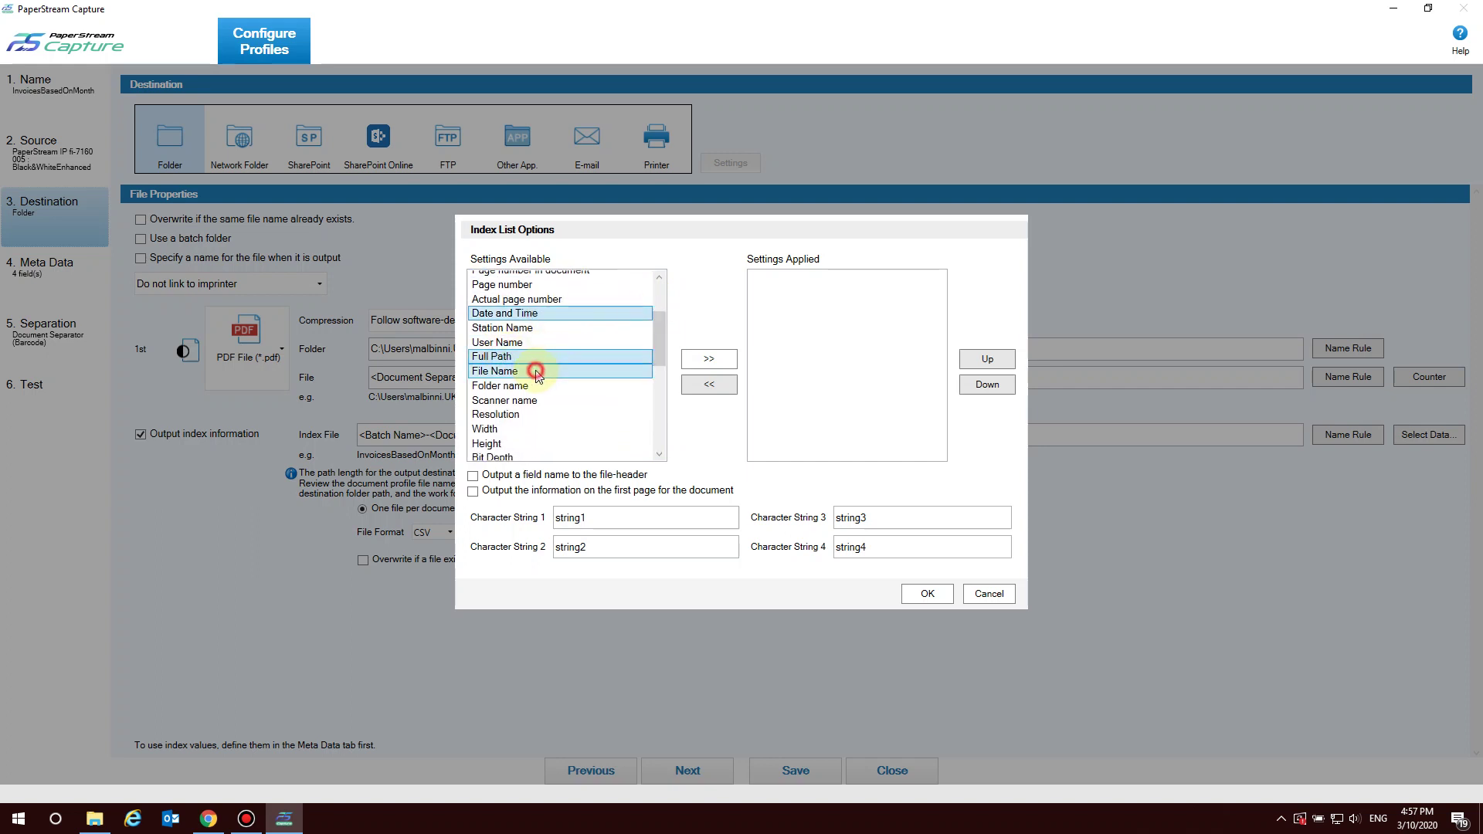
click(708, 362)
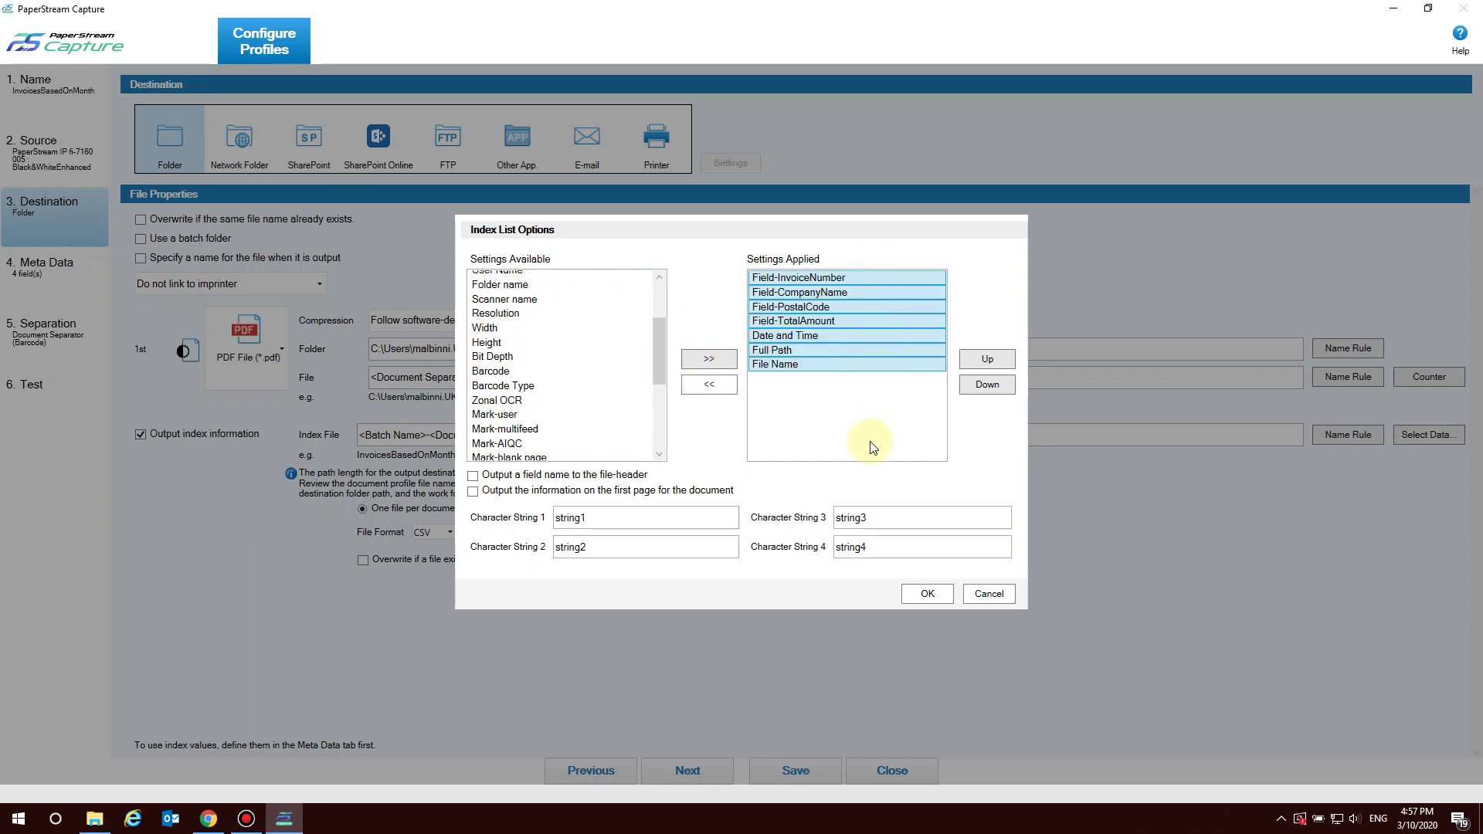
click(473, 477)
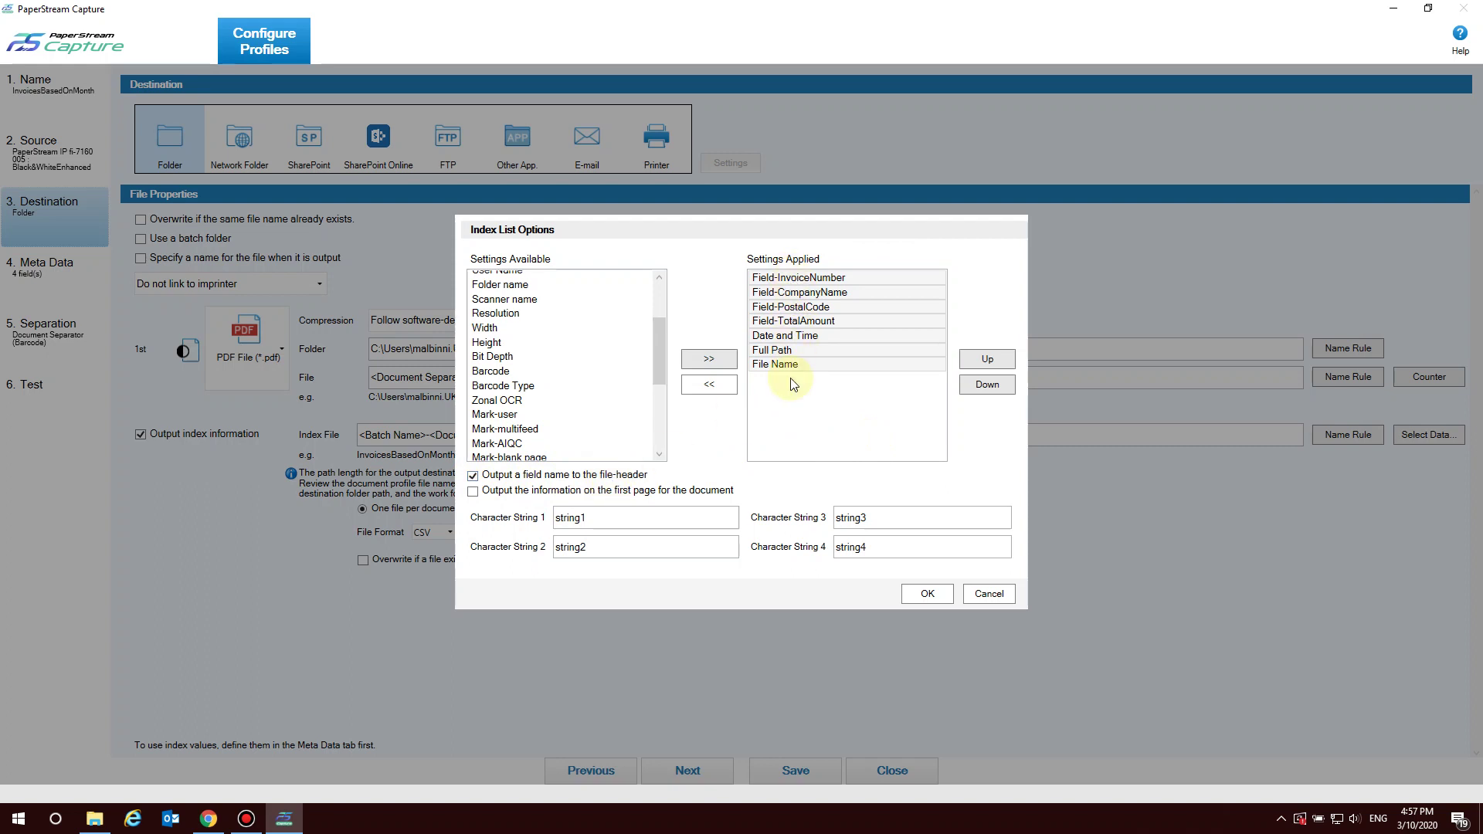
click(927, 594)
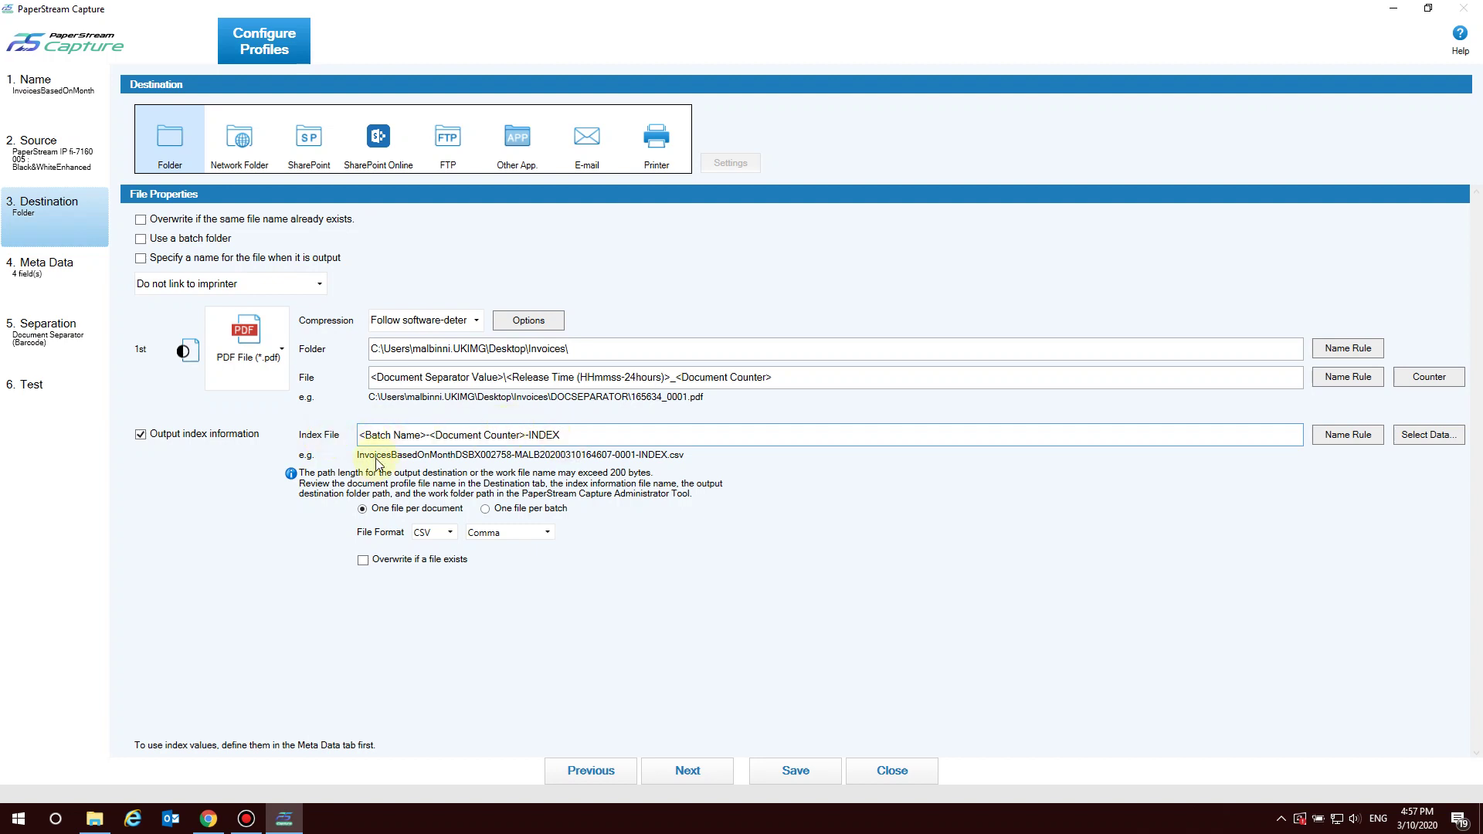
- Save and close the InvoicesBasedOnMonth profile and return to the scan screen
click(701, 767)
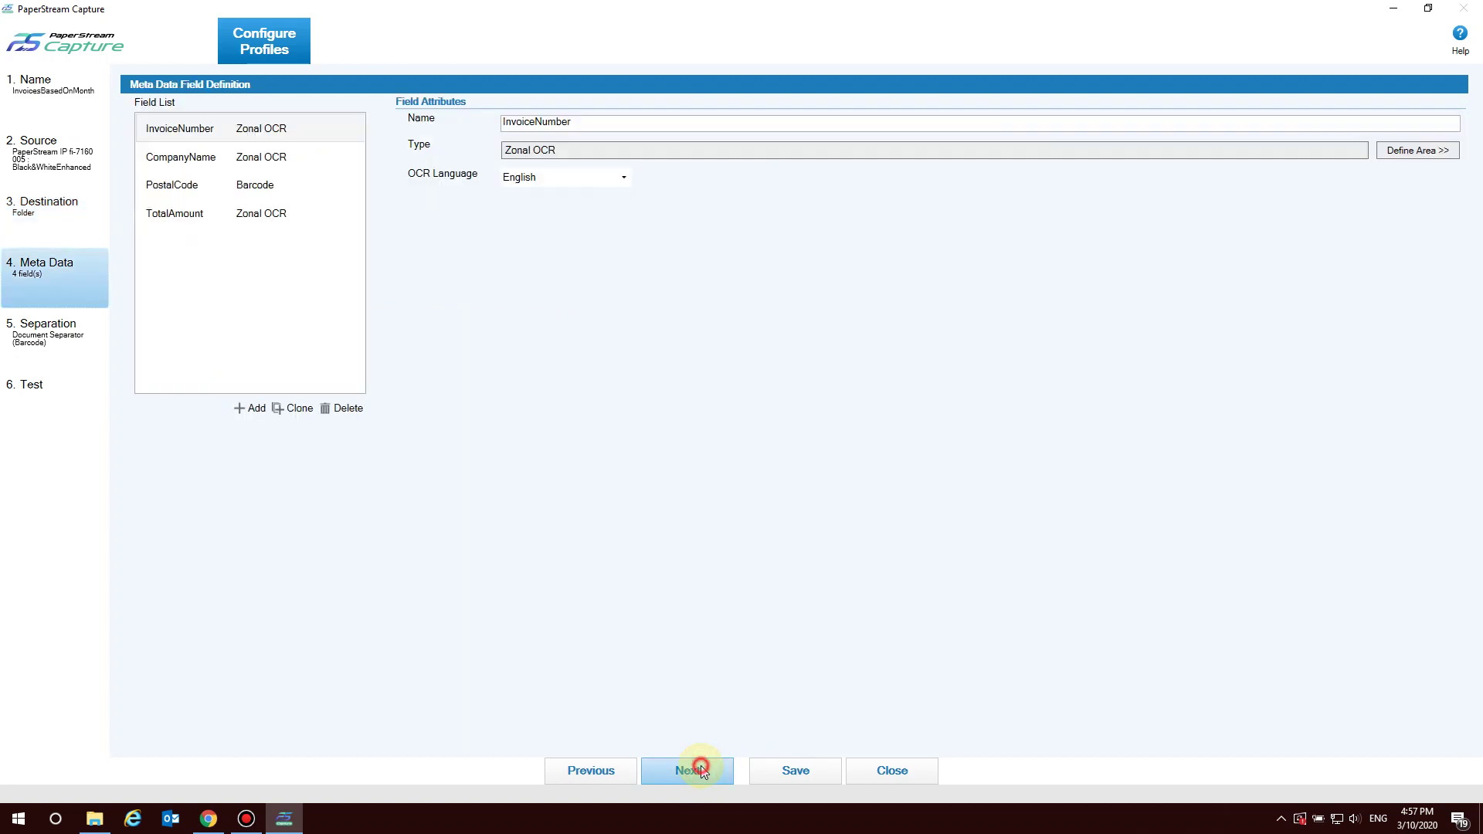
click(702, 767)
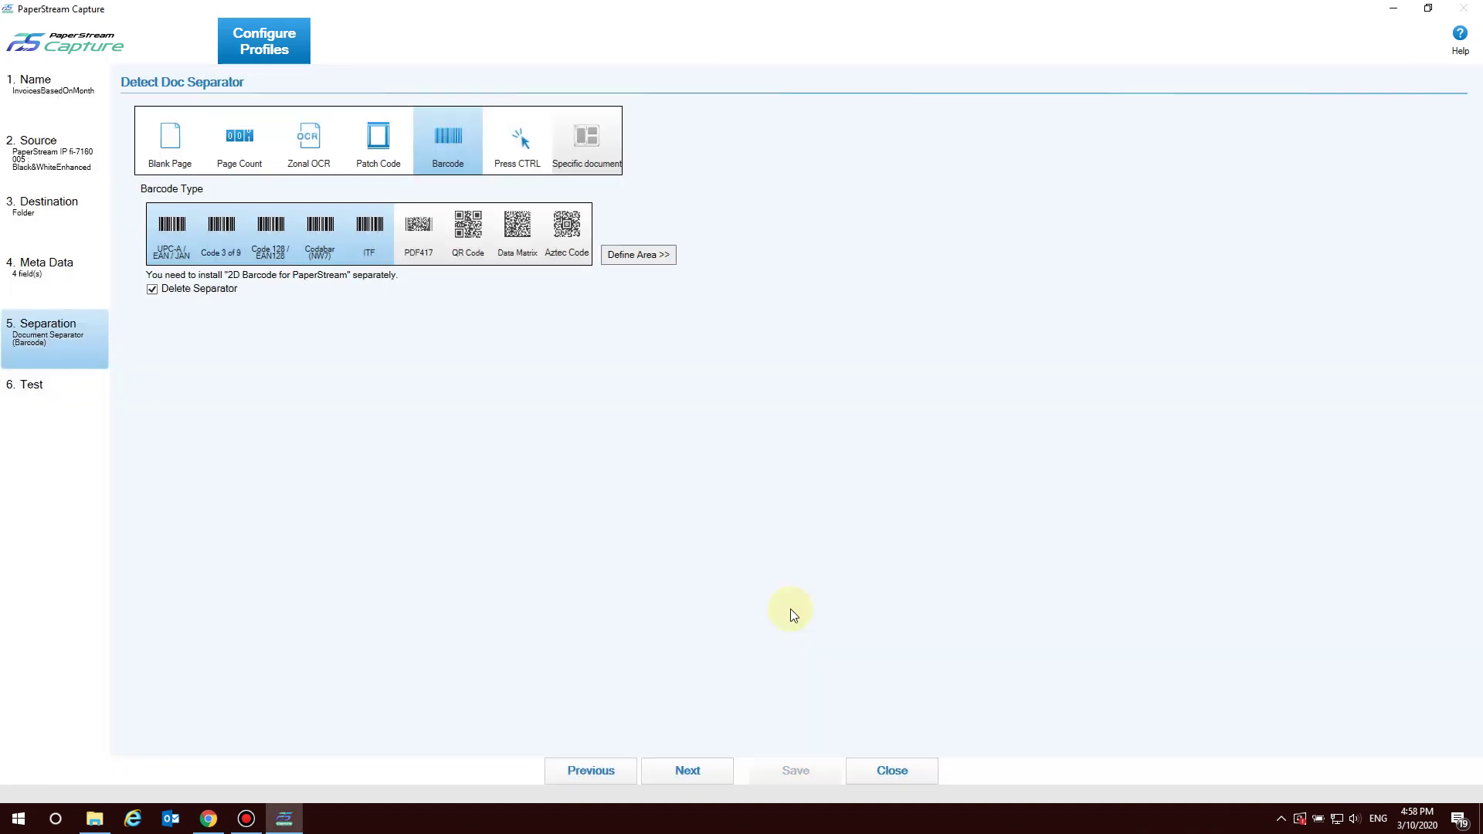
click(881, 769)
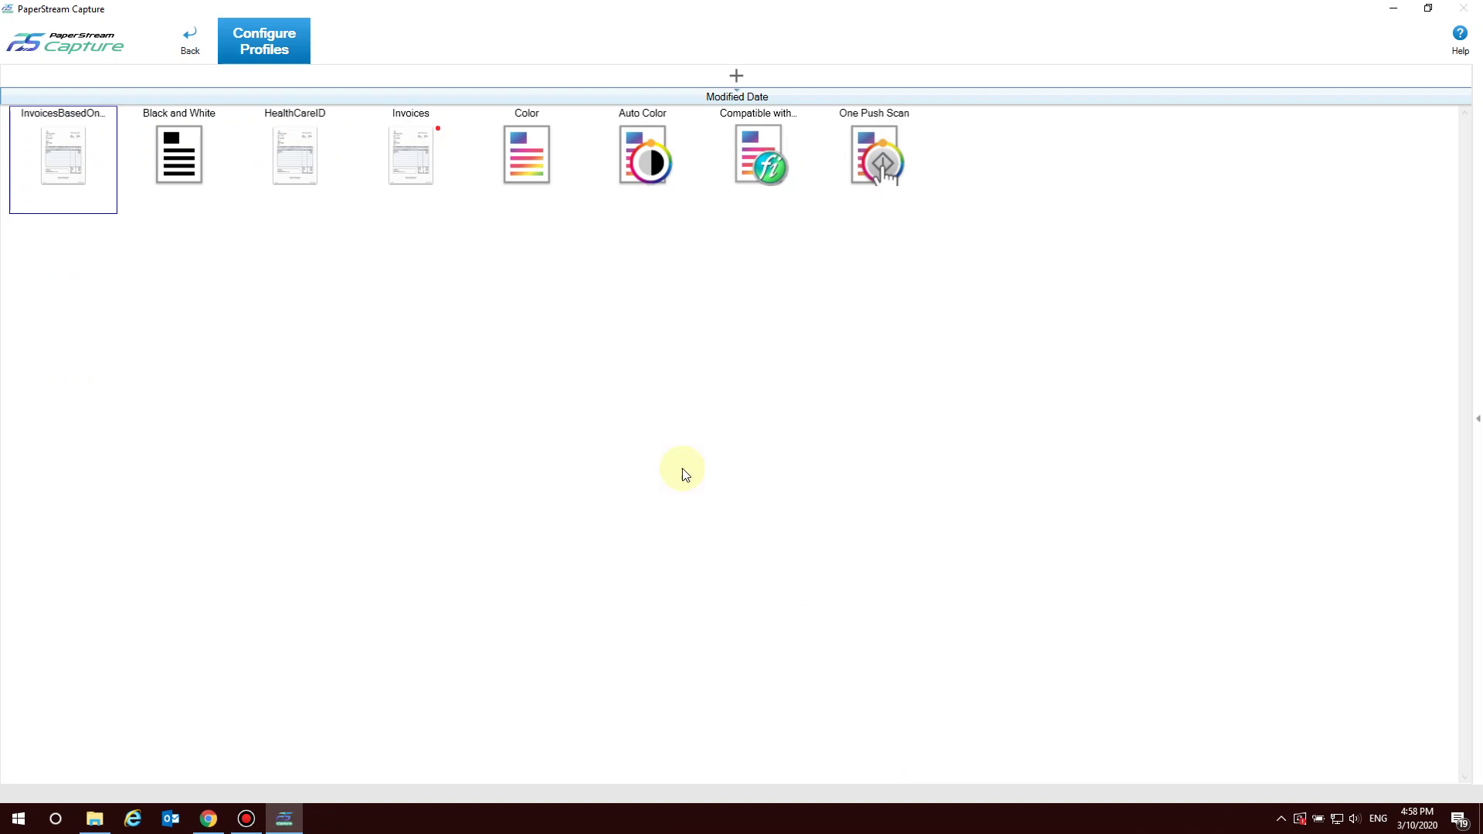
click(189, 42)
- Scan the invoice batch with the InvoicesBasedOnMonth profile and show it in All-In-One view
mouse_move(65, 122)
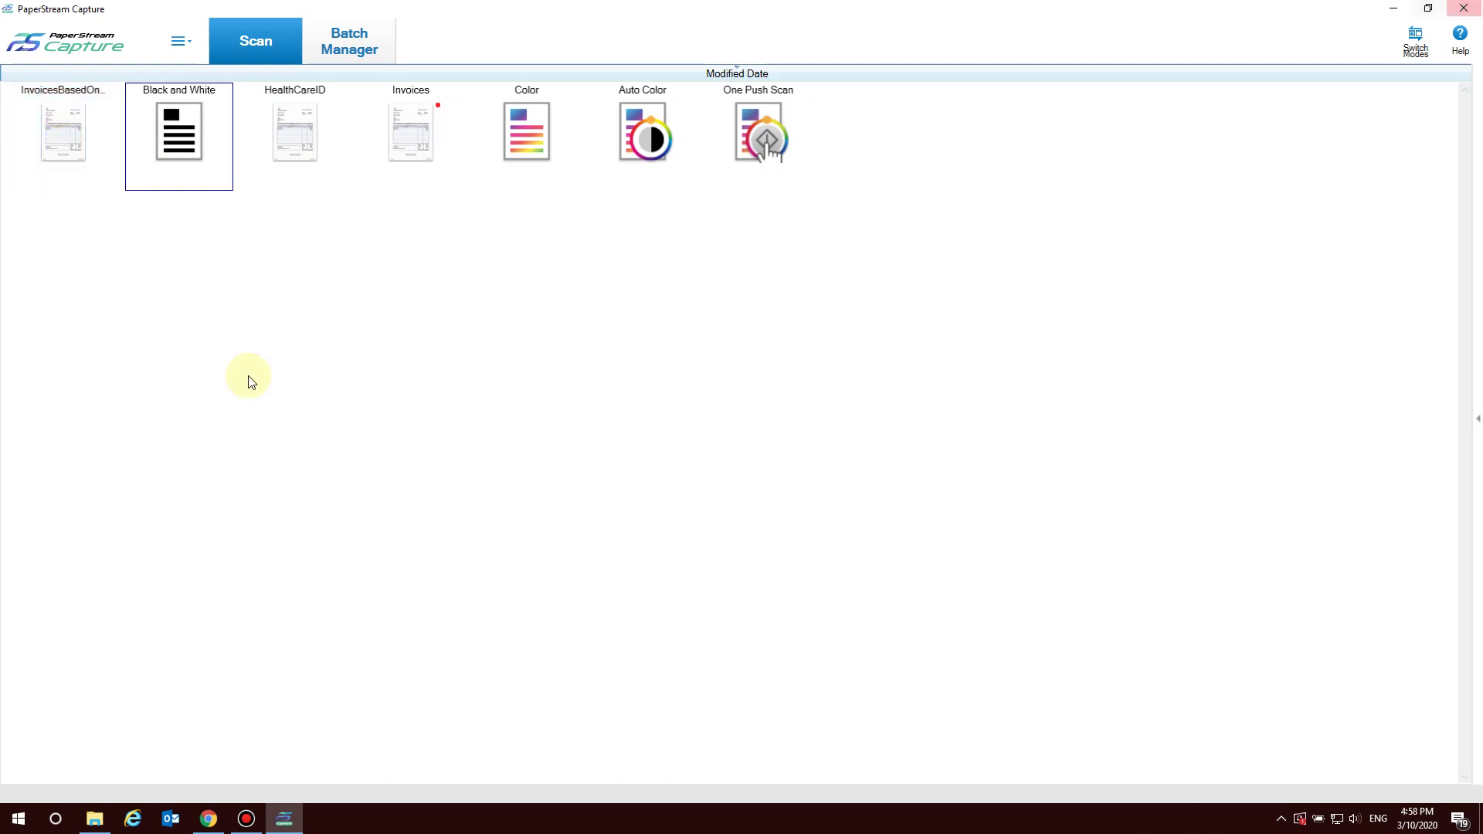
click(74, 124)
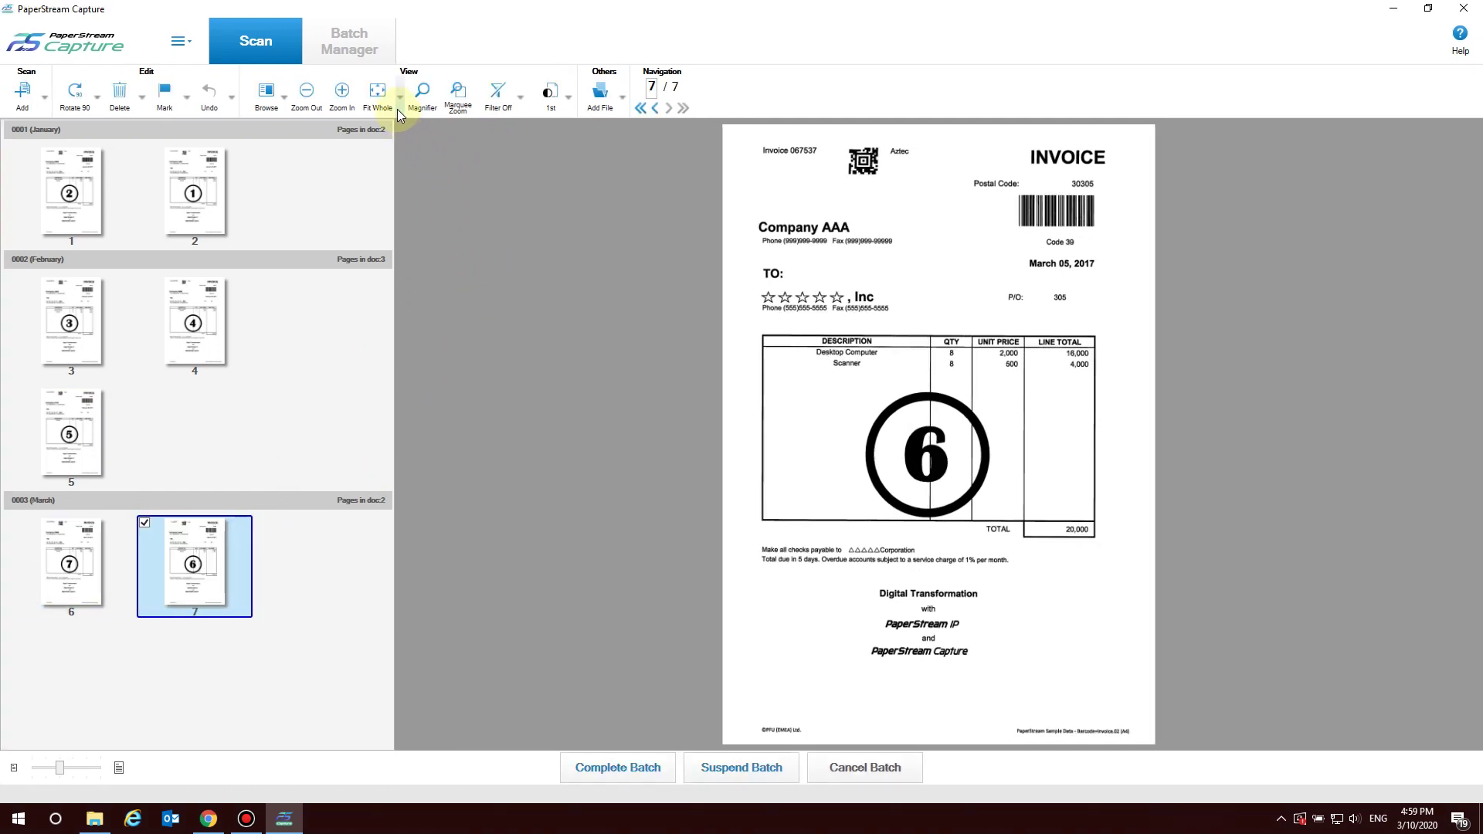
click(285, 100)
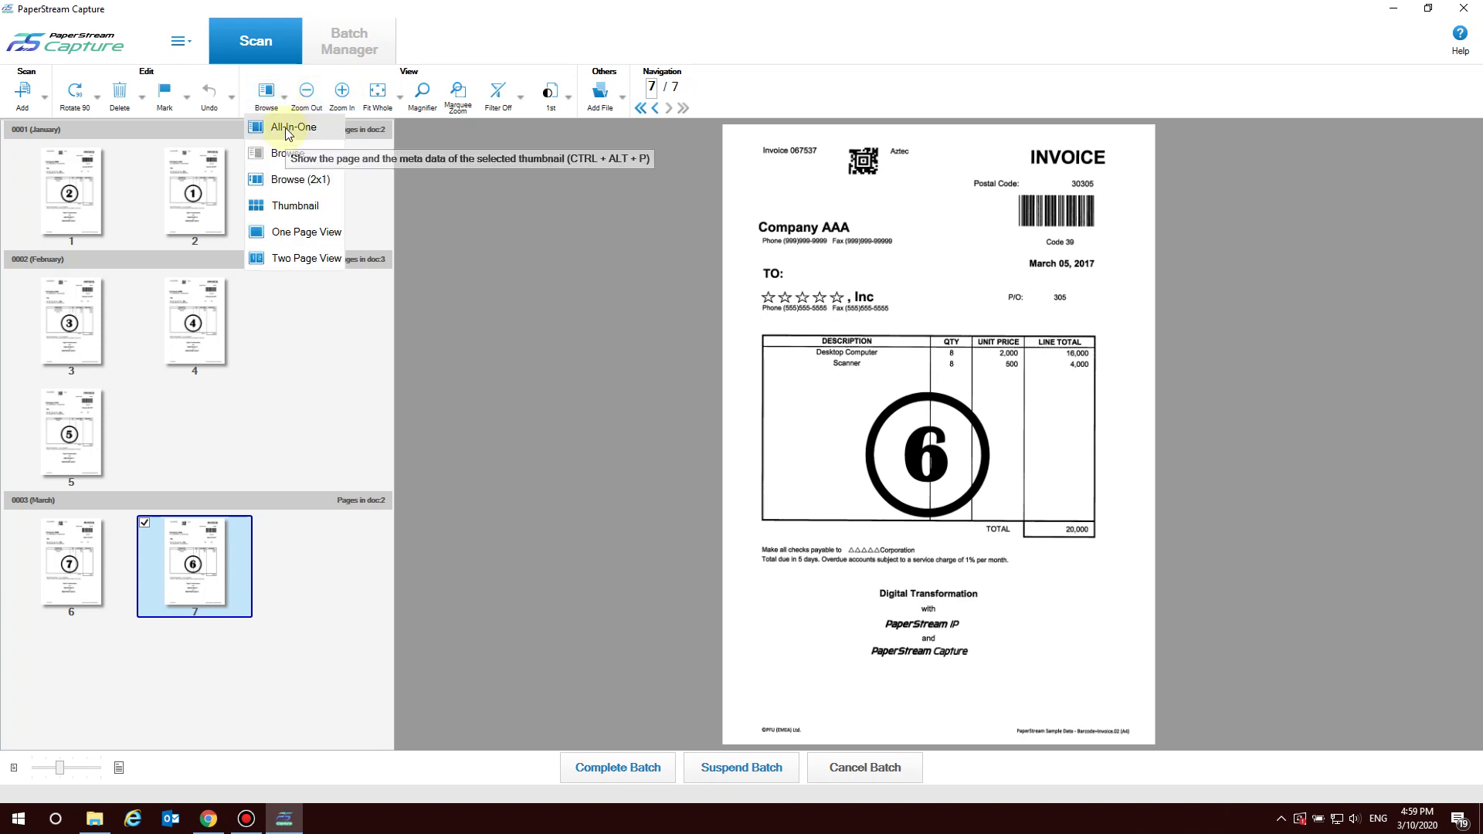
click(286, 127)
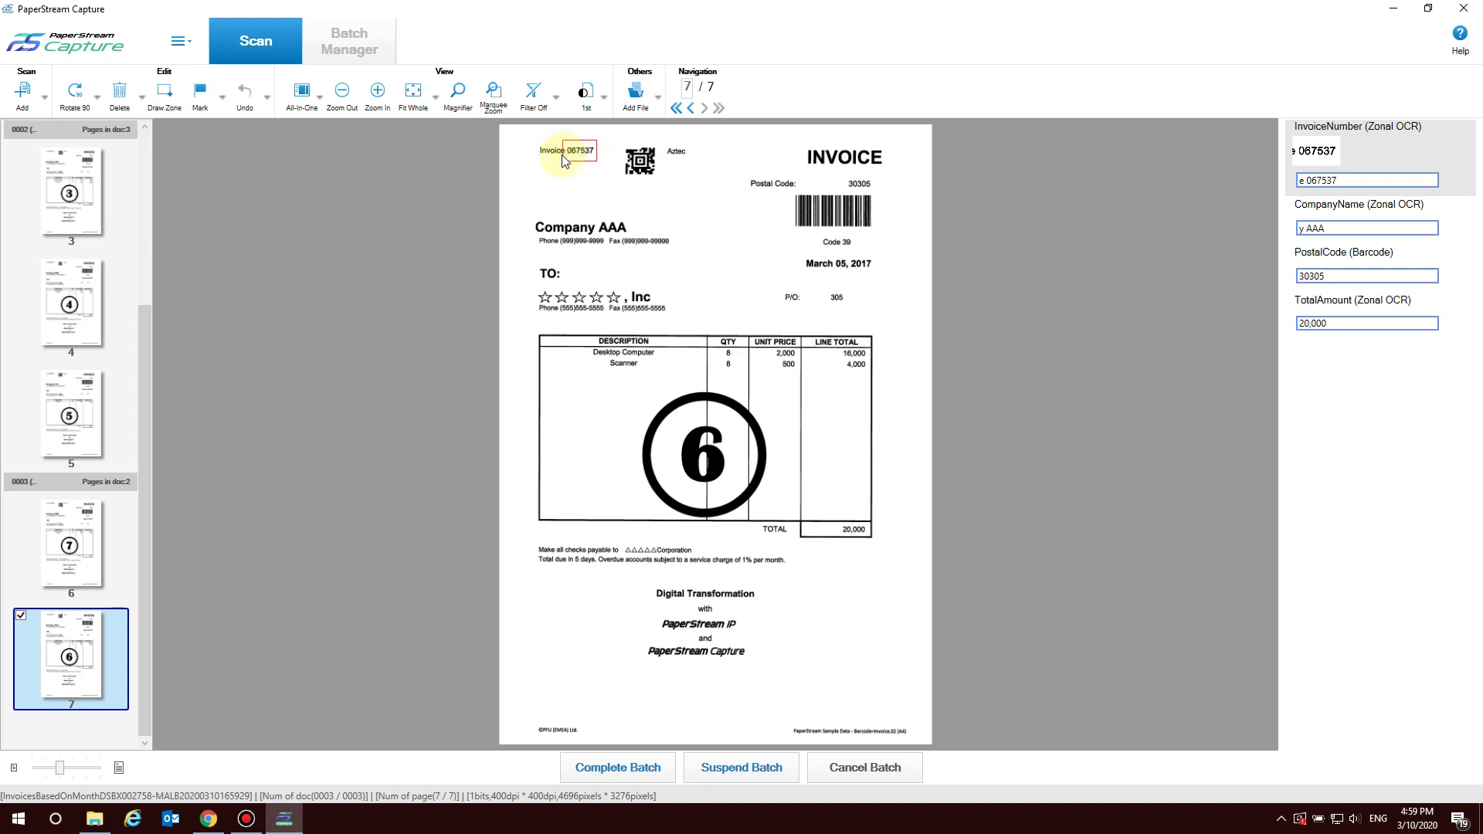
- Delete the stray leading "e" from InvoiceNumber and the stray leading "y" from CompanyName on page 7
click(1307, 180)
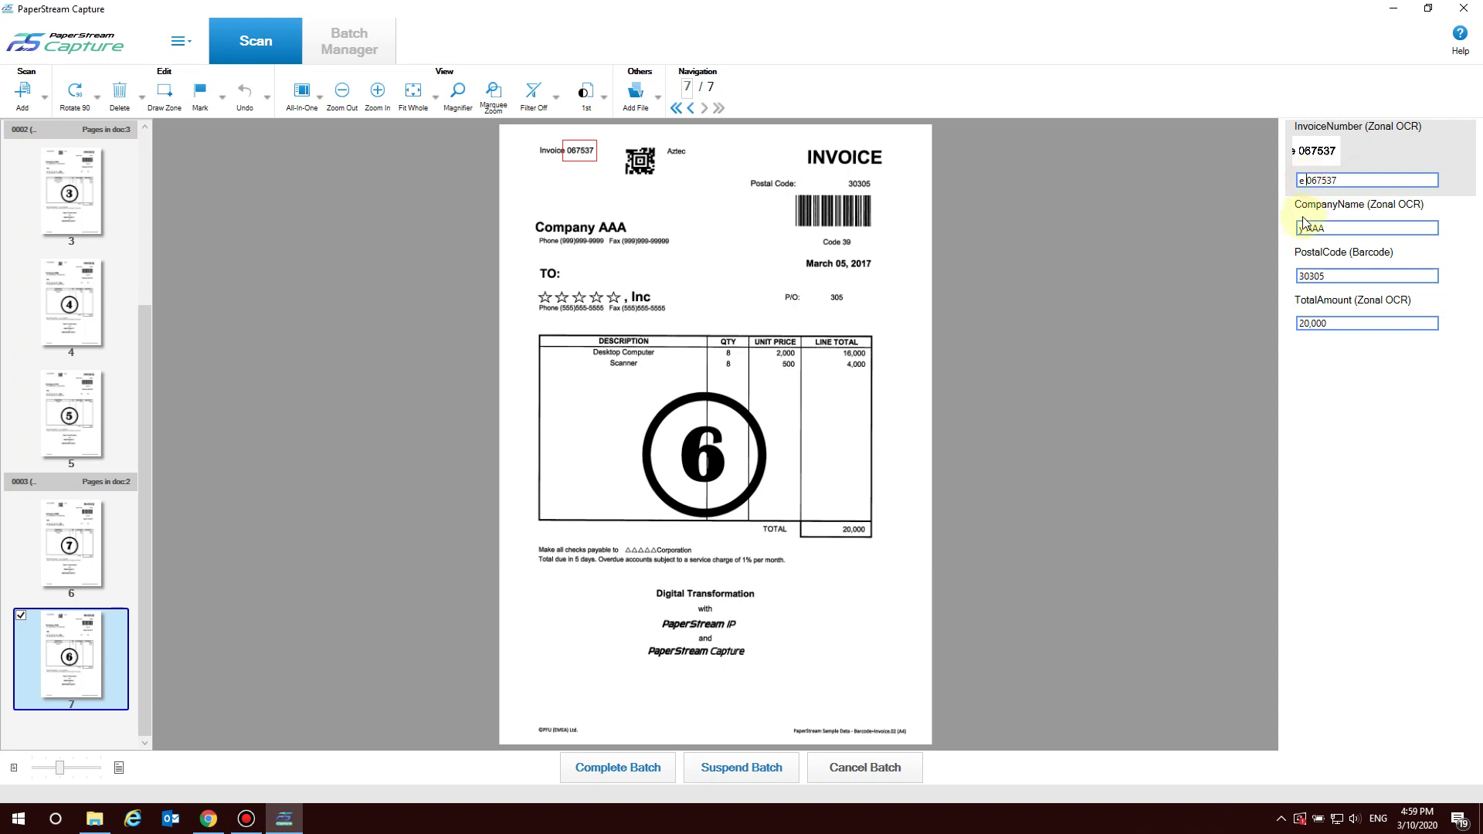
key(BackSpace)
key(BackSpace)
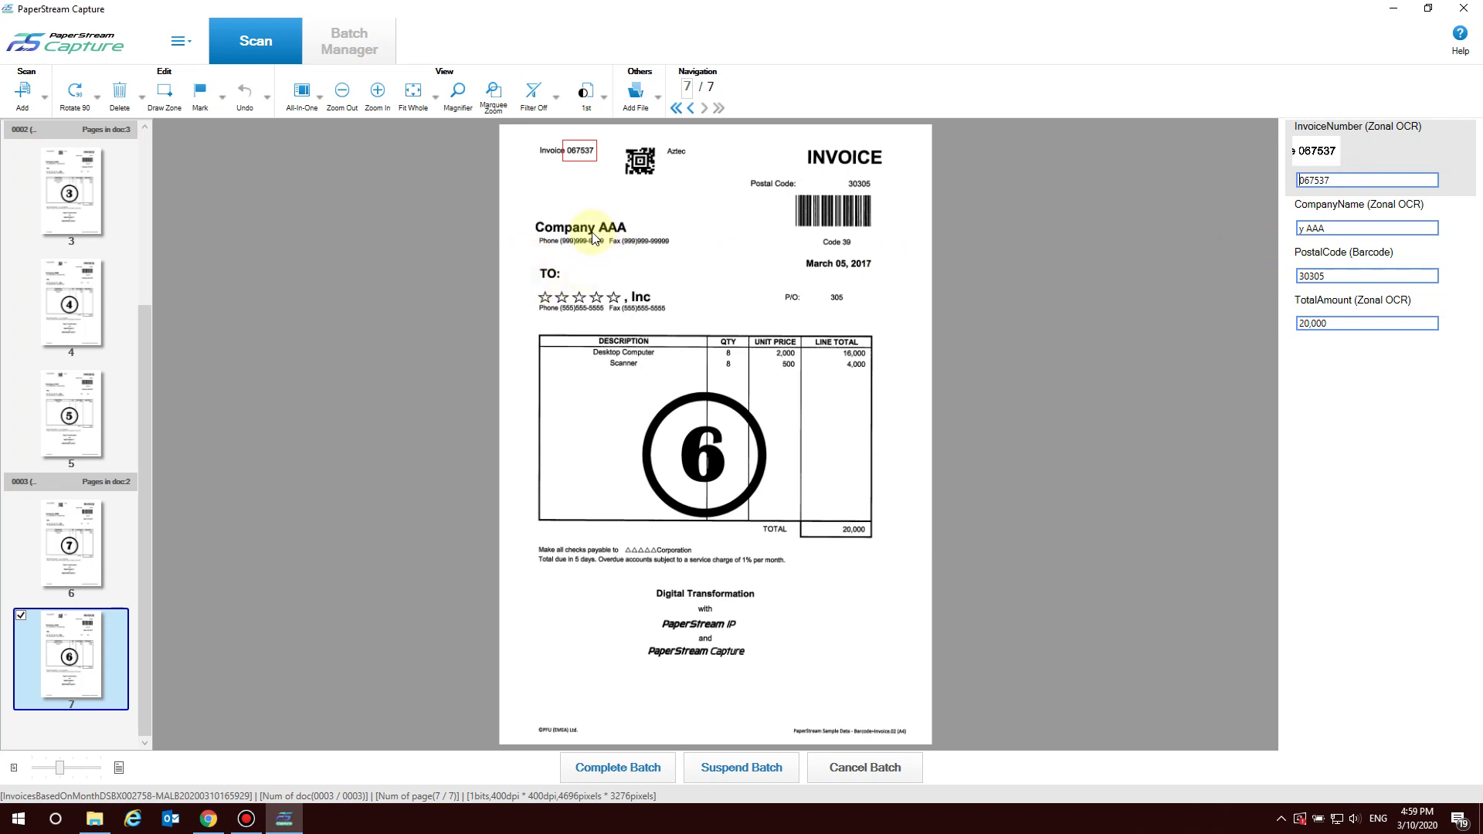
click(1310, 229)
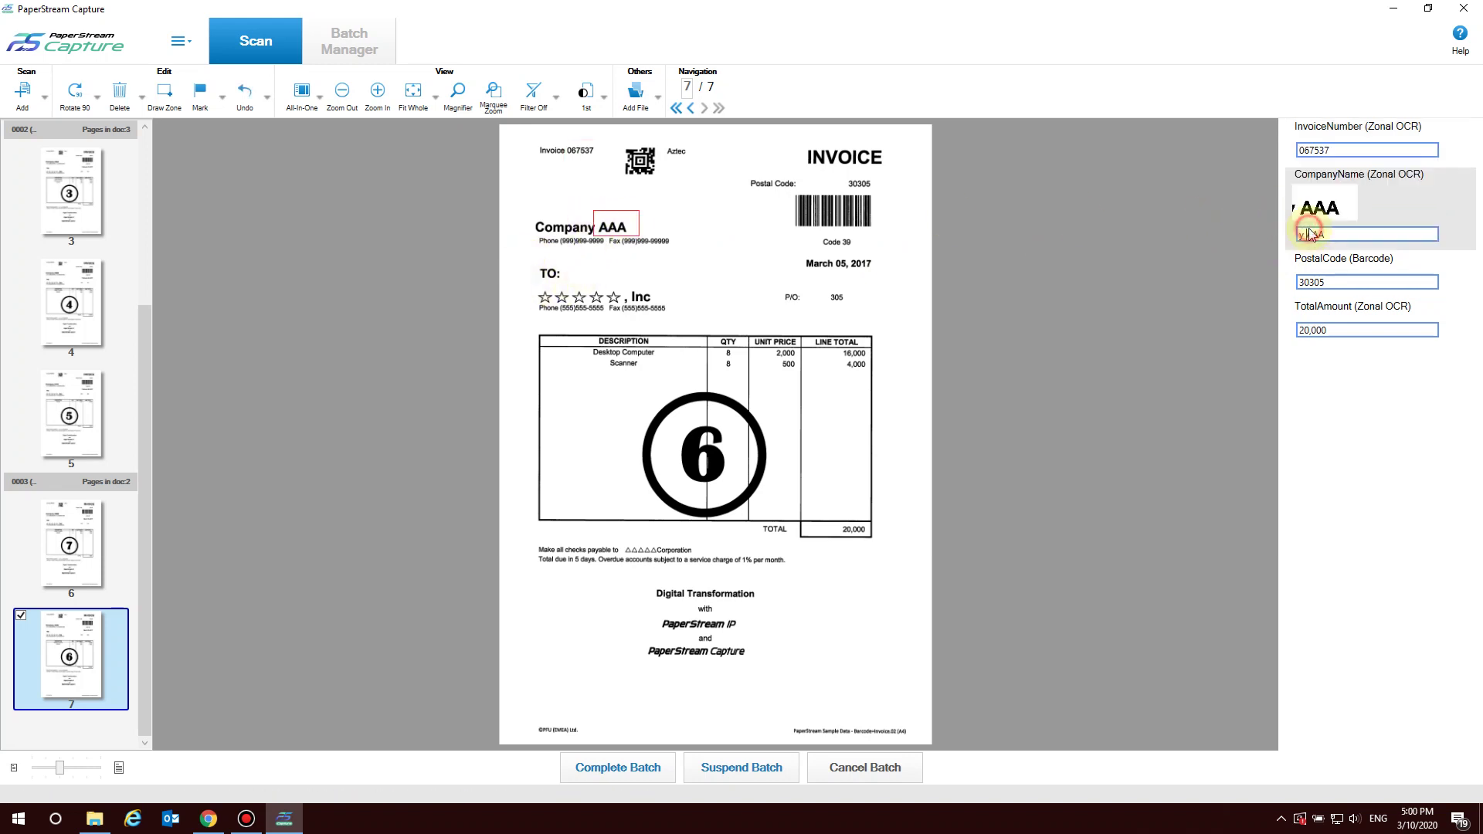
key(BackSpace)
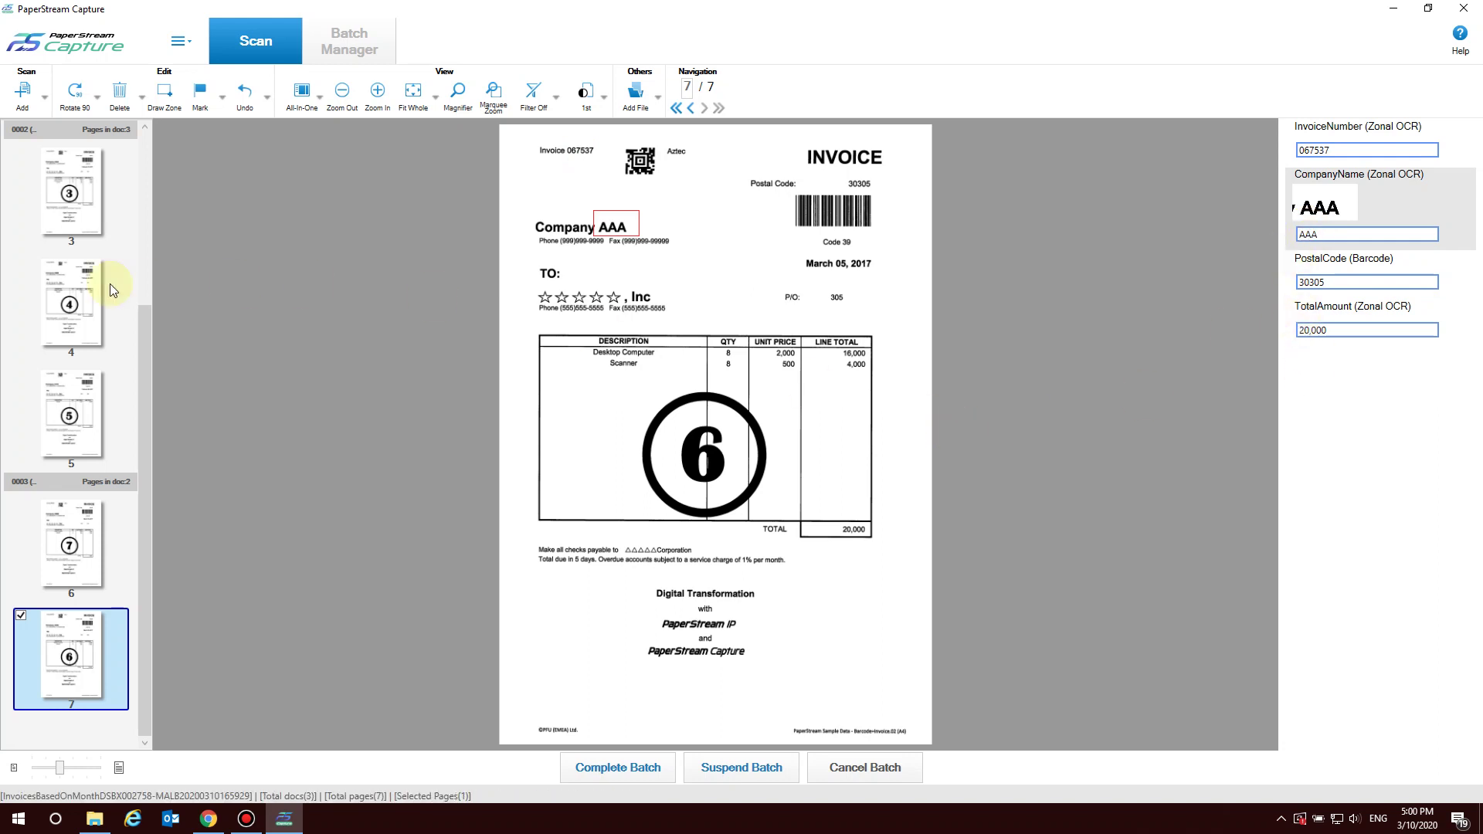
- On page 6, delete the stray leading "y" from CompanyName and the stray leading "e" from InvoiceNumber
click(71, 545)
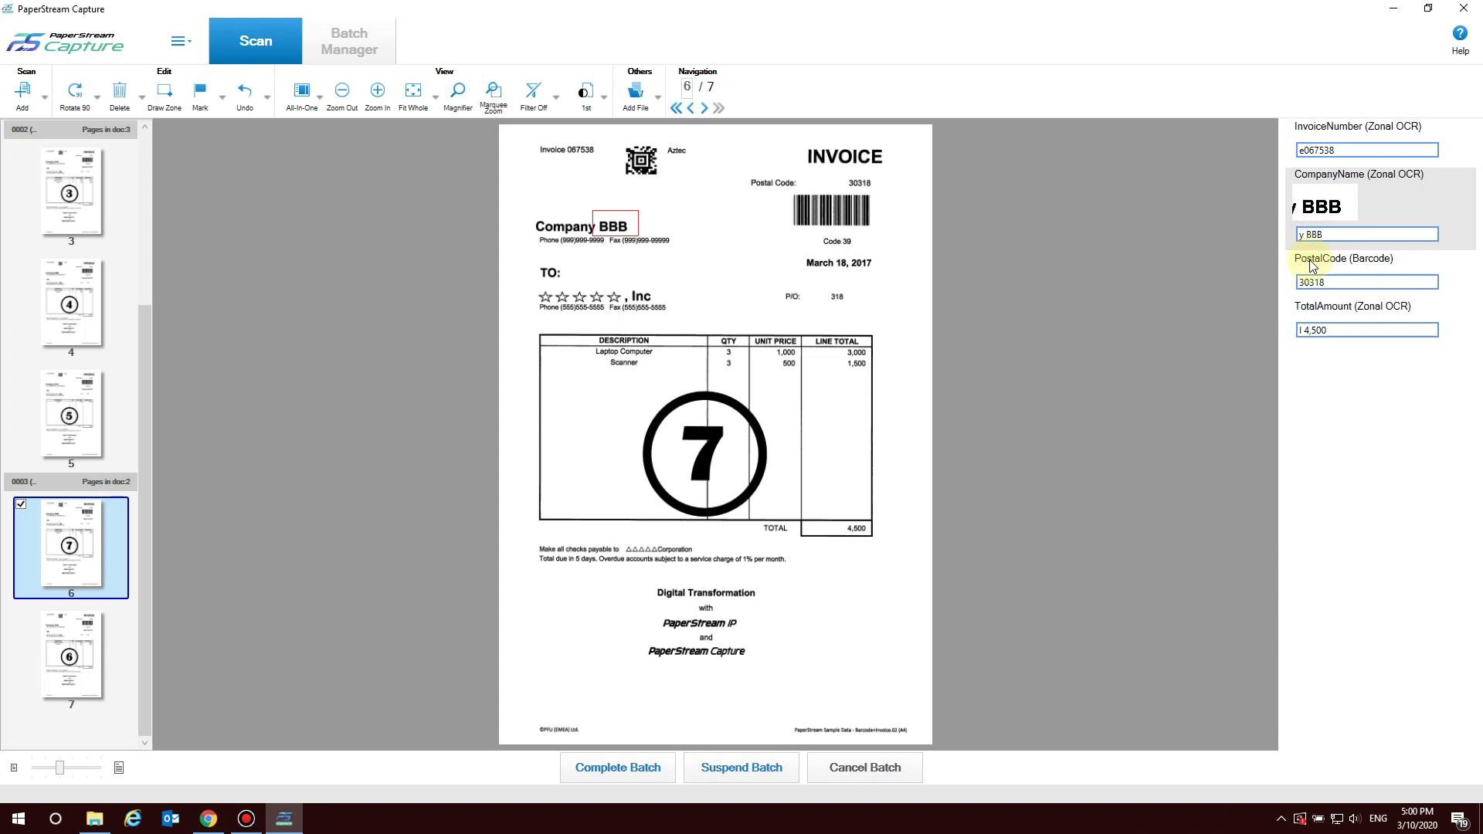
key(Delete)
key(Delete)
click(1307, 158)
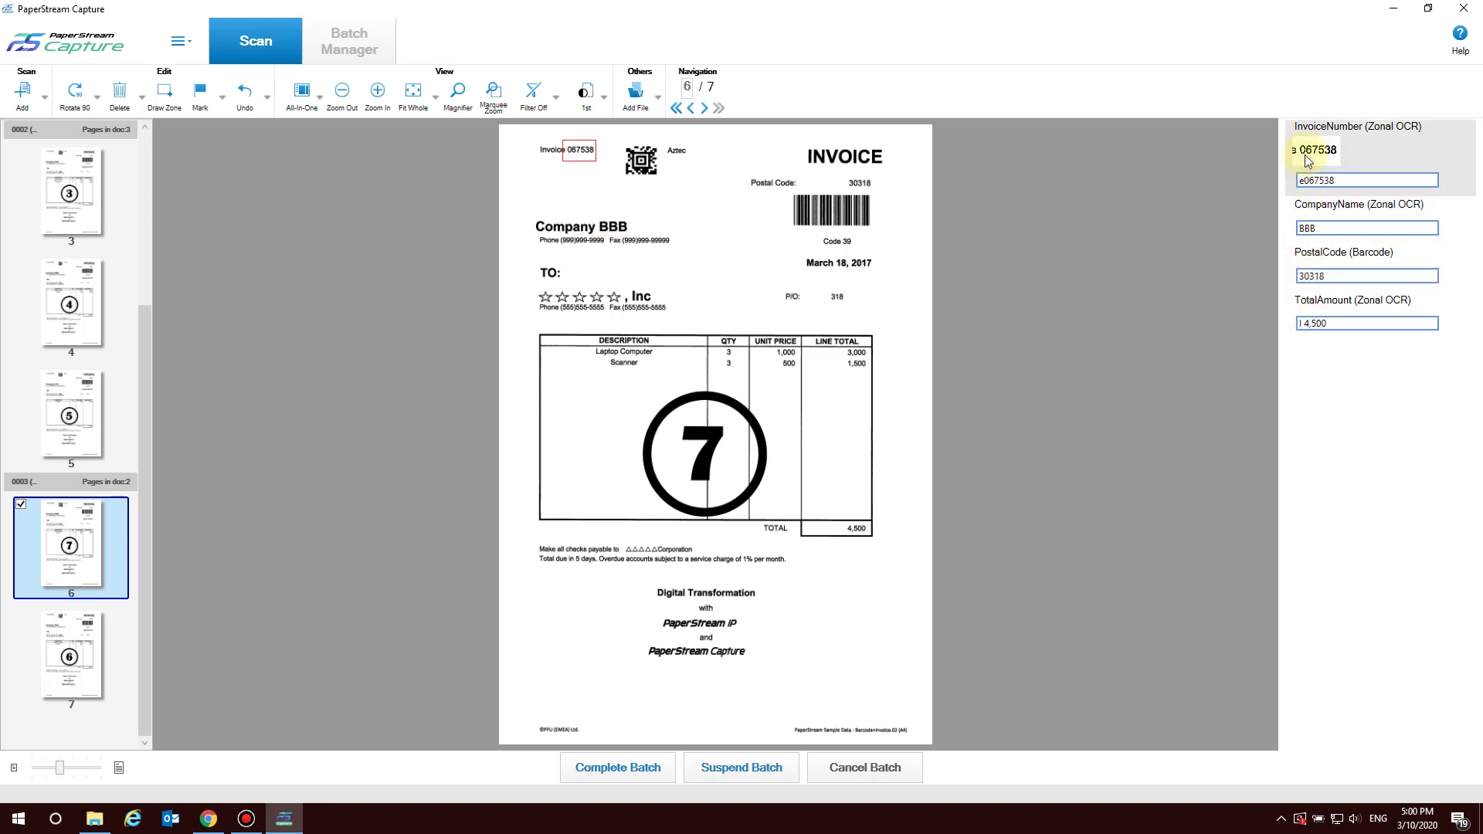
key(Delete)
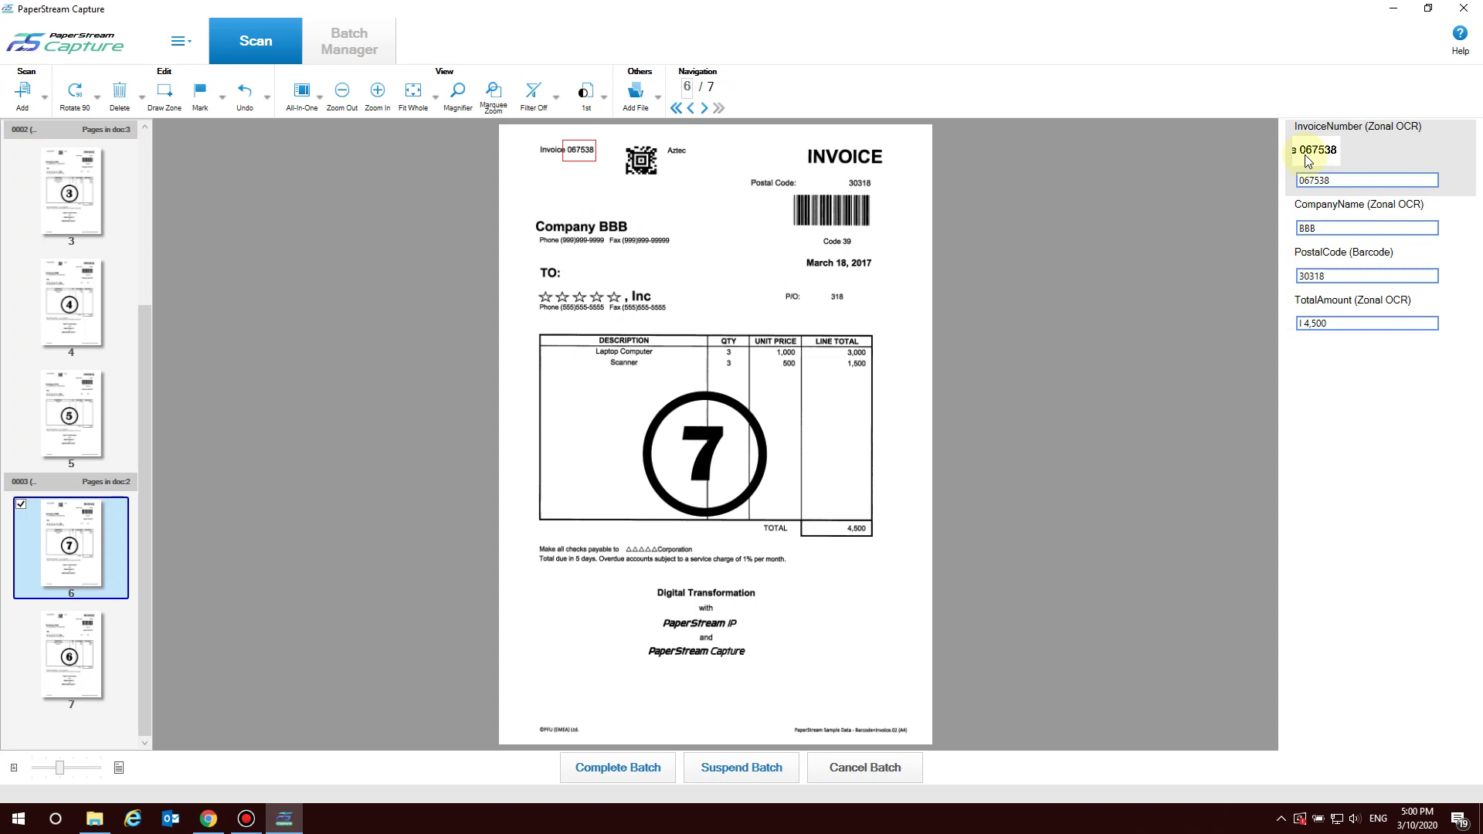
- On page 5, delete the stray leading "e" from InvoiceNumber and the stray leading "y" from CompanyName
click(58, 406)
click(1304, 183)
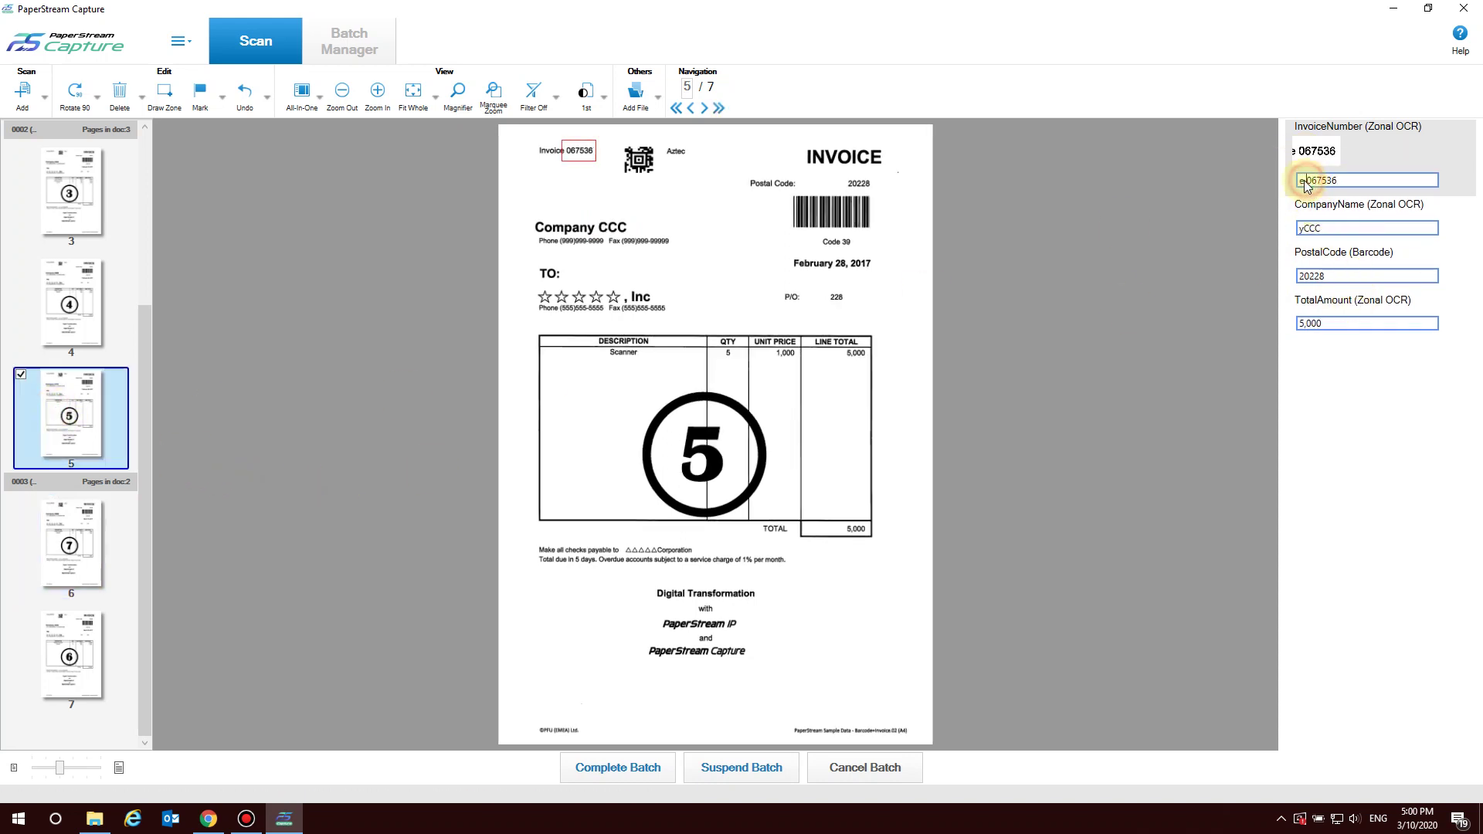
key(Delete)
key(Delete)
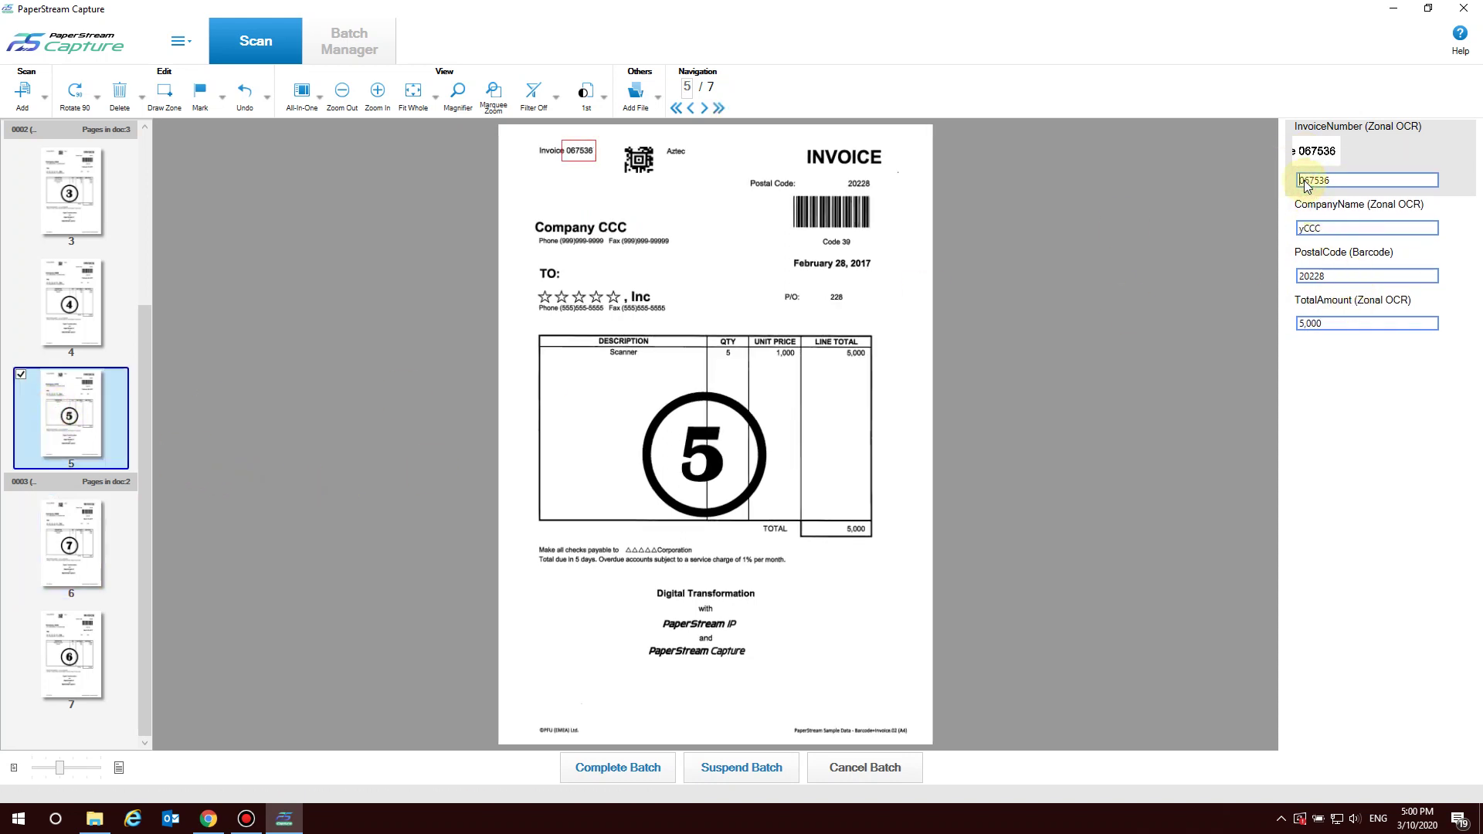
click(1306, 235)
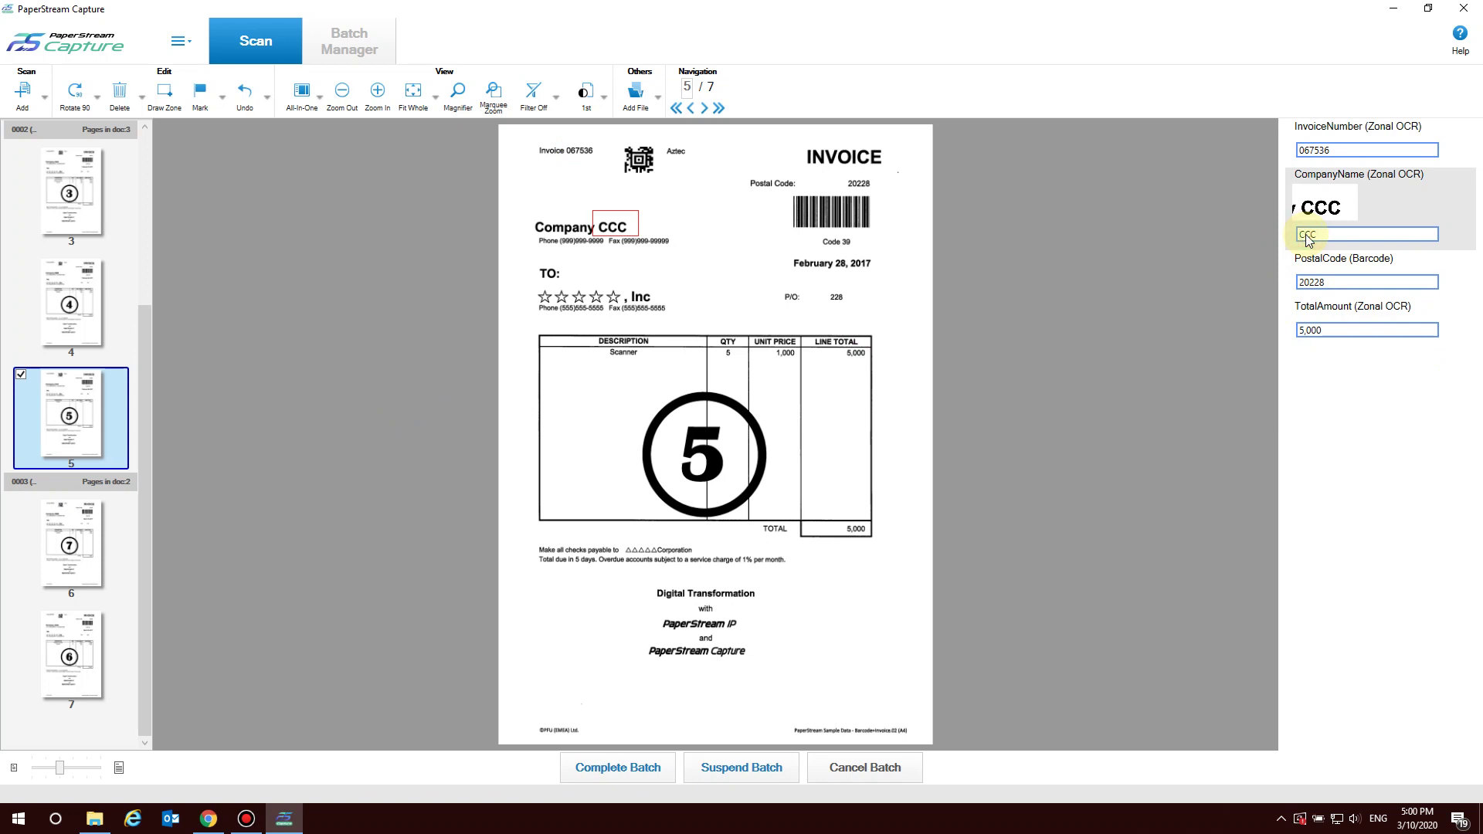
- On page 4, delete the stray leading character from InvoiceNumber and the stray leading "y" from CompanyName
click(78, 292)
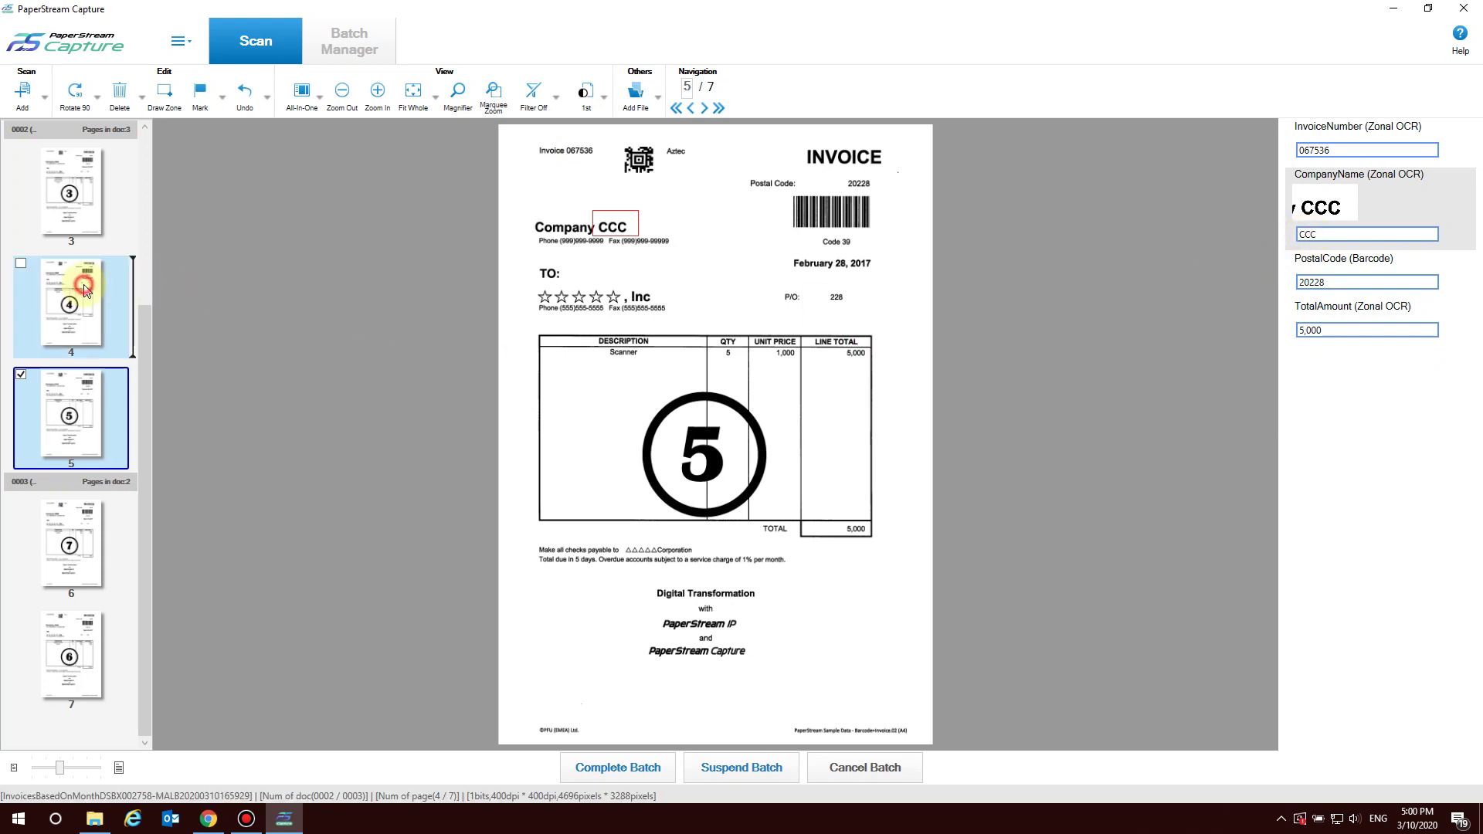
click(1299, 150)
key(Delete)
key(Delete)
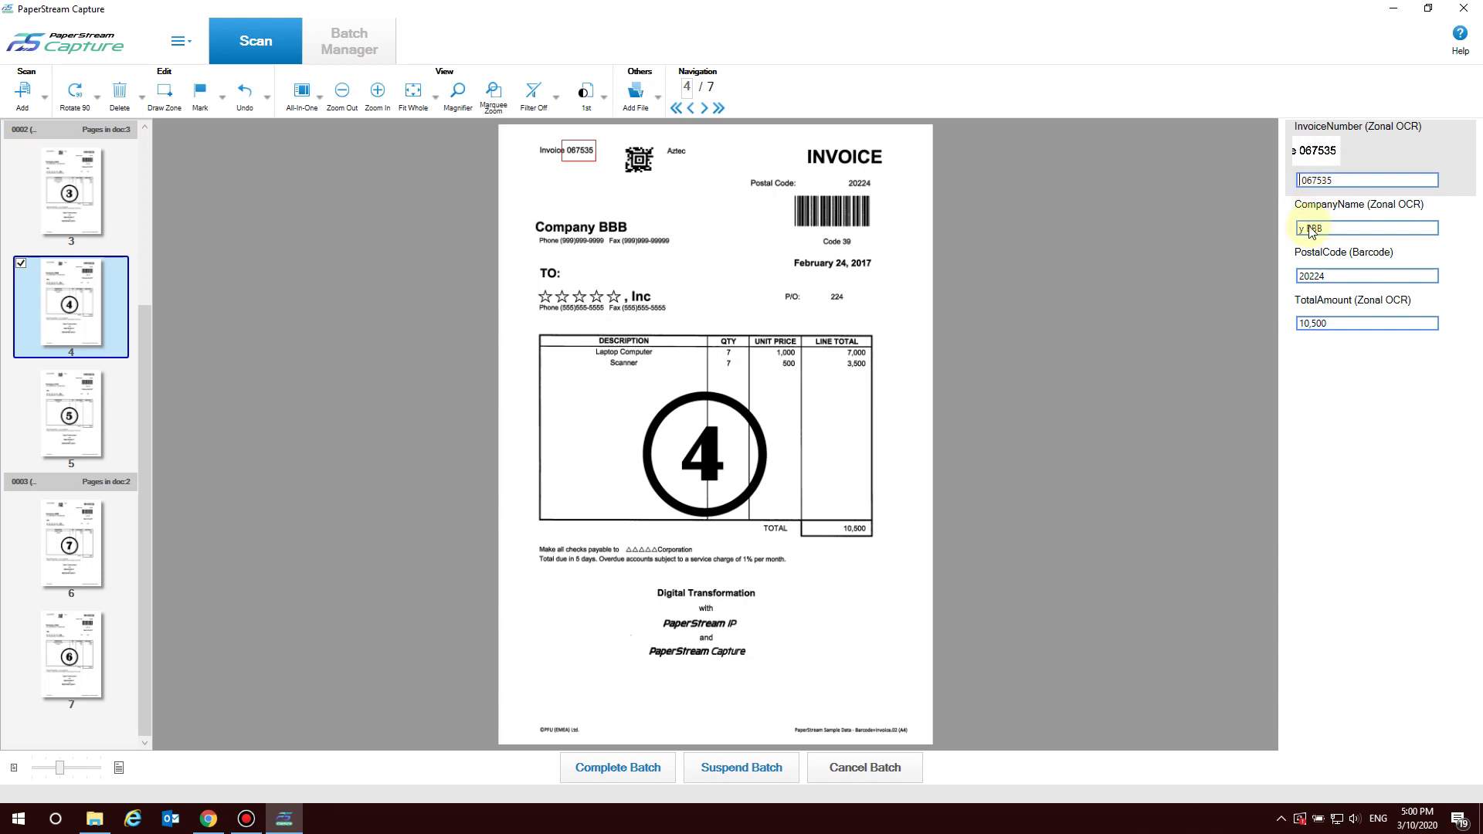
click(1311, 232)
key(Delete)
key(Delete)
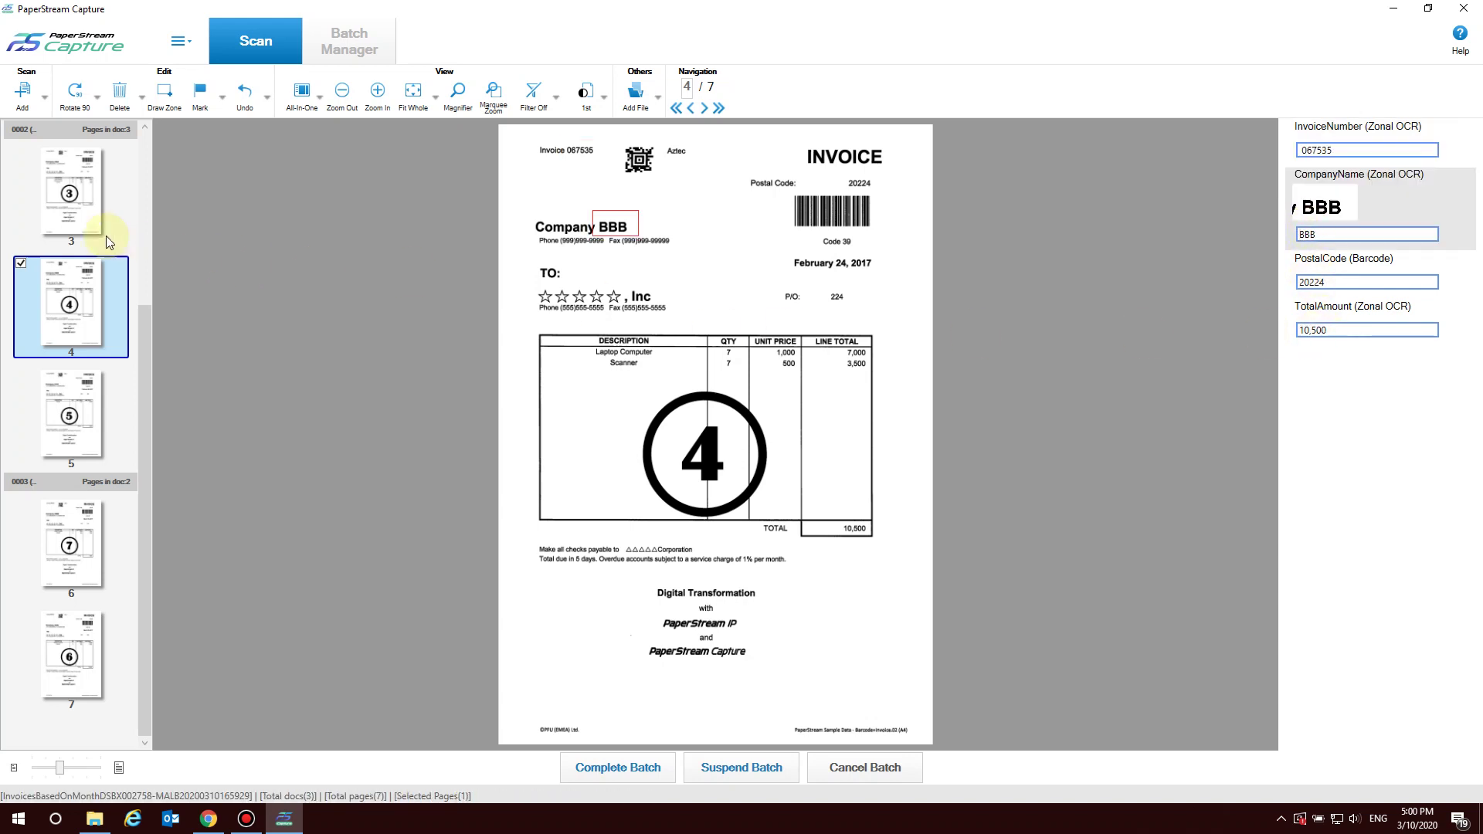
- On page 3, delete the stray leading character from InvoiceNumber and the stray leading "y" from CompanyName
click(109, 238)
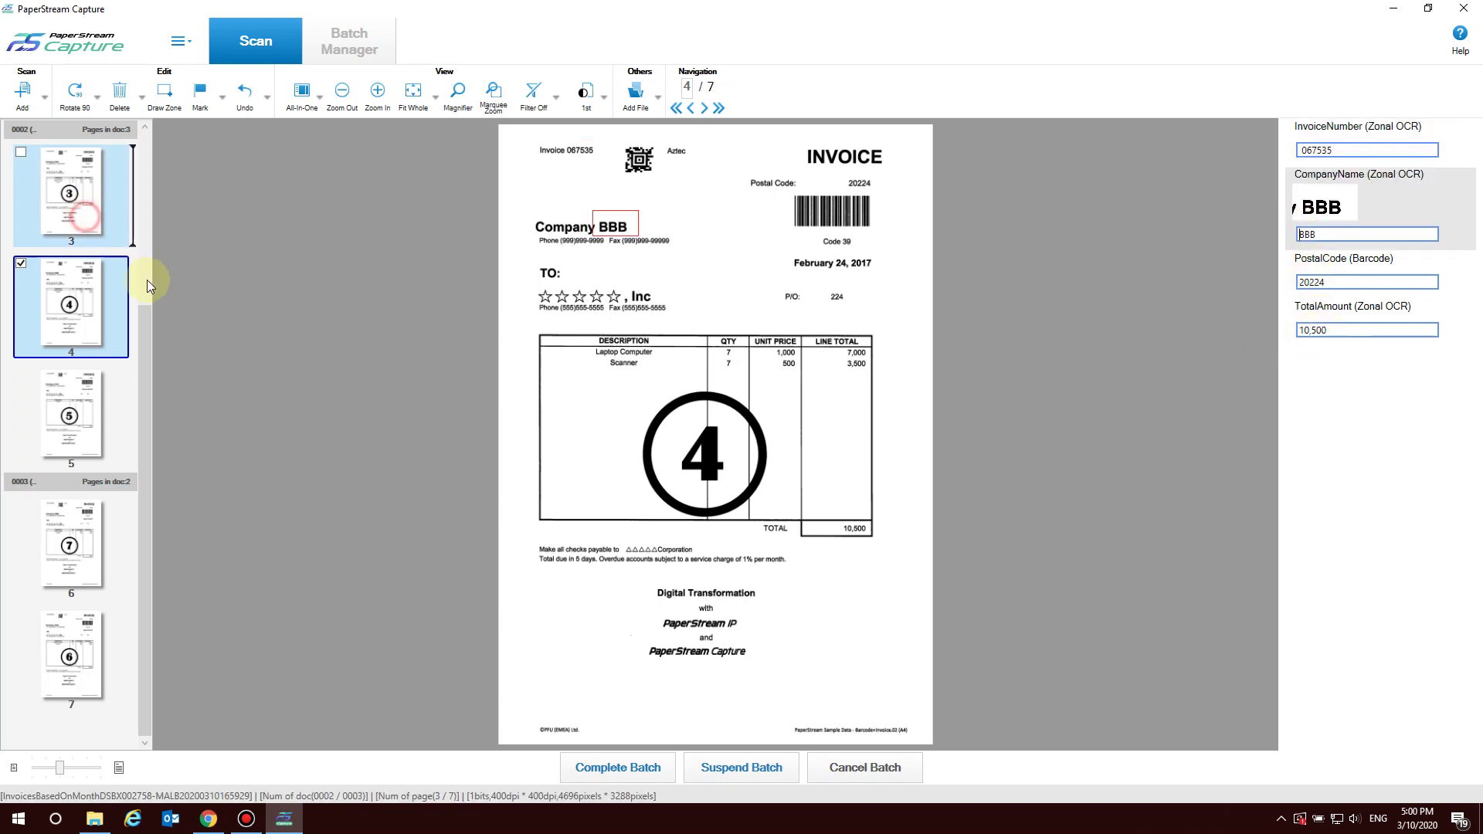
click(1301, 151)
key(Delete)
key(Delete)
click(1306, 233)
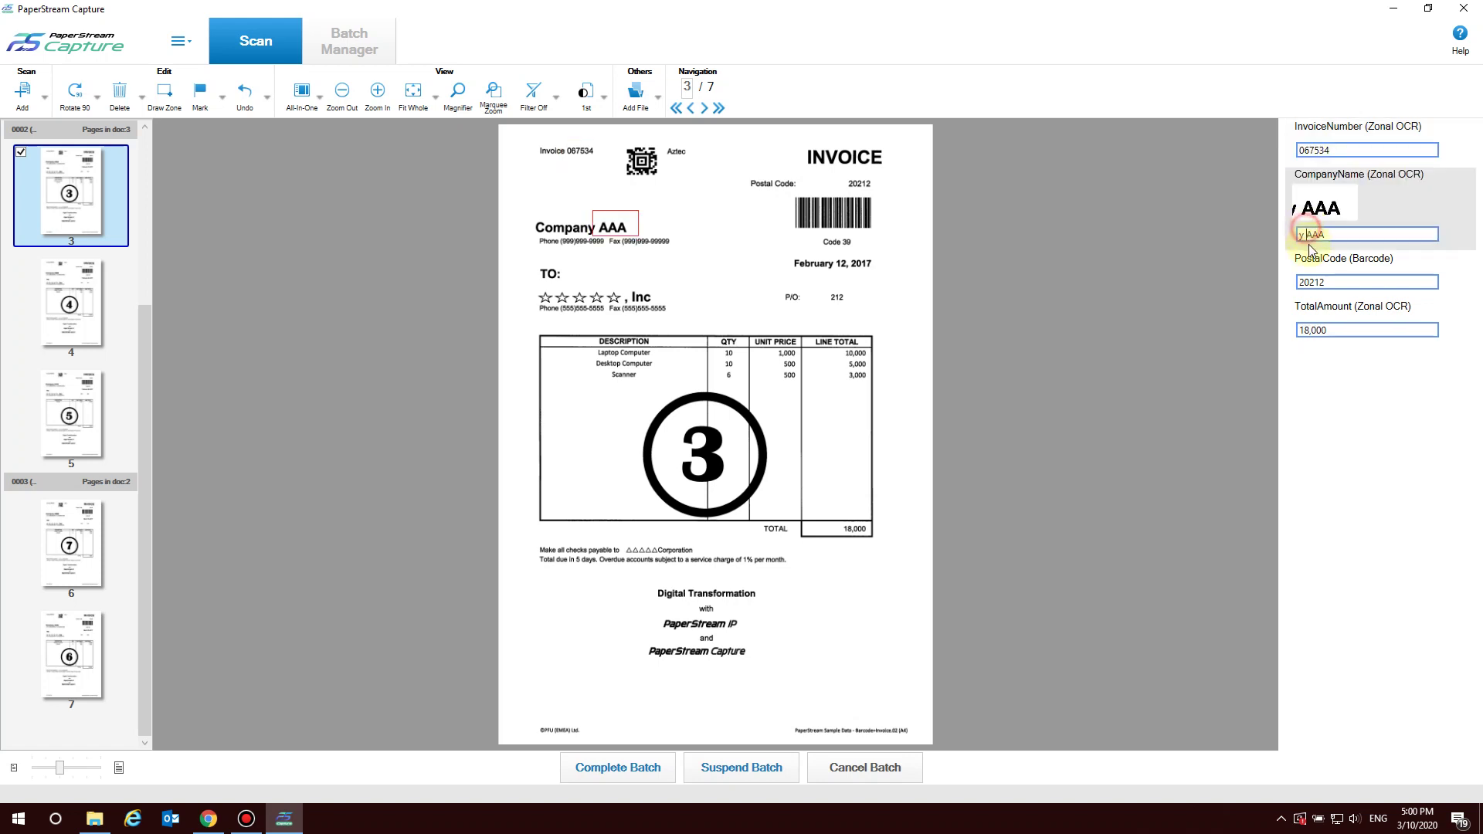
key(BackSpace)
key(BackSpace)
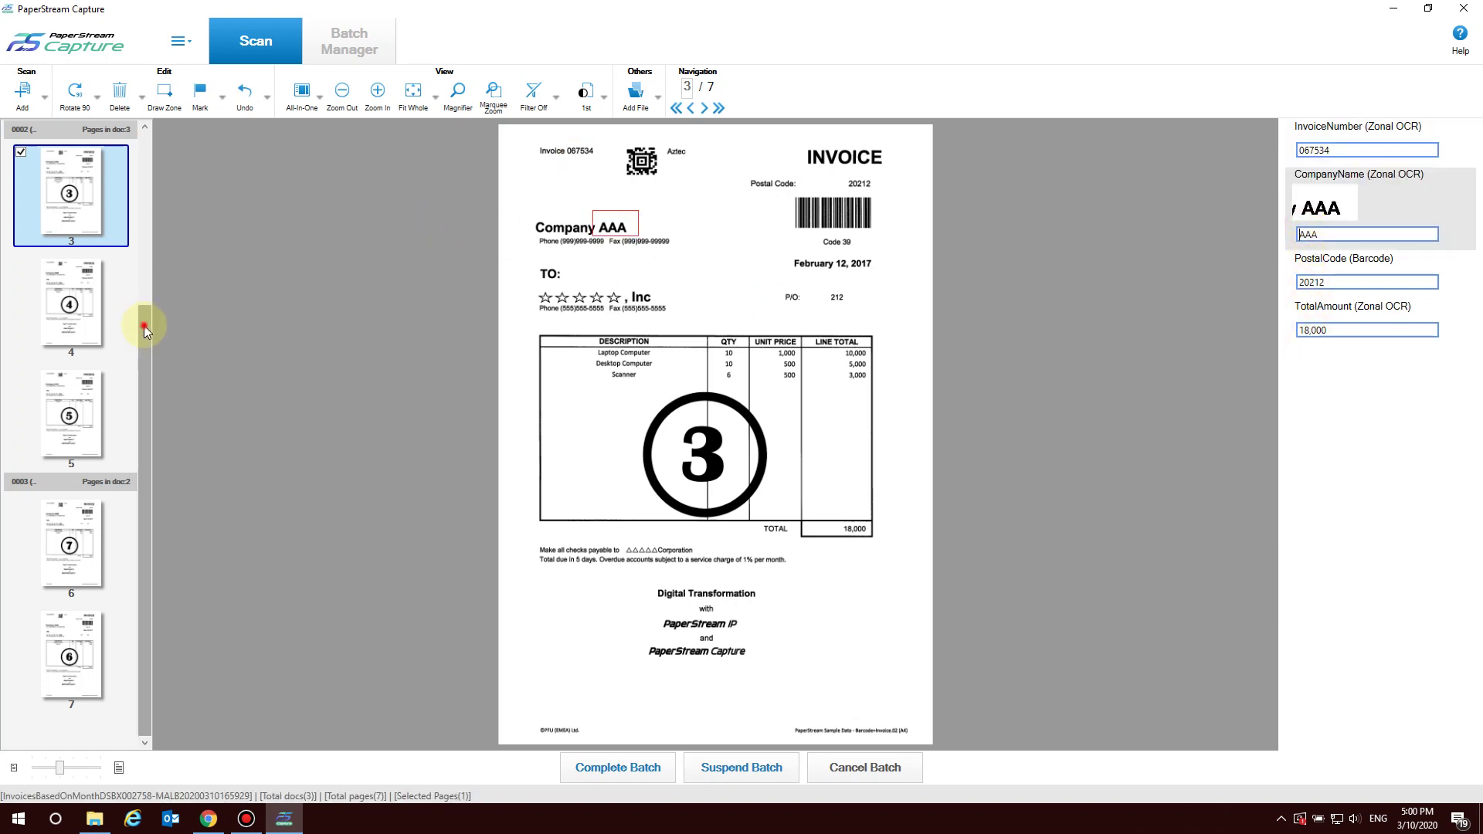
- On page 2, delete the stray leading "e" from InvoiceNumber and the stray leading "y" from CompanyName
drag(144, 326, 143, 160)
click(71, 303)
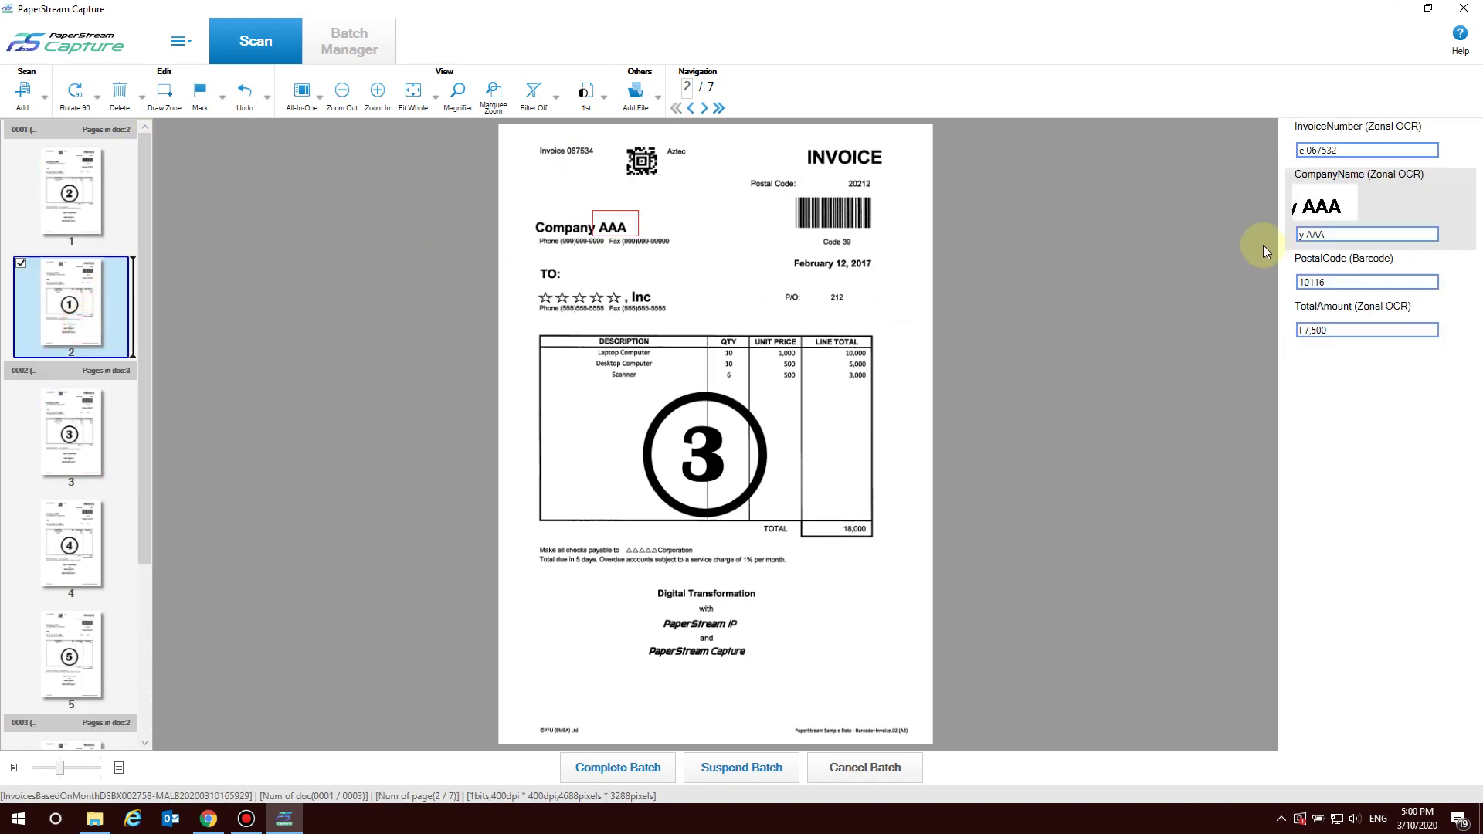
click(1306, 150)
key(Delete)
key(Delete)
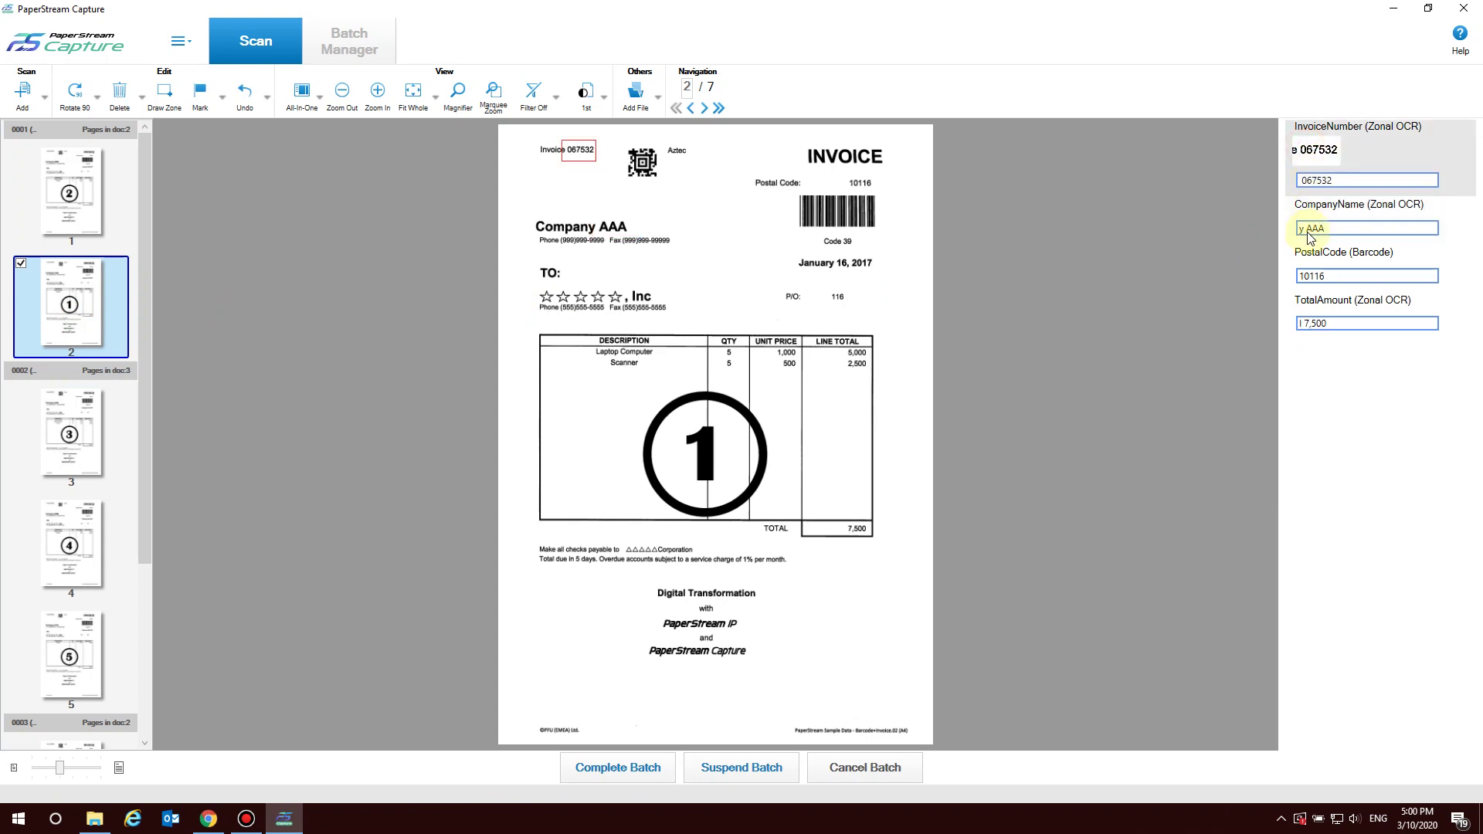
click(1307, 231)
key(Delete)
key(Delete)
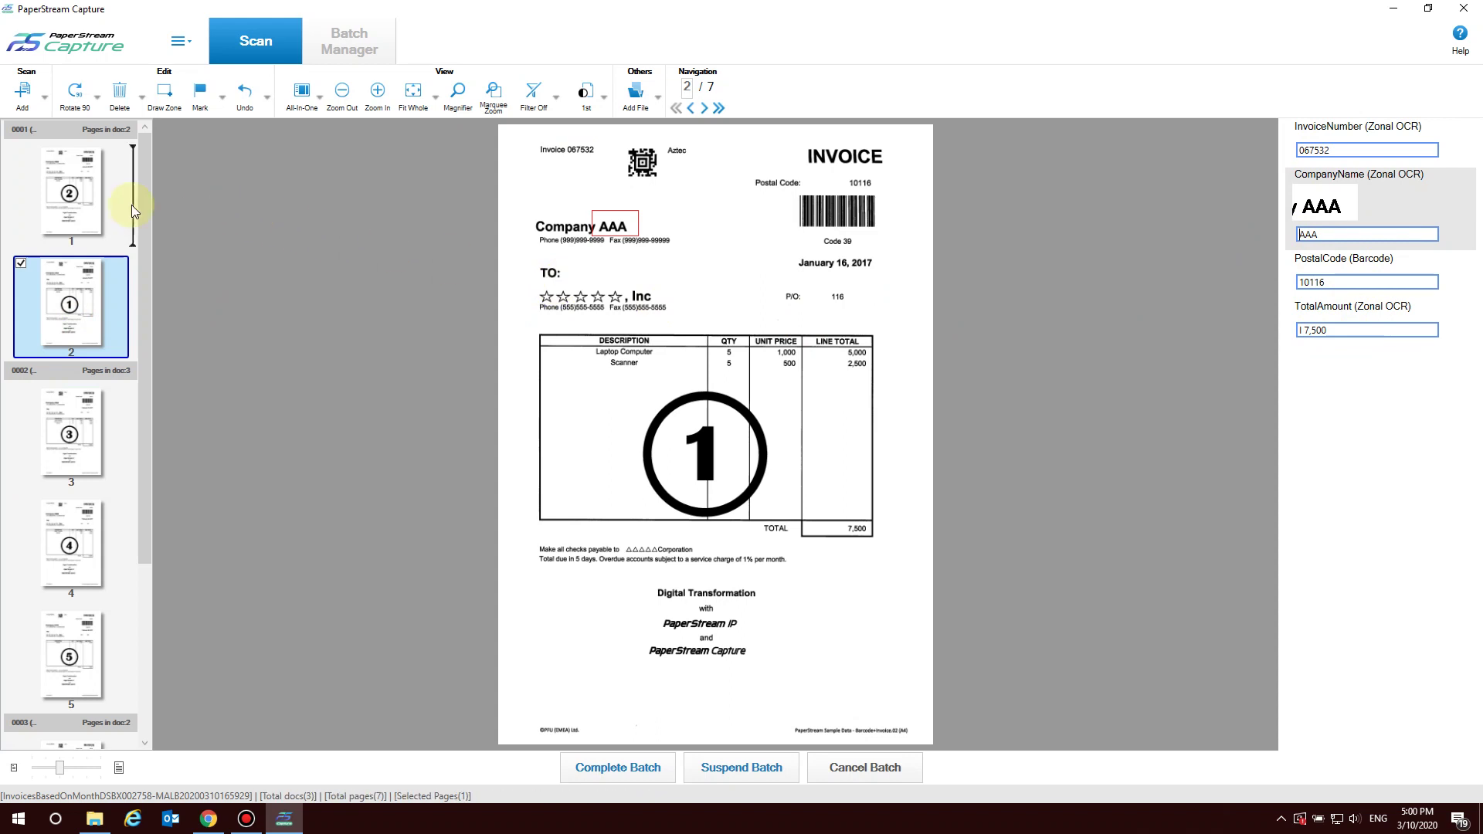
- On page 1, delete the stray leading character from InvoiceNumber and the stray leading "y" from CompanyName
click(92, 197)
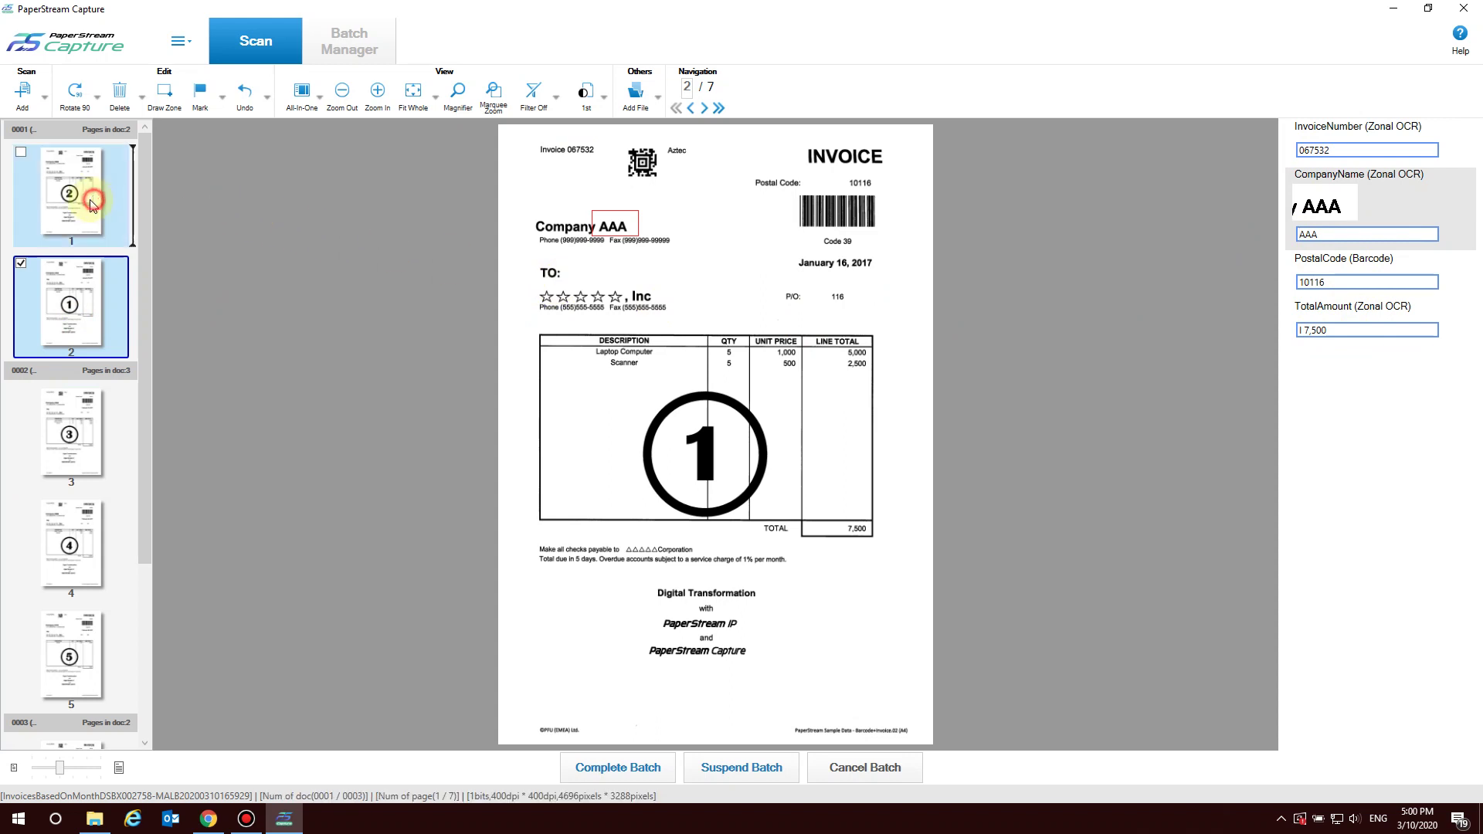
click(1308, 149)
key(Delete)
key(Delete)
click(1304, 229)
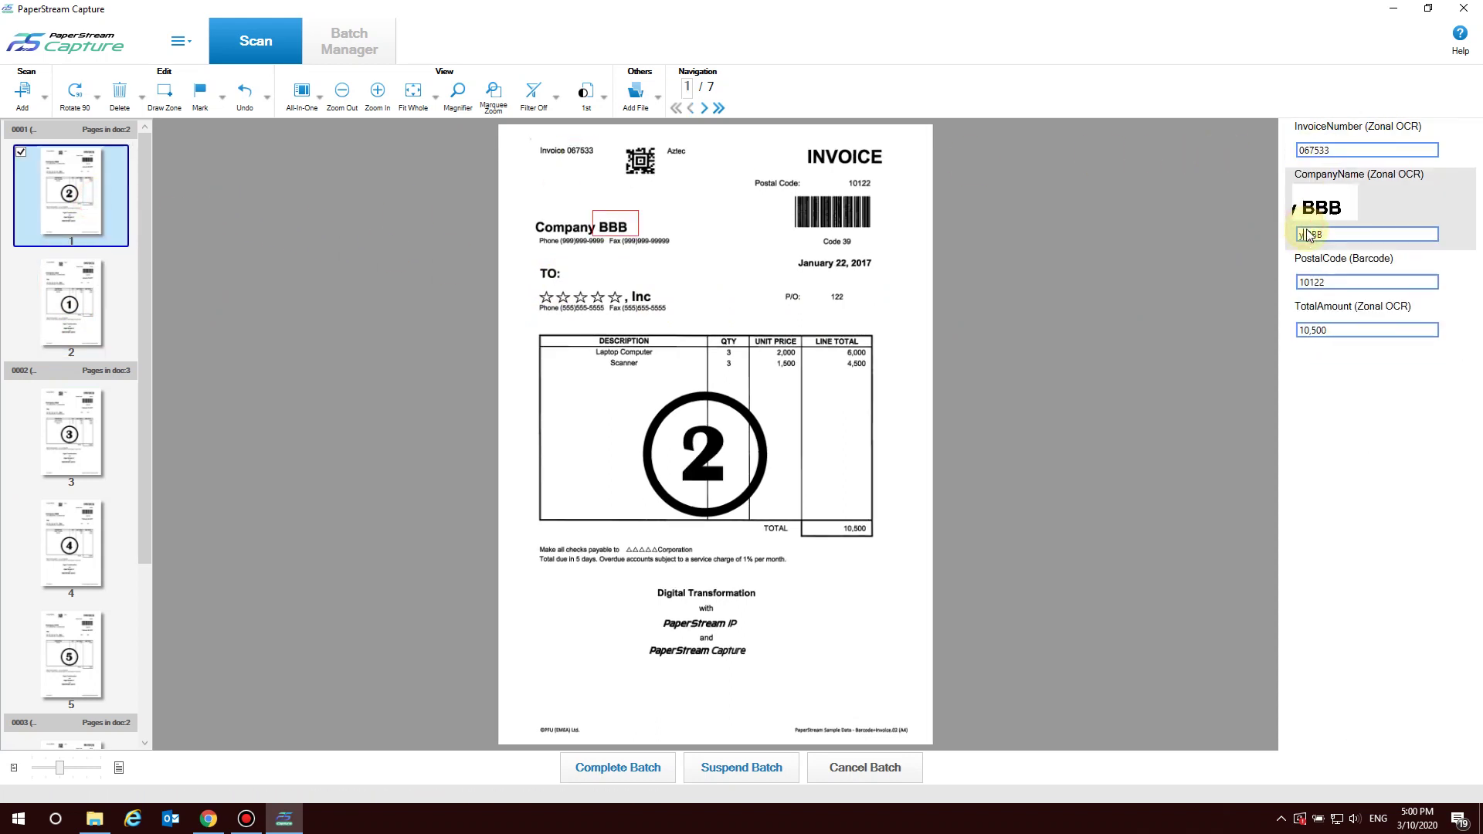
key(BackSpace)
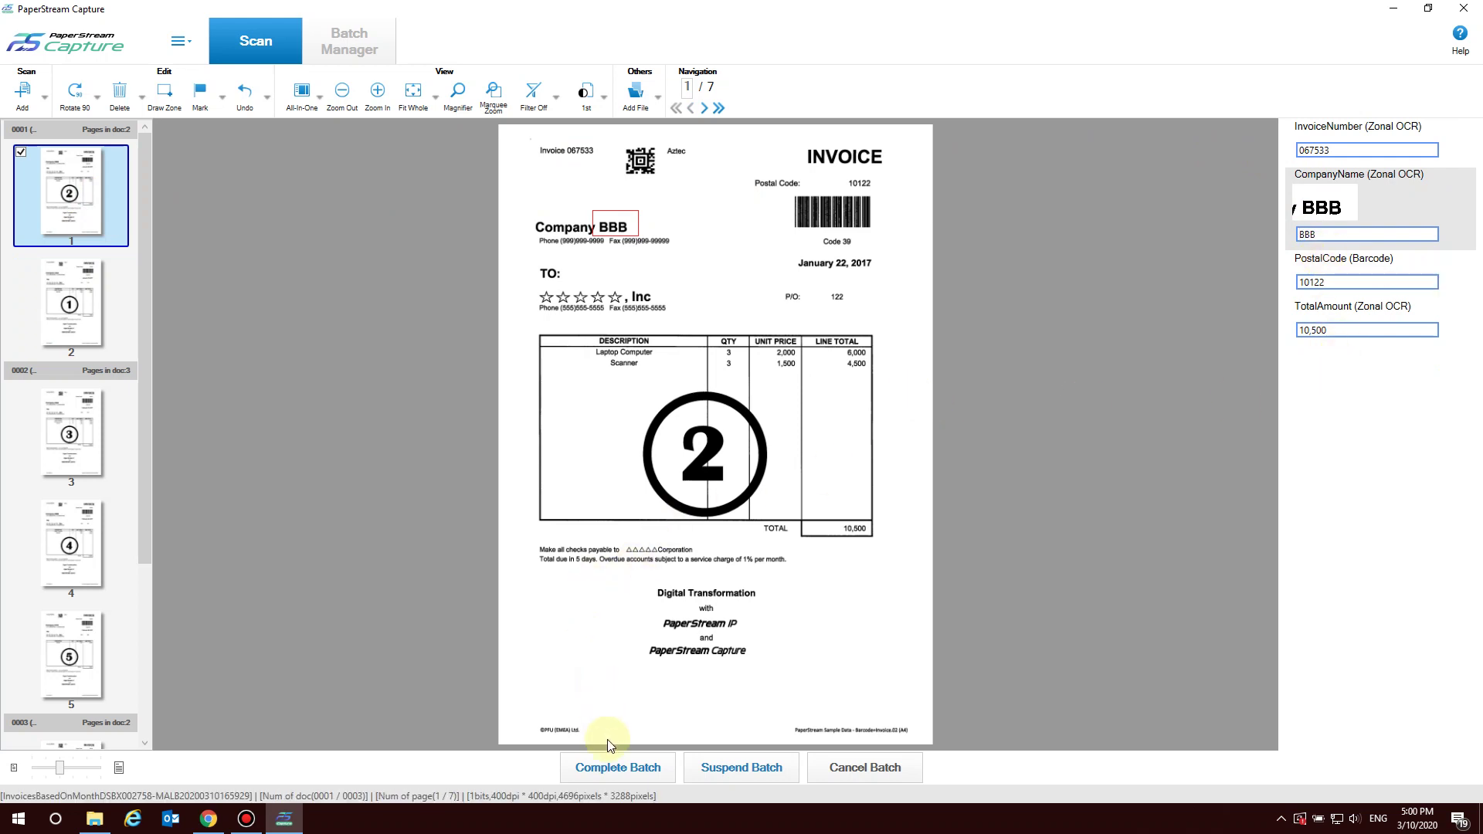
- Complete the batch, confirm its release, and check its state in Batch Manager
click(610, 769)
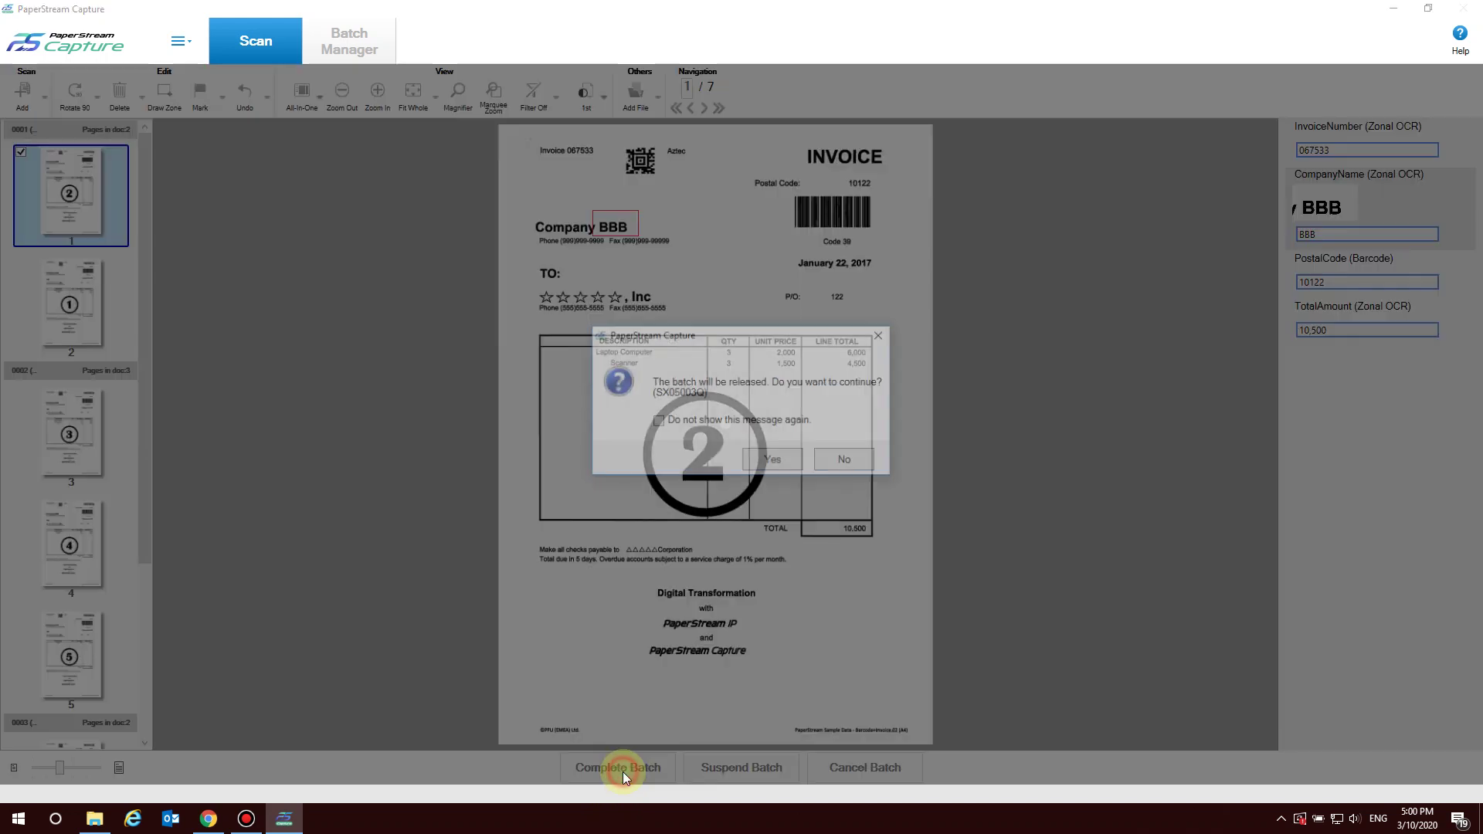
click(773, 462)
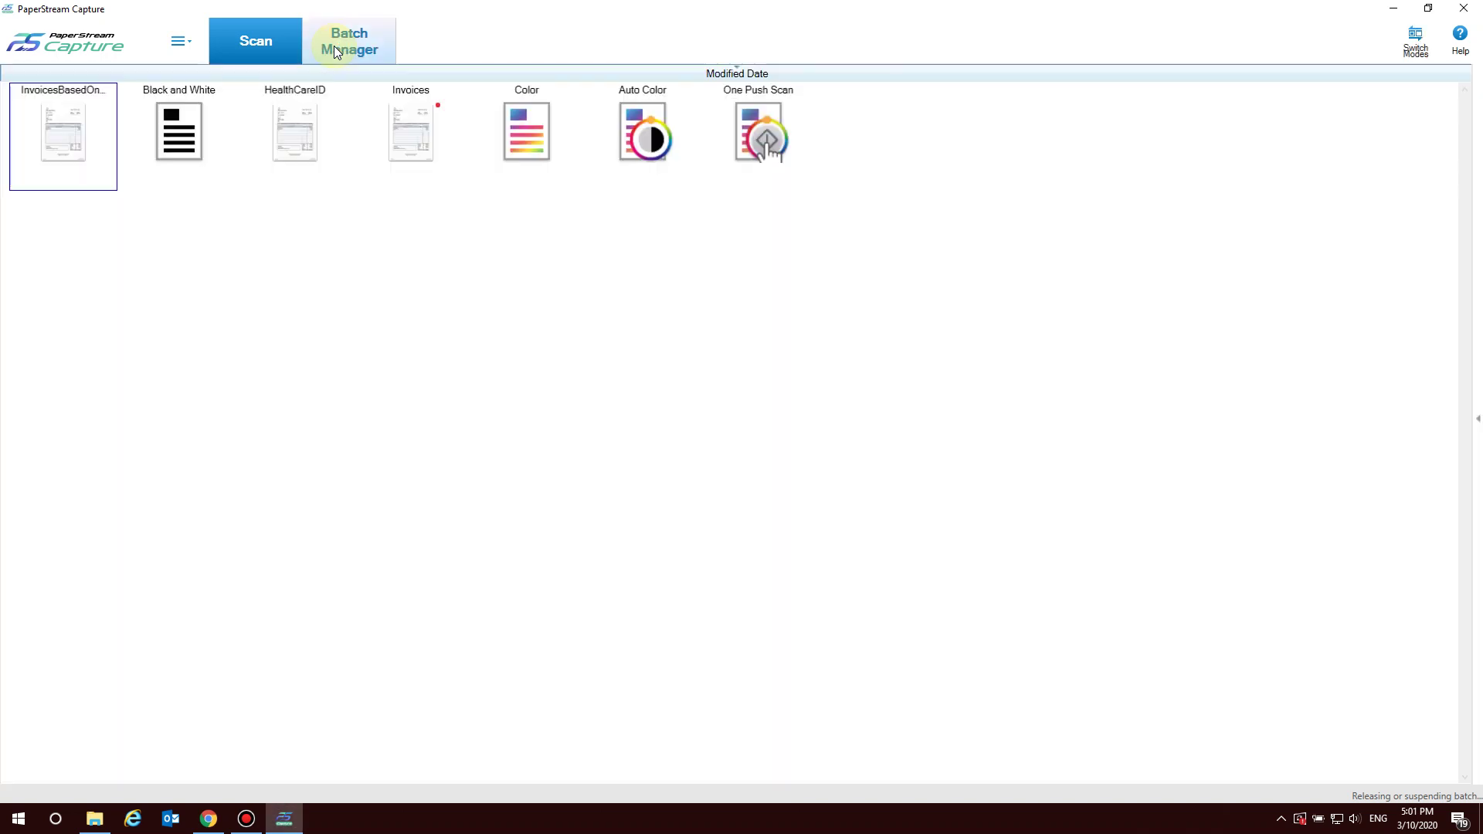
click(337, 47)
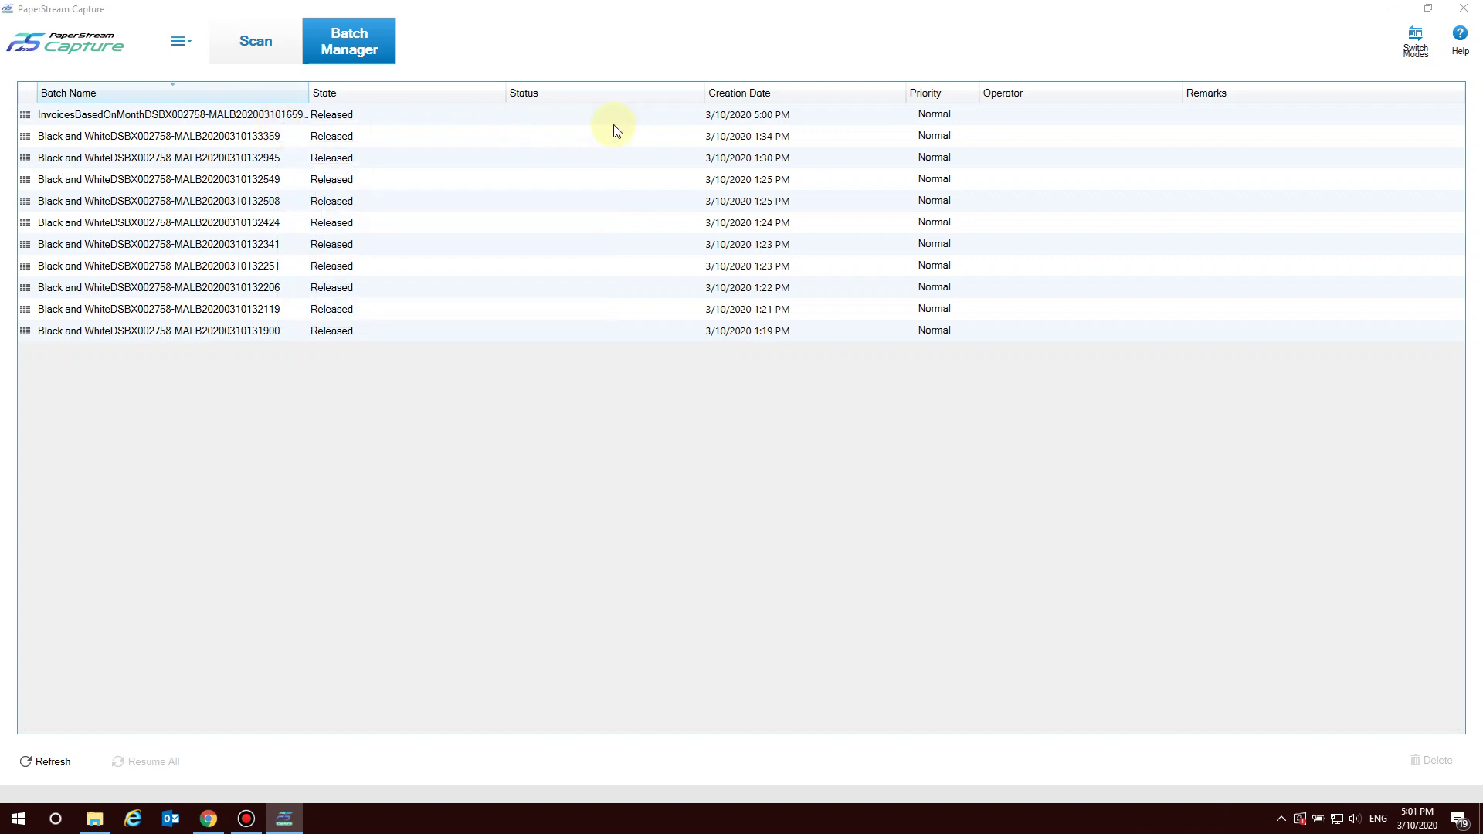
- Switch to the desktop and open the Invoices output folder
right_click(689, 804)
click(723, 711)
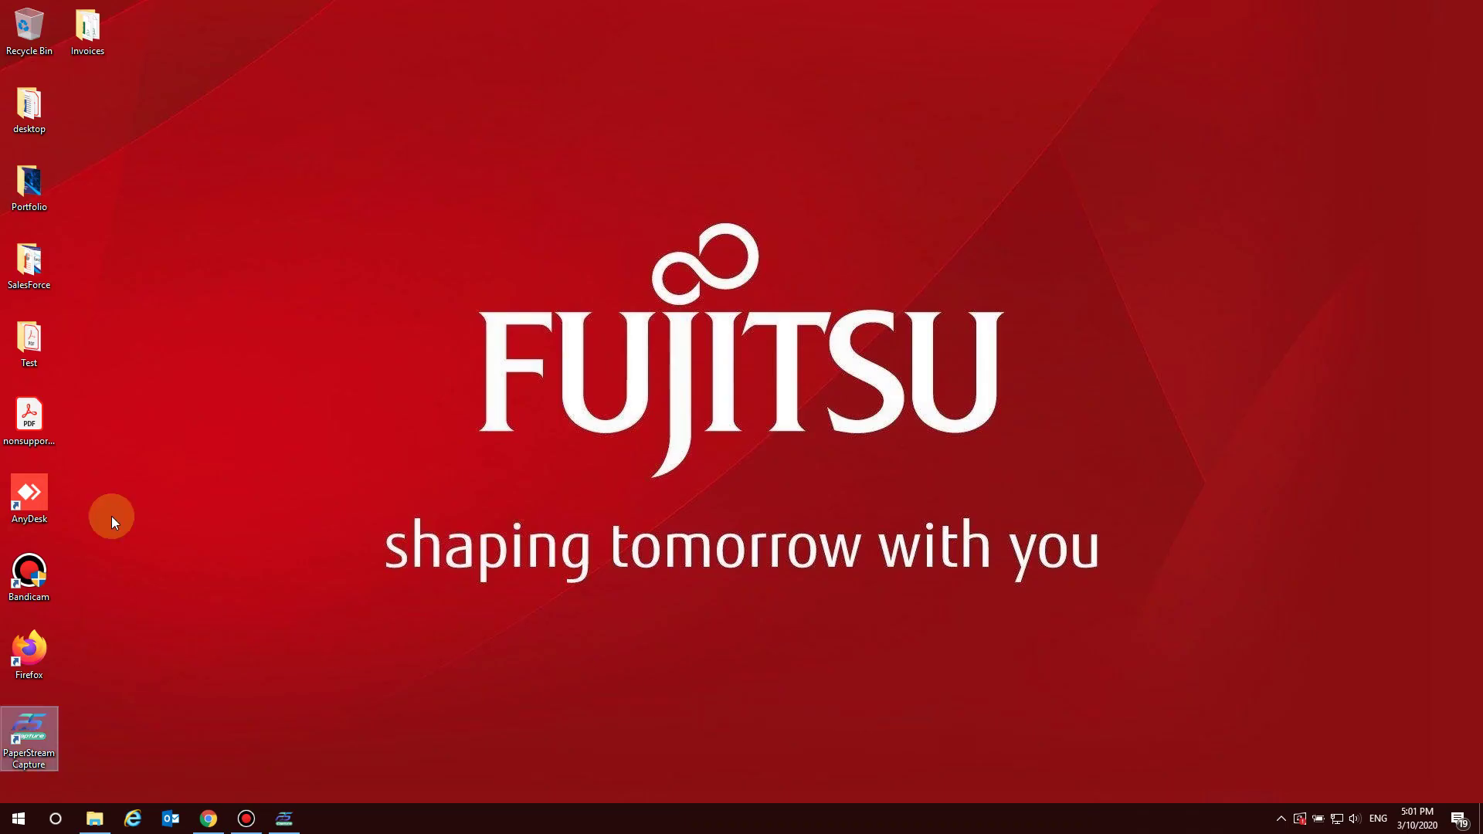
click(87, 46)
double_click(88, 47)
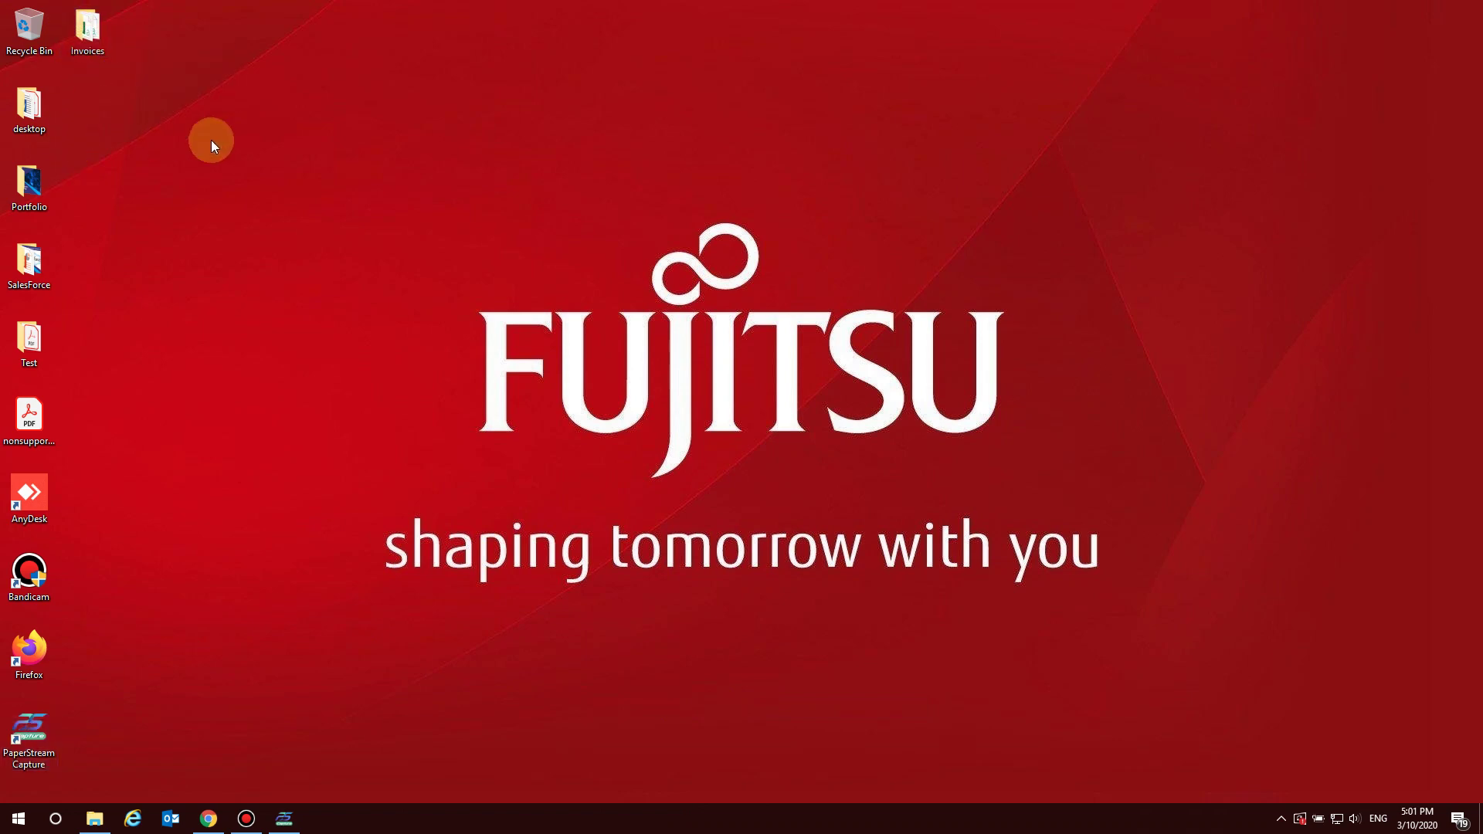
click(673, 227)
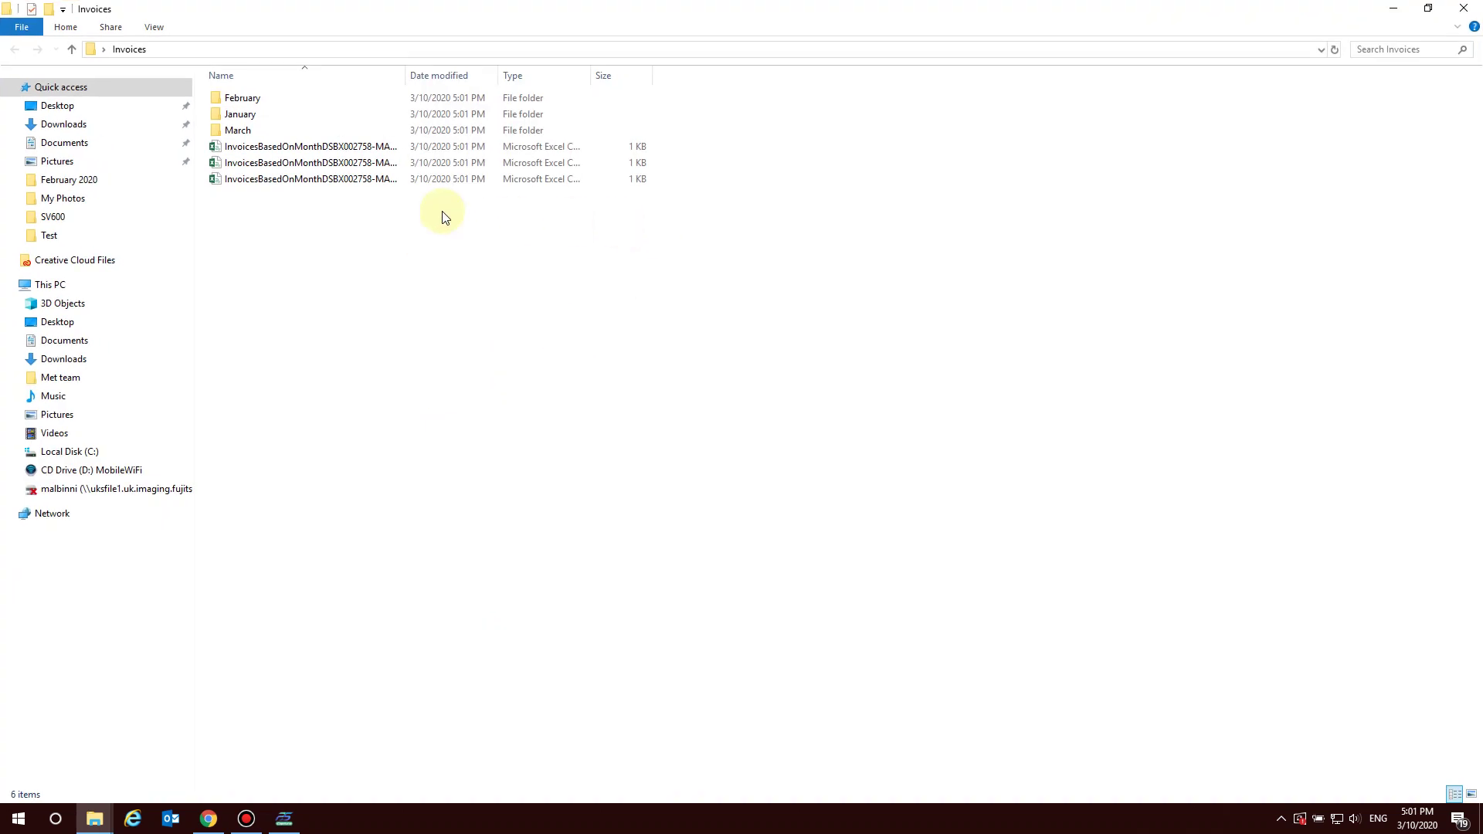
- Open the PDF 170054_0001 in the January folder and examine the invoice dates on both pages
click(242, 115)
double_click(242, 115)
double_click(255, 99)
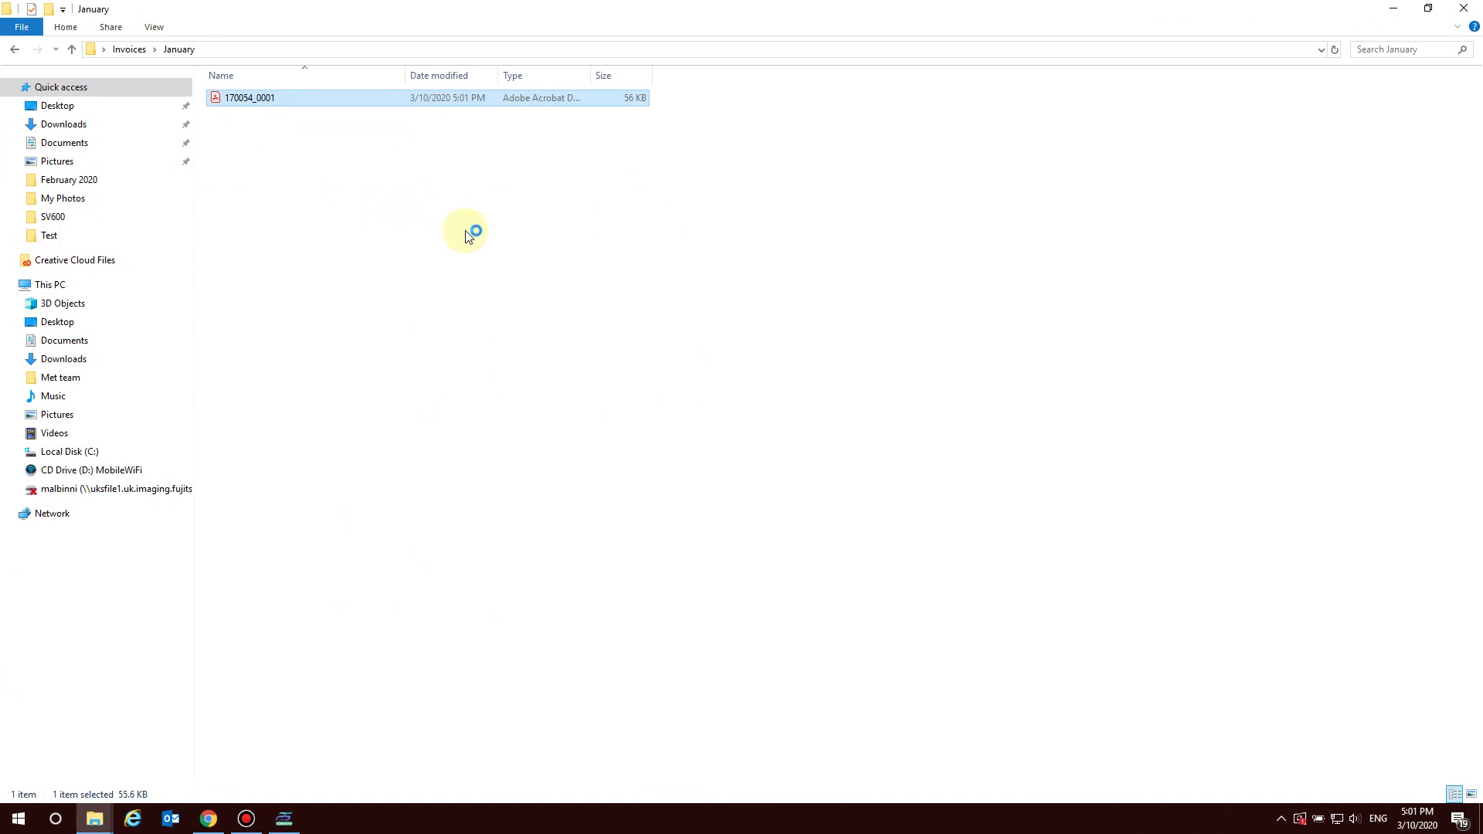
scroll(703, 290, down, 3)
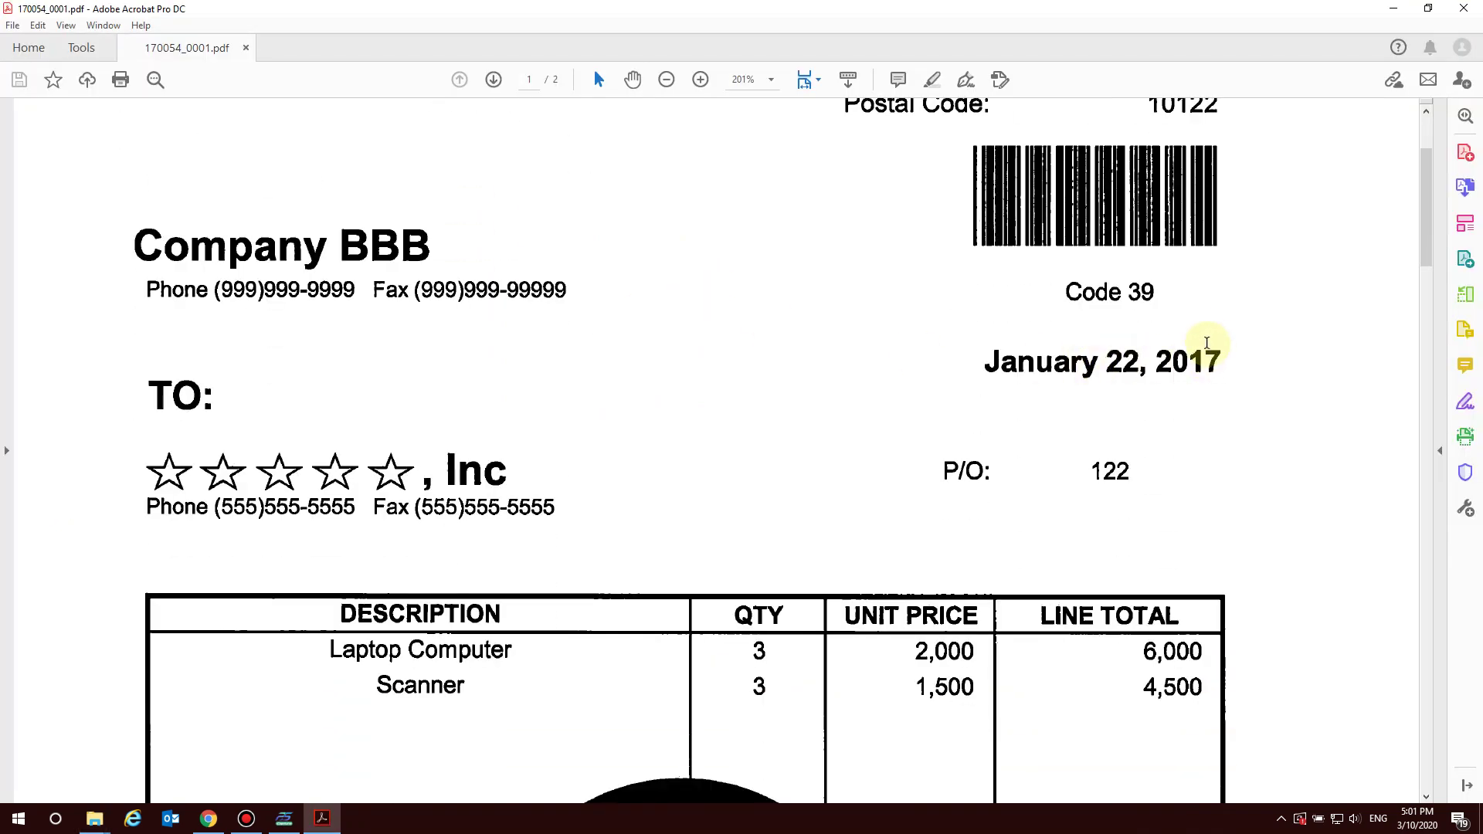
drag(1225, 345, 944, 360)
scroll(569, 285, down, 12)
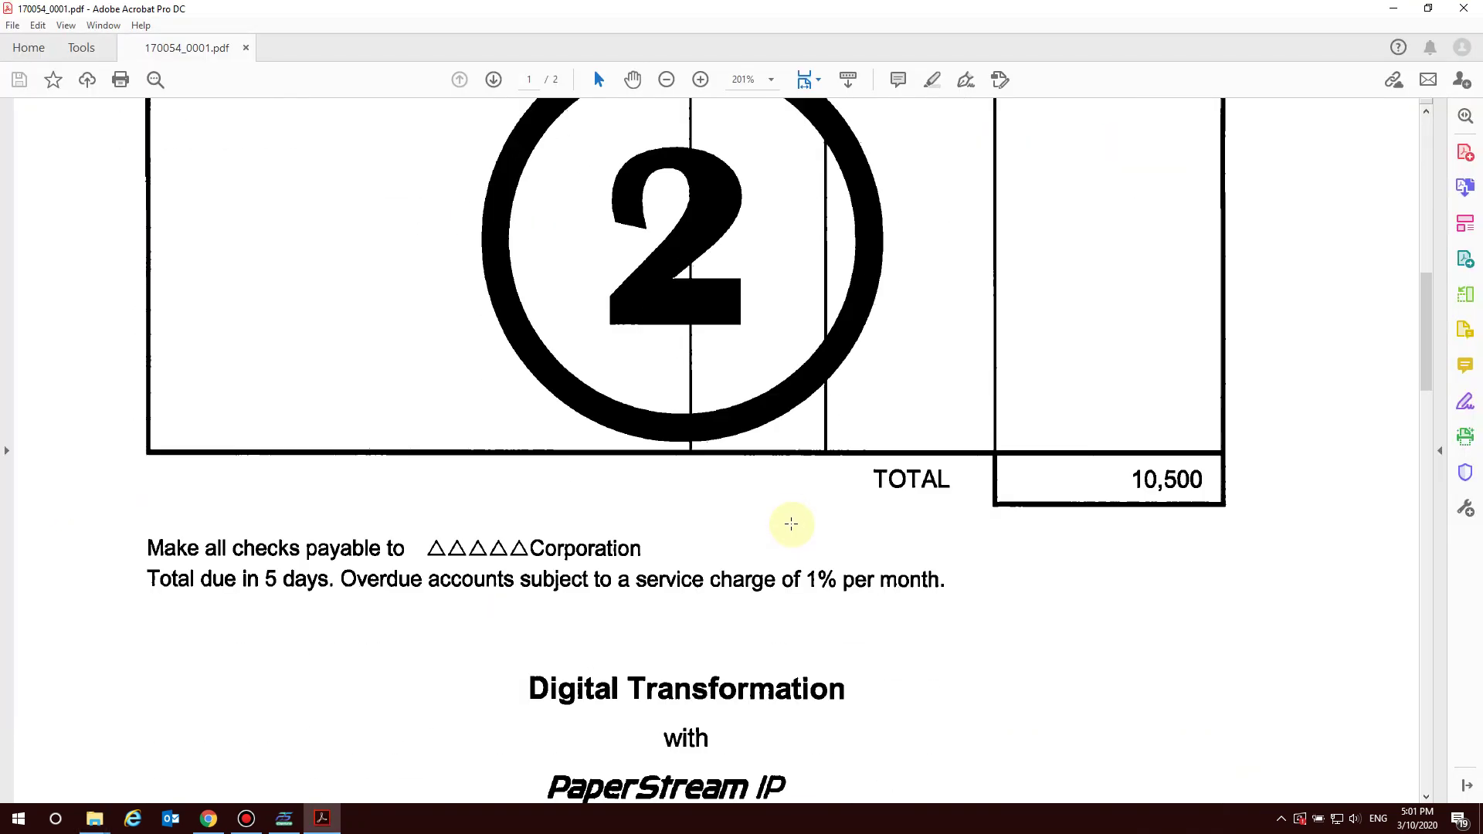
scroll(792, 524, down, 20)
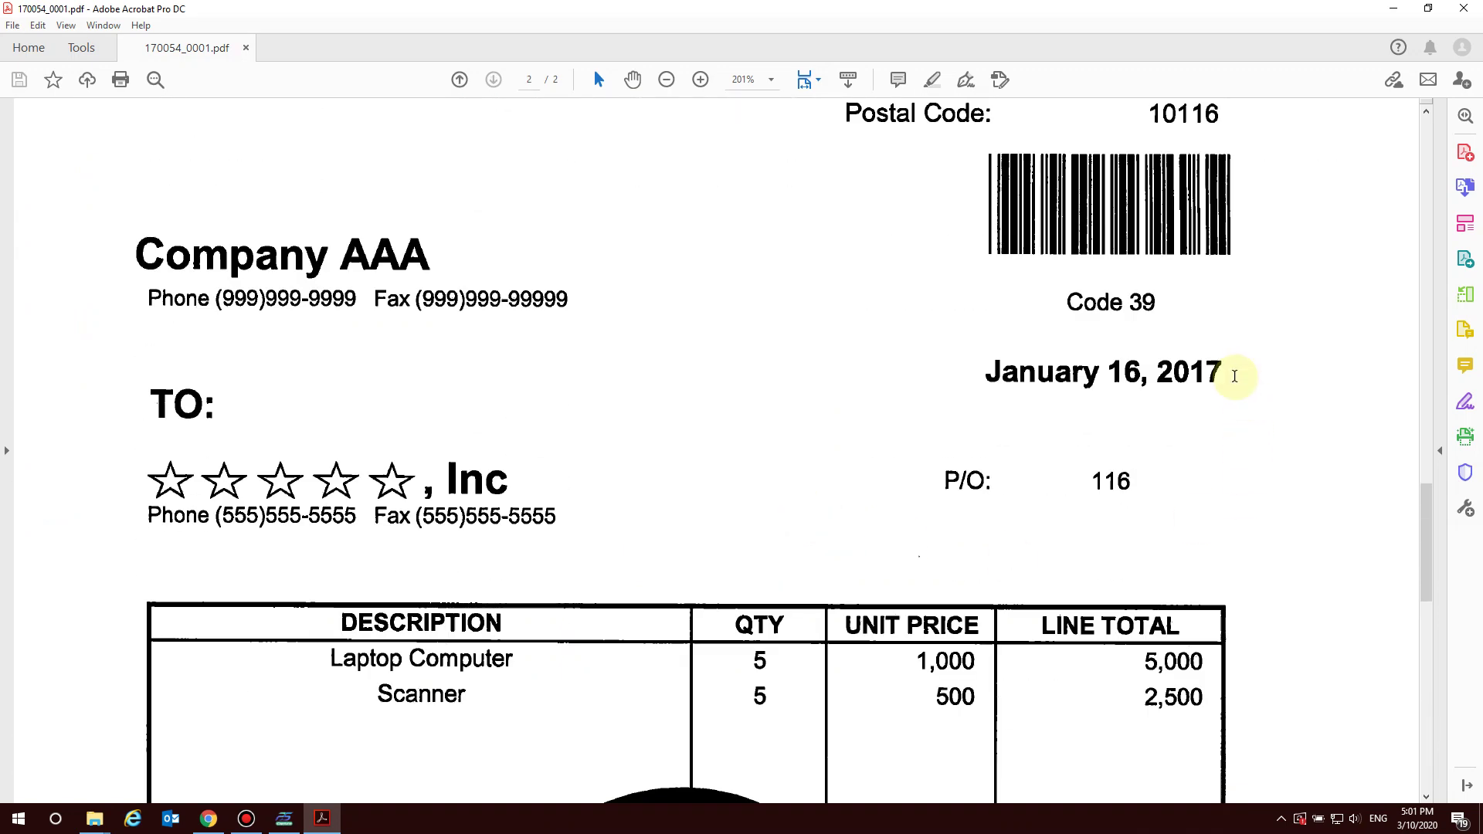
- Test the PDF's searchability by selecting its text and finding "AAA", and close the document
click(831, 349)
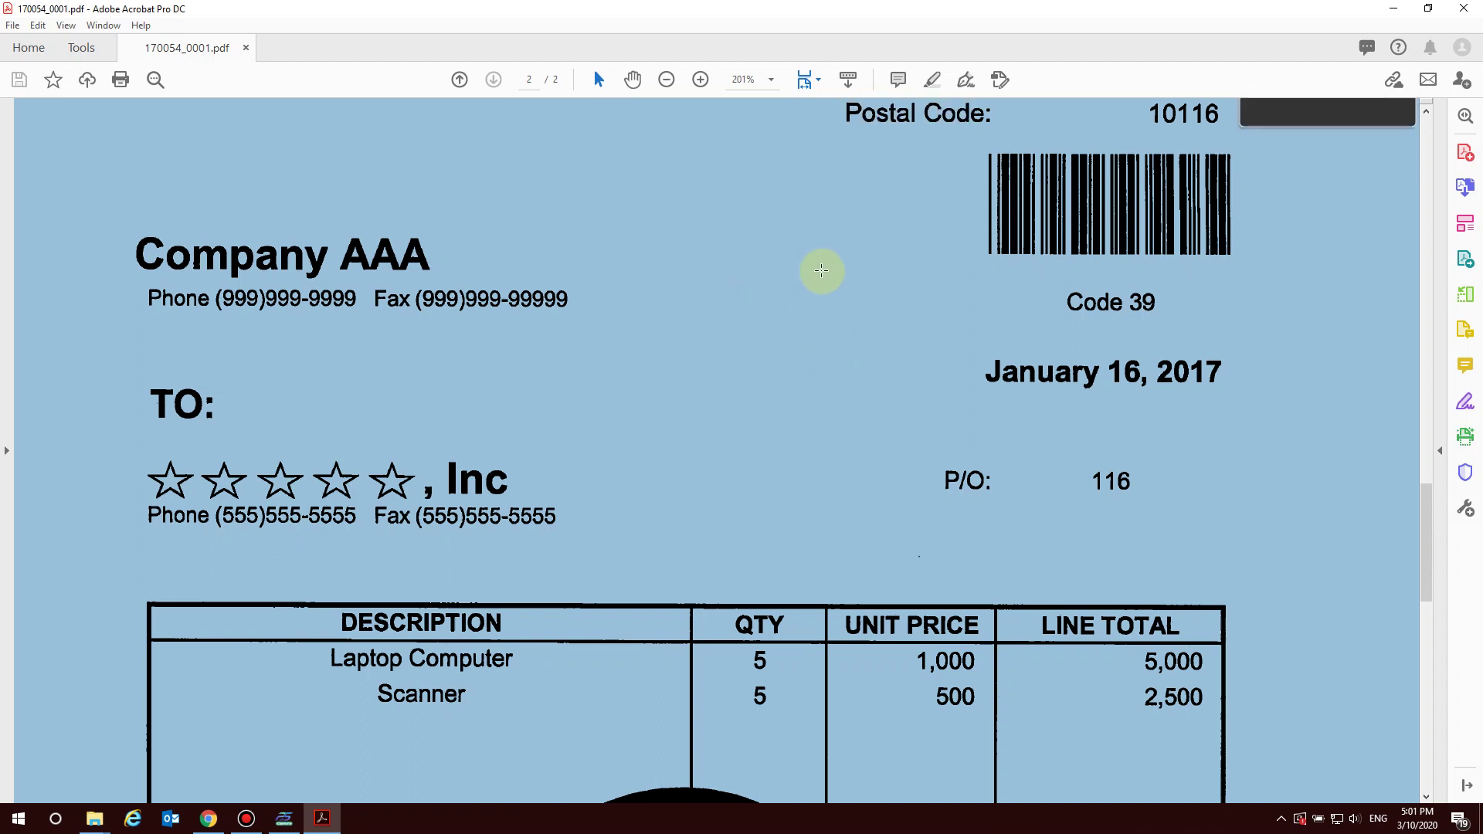
click(1271, 113)
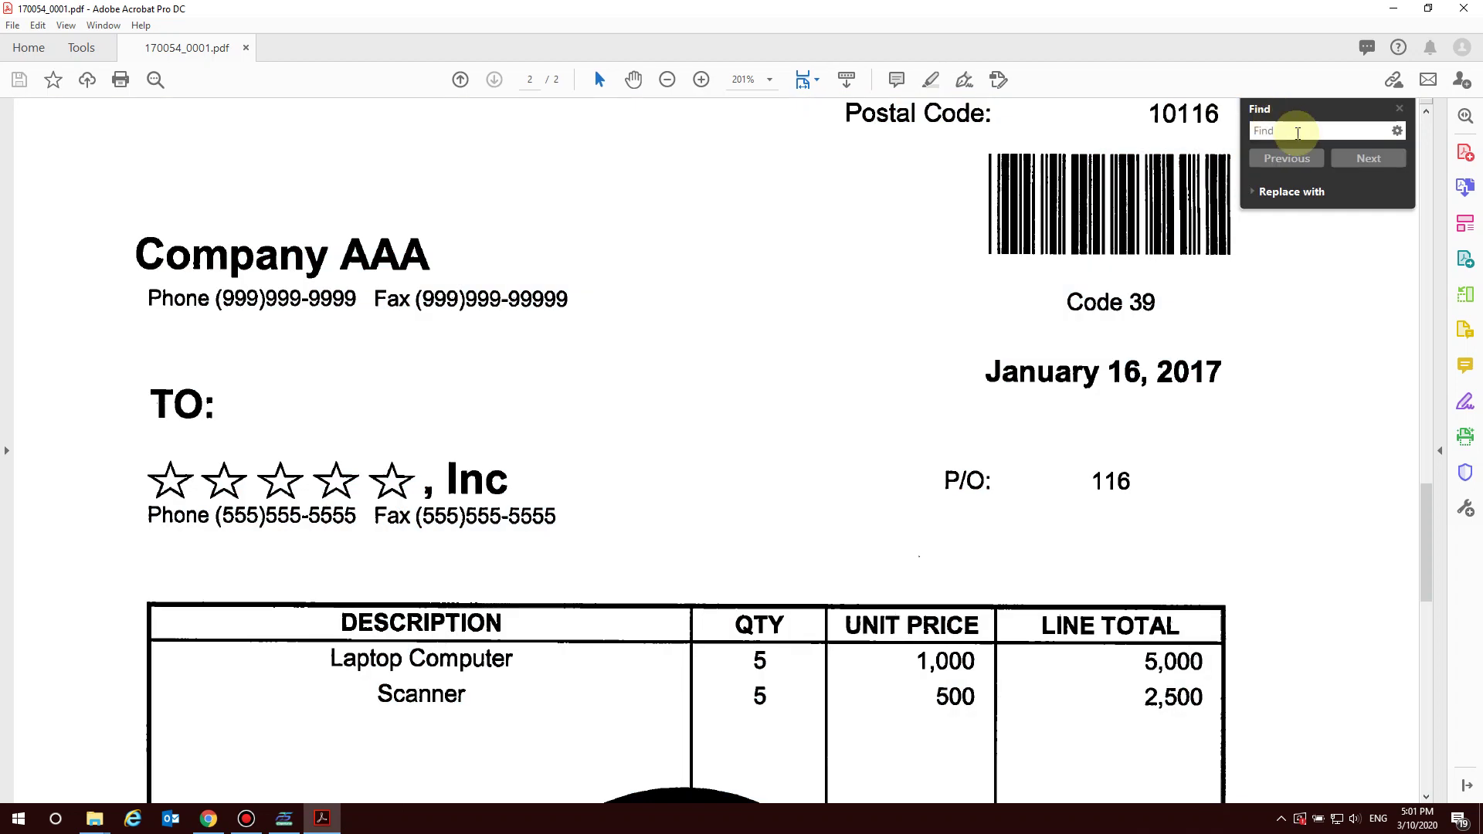
click(1294, 132)
text(AAA)
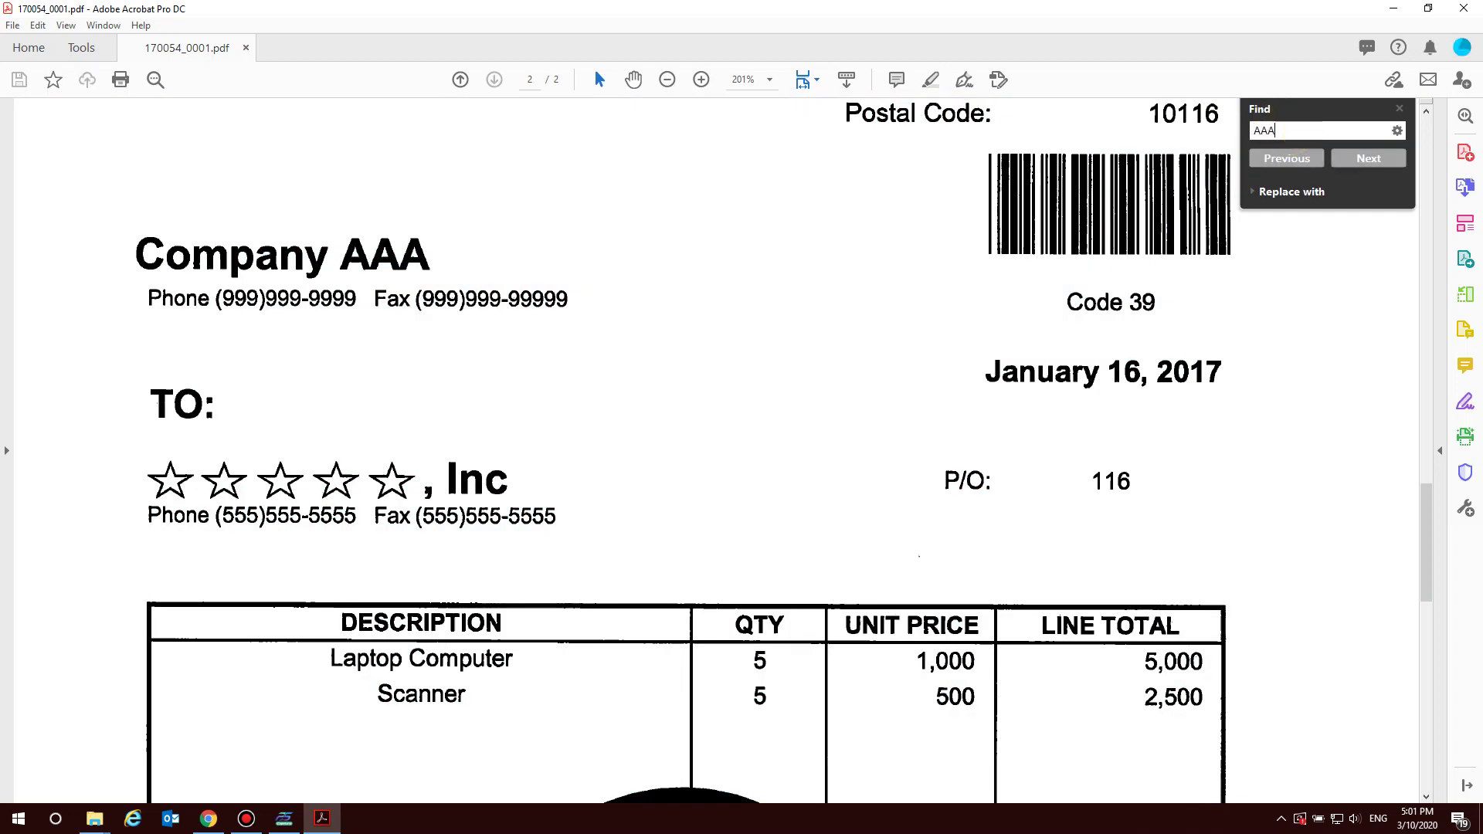
click(1367, 159)
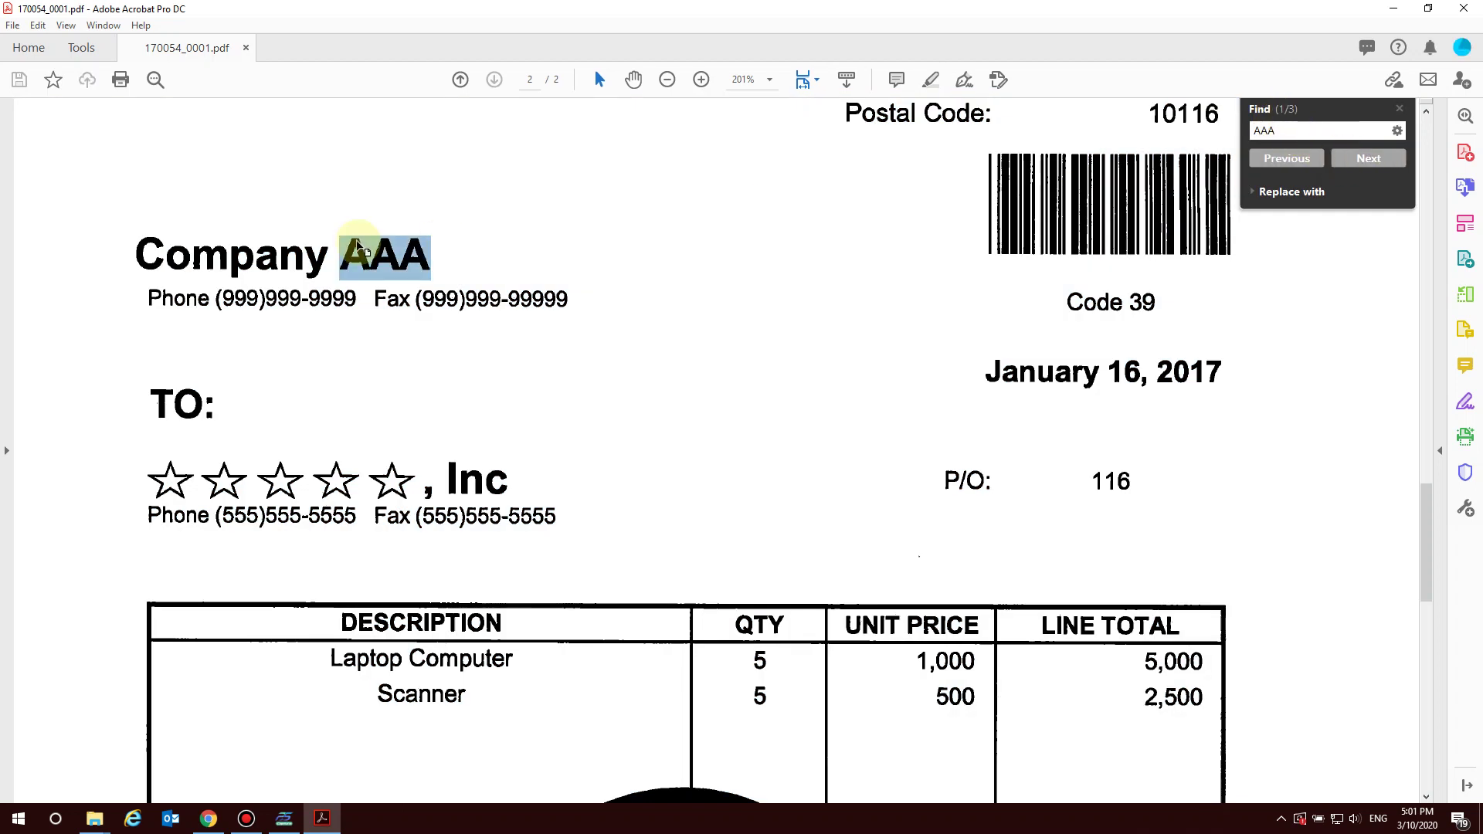
drag(350, 241, 467, 244)
key(ctrl+a)
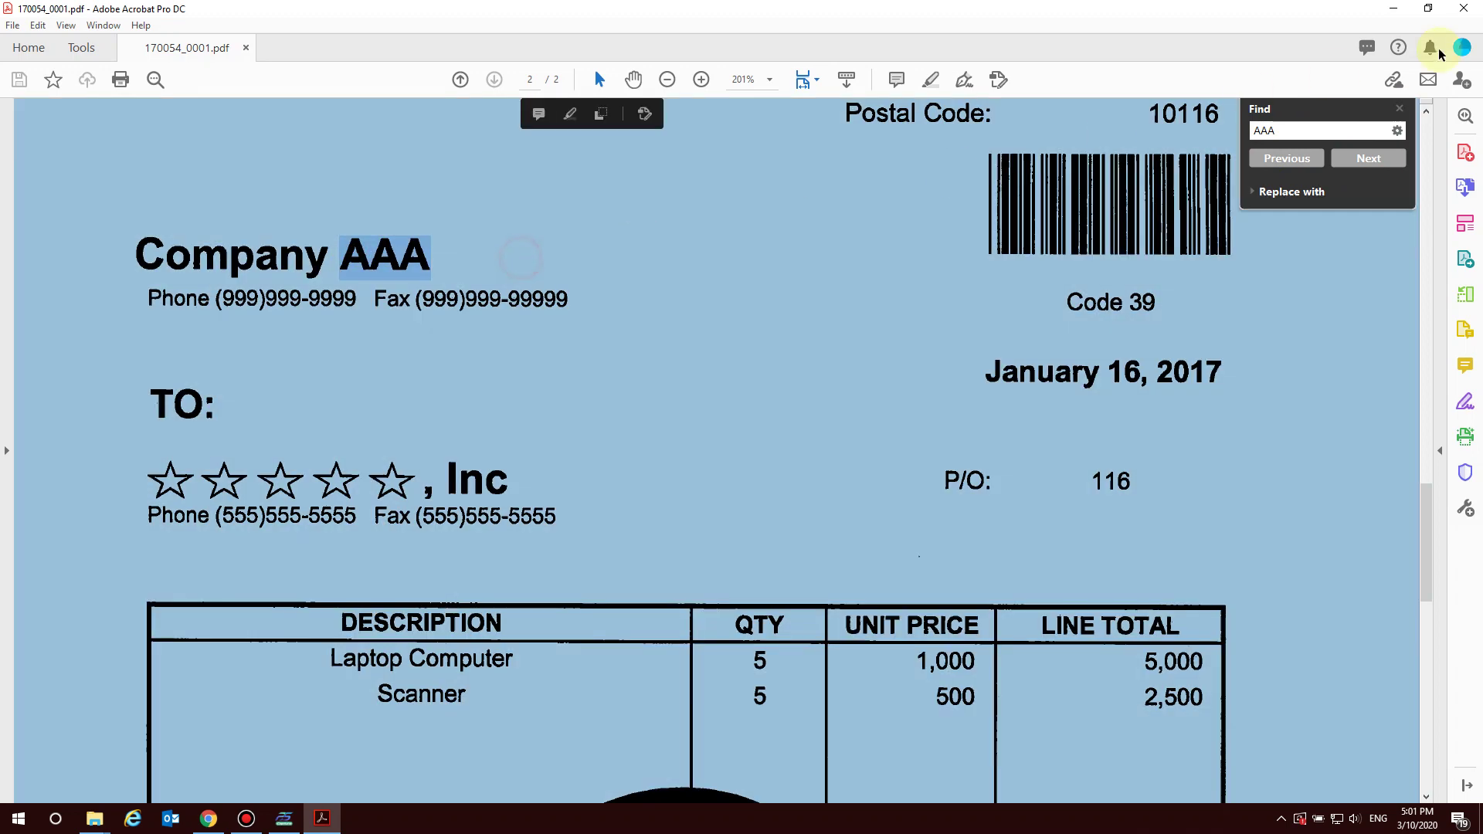
click(1466, 10)
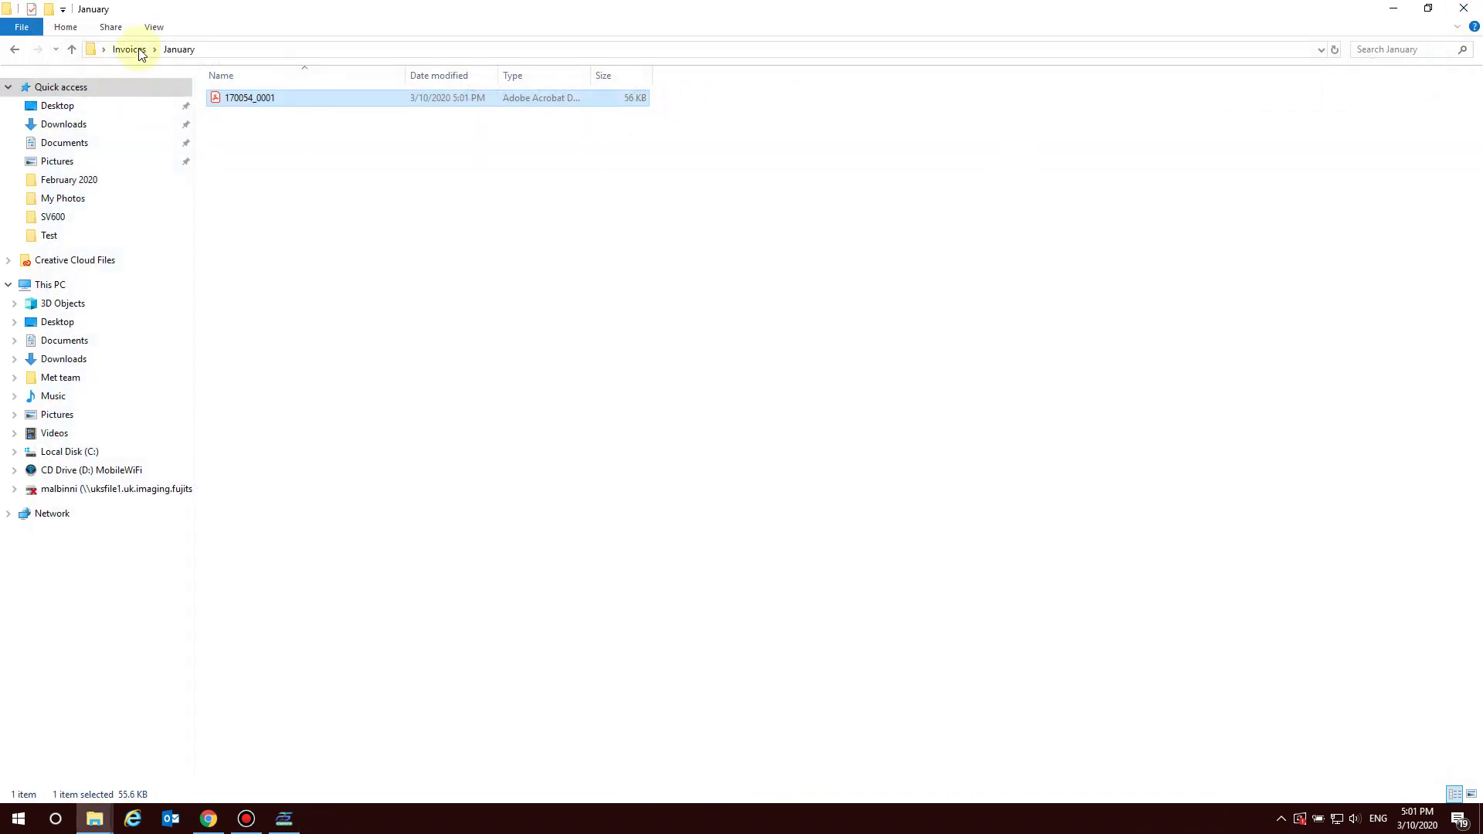
- Check the February folder's contents, then return to Invoices and widen the Name column to read the full index file names
click(140, 51)
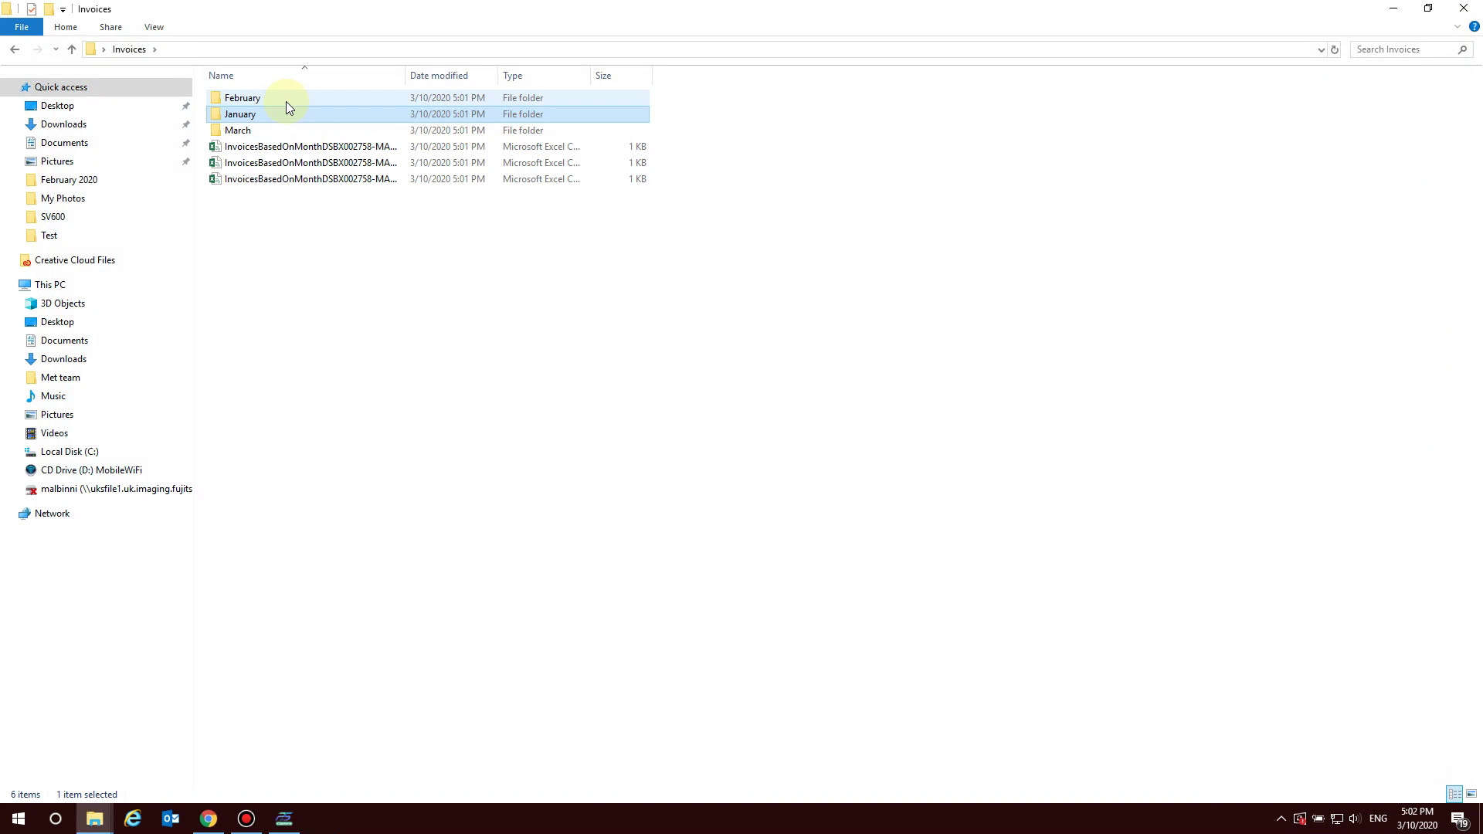
click(286, 101)
double_click(287, 101)
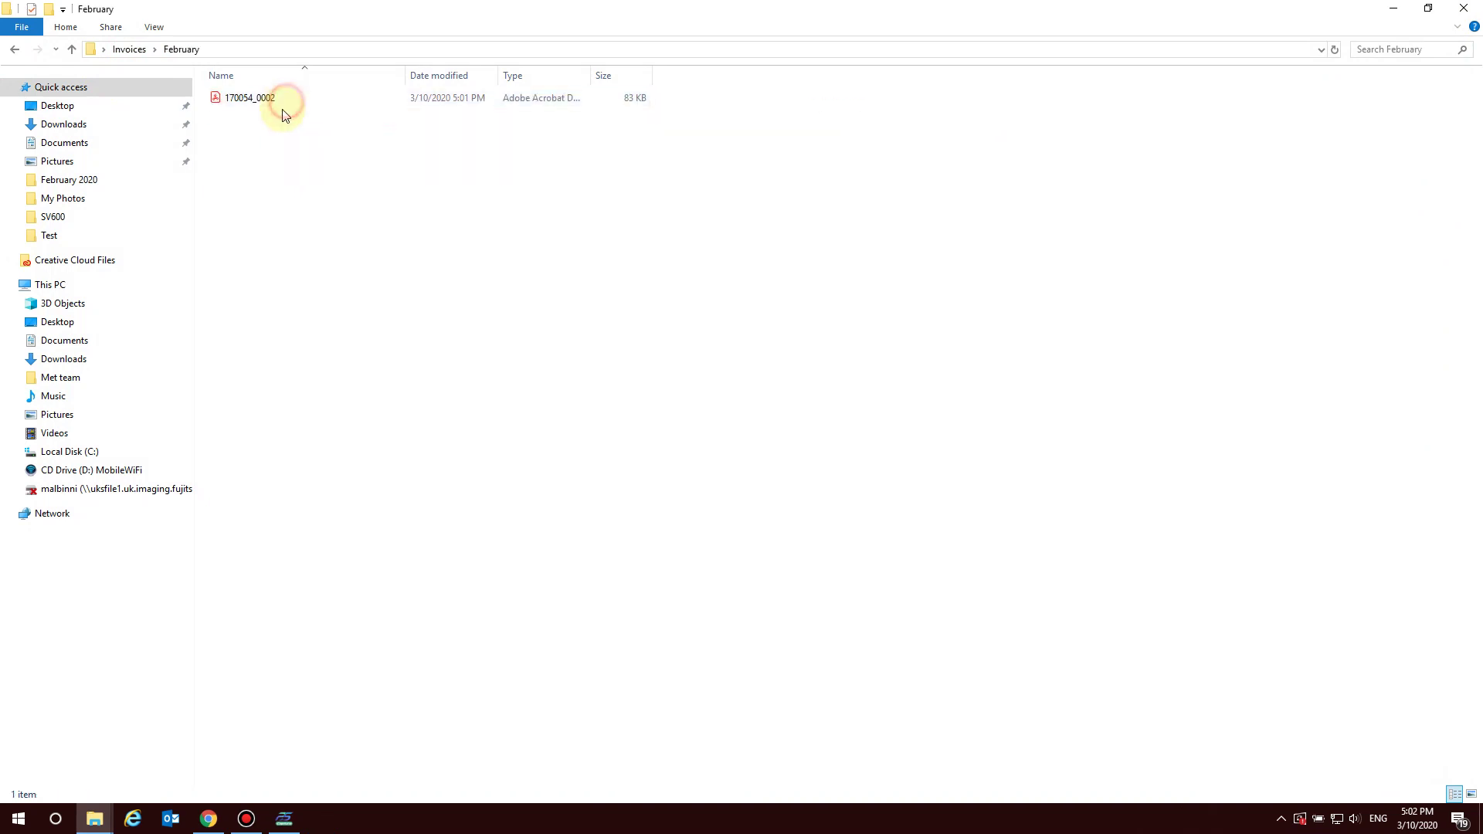
click(127, 49)
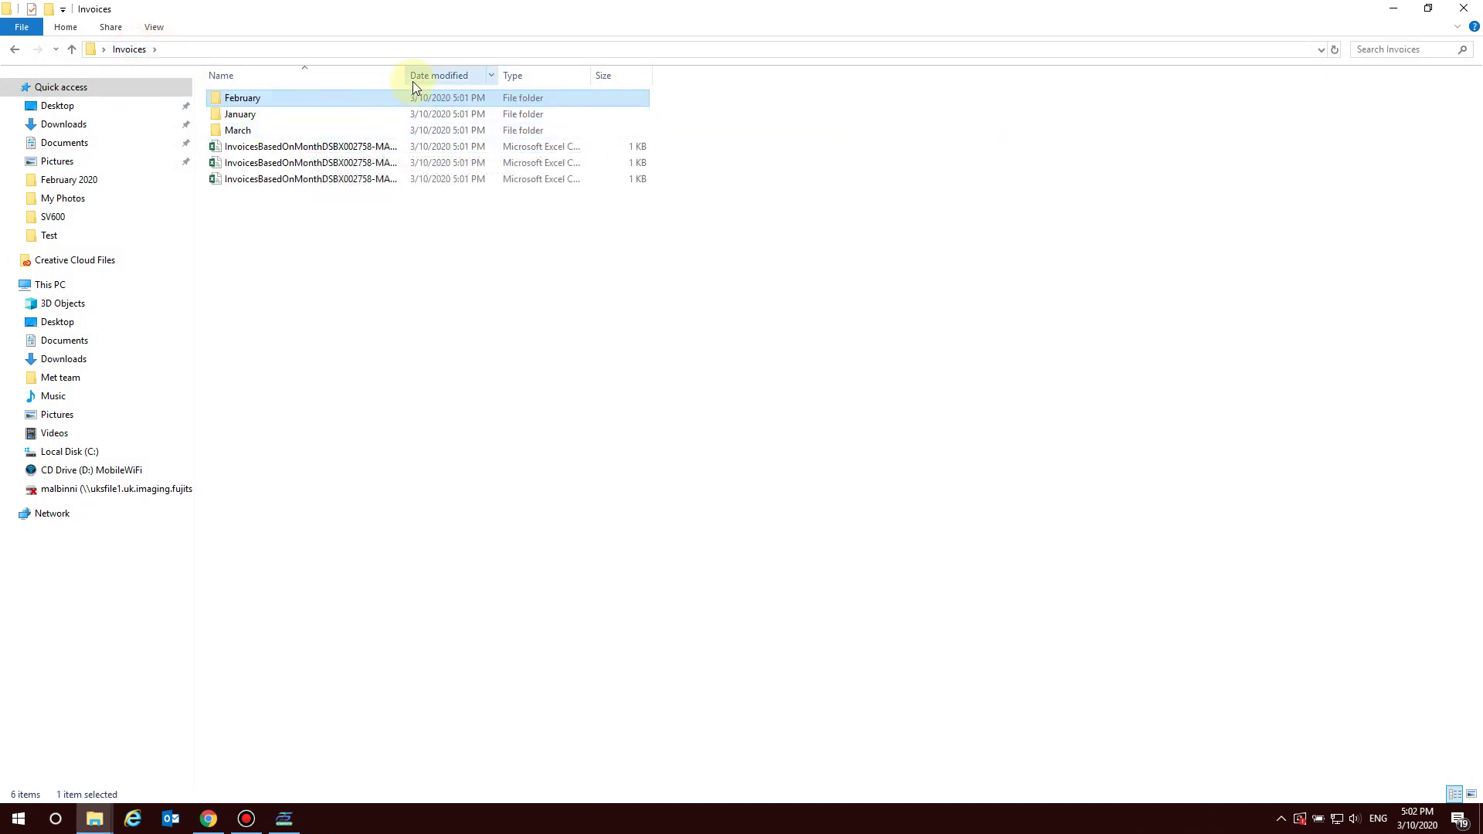
drag(406, 75, 606, 75)
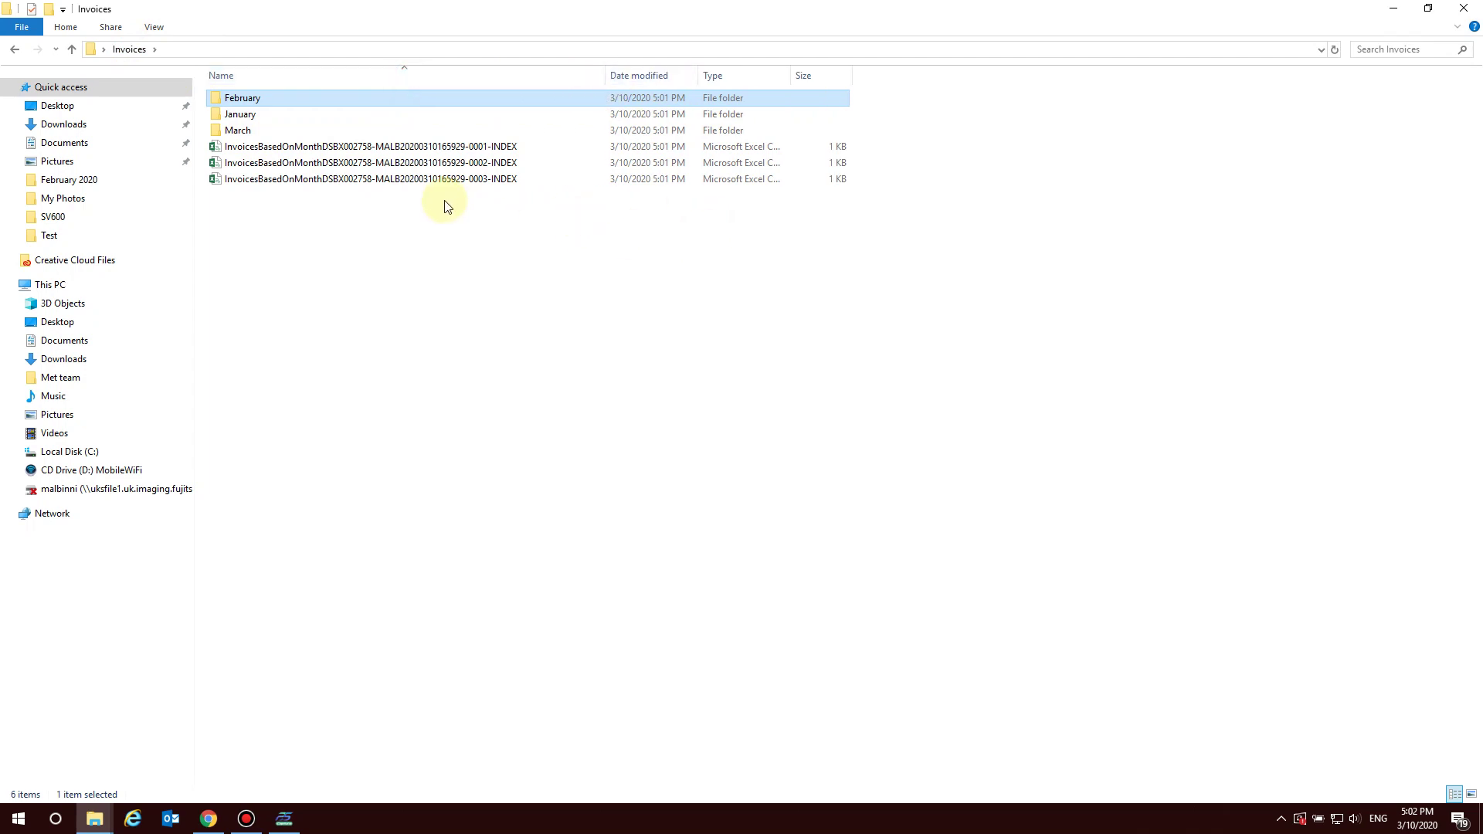
- Open the index file ending in 0001-INDEX and fit columns A through G to their contents
click(437, 148)
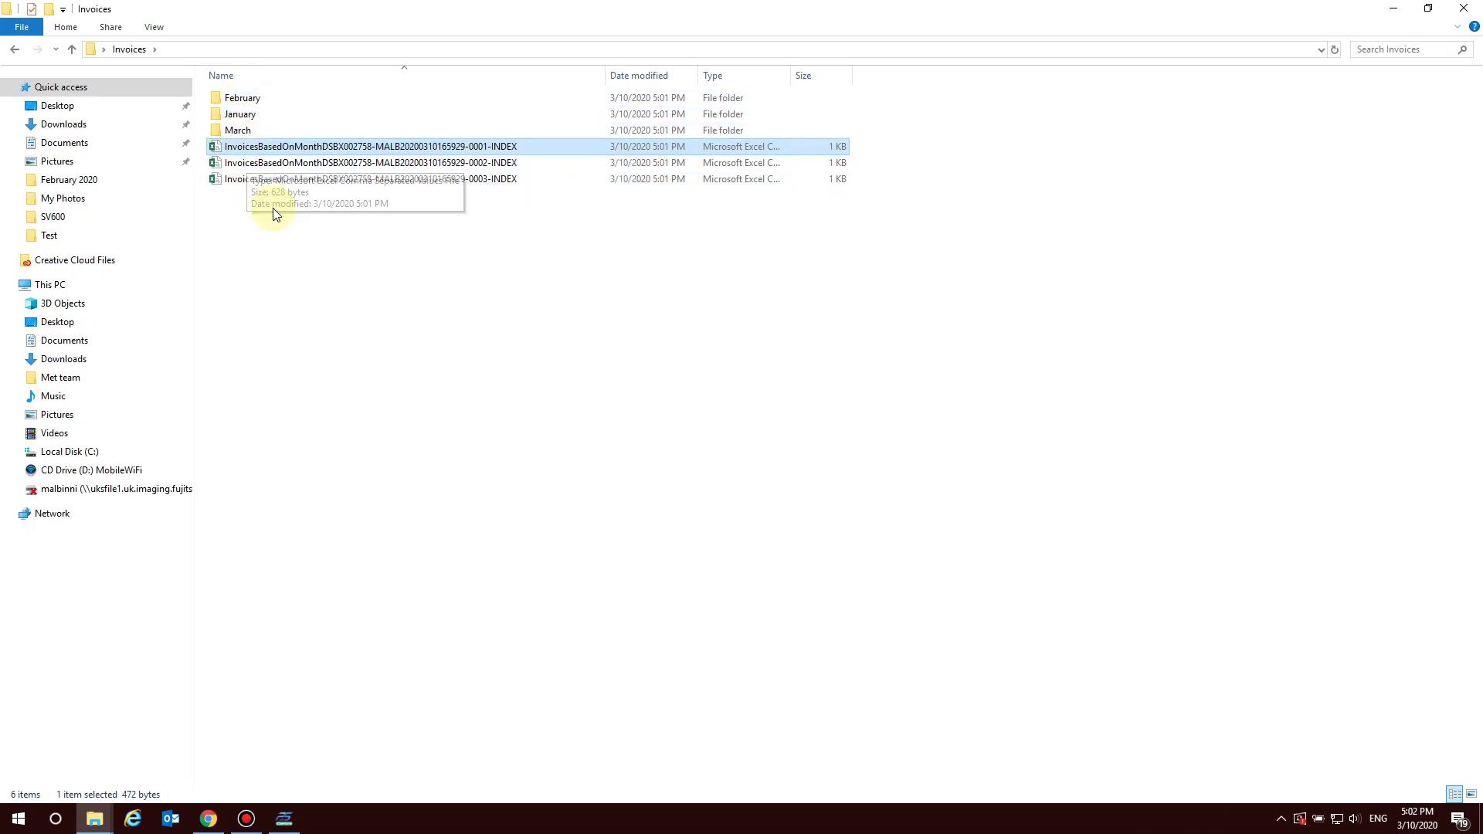
click(275, 149)
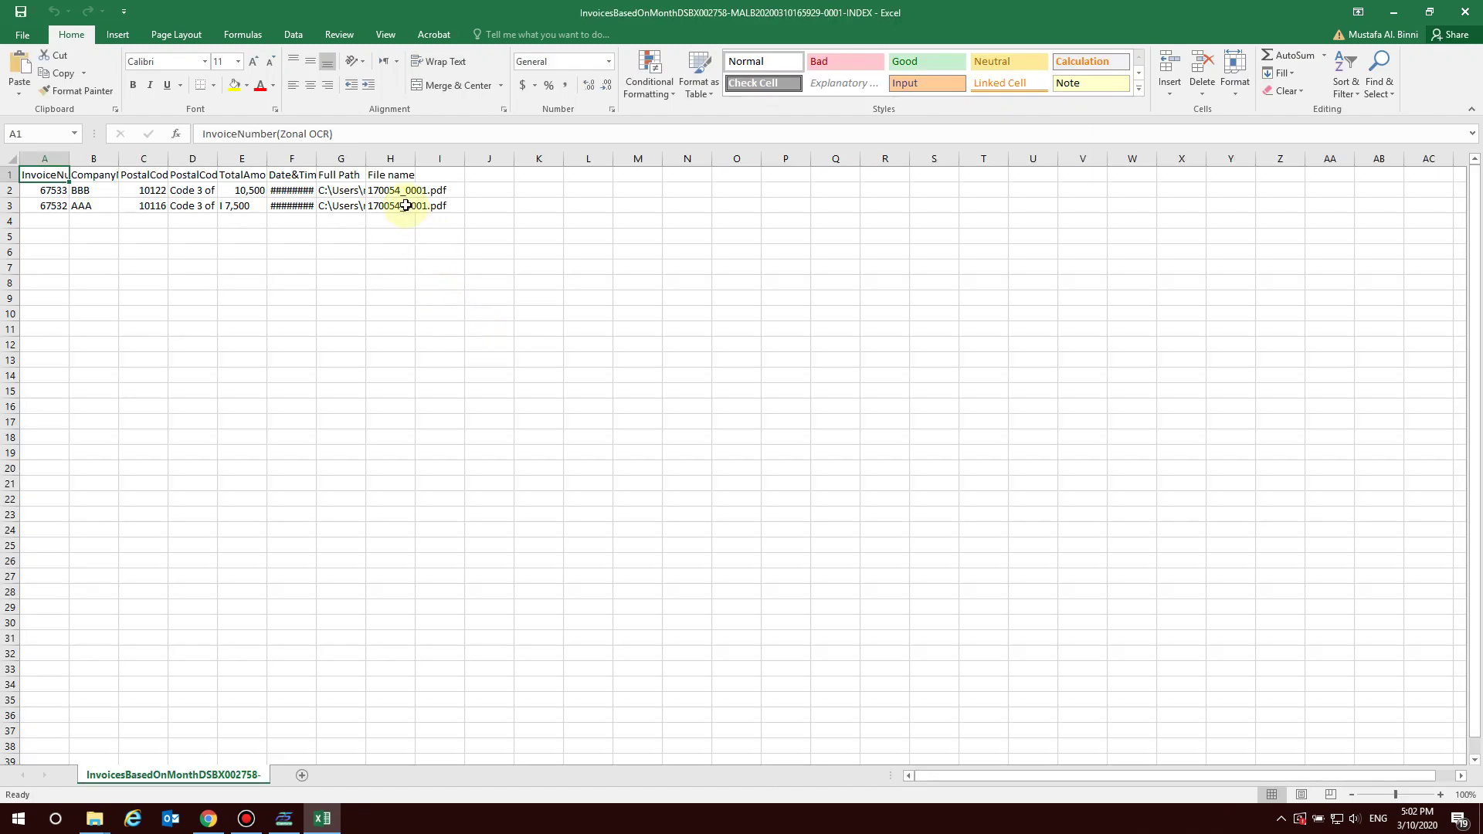
double_click(367, 159)
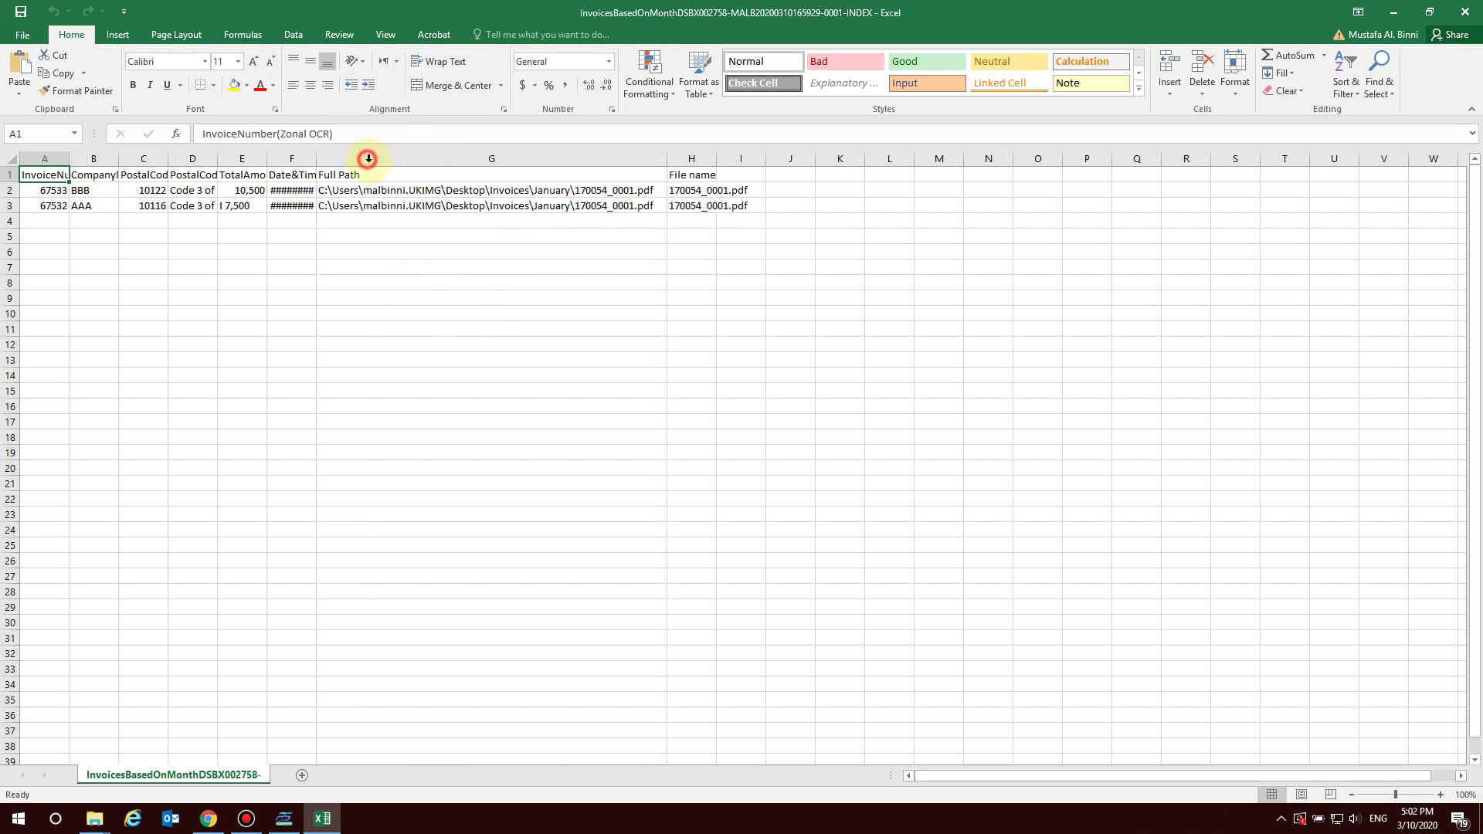
double_click(316, 158)
double_click(267, 158)
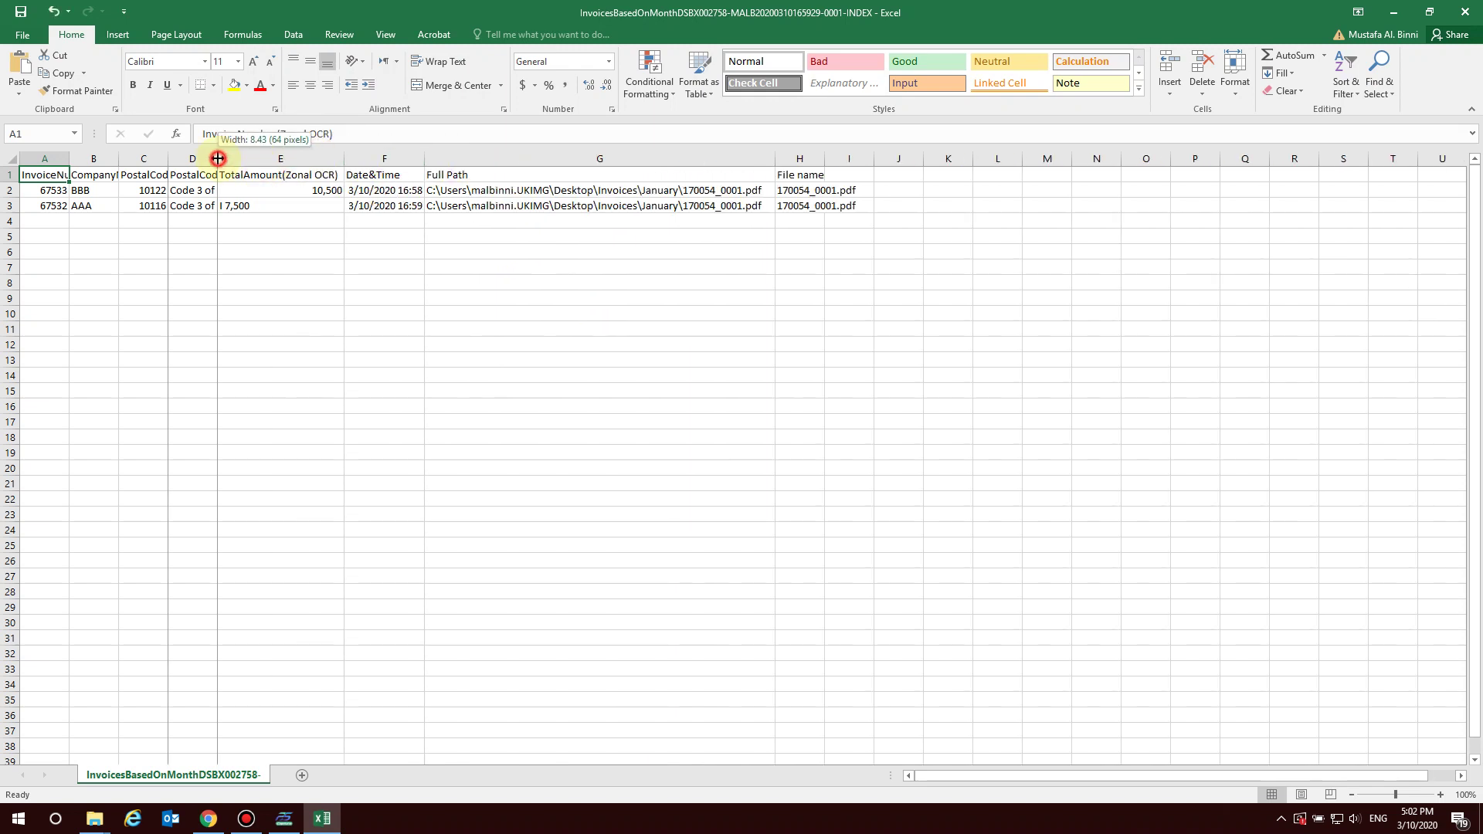
double_click(217, 158)
double_click(165, 159)
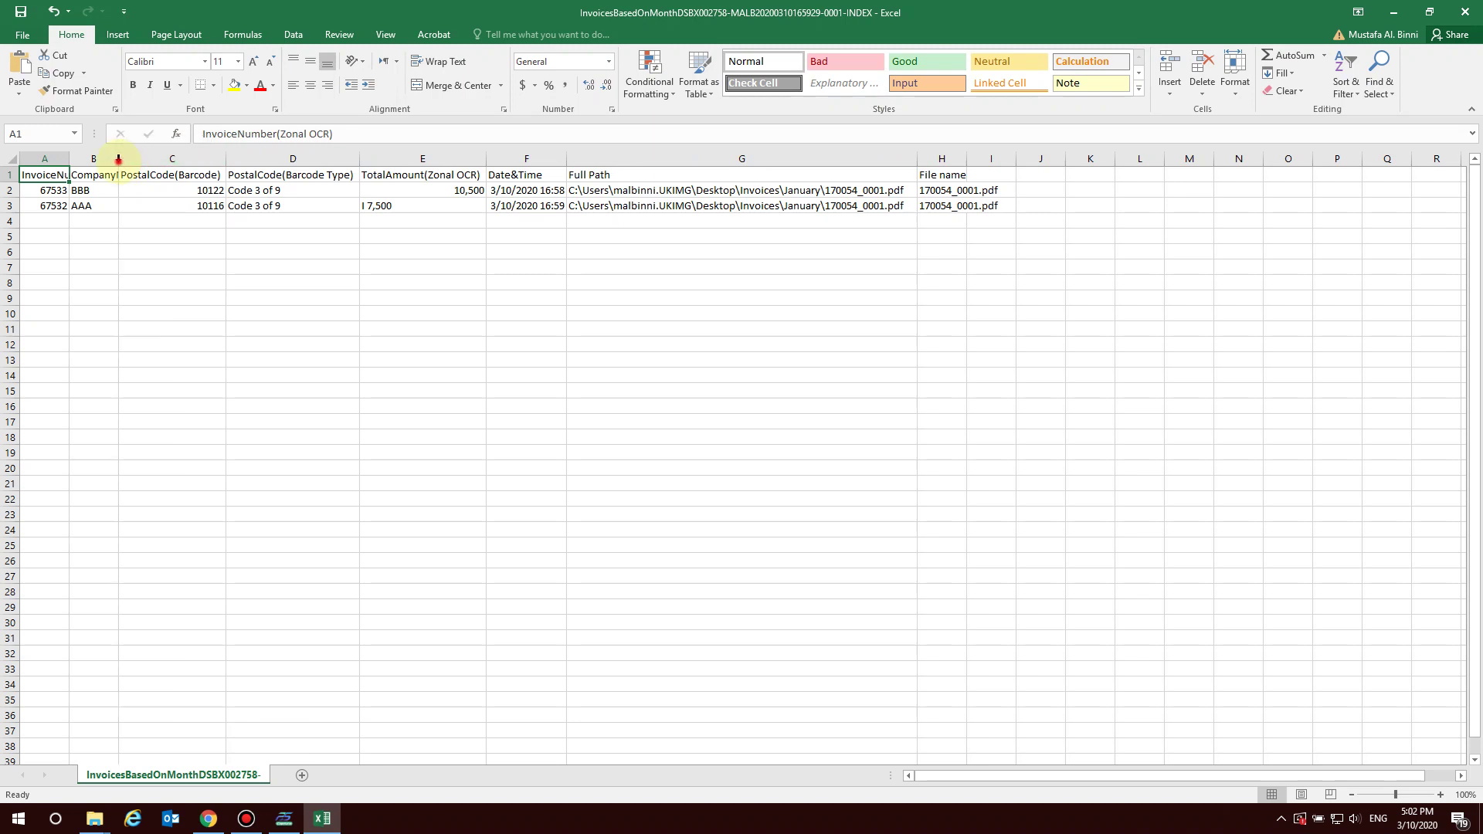
double_click(118, 159)
double_click(70, 160)
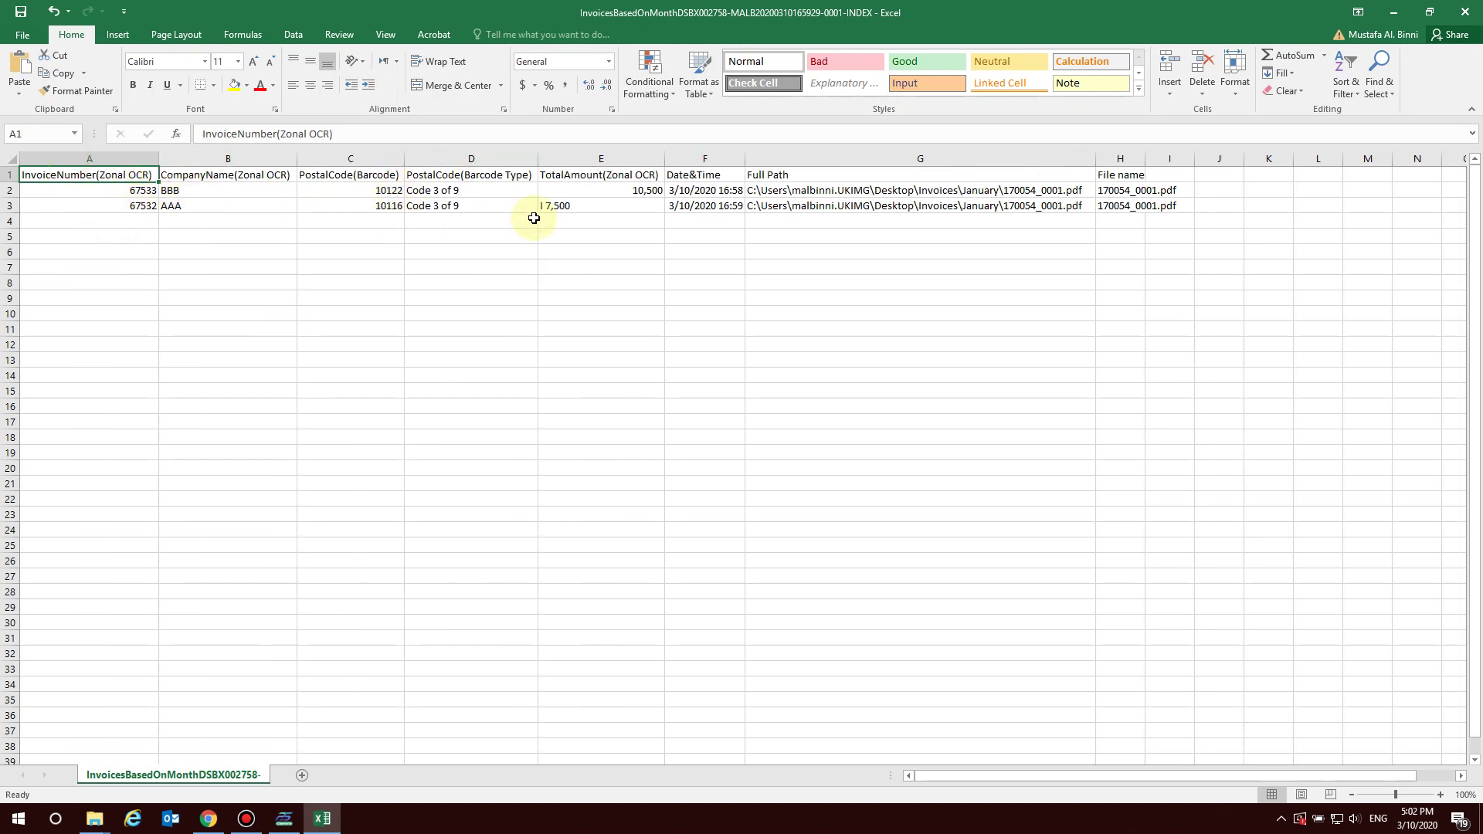
- Examine the invoice entries' TotalAmount and Full Path values, and fit the File name column to its contents
click(593, 211)
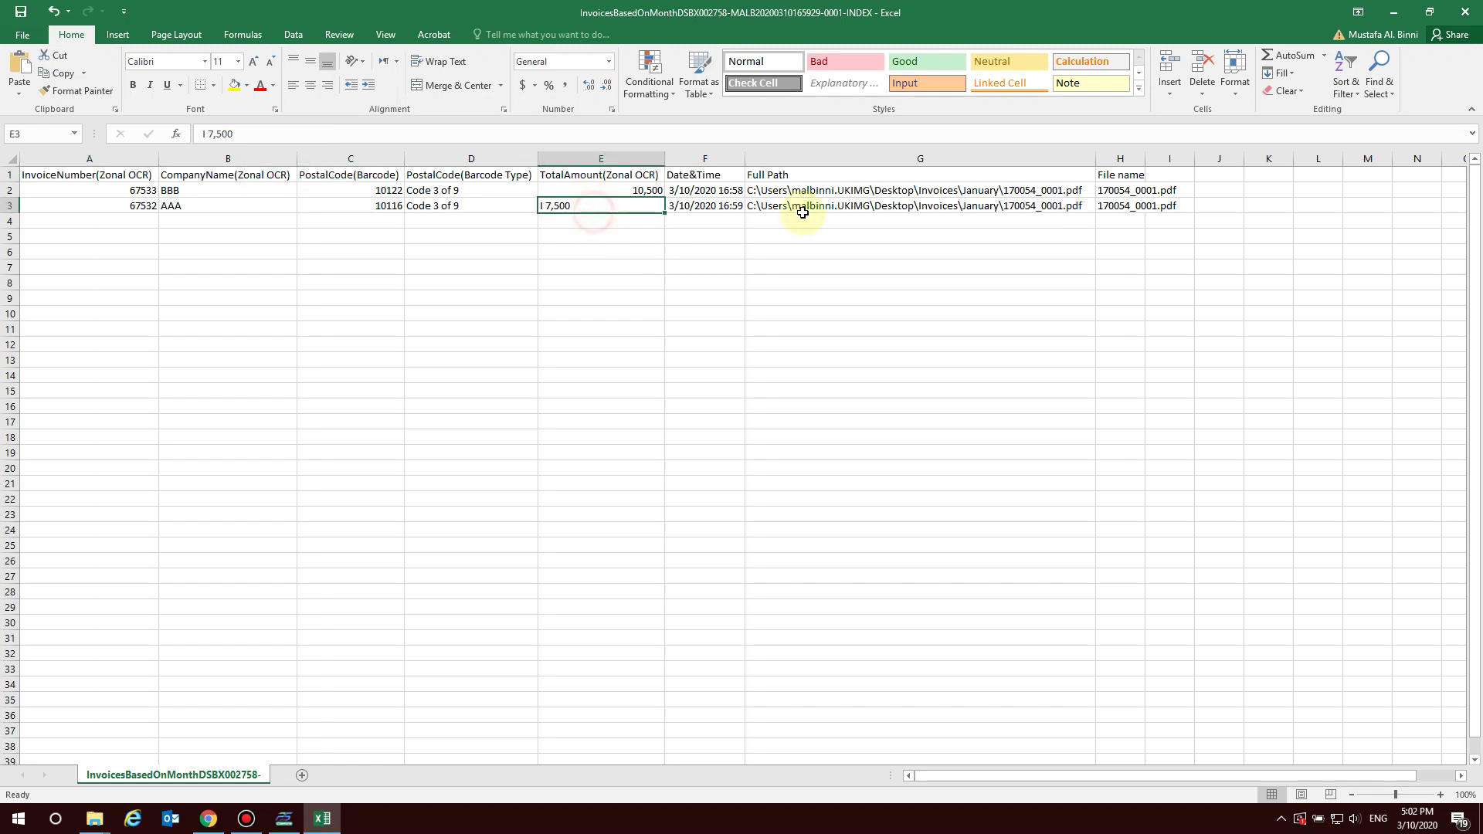
click(797, 190)
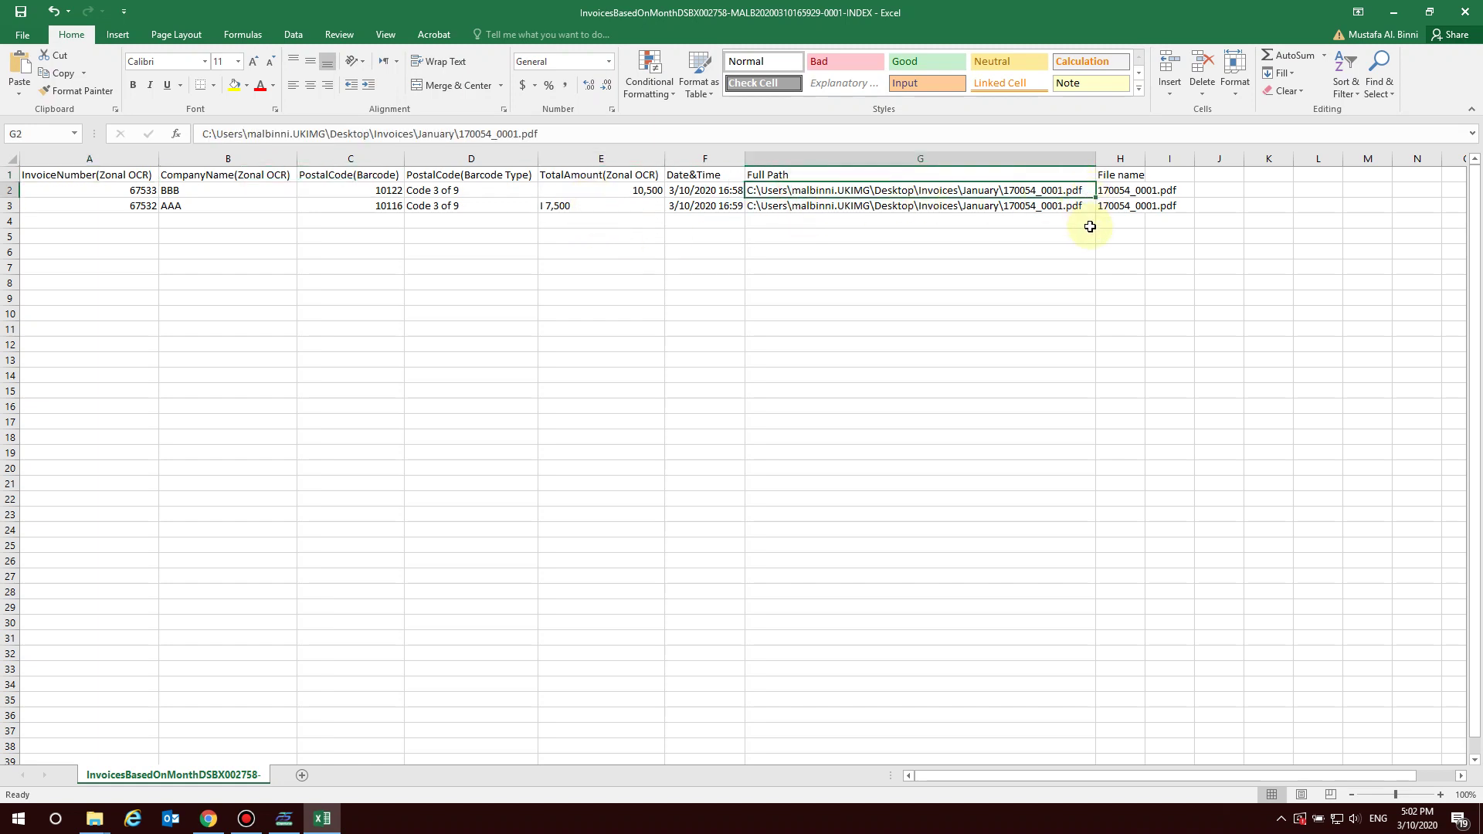
double_click(1149, 159)
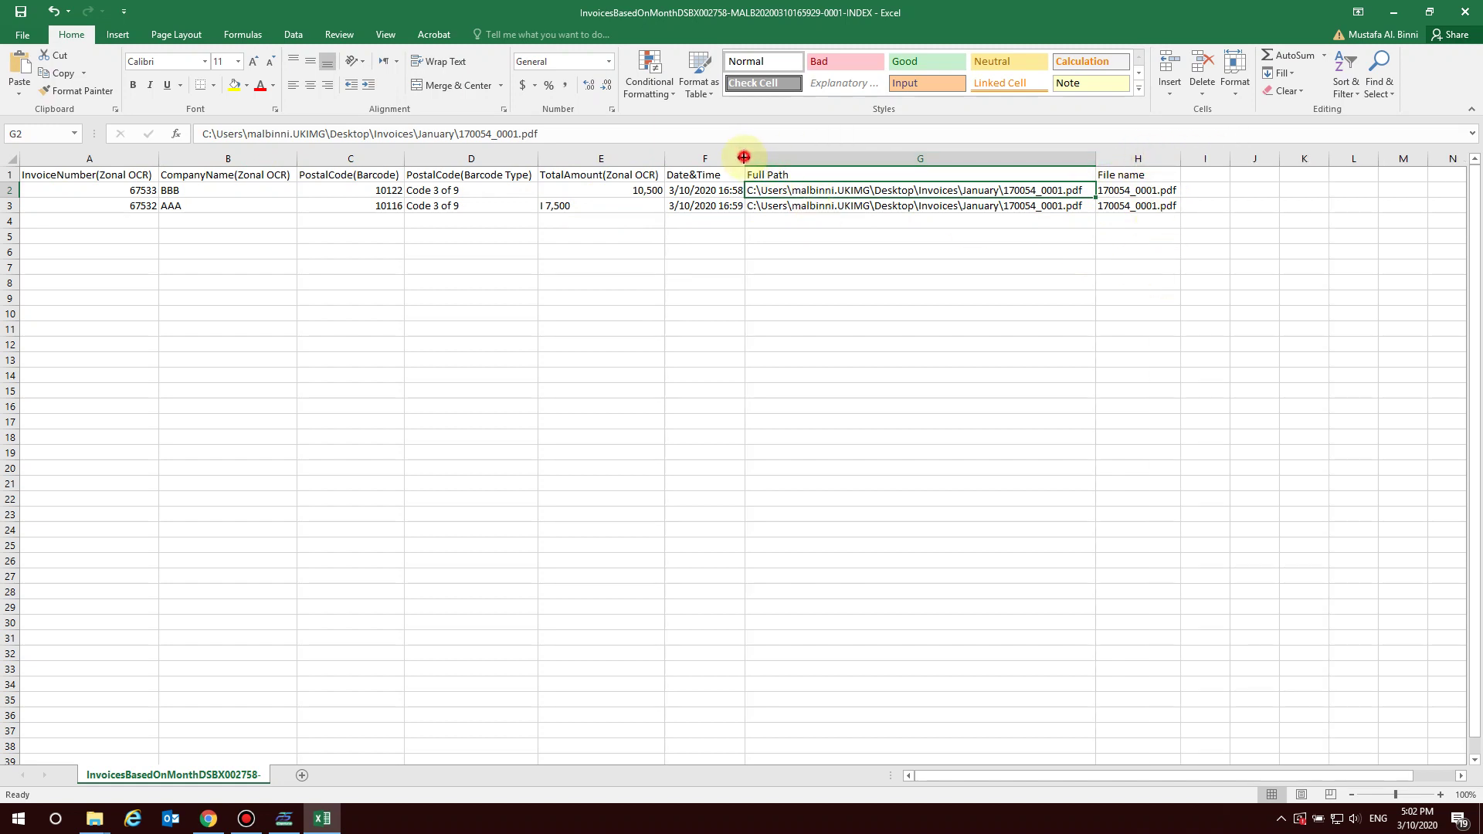
click(430, 236)
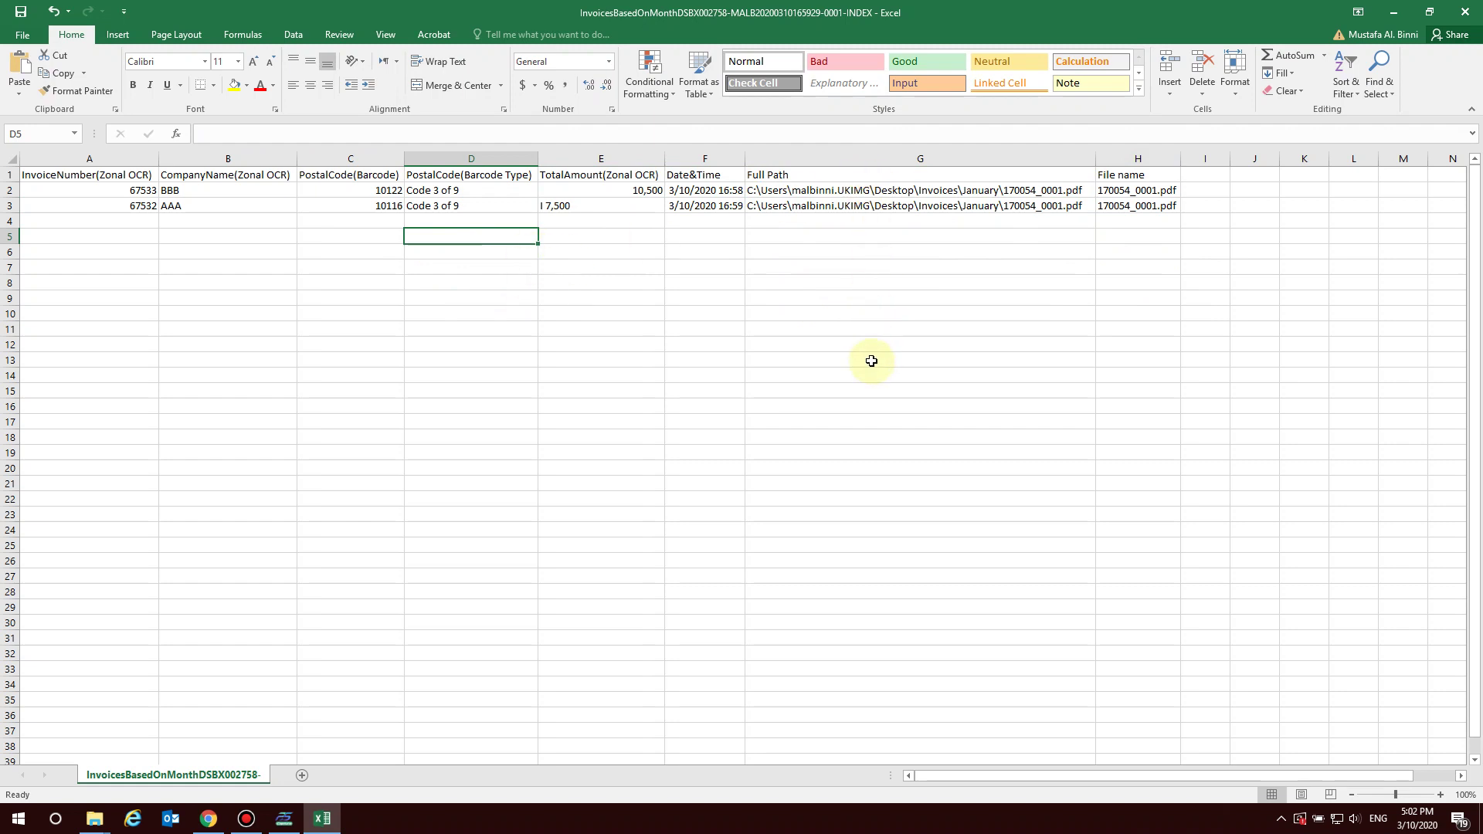
click(771, 192)
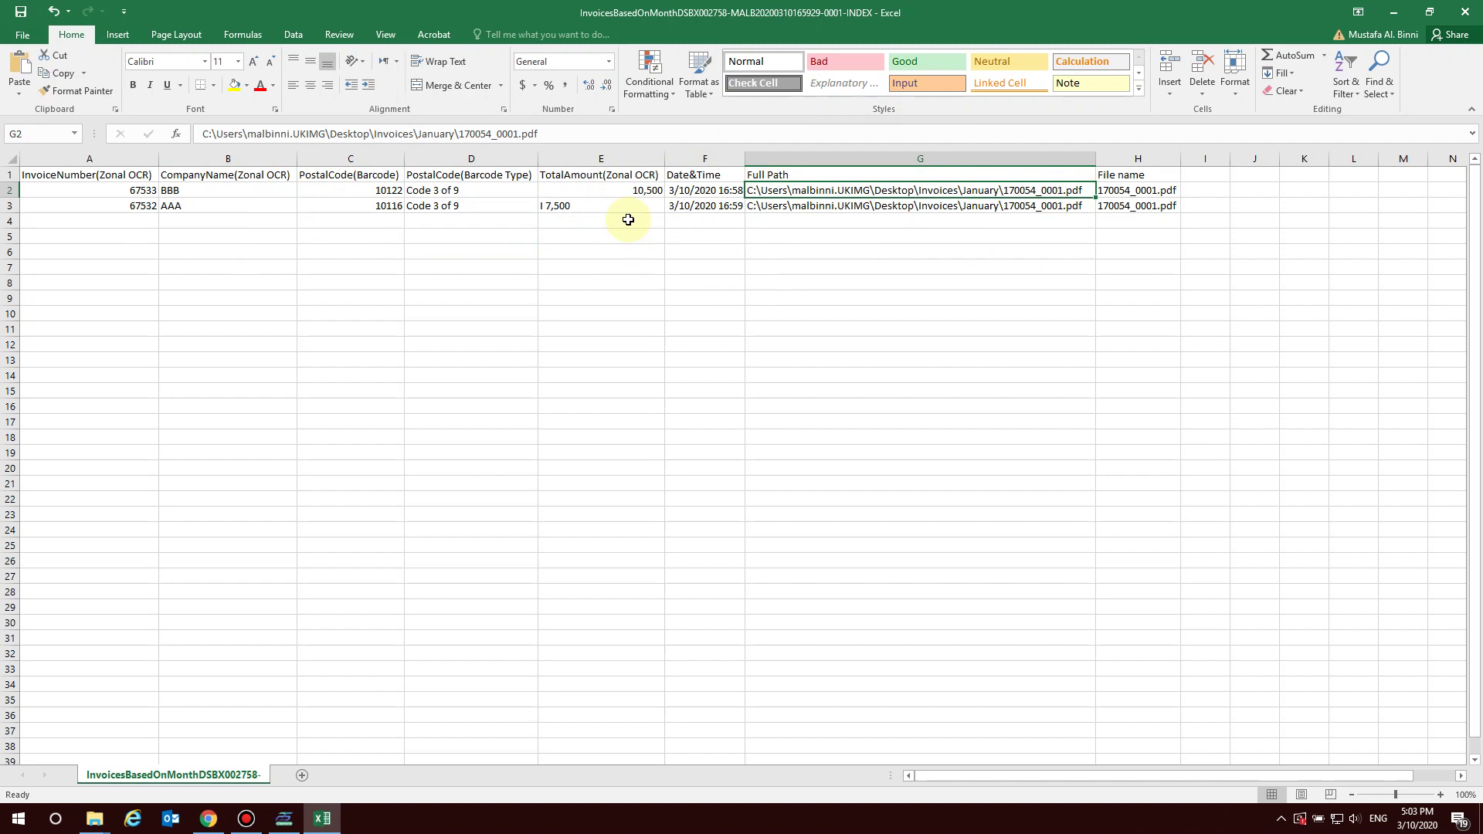
- Close the index file without saving the changes
click(1465, 10)
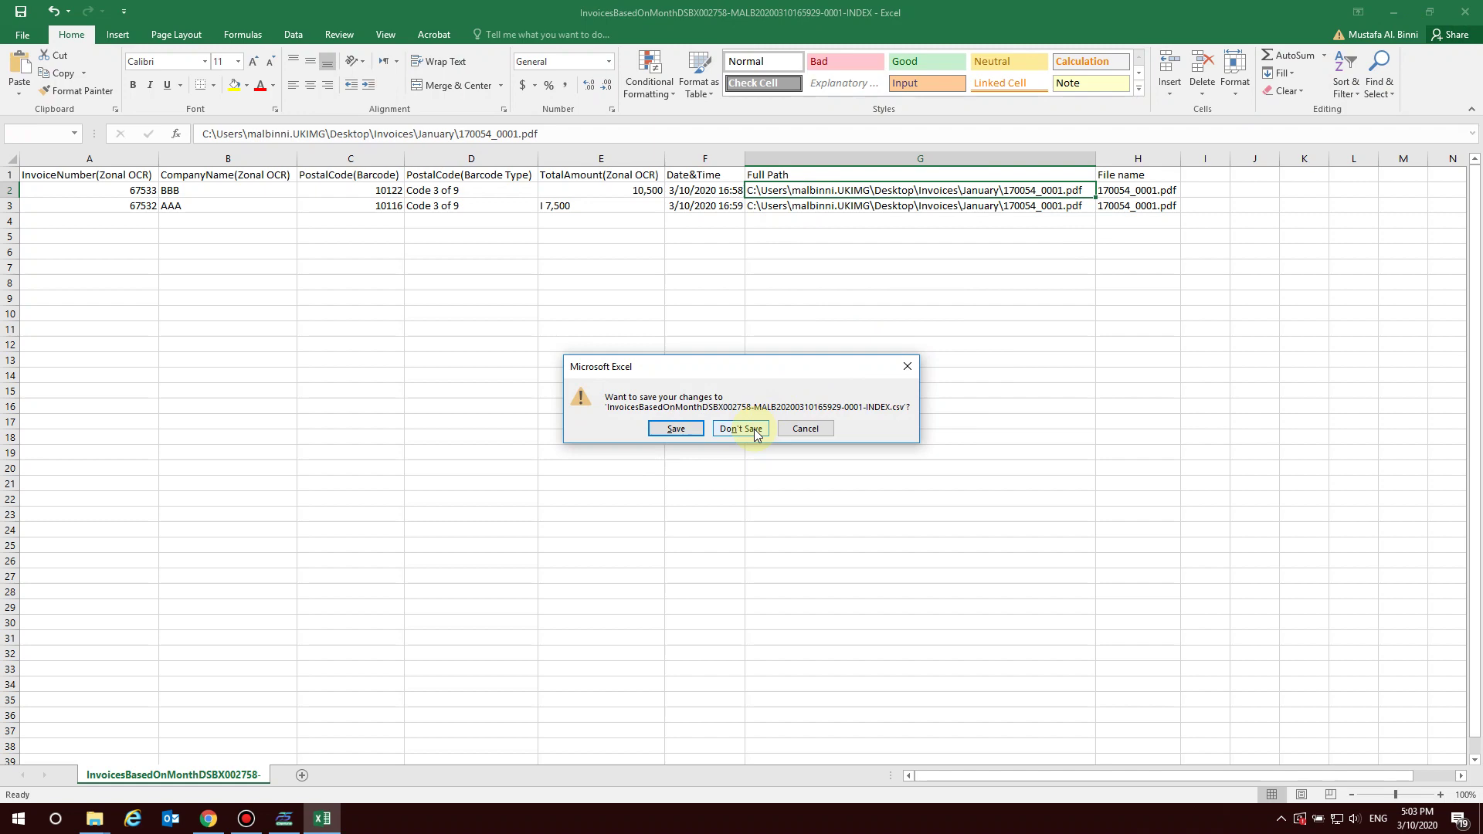
click(678, 429)
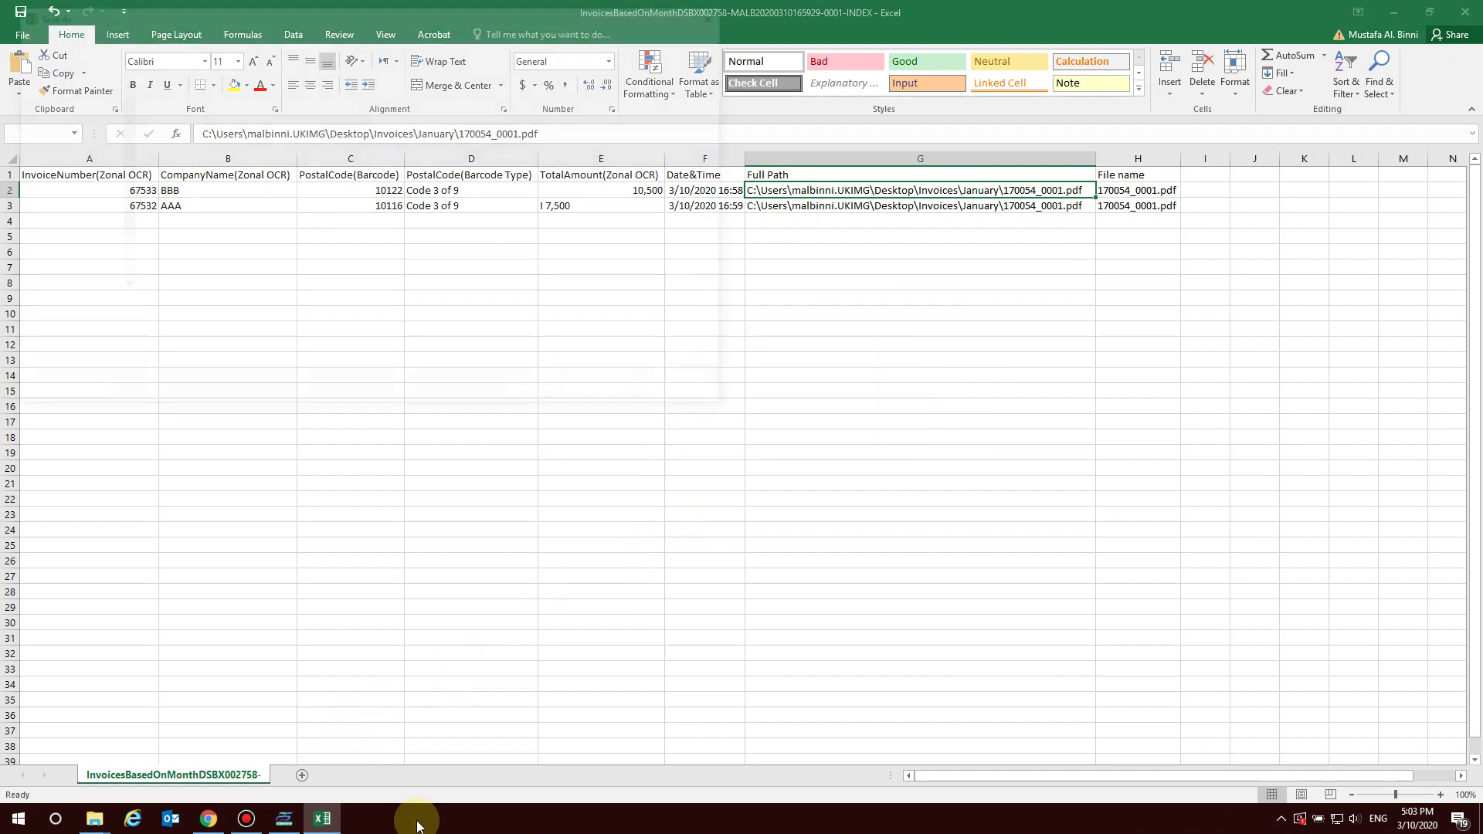
click(713, 393)
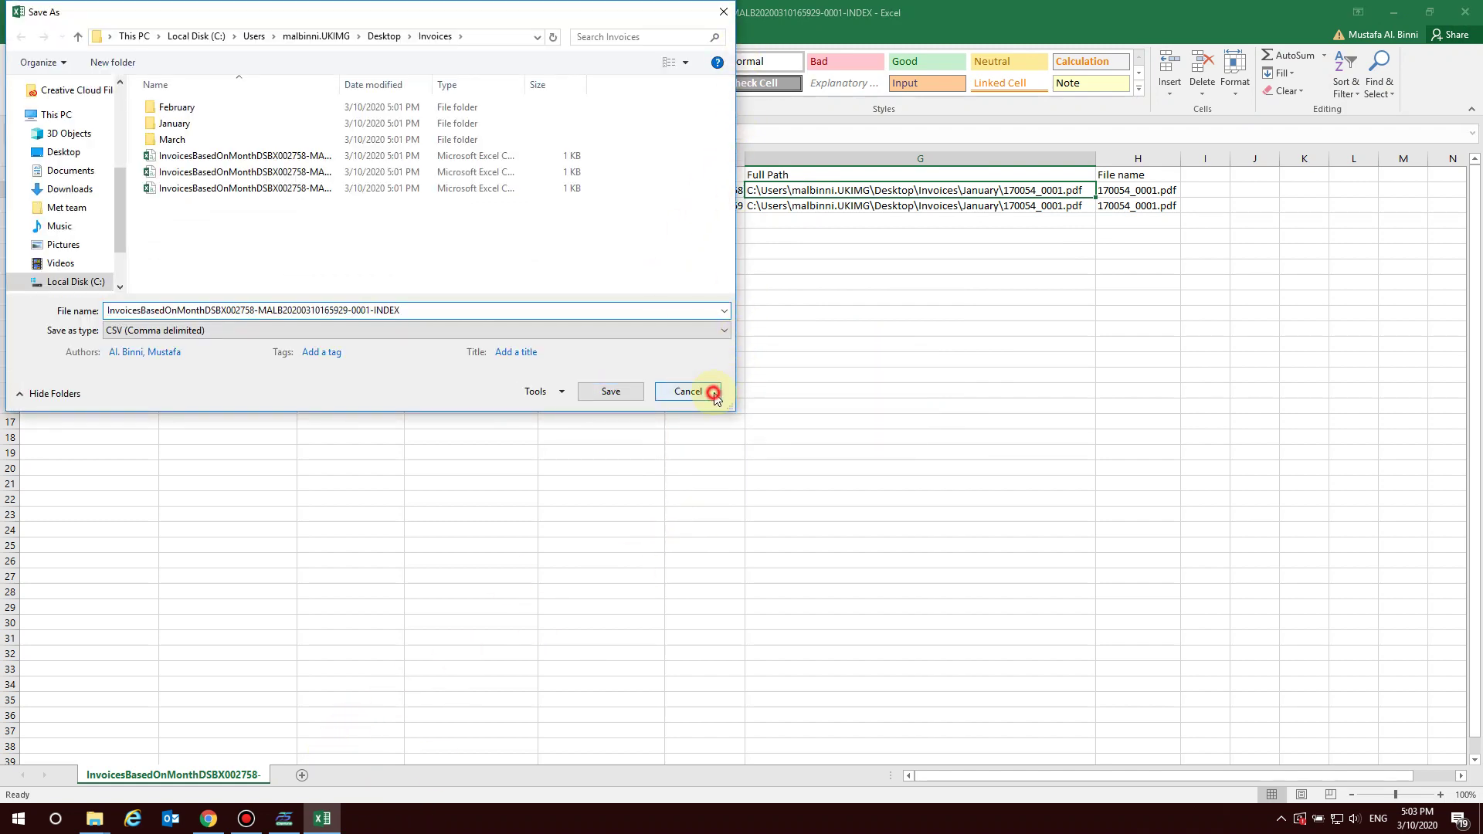
click(746, 425)
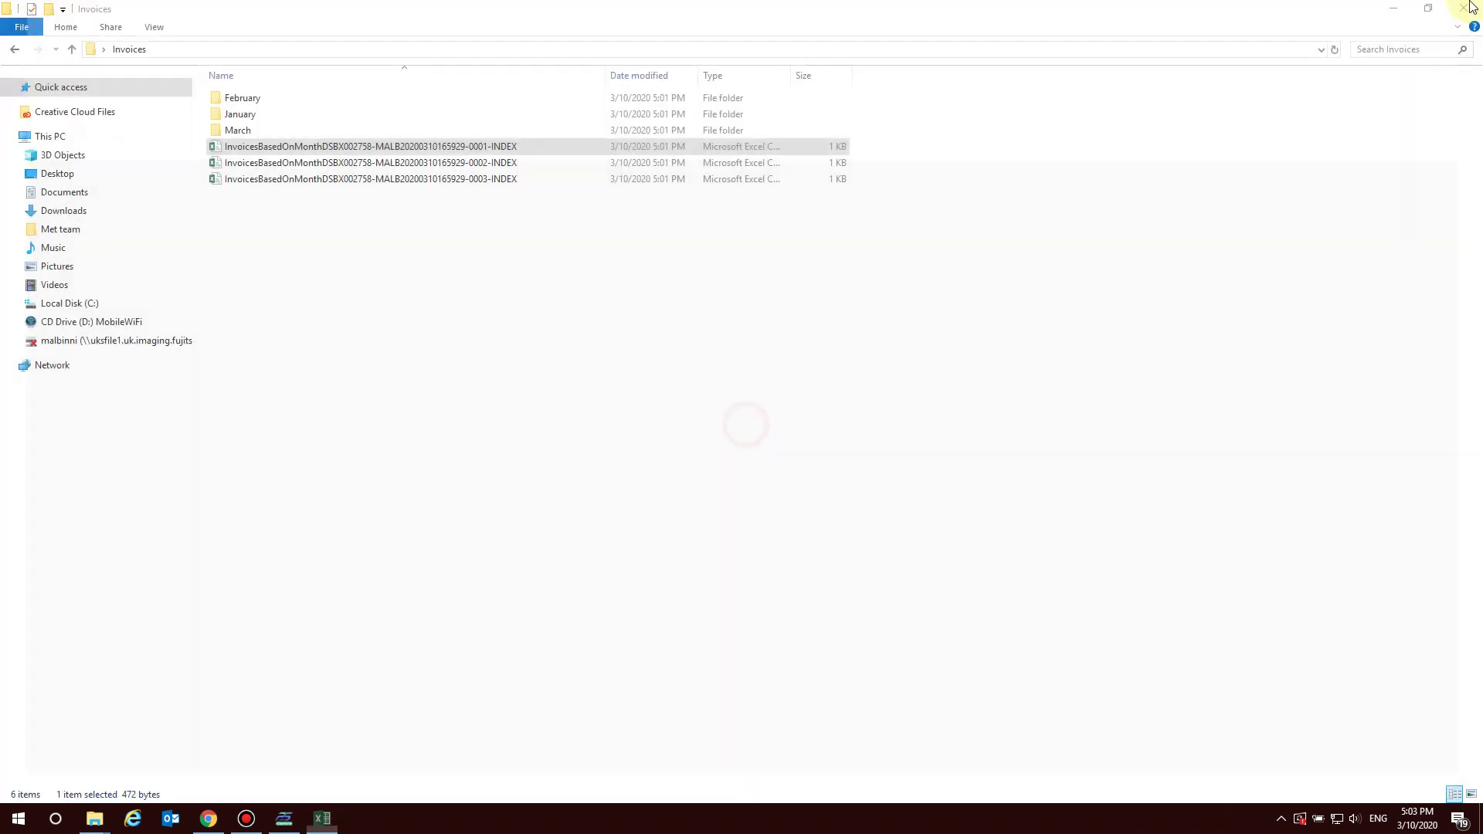
- Close the Invoices folder and refresh the desktop
click(1428, 8)
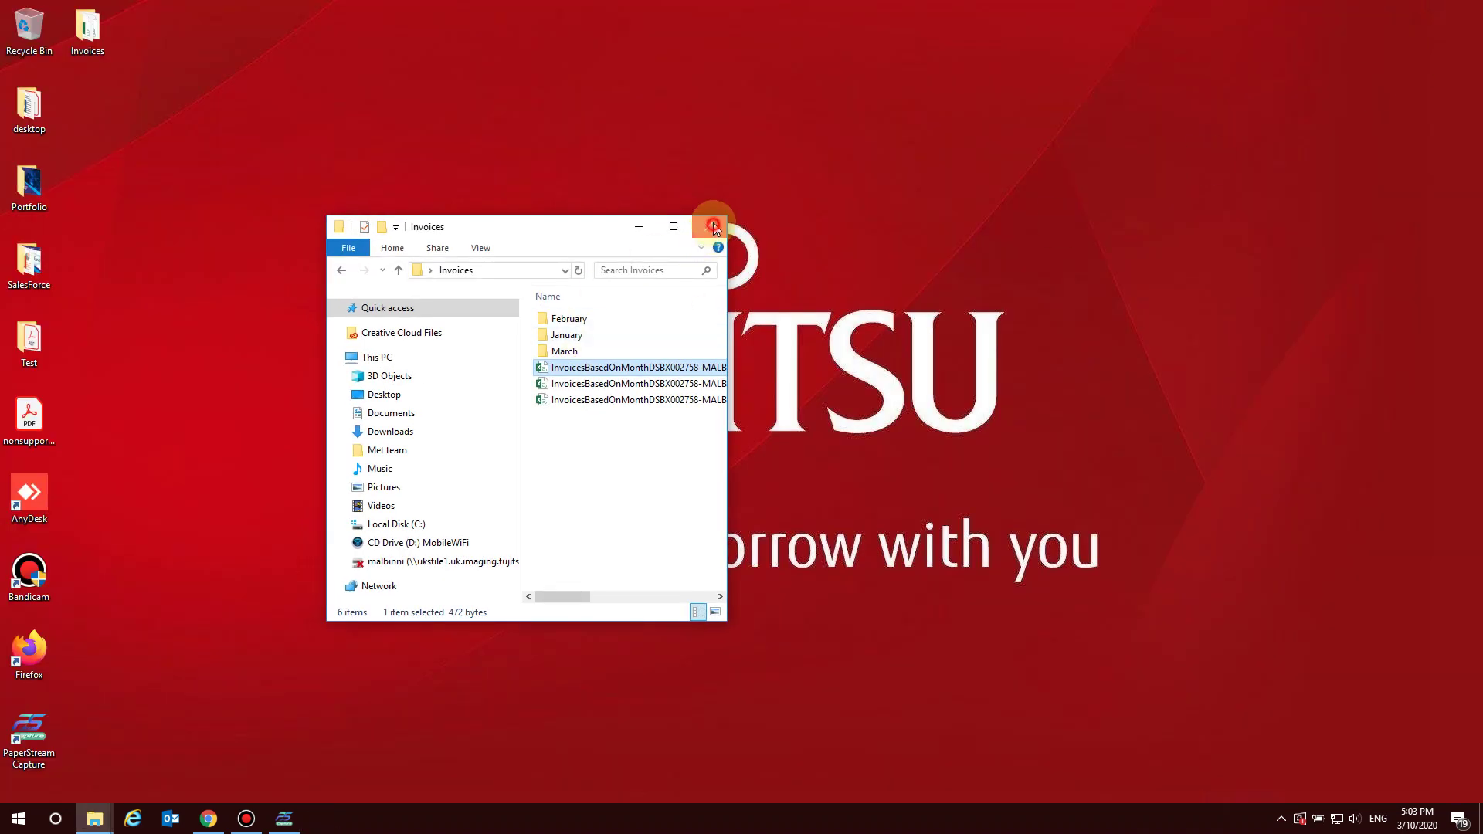
click(714, 227)
right_click(871, 88)
click(881, 122)
click(189, 785)
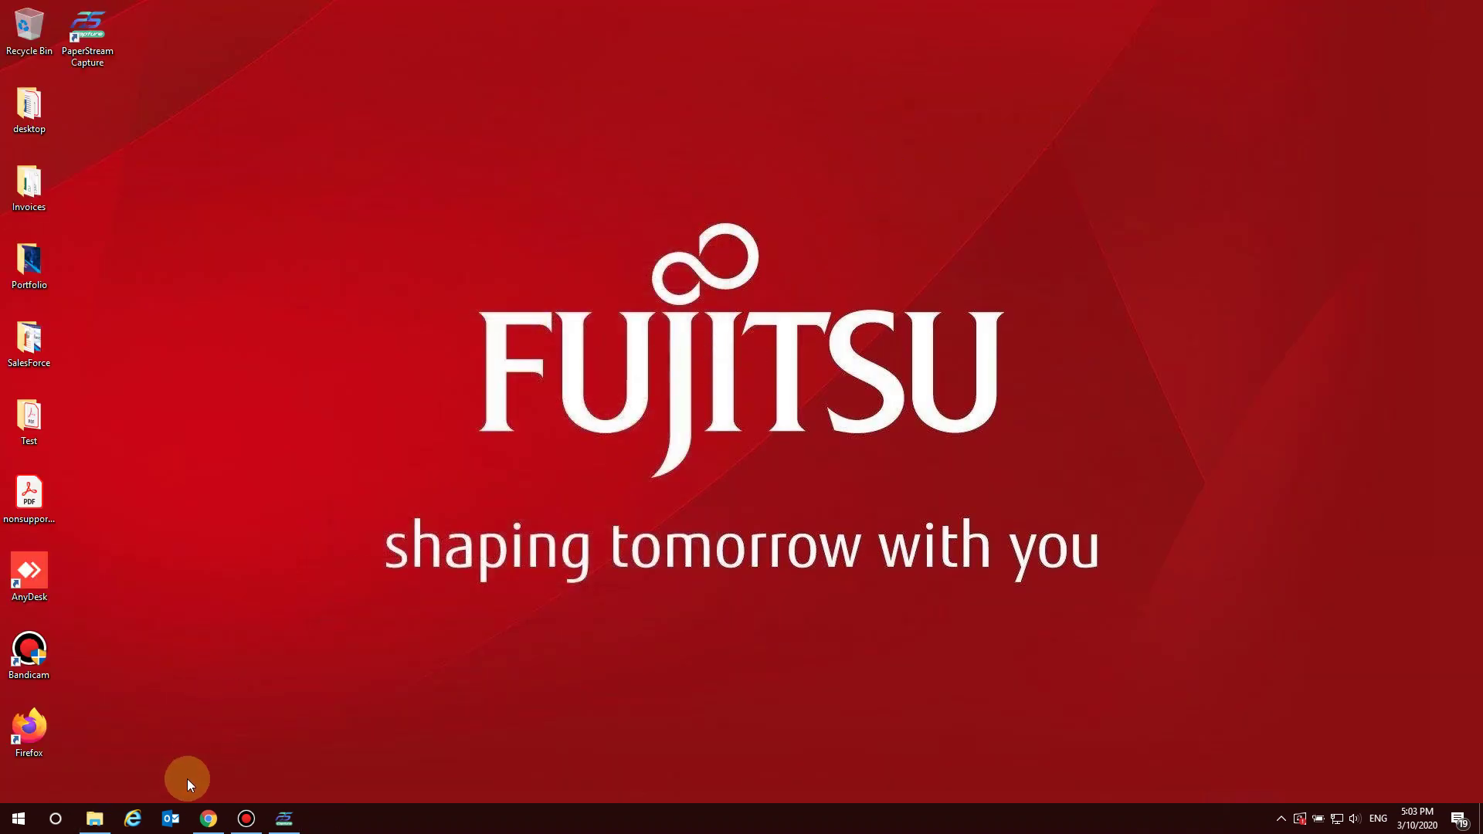
- Switch to PaperStream Capture and show the scan profiles
click(283, 812)
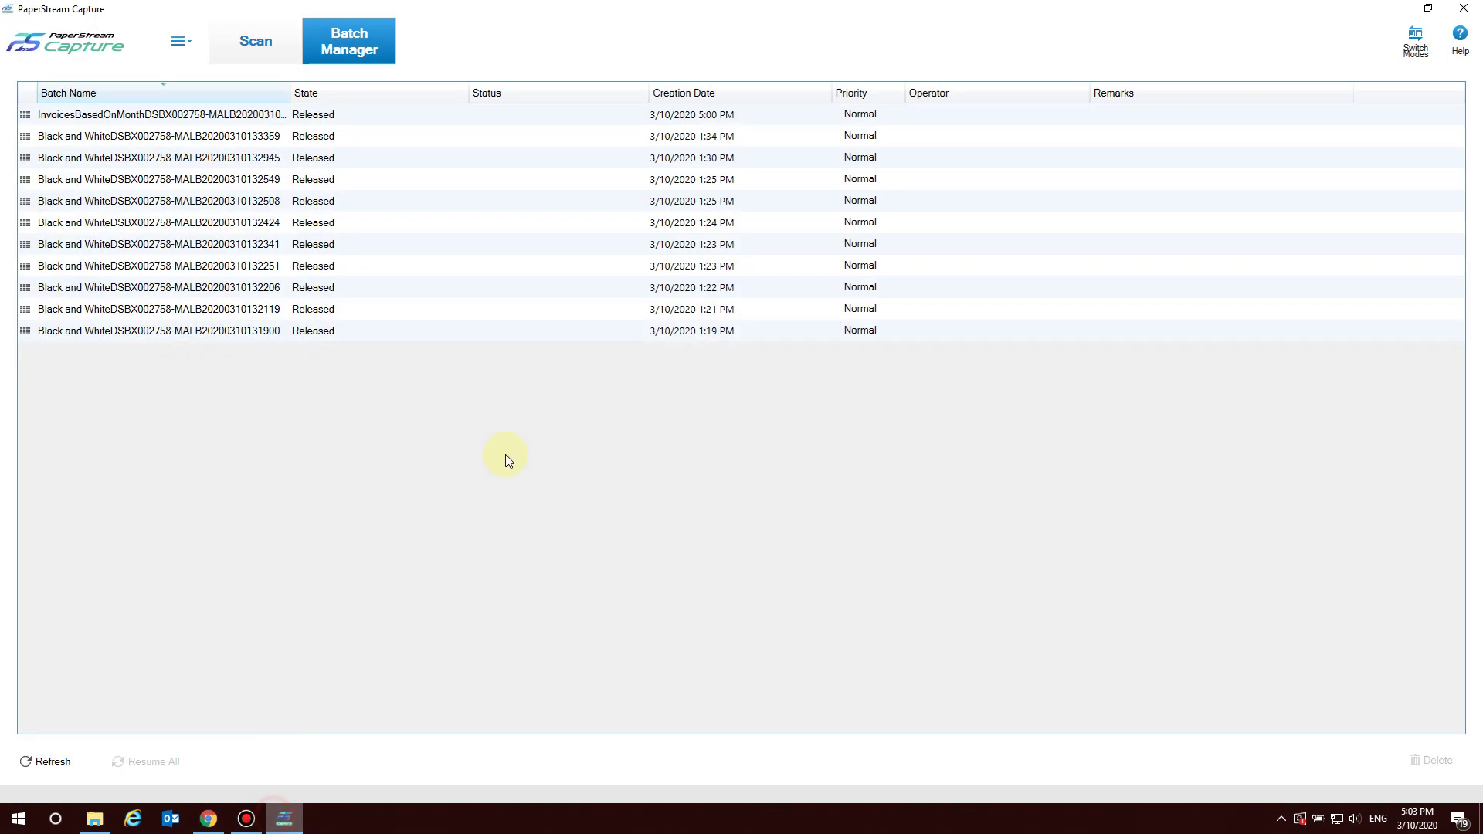
click(254, 41)
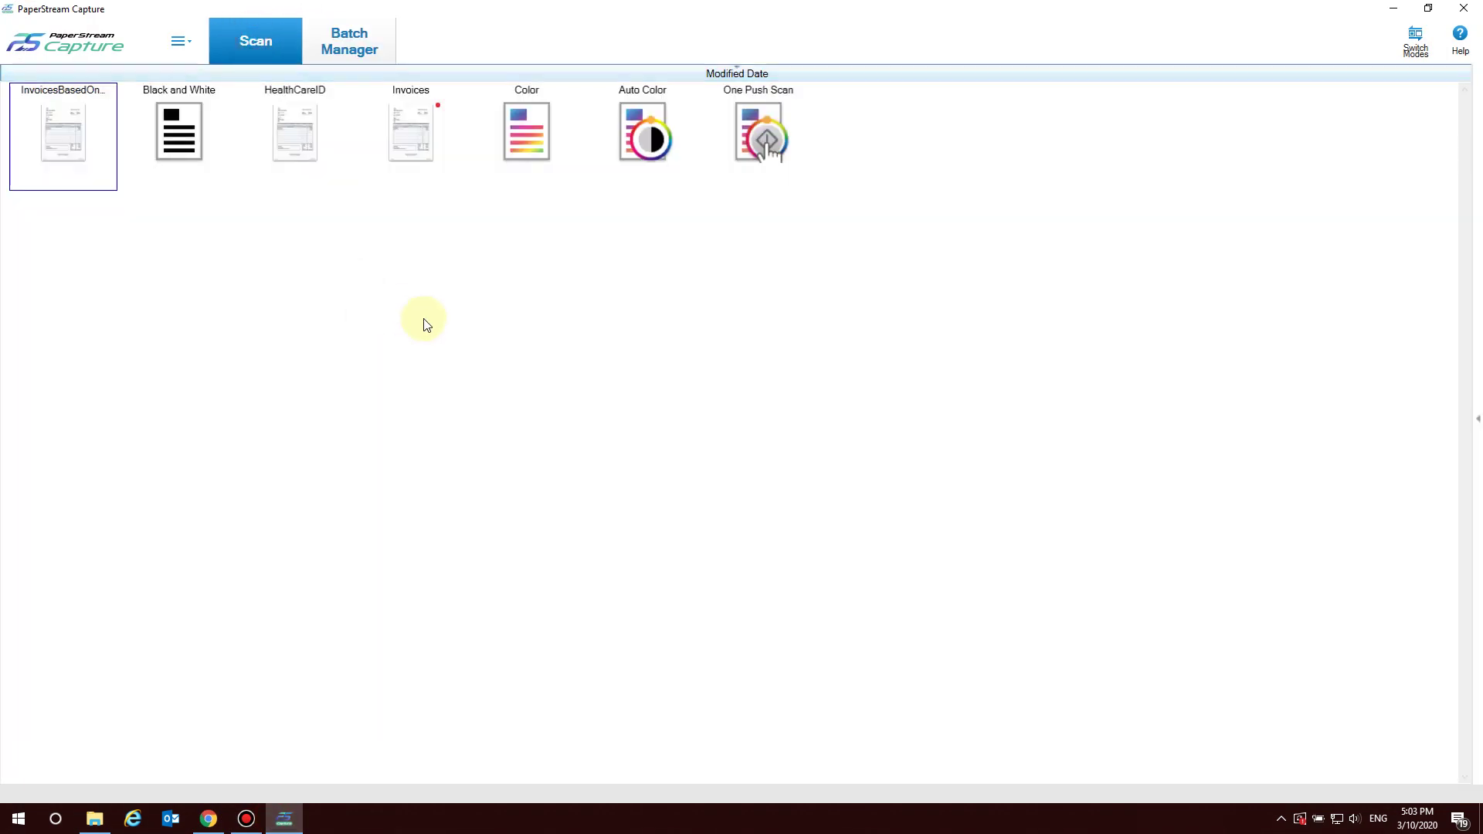